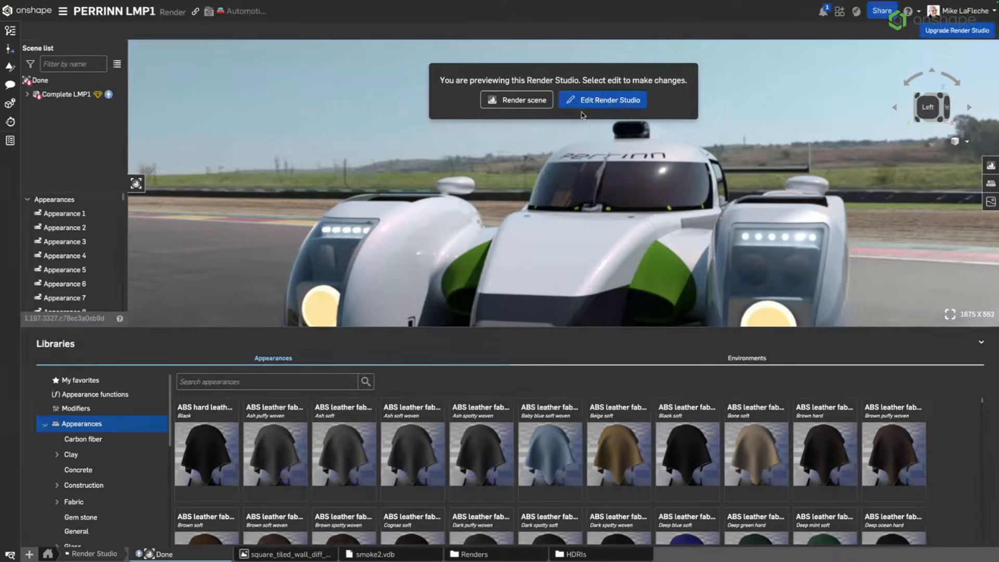
- Switch the PERRINN LMP1 Render Studio from preview to editing
{"action": "mouse_move", "coordinate": [157, 557]}
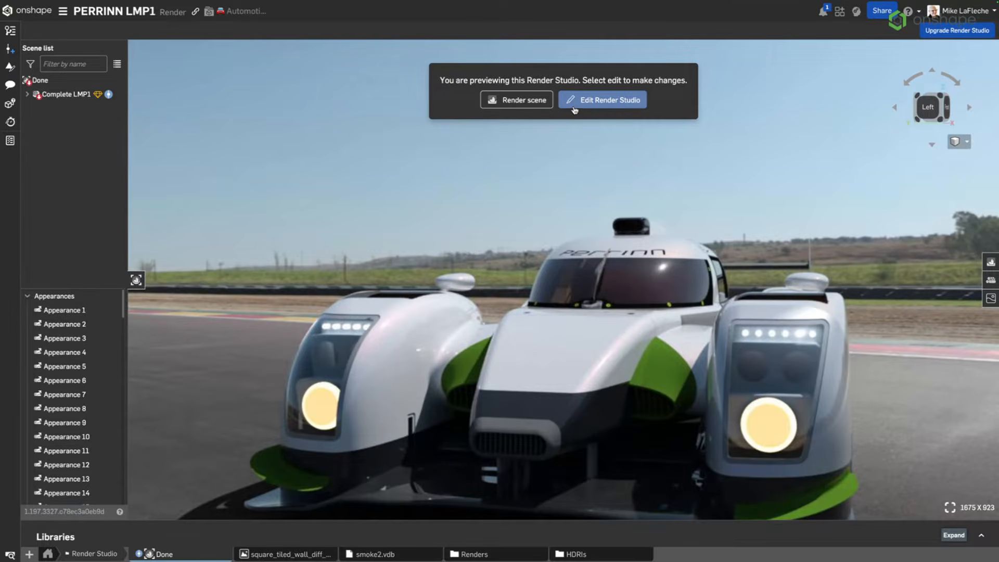
{"action": "left_click", "coordinate": [602, 100]}
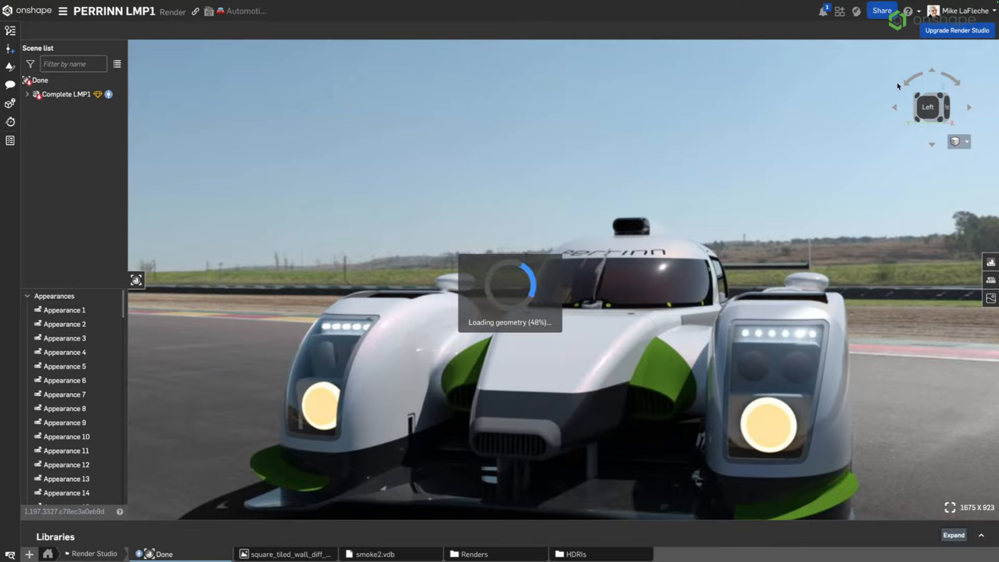
- Toggle the dark mode setting of the account and dismiss its notification
{"action": "left_click", "coordinate": [966, 10]}
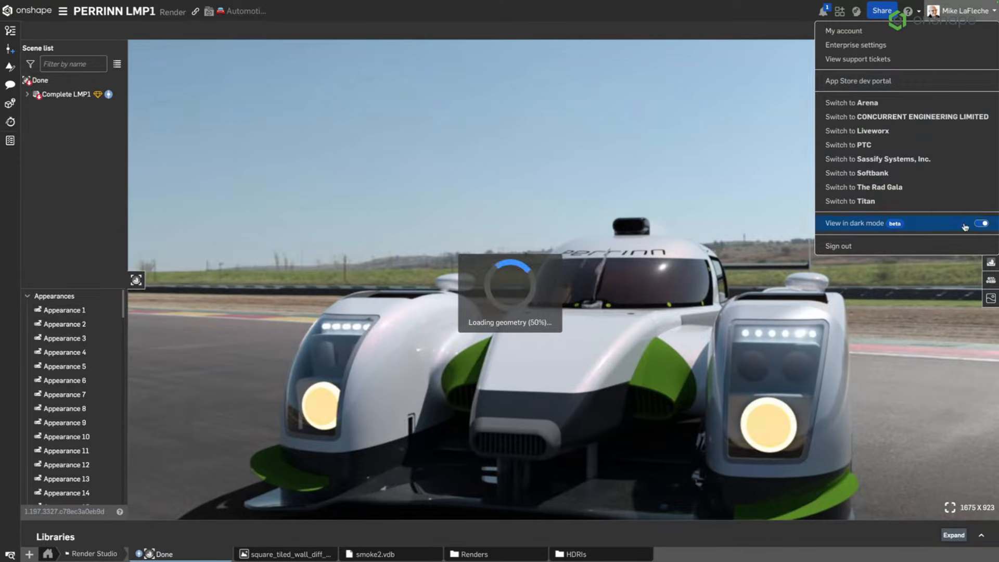
{"action": "left_click", "coordinate": [696, 17]}
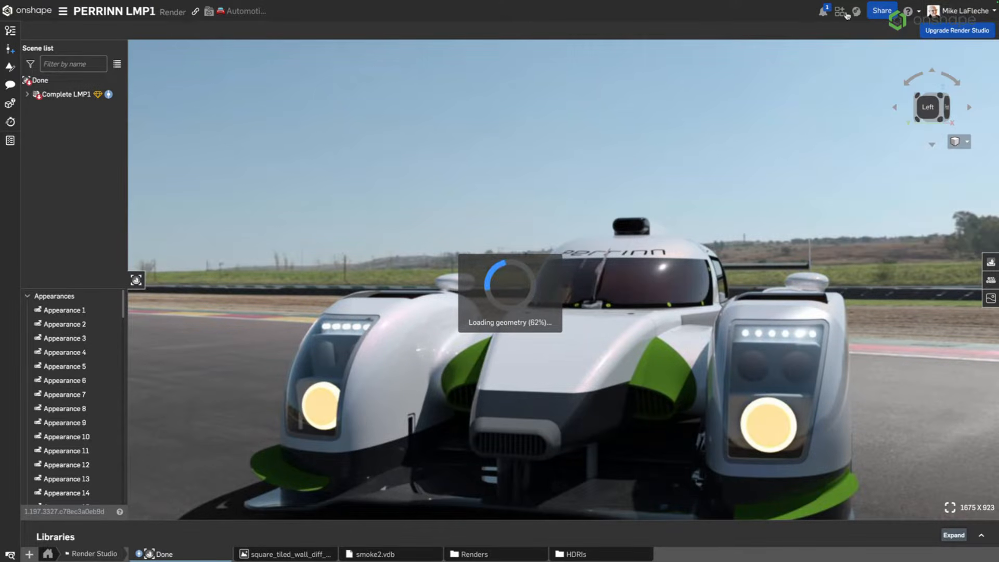
{"action": "left_click", "coordinate": [954, 11]}
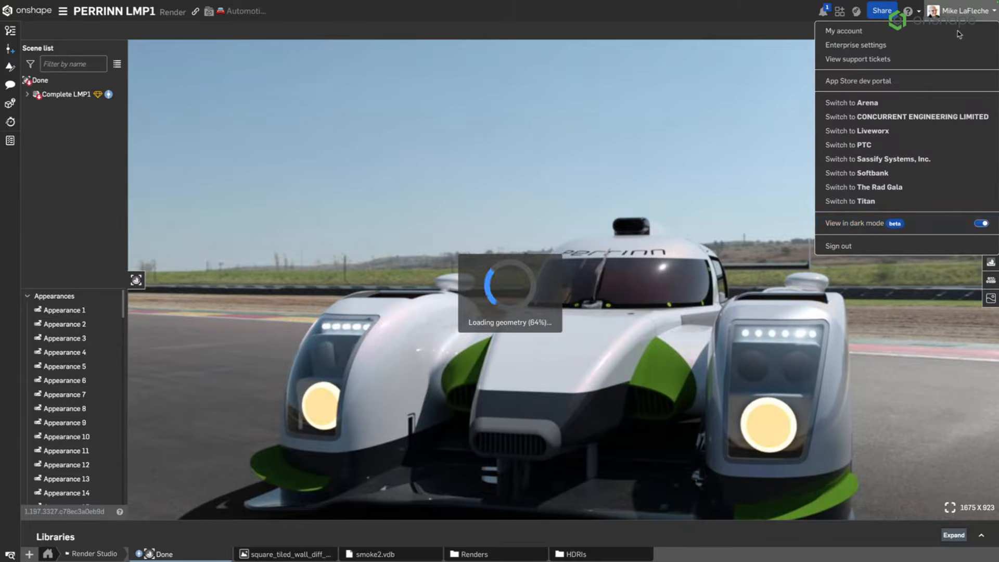
{"action": "left_click", "coordinate": [983, 225]}
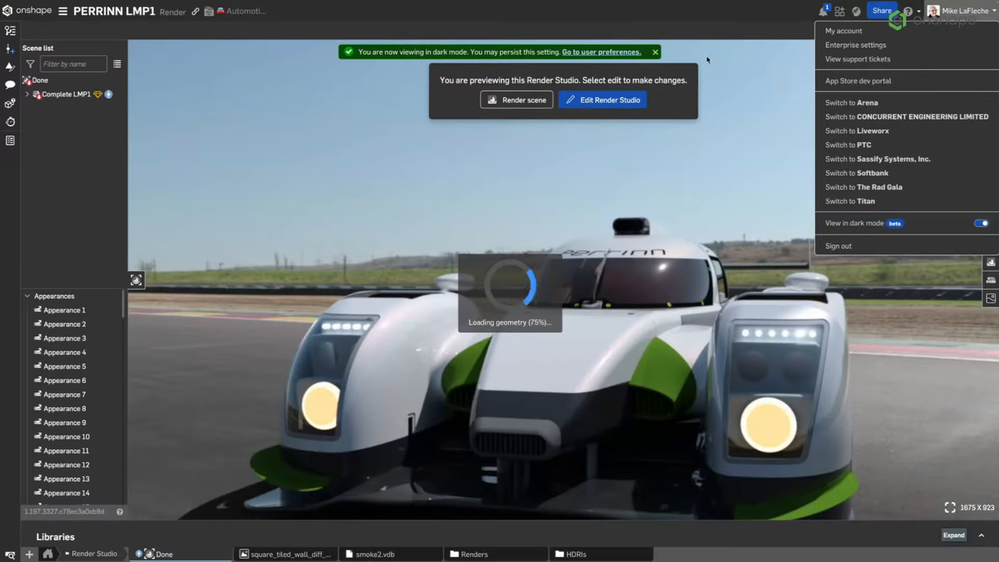
{"action": "left_click", "coordinate": [656, 52]}
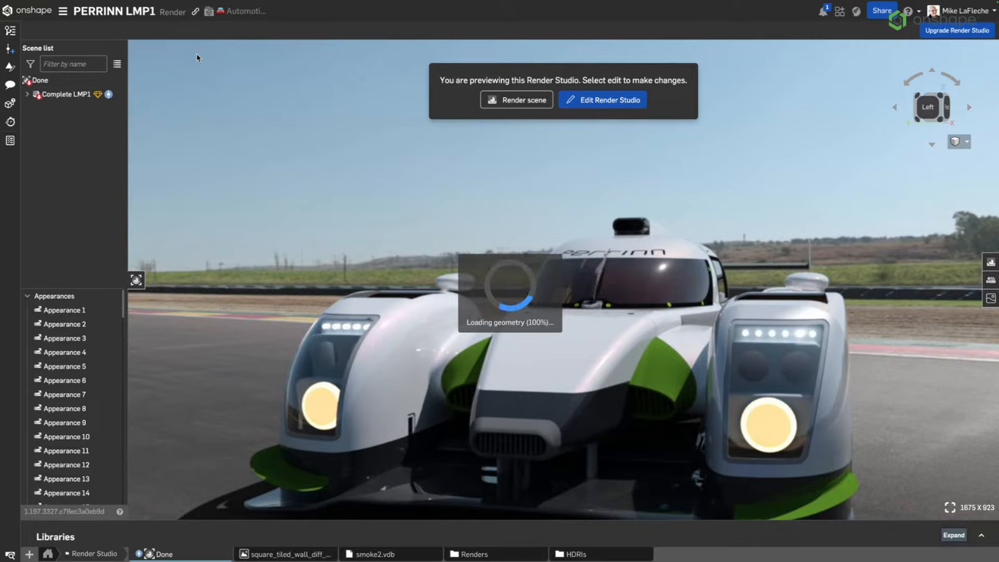
- Look over the company documents page and the other browser tabs, ending on the PERRINN LMP1 Render Studio
{"action": "mouse_move", "coordinate": [210, 13]}
{"action": "left_click", "coordinate": [107, 11]}
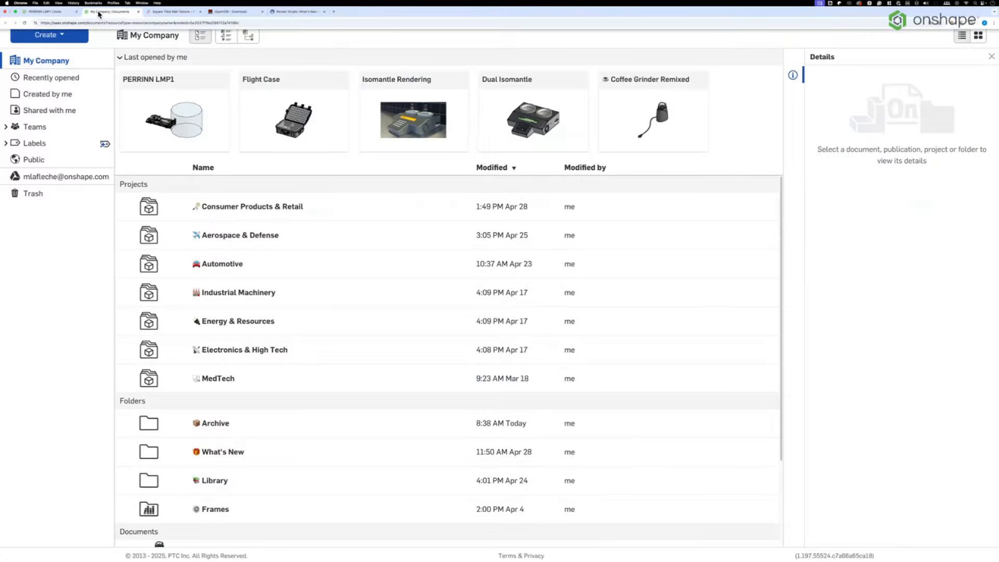
{"action": "left_click", "coordinate": [306, 13]}
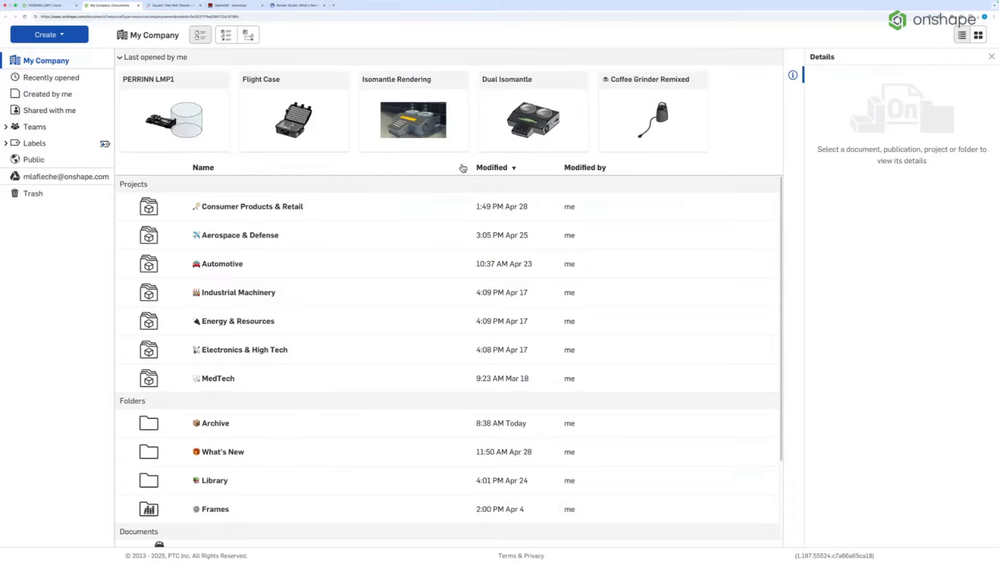
{"action": "key", "text": "ctrl+Tab"}
{"action": "key", "text": "ctrl+Tab"}
{"action": "key", "text": "ctrl+Tab"}
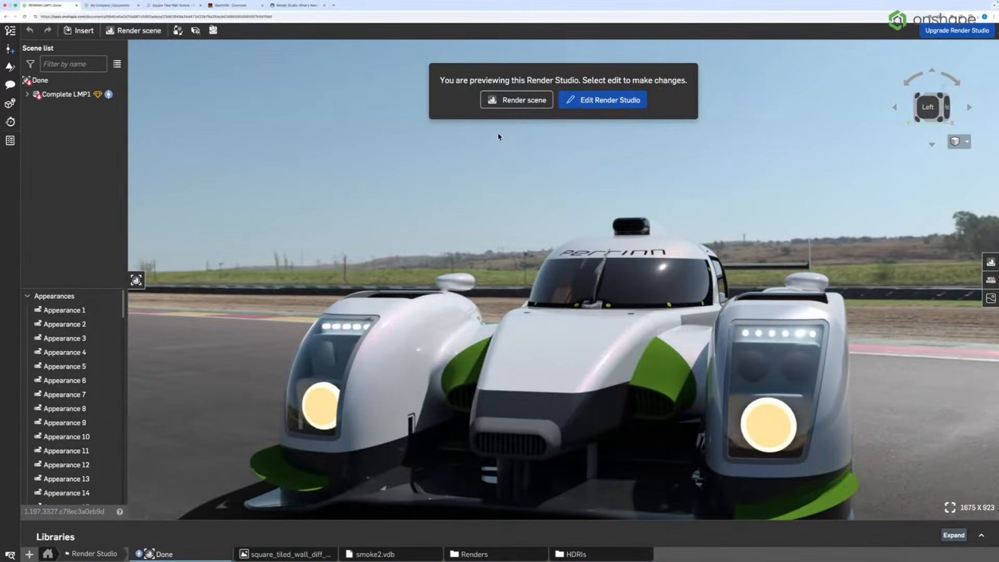
- Reopen the PERRINN LMP1 document from the documents page and put its Render Studio into editing
{"action": "left_click", "coordinate": [580, 99]}
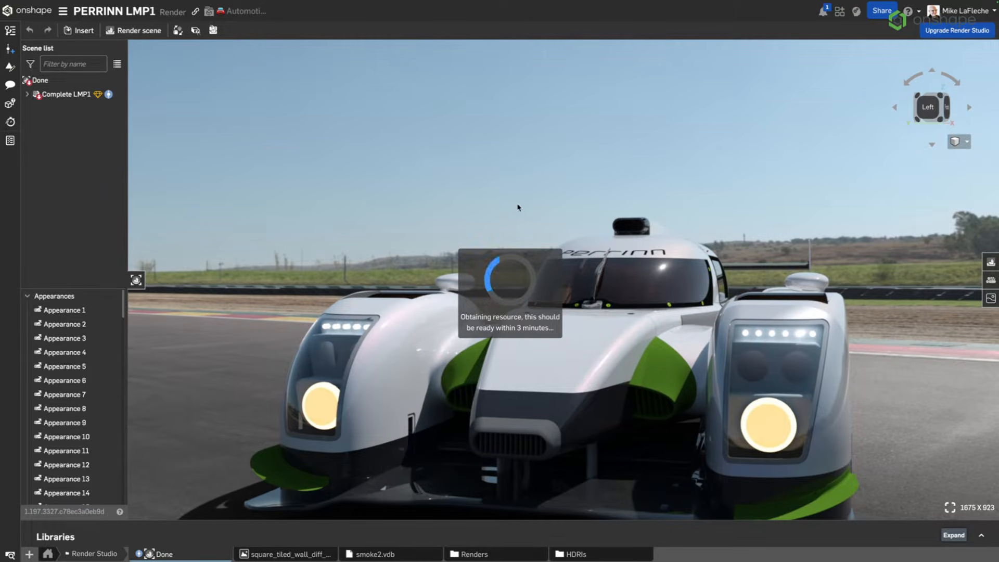
{"action": "left_click", "coordinate": [16, 20]}
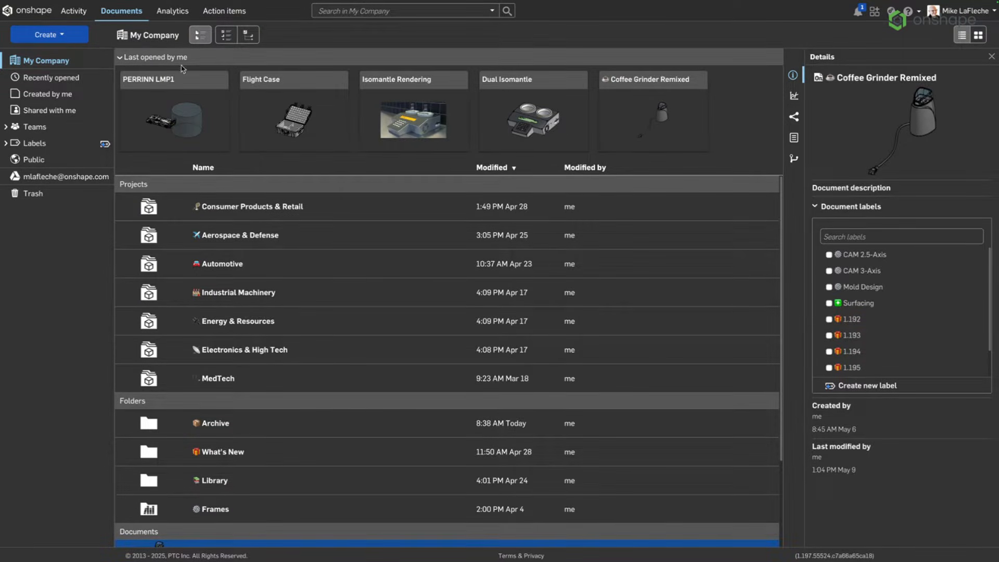
{"action": "left_click", "coordinate": [153, 85]}
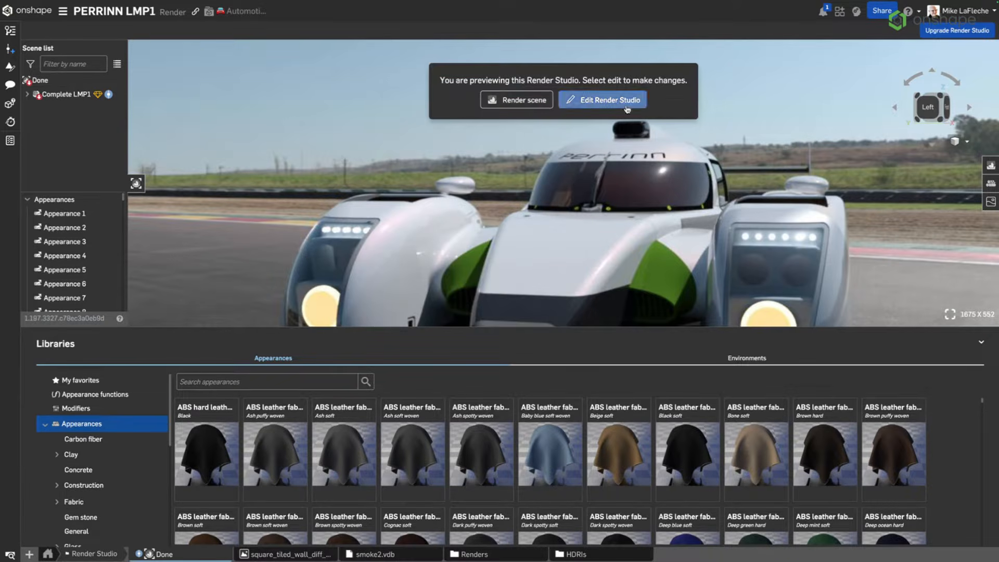
{"action": "left_click", "coordinate": [607, 102]}
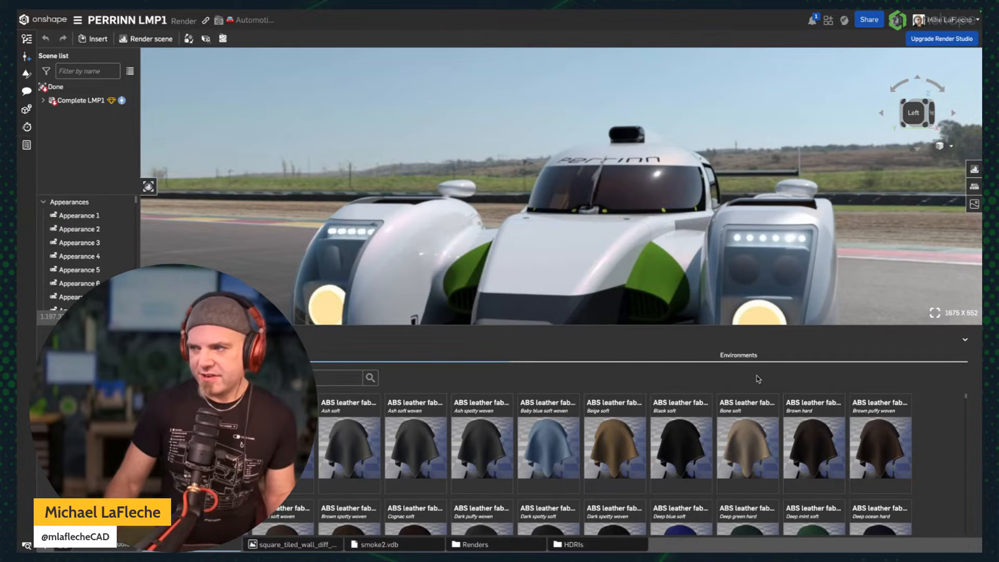
- View the Environments library of the Render Studio and return to the Appearances library
{"action": "left_click", "coordinate": [744, 358]}
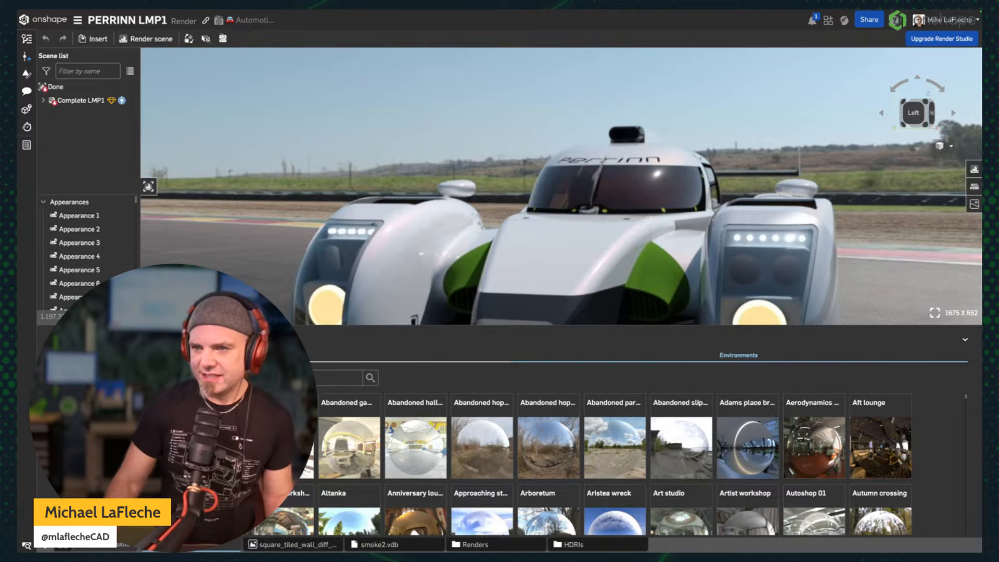
{"action": "left_click", "coordinate": [281, 355]}
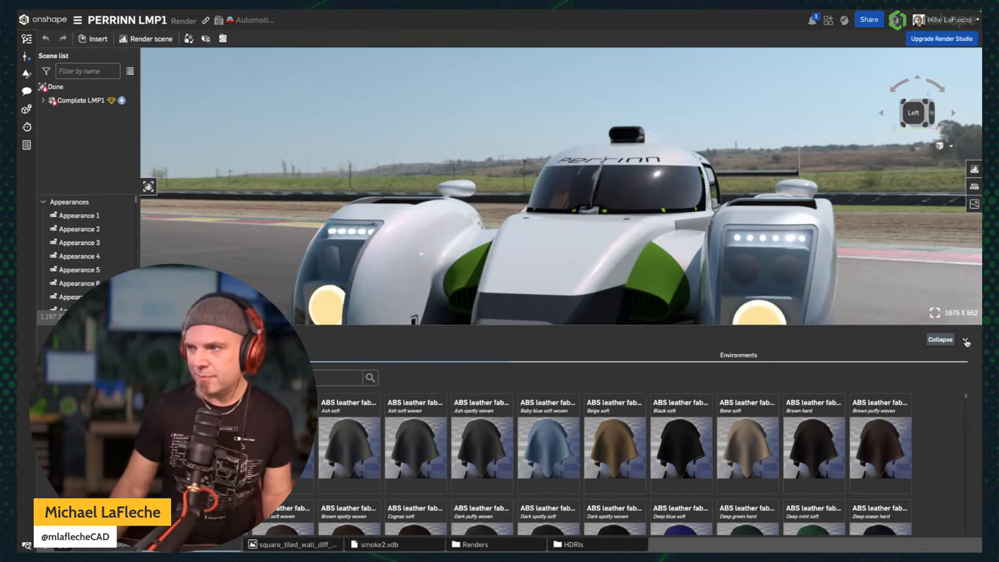
{"action": "left_click", "coordinate": [966, 342]}
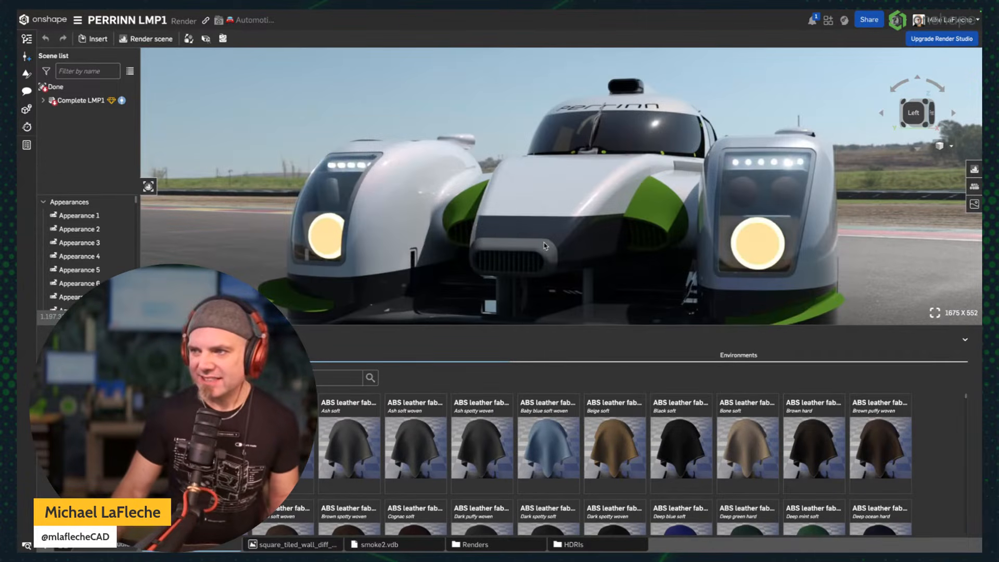
- Select the grille on the car's nose and search the appearance library for chrome finishes
{"action": "left_click", "coordinate": [544, 245]}
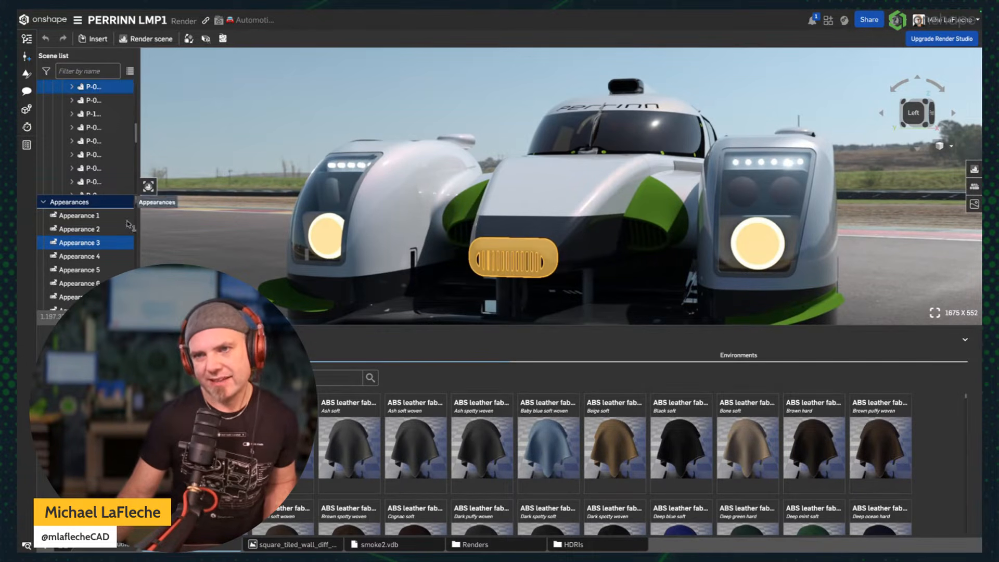
{"action": "mouse_move", "coordinate": [102, 250]}
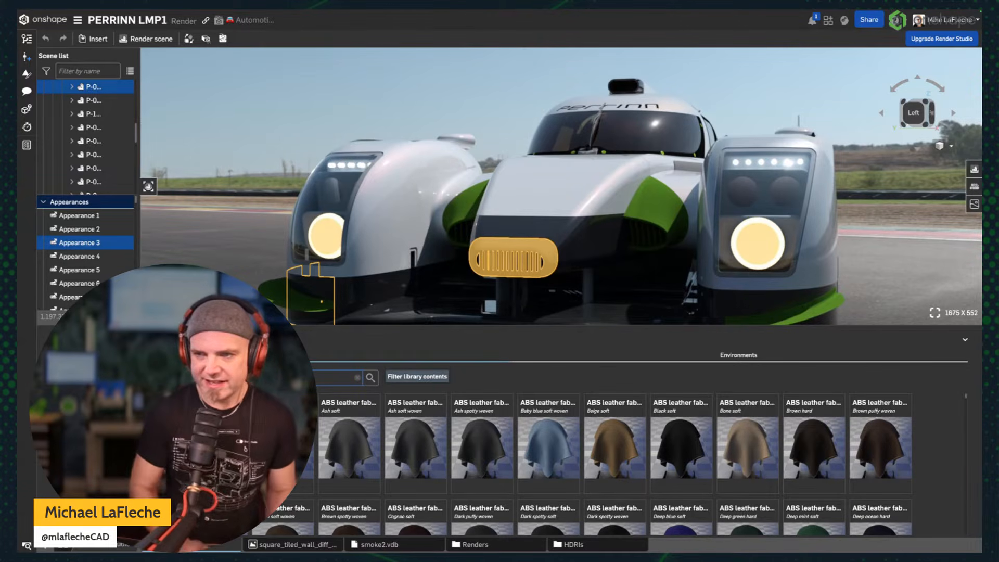
{"action": "key", "text": "Return"}
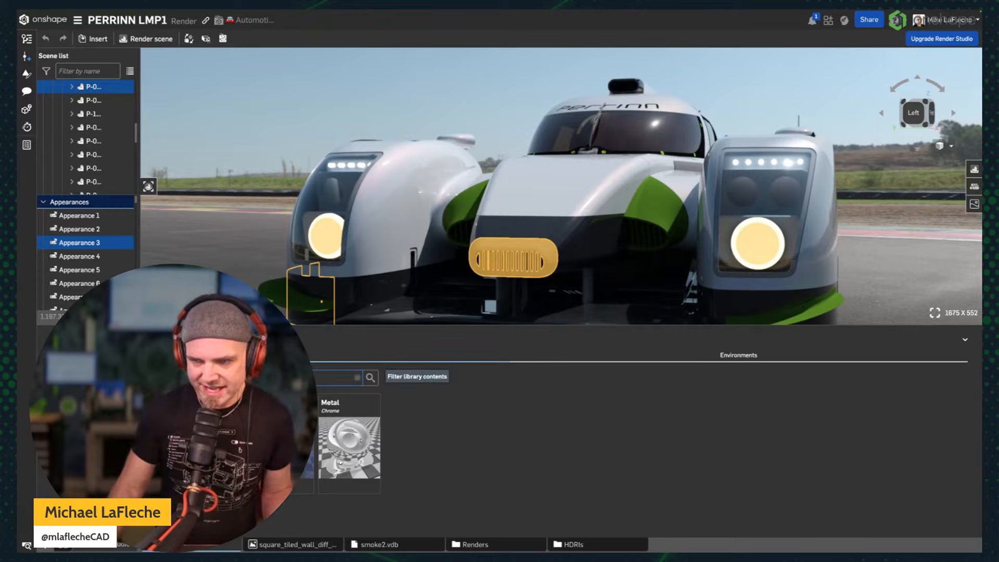
{"action": "key", "text": "BackSpace"}
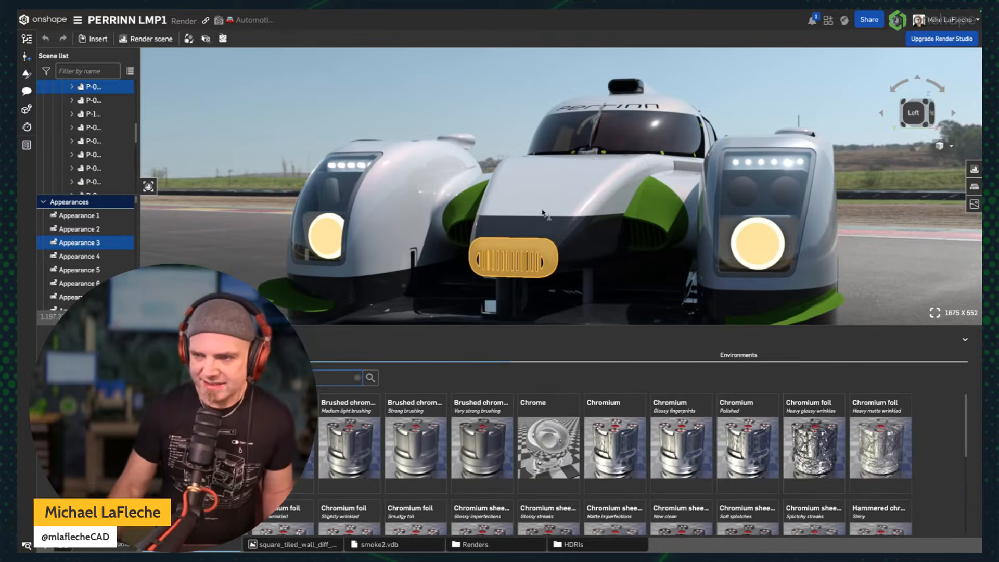
- Add the brushed chrome appearance with strong brushing to the My Company favorites
{"action": "right_click", "coordinate": [418, 430]}
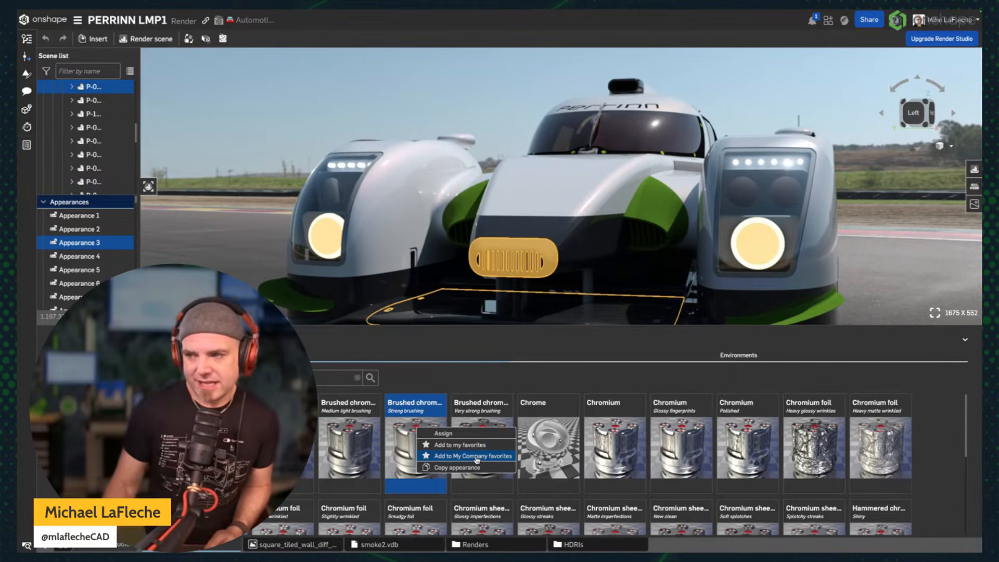
{"action": "left_click", "coordinate": [477, 460]}
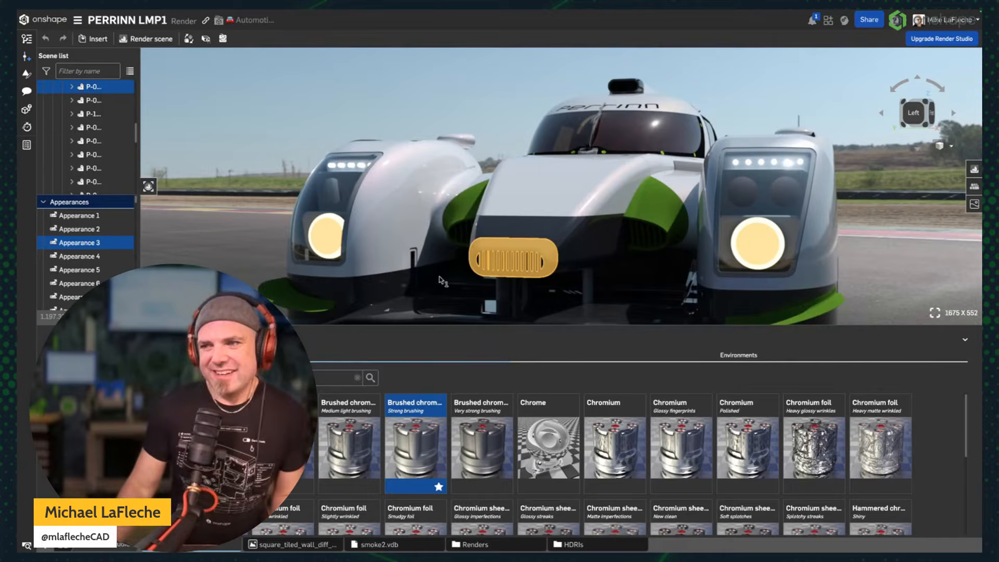
- Look through the Users list in the enterprise settings and return to the Render Studio
{"action": "left_click", "coordinate": [950, 25]}
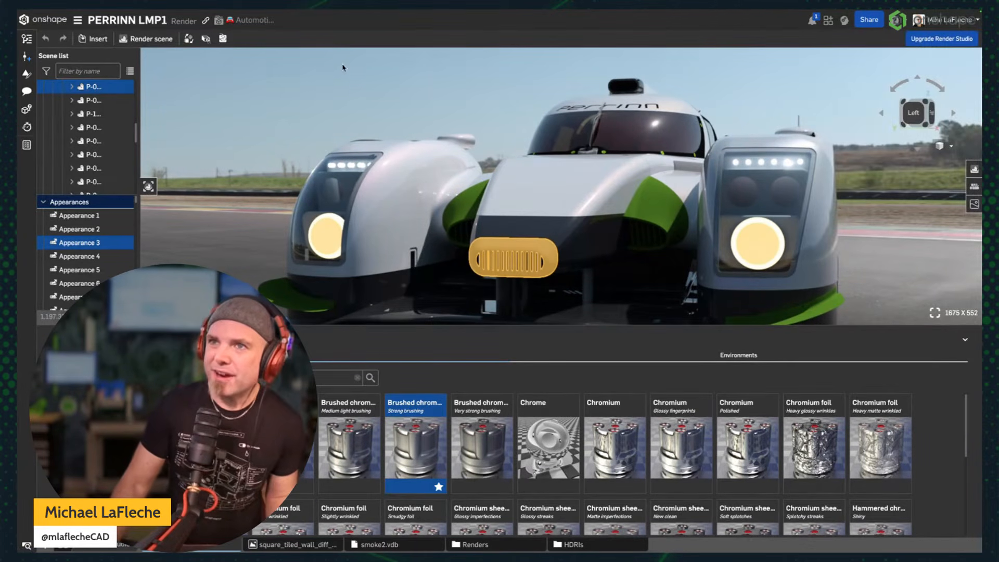
{"action": "mouse_move", "coordinate": [192, 12]}
{"action": "left_click", "coordinate": [125, 21]}
{"action": "scroll", "coordinate": [213, 204], "scroll_direction": "down", "scroll_amount": 5}
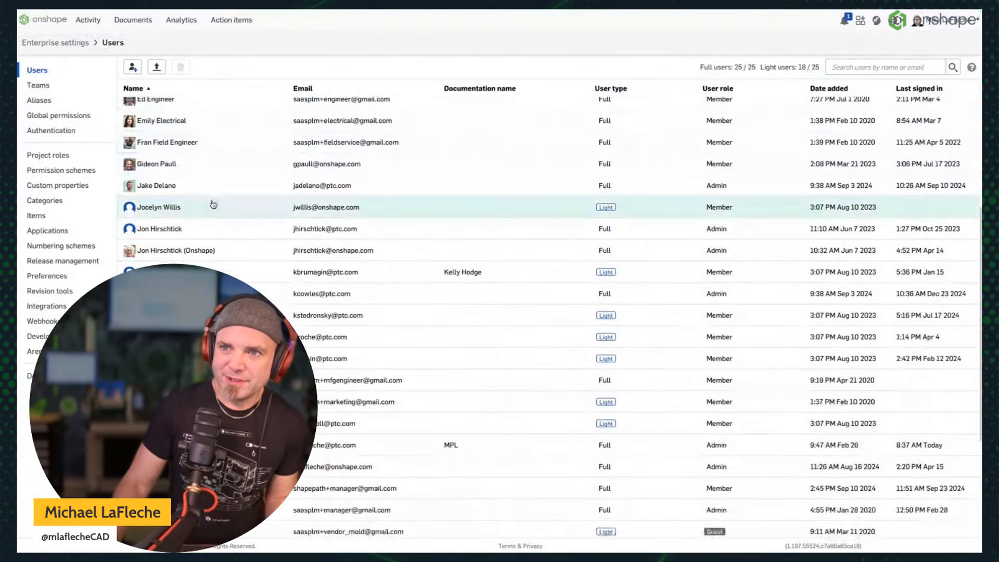
{"action": "scroll", "coordinate": [213, 204], "scroll_direction": "up", "scroll_amount": 5}
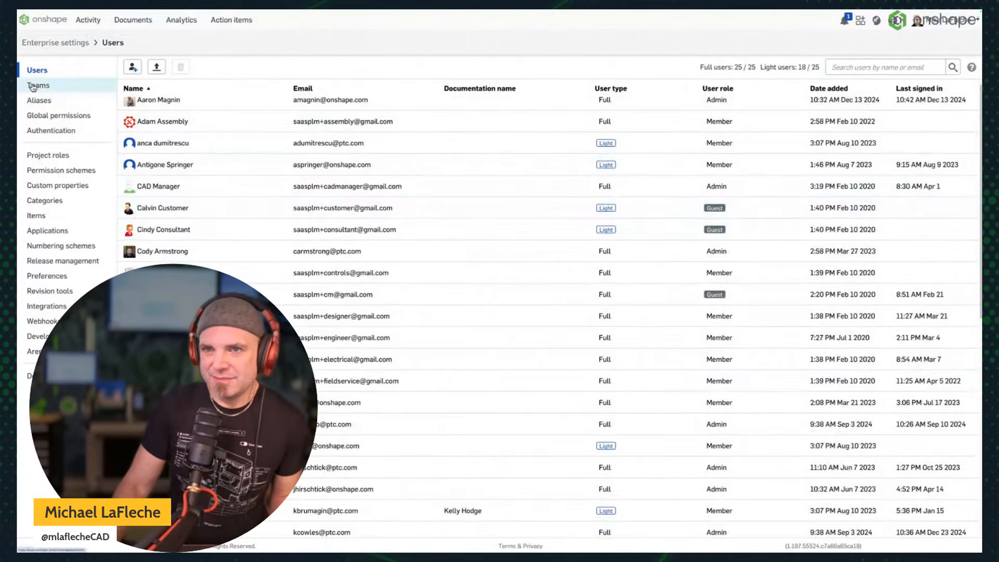
{"action": "left_click", "coordinate": [62, 18]}
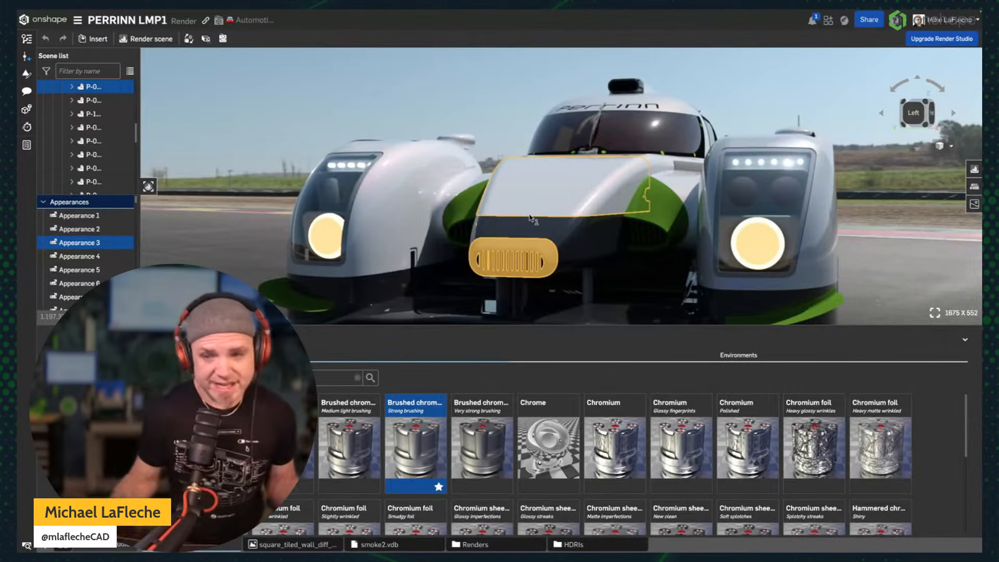
{"action": "left_click", "coordinate": [325, 97]}
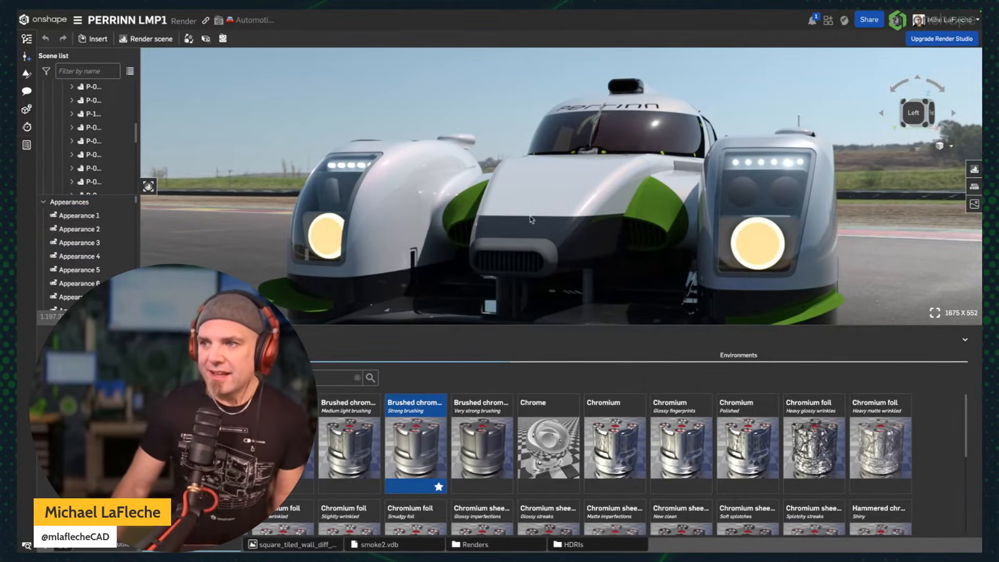
{"action": "left_click", "coordinate": [511, 247]}
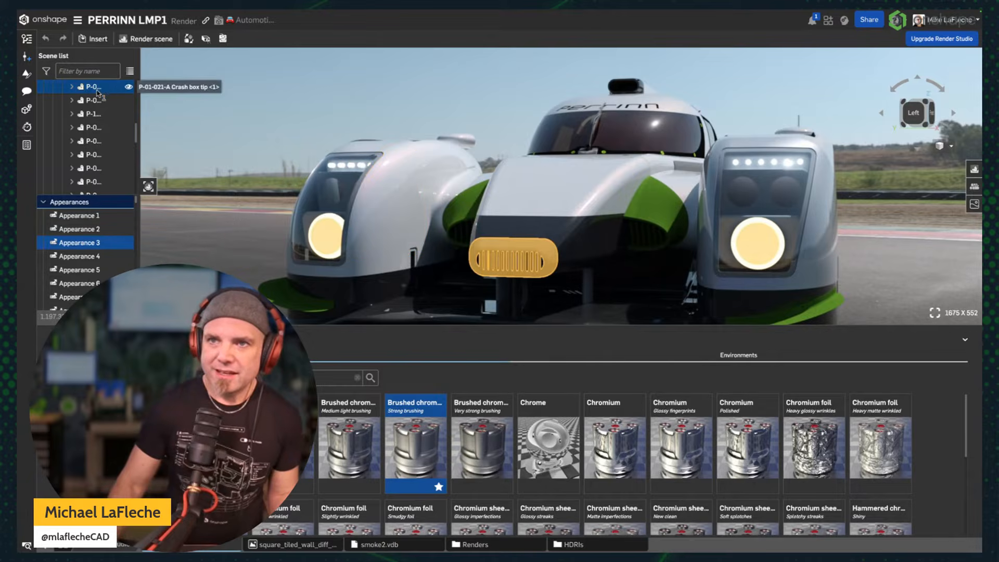
{"action": "right_click", "coordinate": [416, 402]}
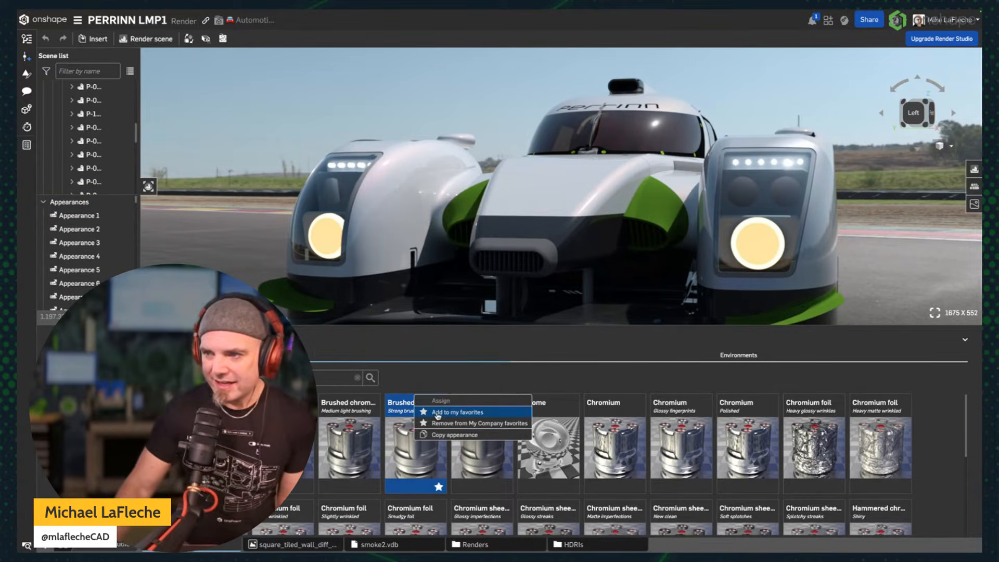
{"action": "left_click", "coordinate": [436, 89]}
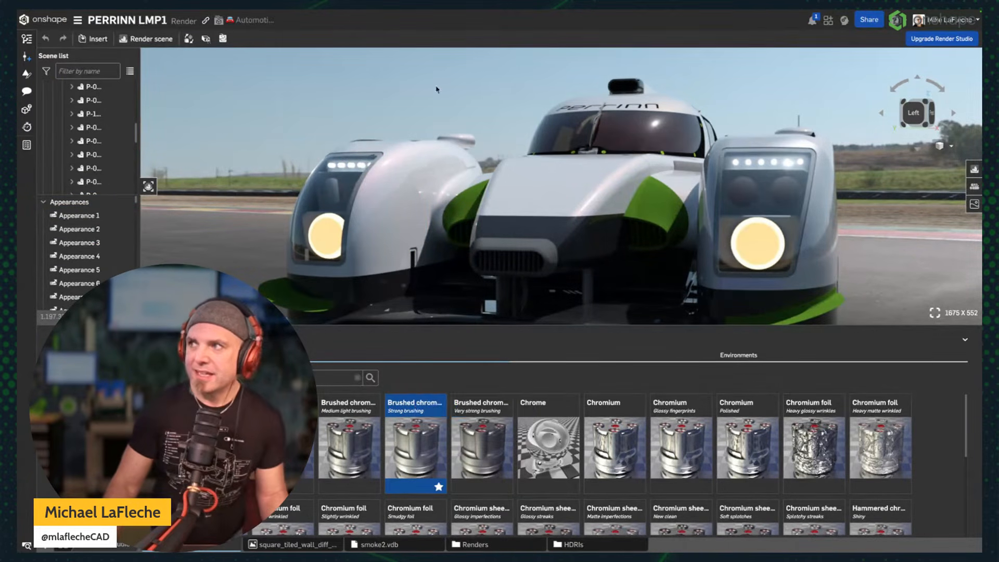
- Show the appearance properties of the crash box tip on the car's nose and assign the Chrome appearance to it
{"action": "left_click", "coordinate": [544, 253]}
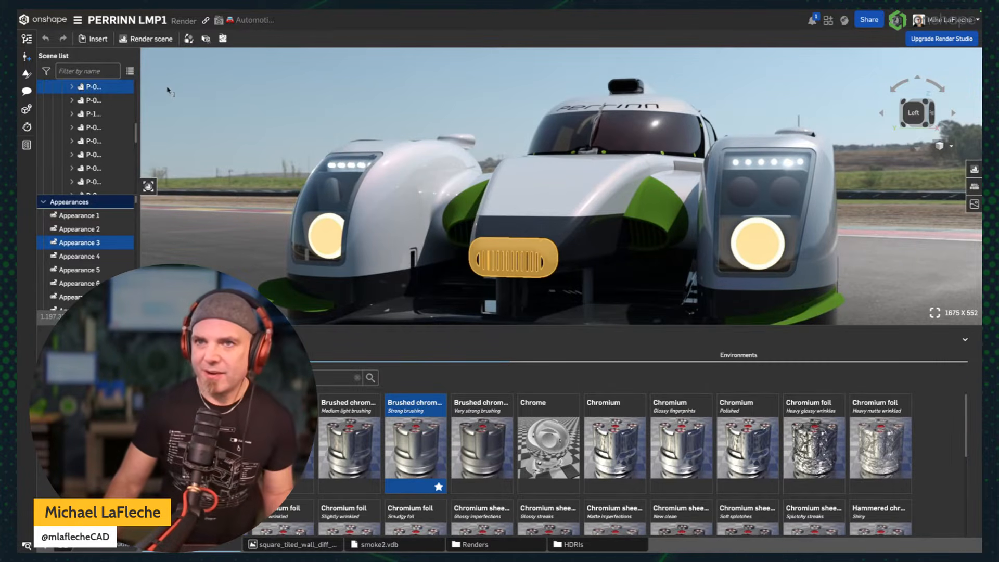
{"action": "right_click", "coordinate": [103, 86]}
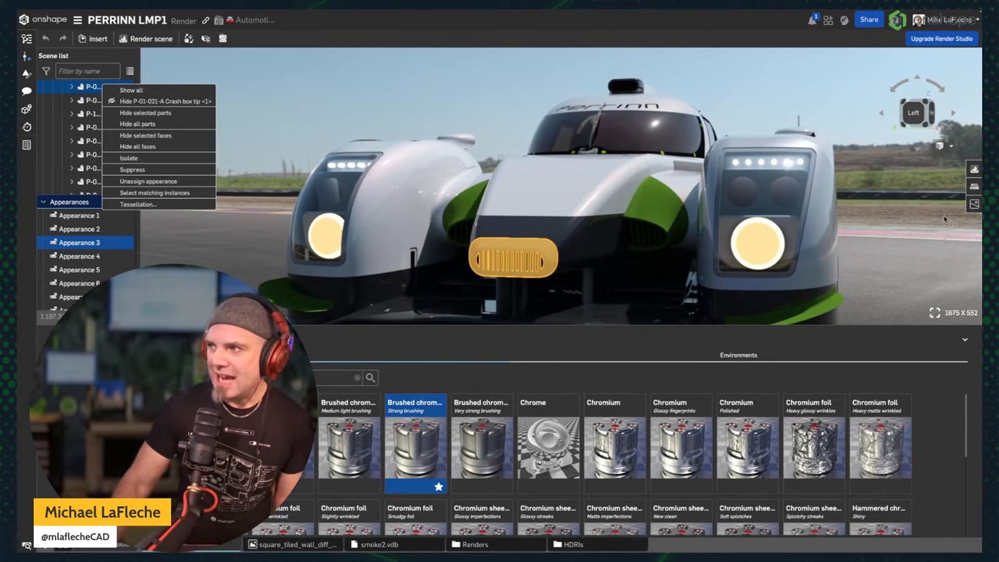
{"action": "left_click", "coordinate": [973, 186]}
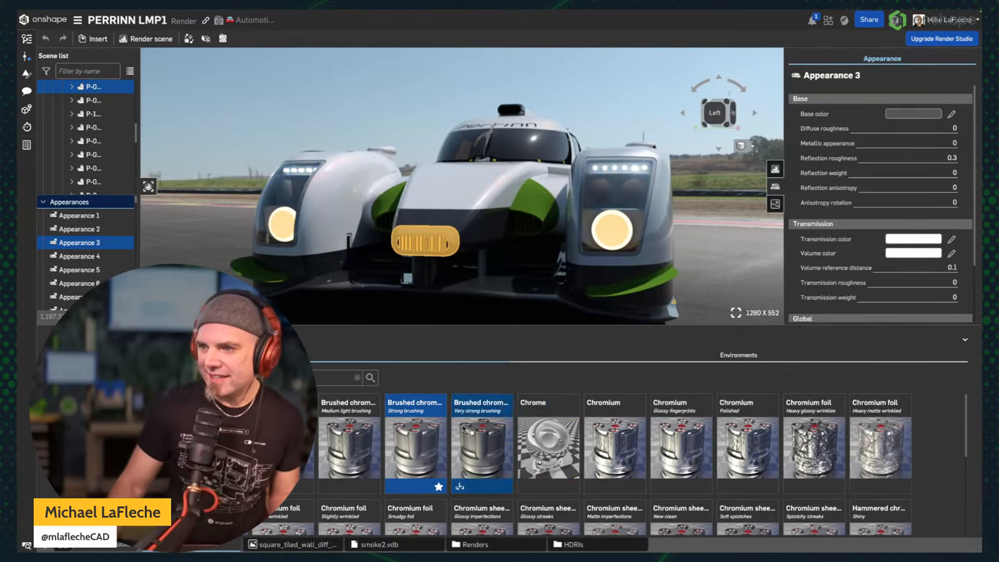
{"action": "right_click", "coordinate": [549, 427]}
{"action": "left_click", "coordinate": [569, 431]}
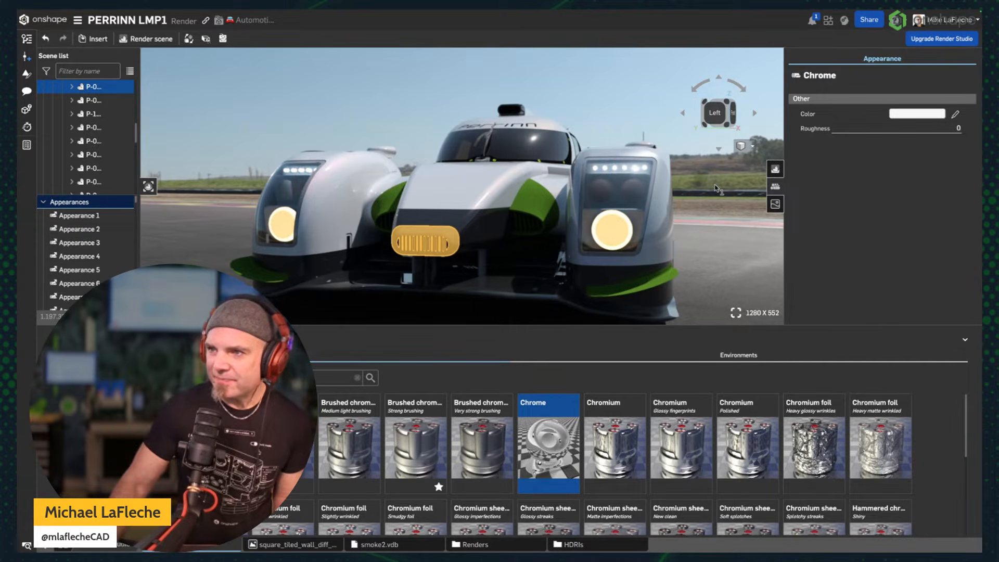
- Filter the scene list by "tip" and select the crash box tip part
{"action": "left_click", "coordinate": [717, 188]}
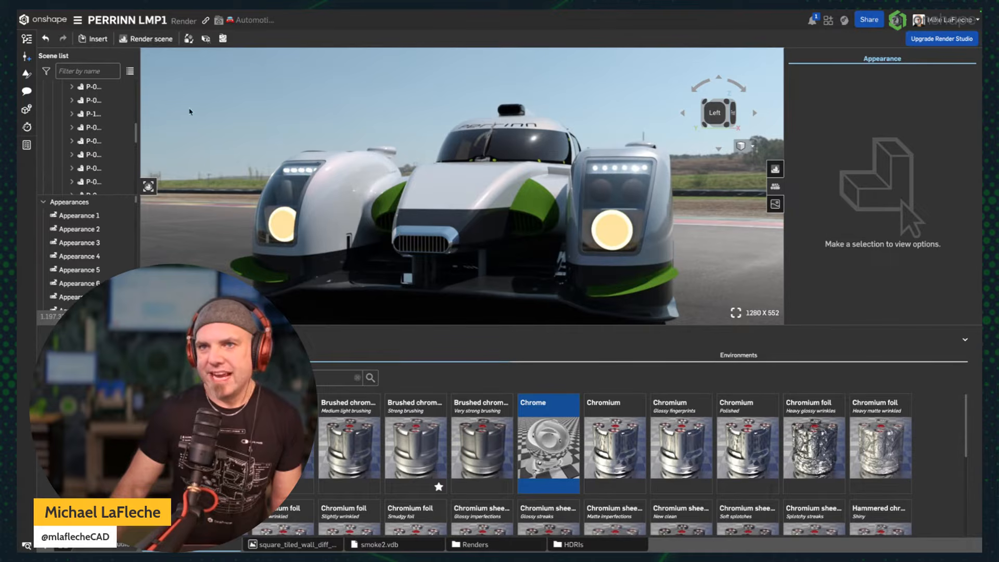
{"action": "left_click", "coordinate": [584, 227]}
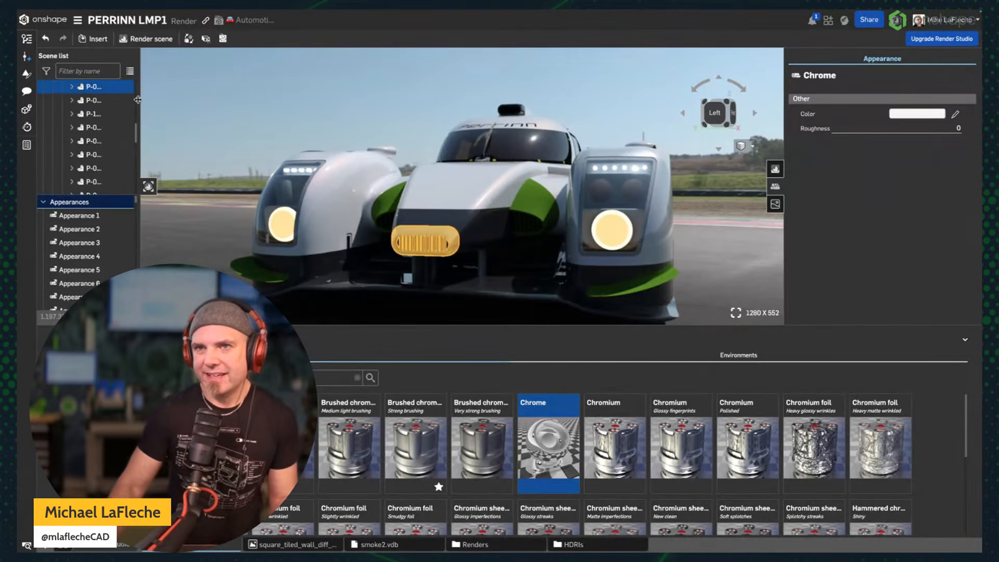
{"action": "key", "text": "Escape"}
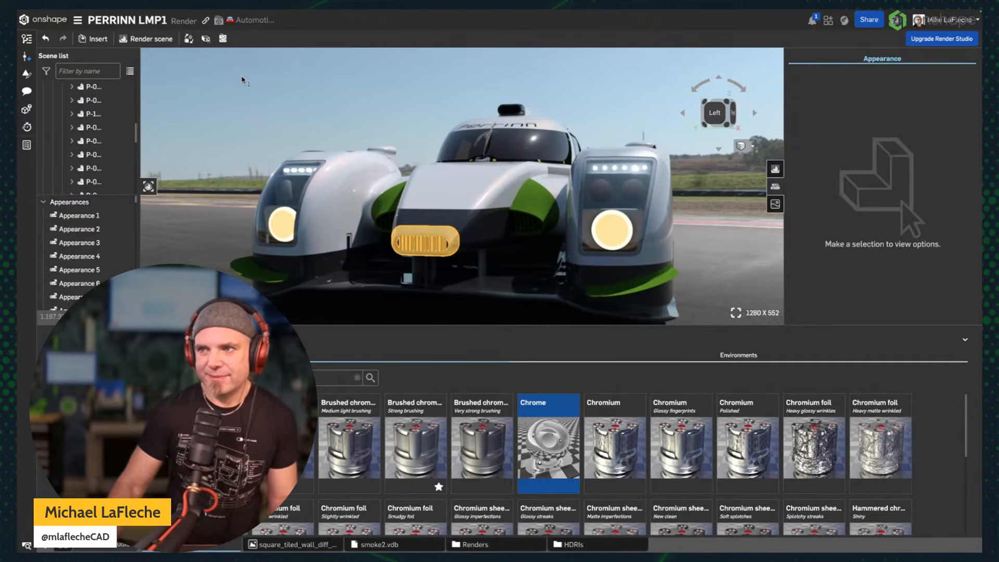
{"action": "left_click", "coordinate": [84, 71]}
{"action": "type", "text": "tip"}
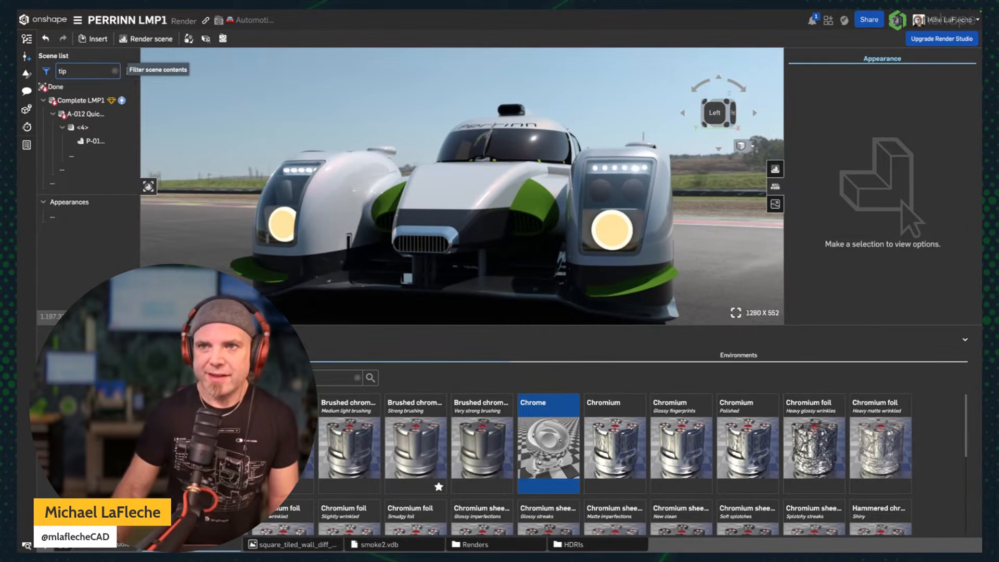
{"action": "left_click", "coordinate": [95, 141]}
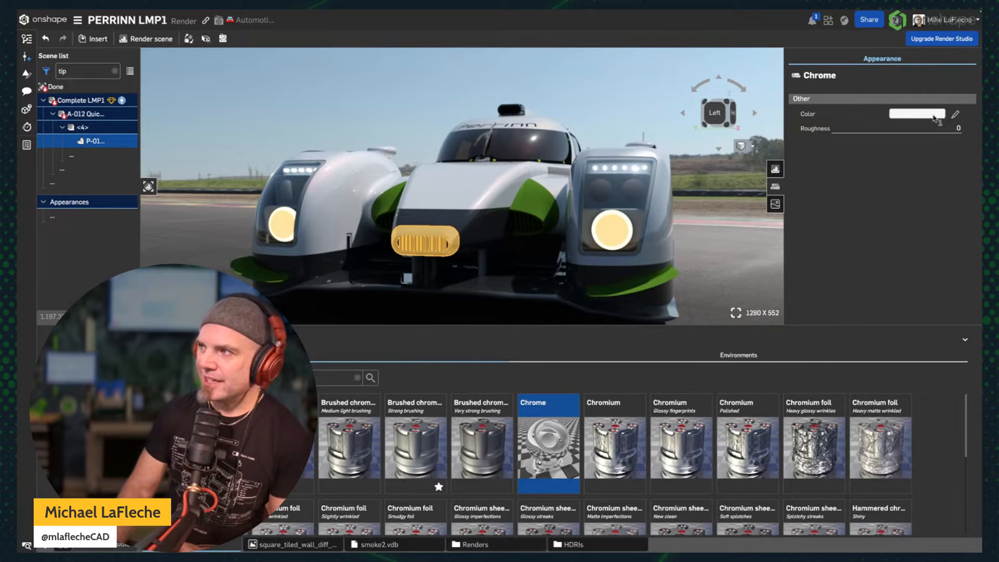
- Set the color of the crash box tip's Chrome appearance to purple AE55BC and inspect the nose up close
{"action": "left_click", "coordinate": [955, 115]}
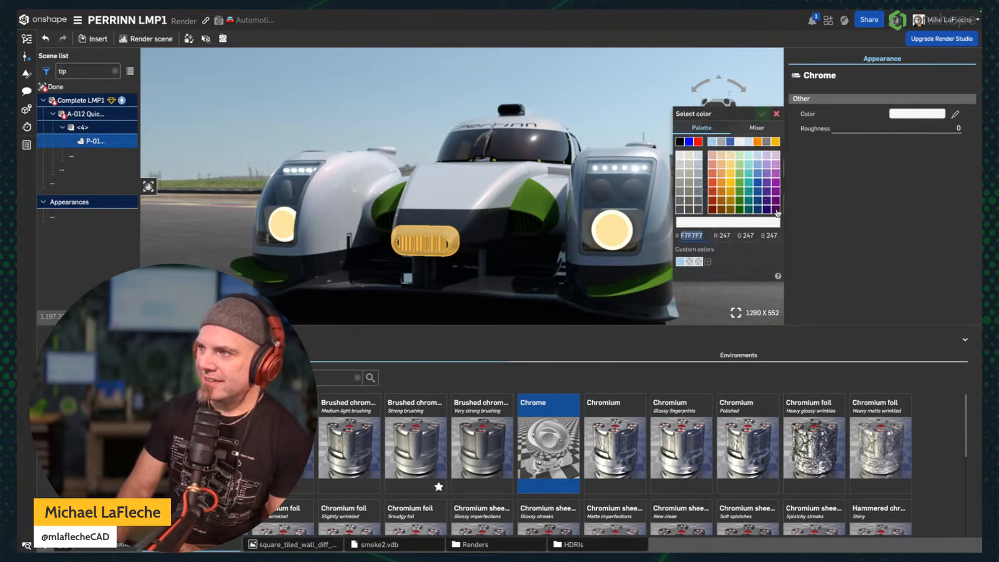
{"action": "left_click", "coordinate": [776, 174]}
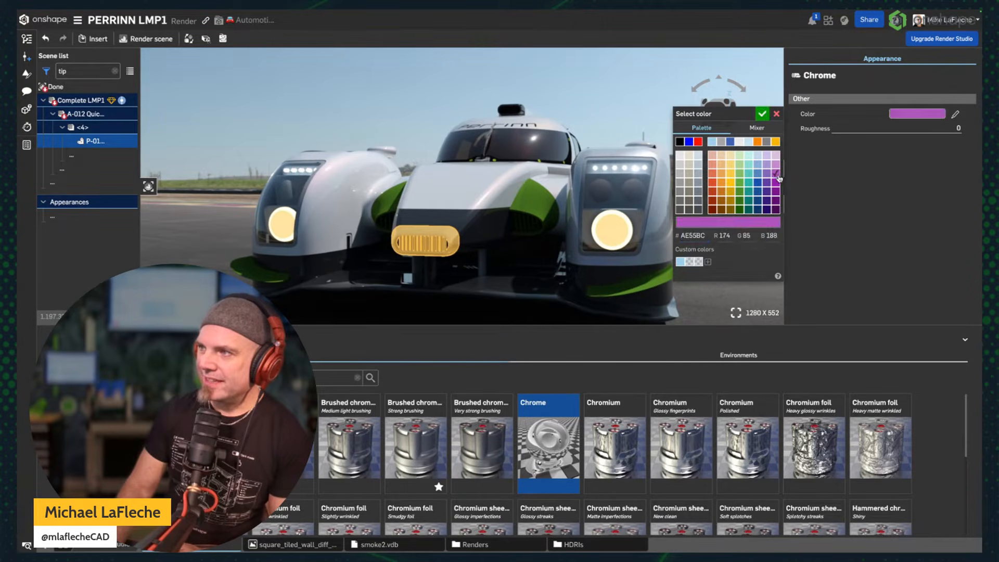
{"action": "left_click", "coordinate": [762, 113]}
{"action": "left_click", "coordinate": [641, 112]}
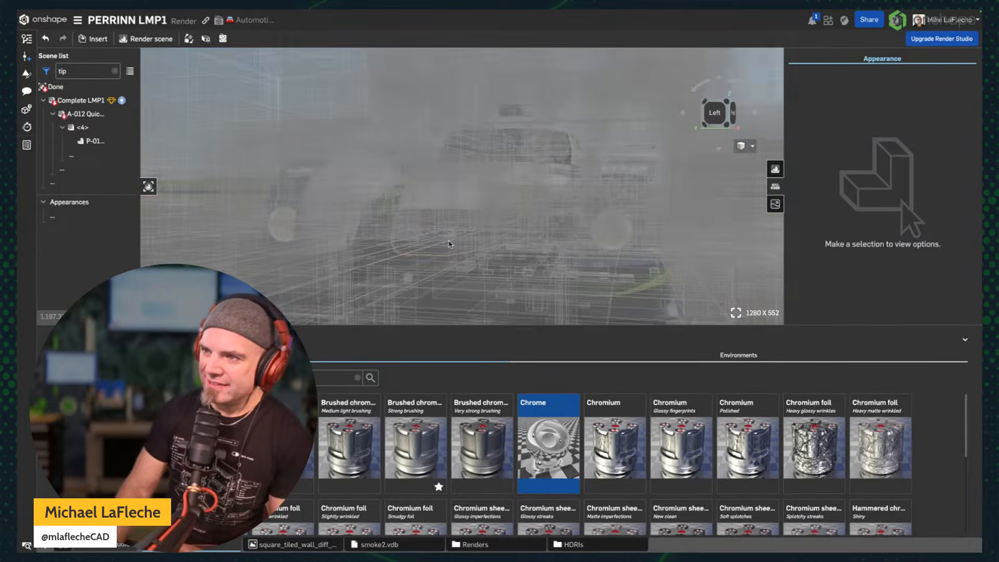
{"action": "scroll", "coordinate": [526, 270], "scroll_direction": "up", "scroll_amount": 5}
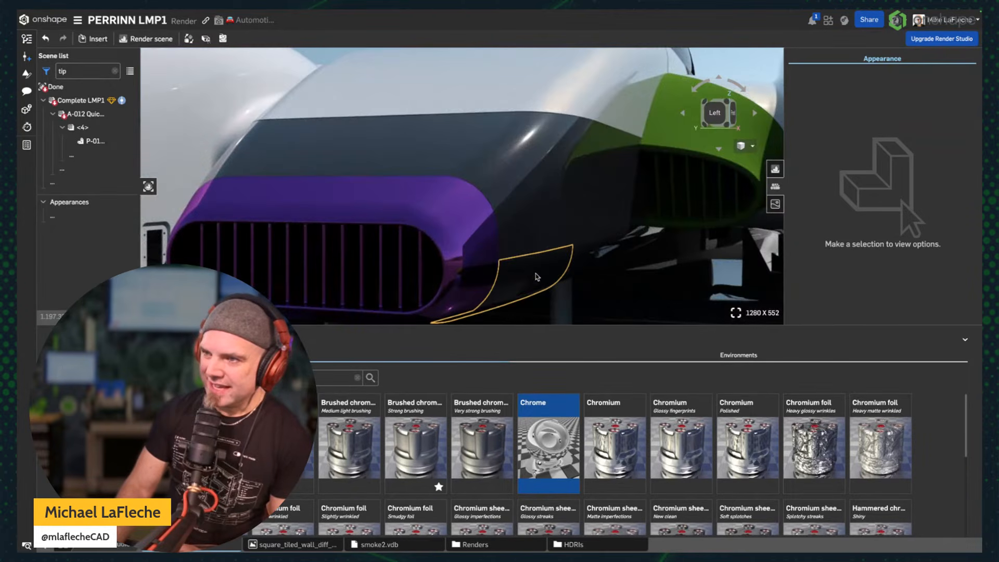
- Change the color of the crash box tip's Chrome appearance to light grey E6E6E6
{"action": "left_click", "coordinate": [88, 141]}
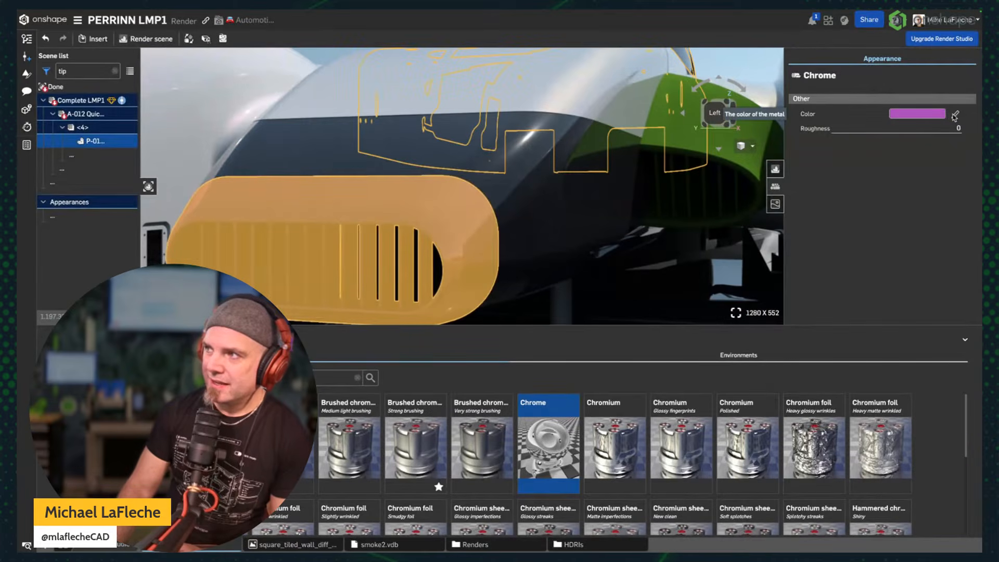
{"action": "left_click", "coordinate": [956, 116]}
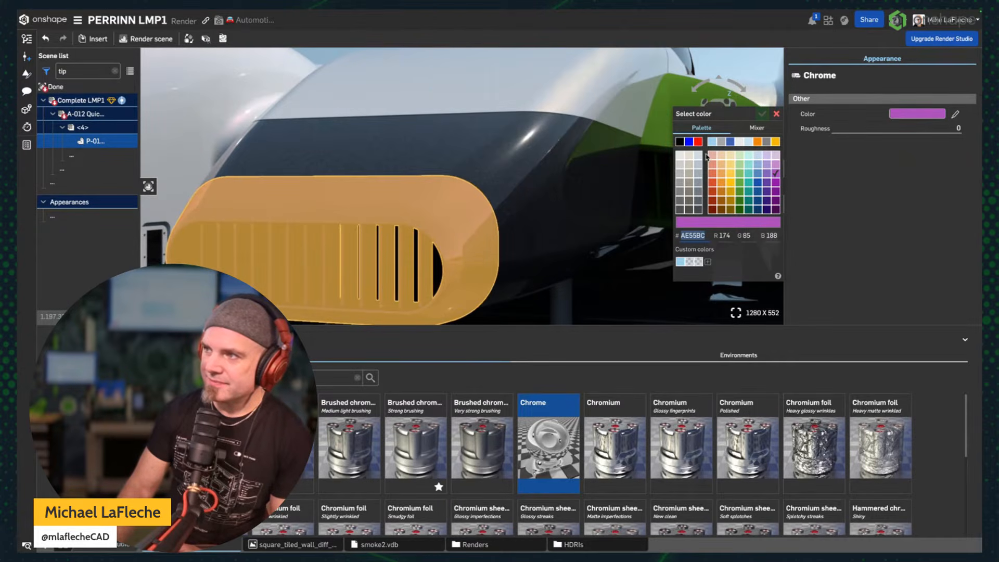
{"action": "left_click", "coordinate": [699, 155]}
{"action": "left_click", "coordinate": [763, 114]}
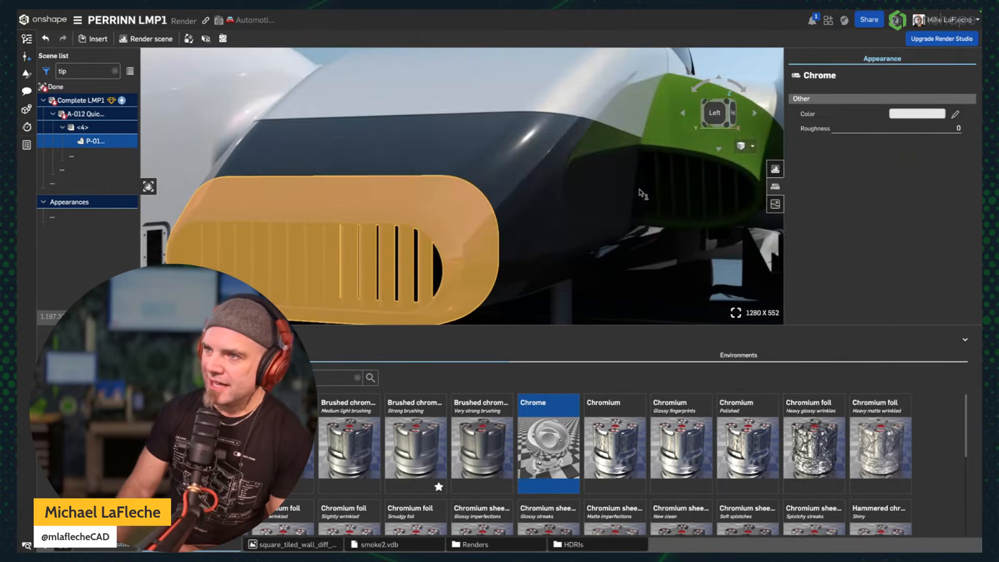
{"action": "key", "text": "f"}
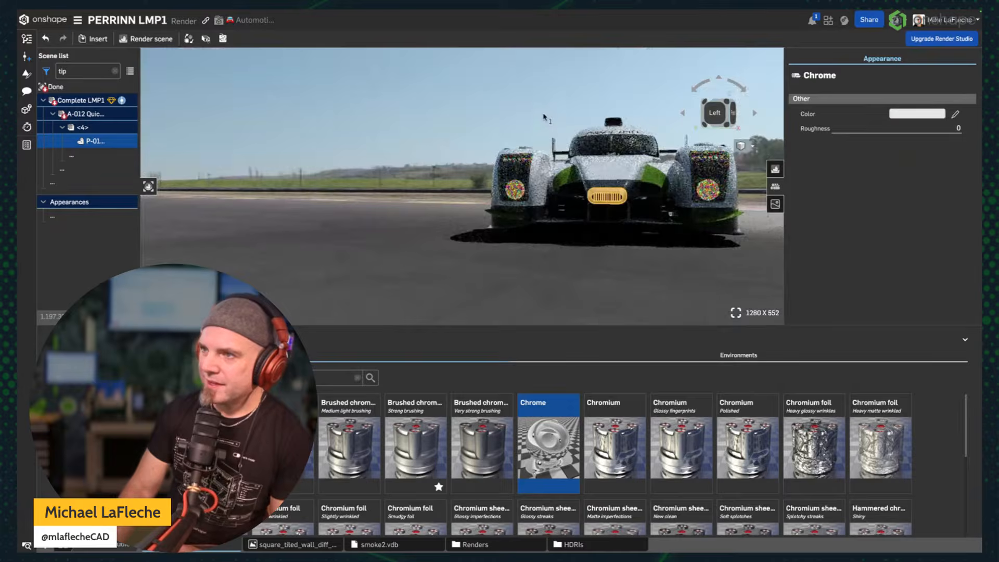
{"action": "left_click", "coordinate": [614, 111]}
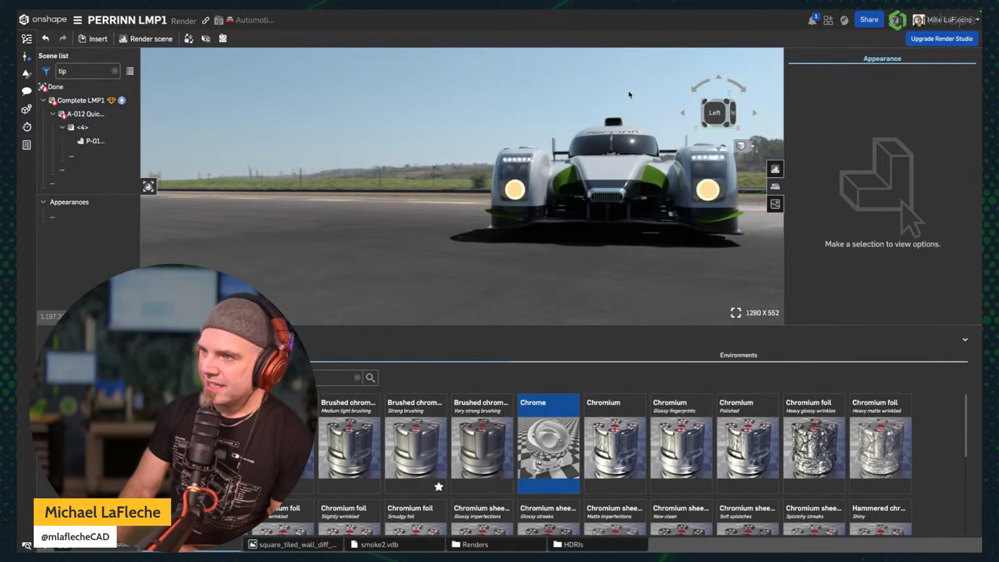
{"action": "middle_click_drag", "start_coordinate": [629, 95], "coordinate": [500, 110]}
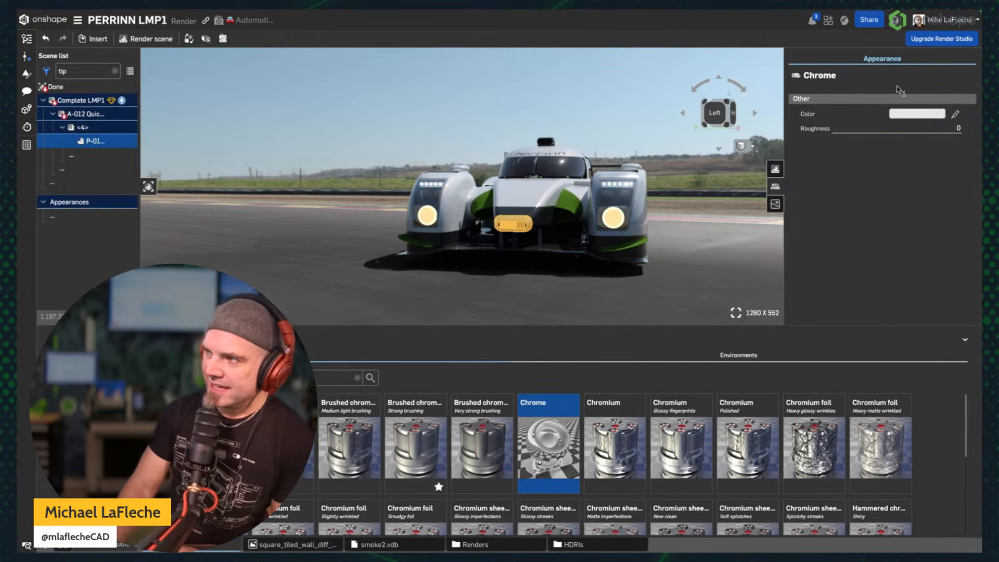
{"action": "right_click", "coordinate": [918, 115]}
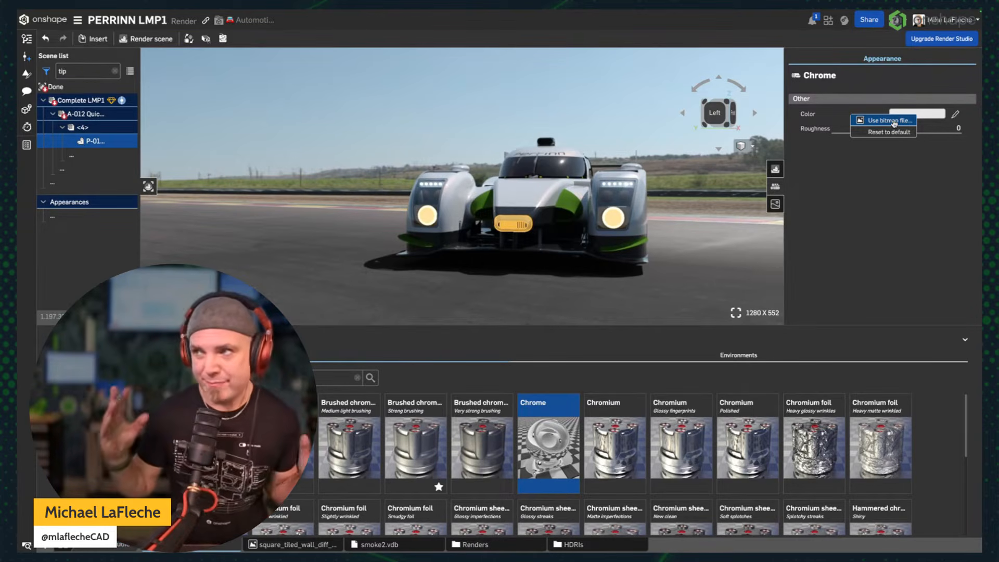
{"action": "left_click", "coordinate": [894, 122]}
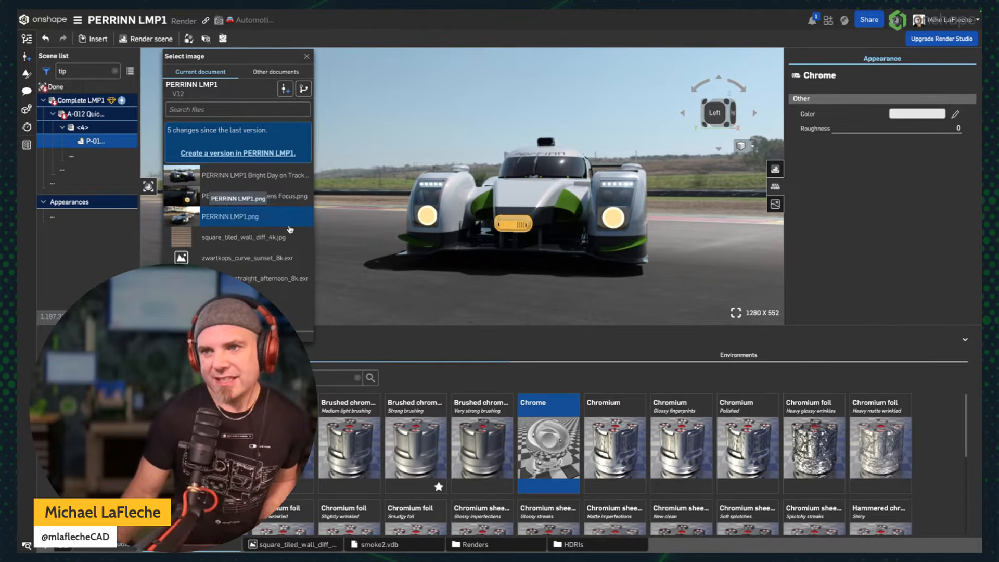
{"action": "left_click", "coordinate": [532, 214]}
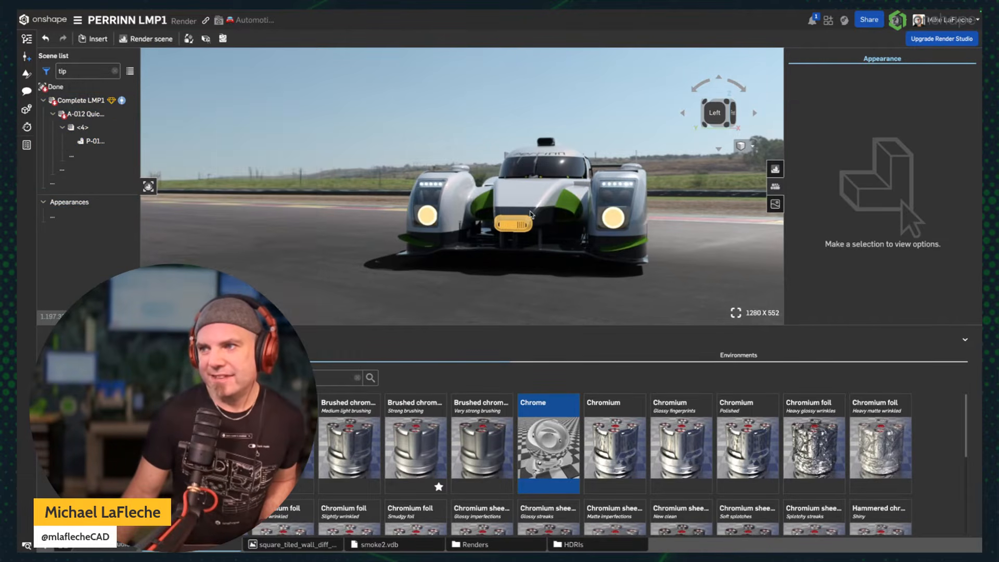
- Attach the image square_tiled_wall_diff_4k.jpg as a bitmap texture to the Chrome color of the crash box tip
{"action": "scroll", "coordinate": [518, 234], "scroll_direction": "up", "scroll_amount": 6}
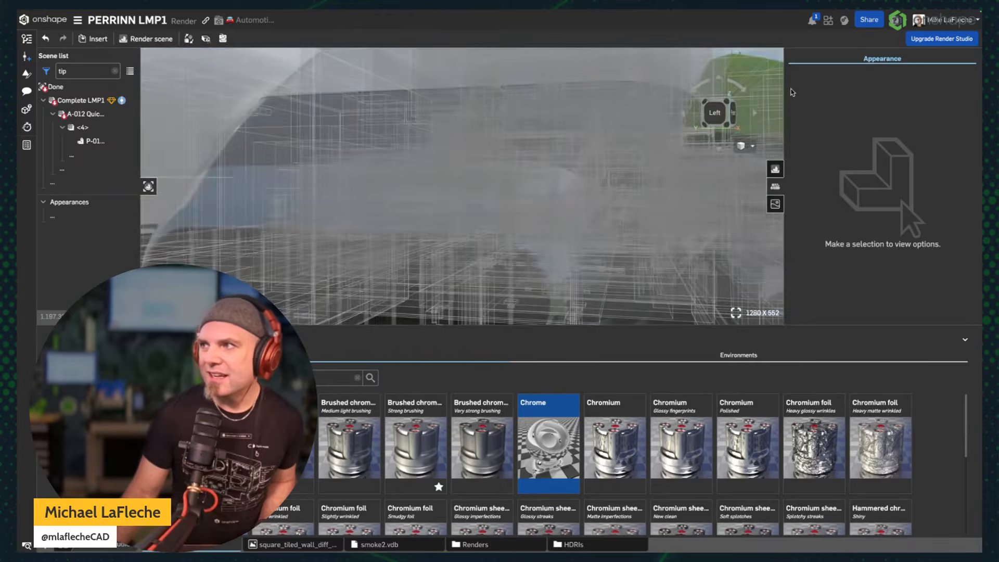
{"action": "scroll", "coordinate": [517, 240], "scroll_direction": "down", "scroll_amount": 5}
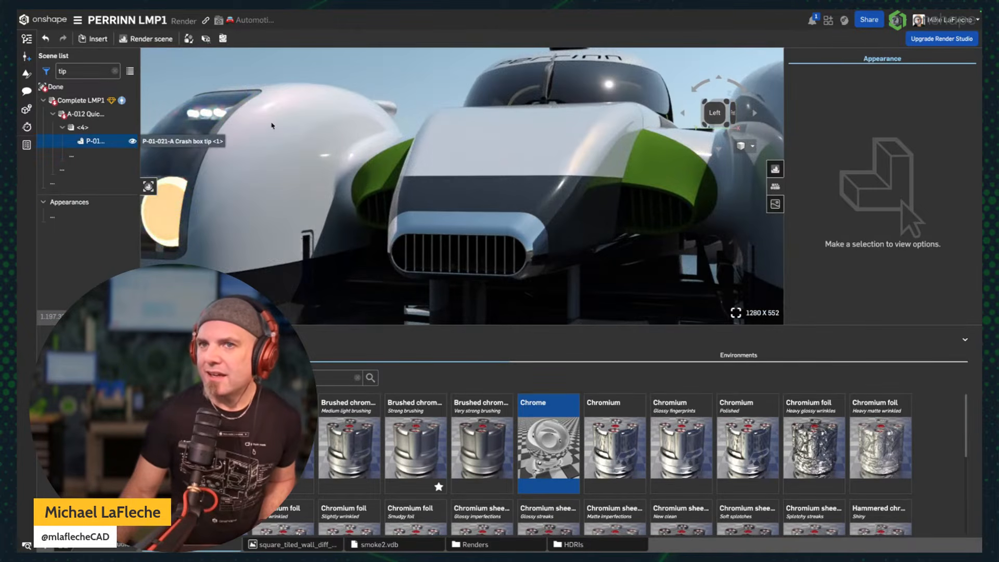
{"action": "left_click", "coordinate": [95, 141]}
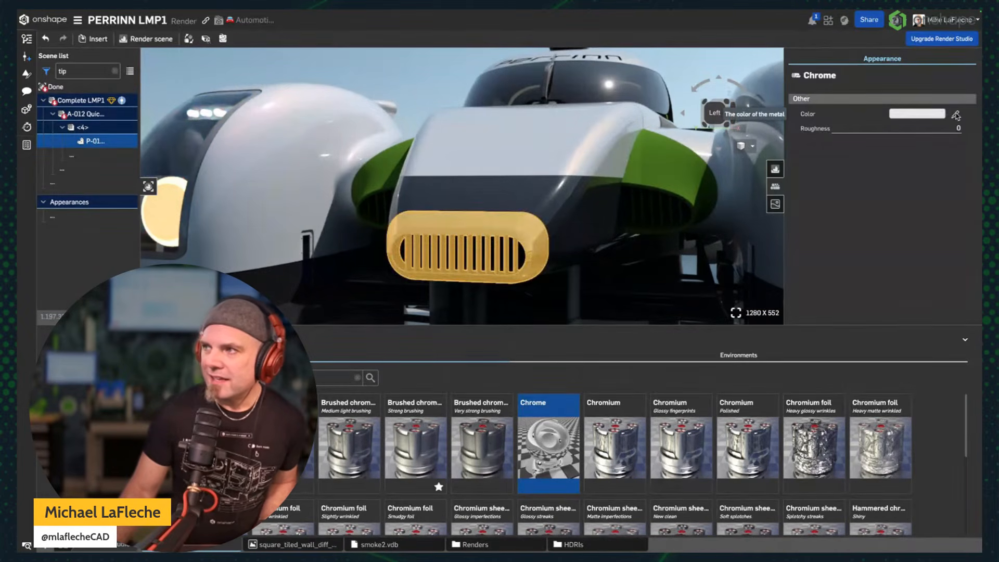
{"action": "left_click", "coordinate": [956, 115]}
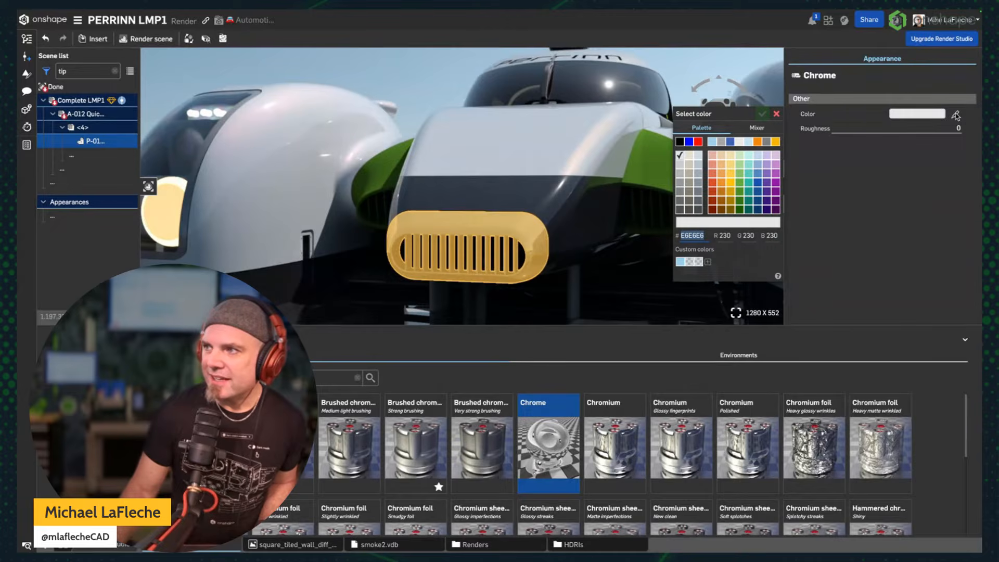
{"action": "left_click", "coordinate": [777, 114]}
{"action": "left_click", "coordinate": [916, 113]}
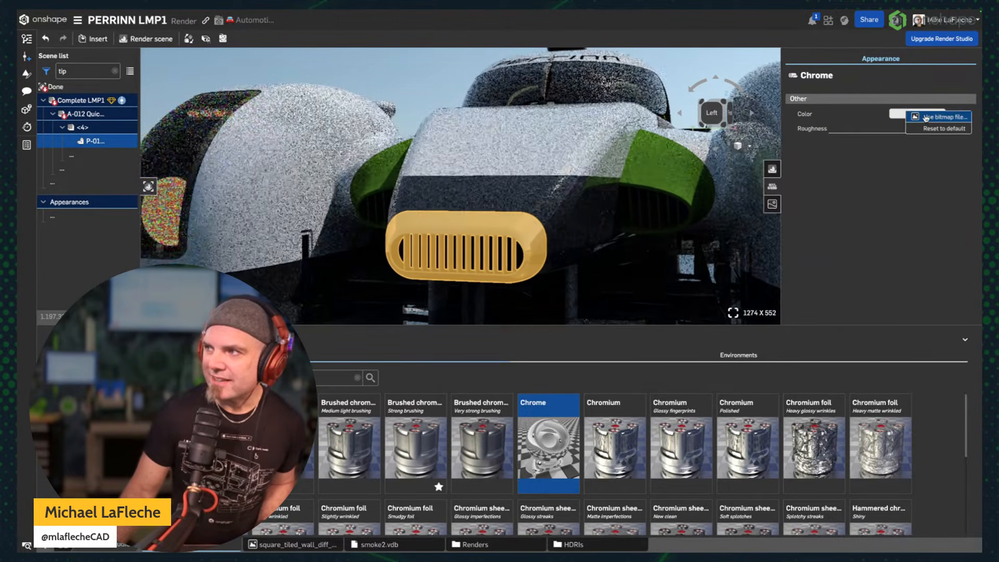
{"action": "left_click", "coordinate": [927, 118]}
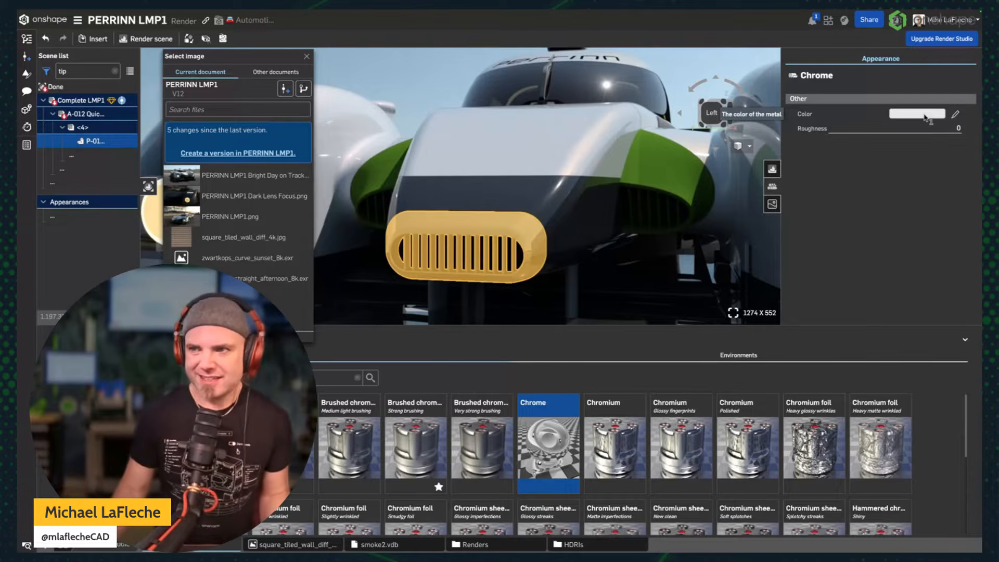
{"action": "left_click", "coordinate": [252, 236]}
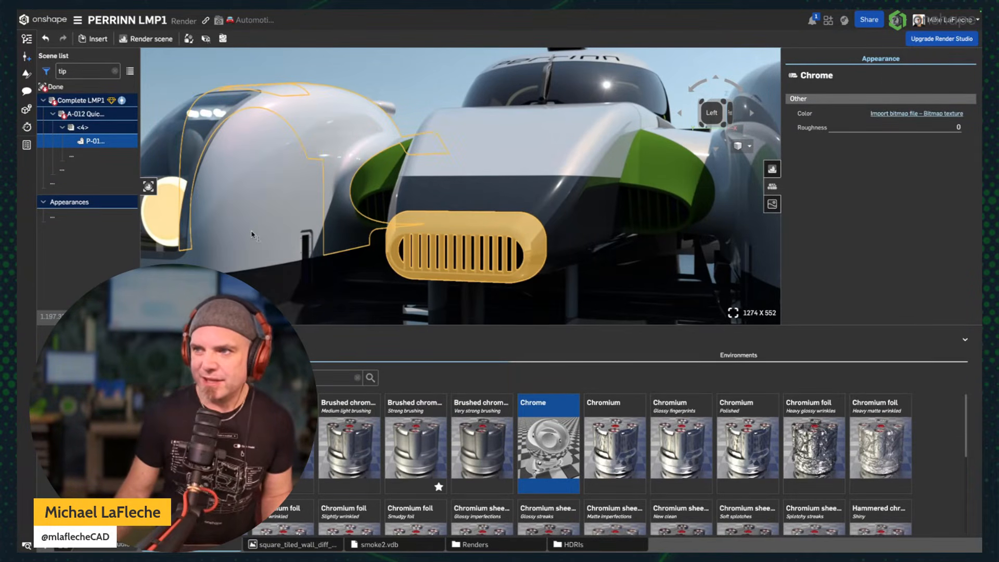
{"action": "left_click", "coordinate": [917, 114]}
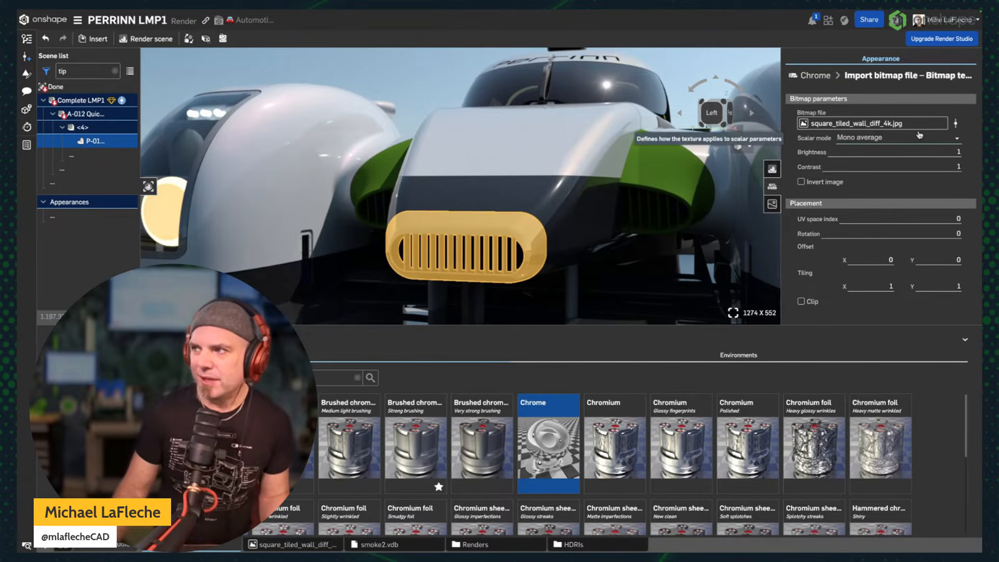
{"action": "left_click", "coordinate": [437, 77]}
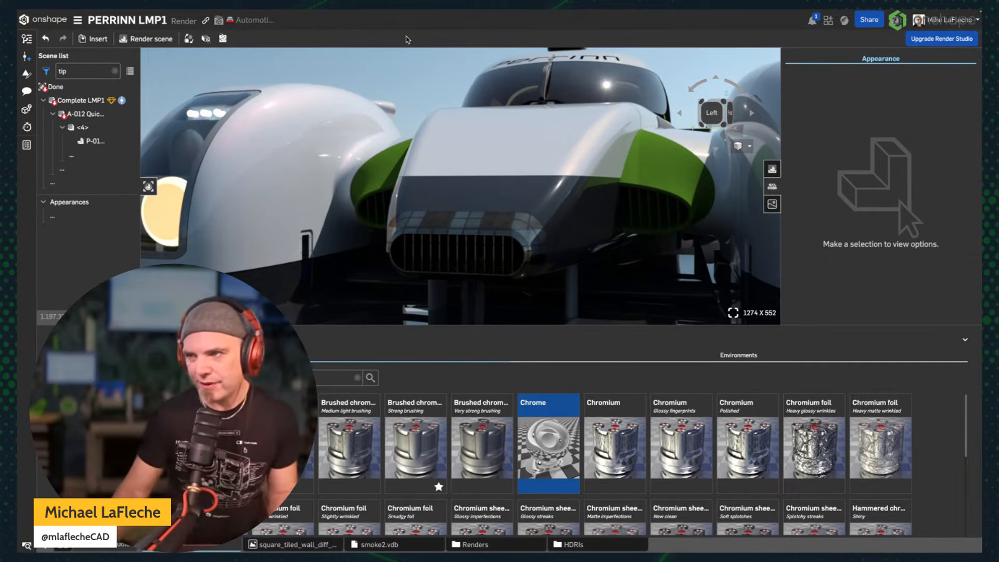
- Set the tiling of the crash box tip's bitmap texture to 3 in both X and Y
{"action": "left_click", "coordinate": [94, 141]}
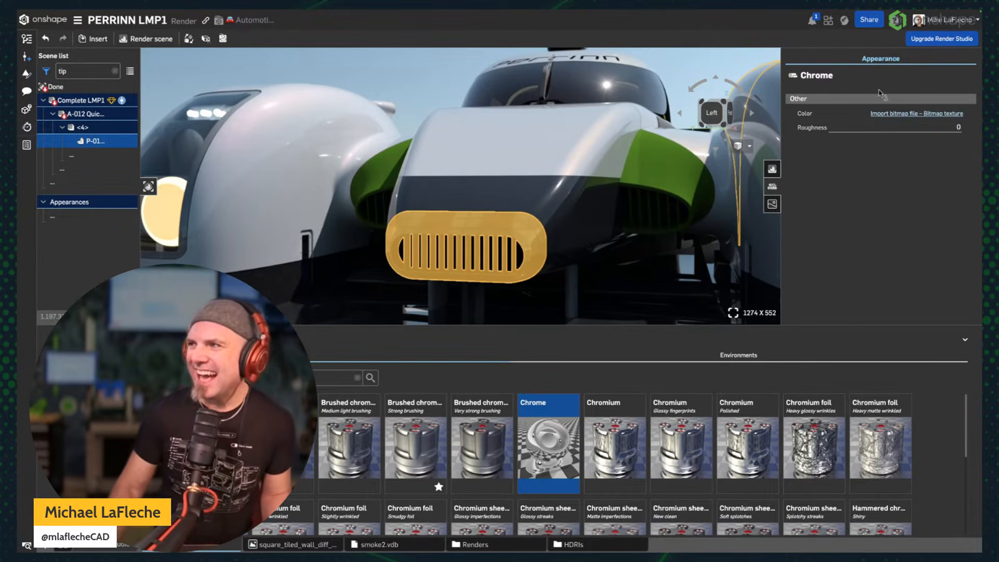
{"action": "left_click", "coordinate": [899, 114]}
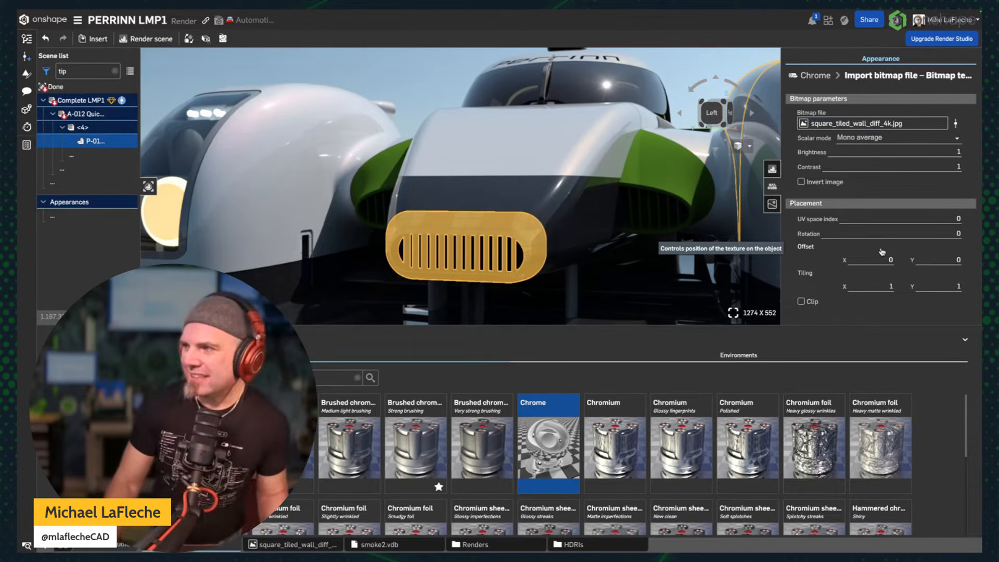
{"action": "left_click", "coordinate": [875, 286]}
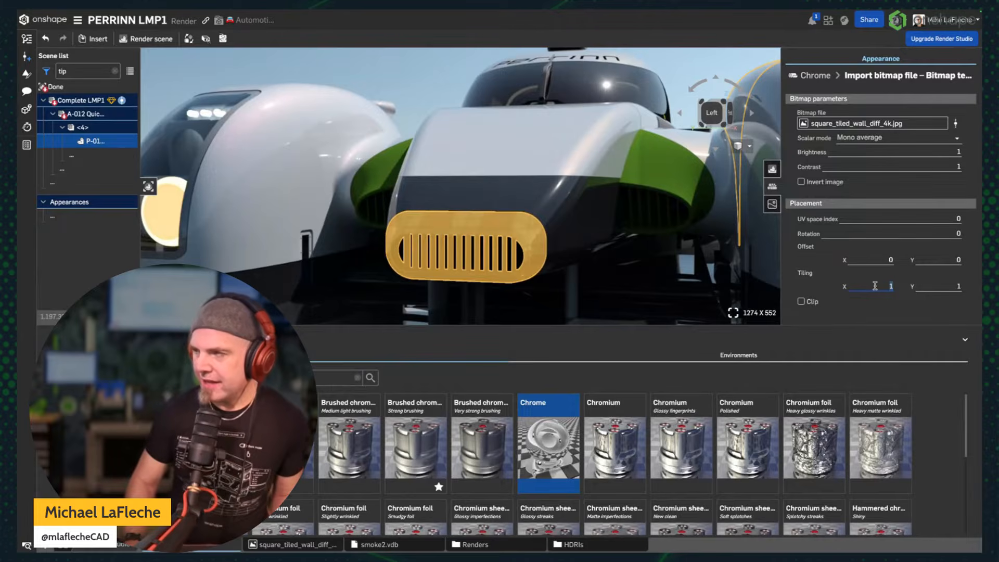
{"action": "type", "text": "3"}
{"action": "left_click", "coordinate": [950, 286]}
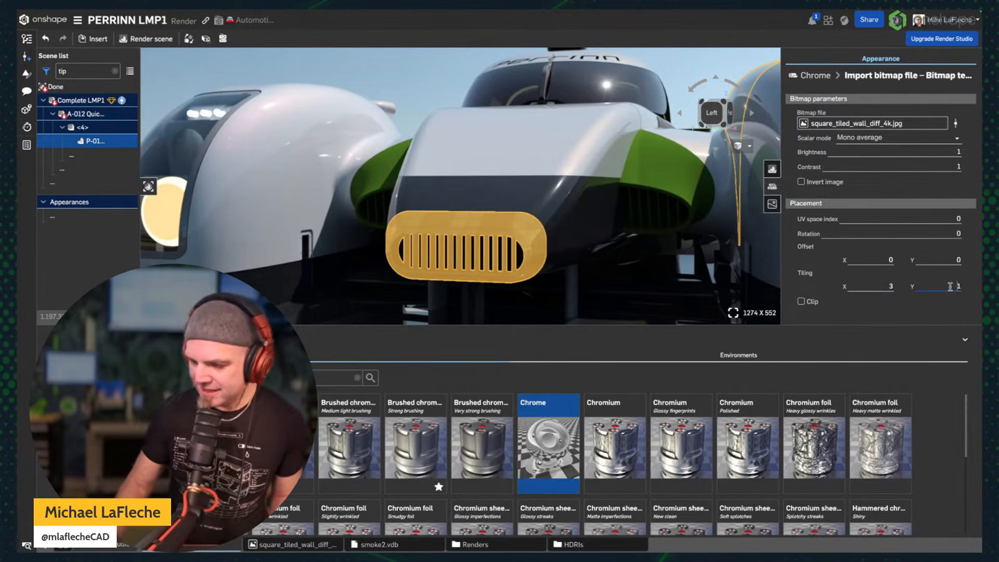
{"action": "type", "text": "3"}
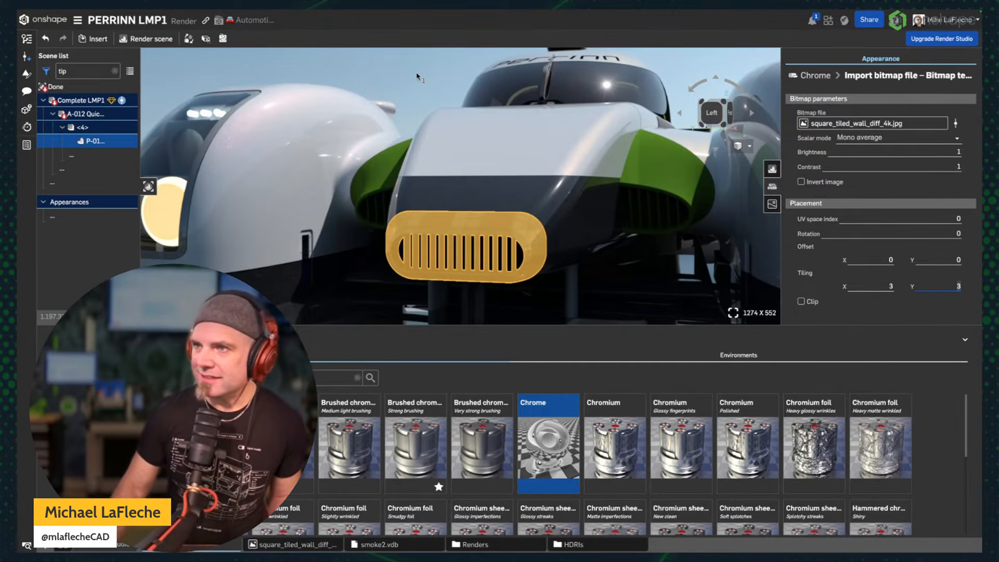
{"action": "left_click", "coordinate": [411, 75]}
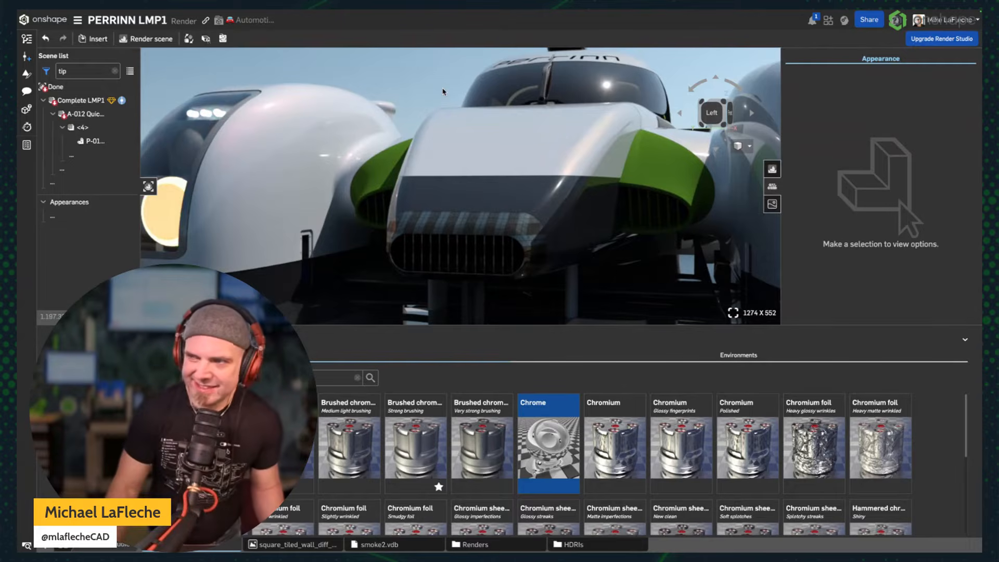
- Switch to the Render Studio presentation in the browser and show its Key Update Timeline slide full screen
{"action": "key", "text": "alt+Tab"}
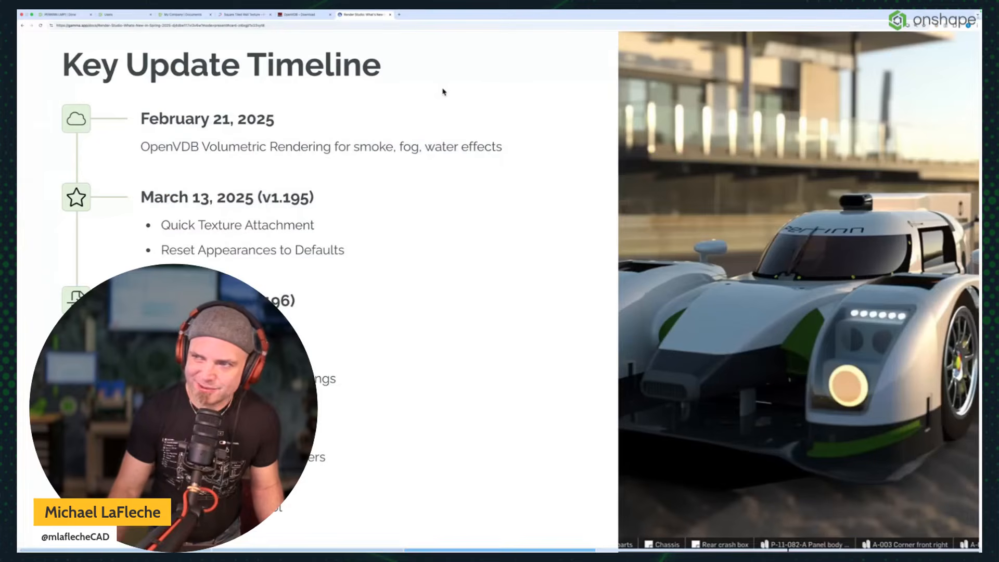
{"action": "key", "text": "ctrl+super+f"}
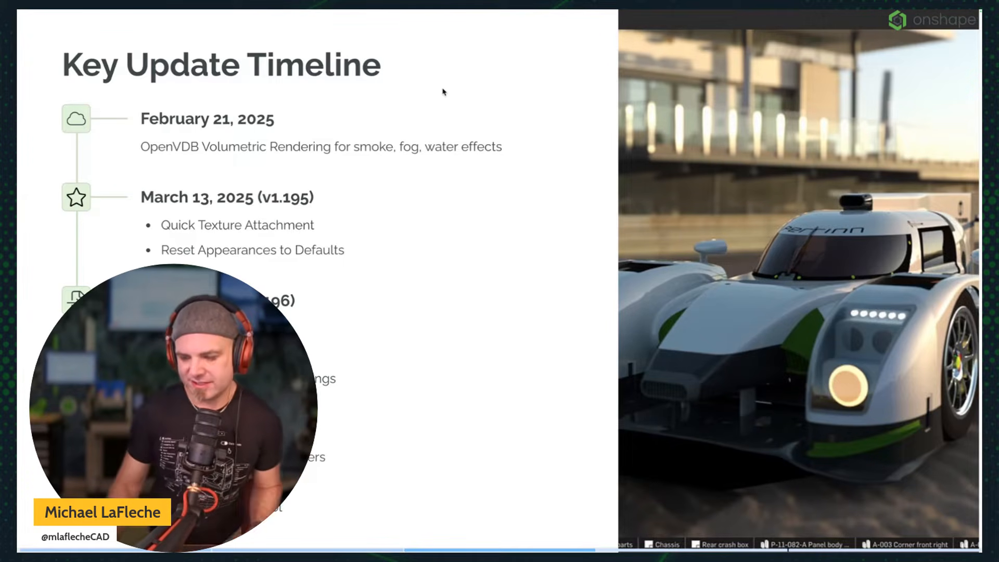
- Switch back to the PERRINN LMP1 document, view the image square_tiled_wall_diff_4k.jpg and return to the Render Studio named Done
{"action": "key", "text": "alt+Tab"}
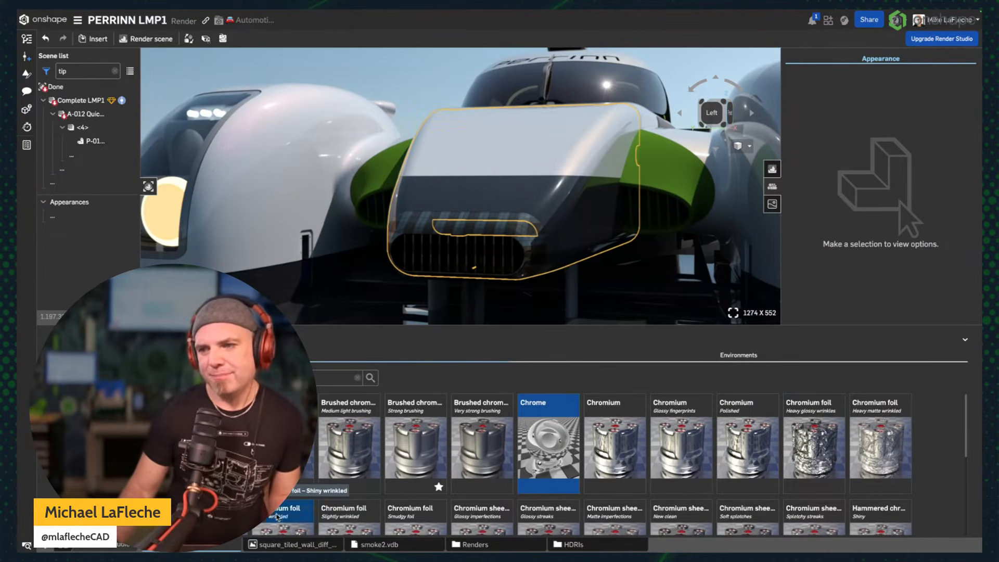
{"action": "left_click", "coordinate": [25, 545]}
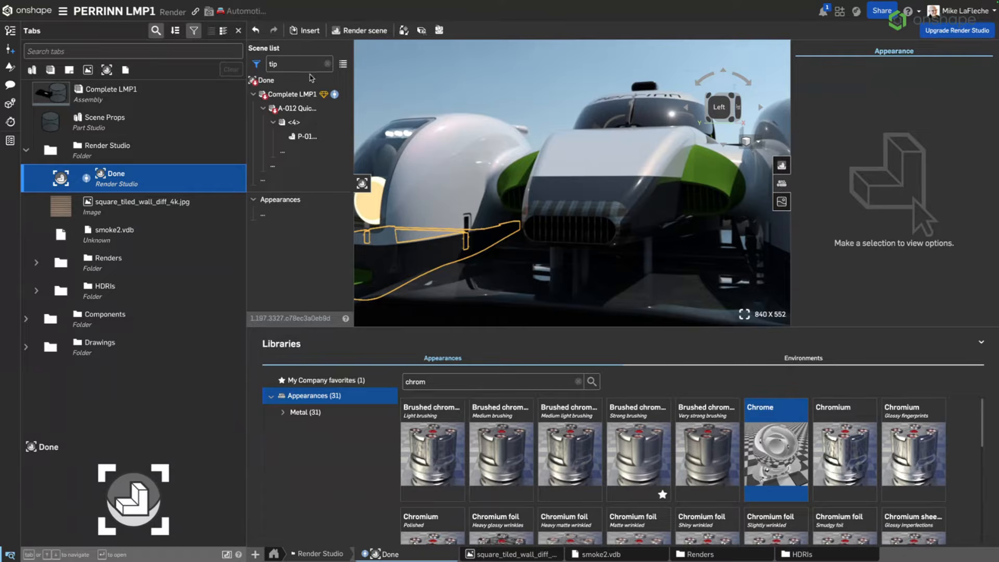
{"action": "left_click", "coordinate": [206, 206]}
{"action": "left_click", "coordinate": [179, 205]}
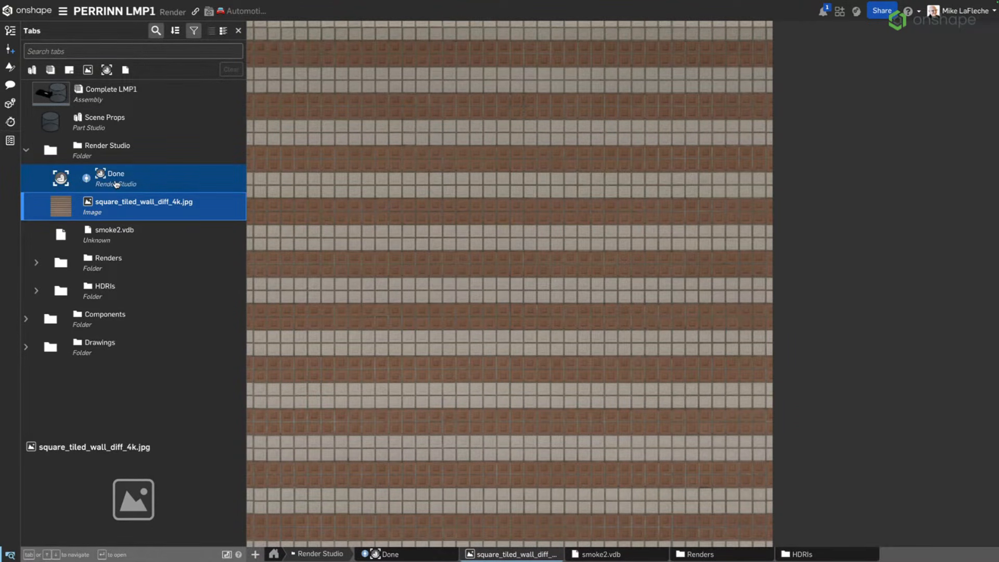
{"action": "mouse_move", "coordinate": [79, 3]}
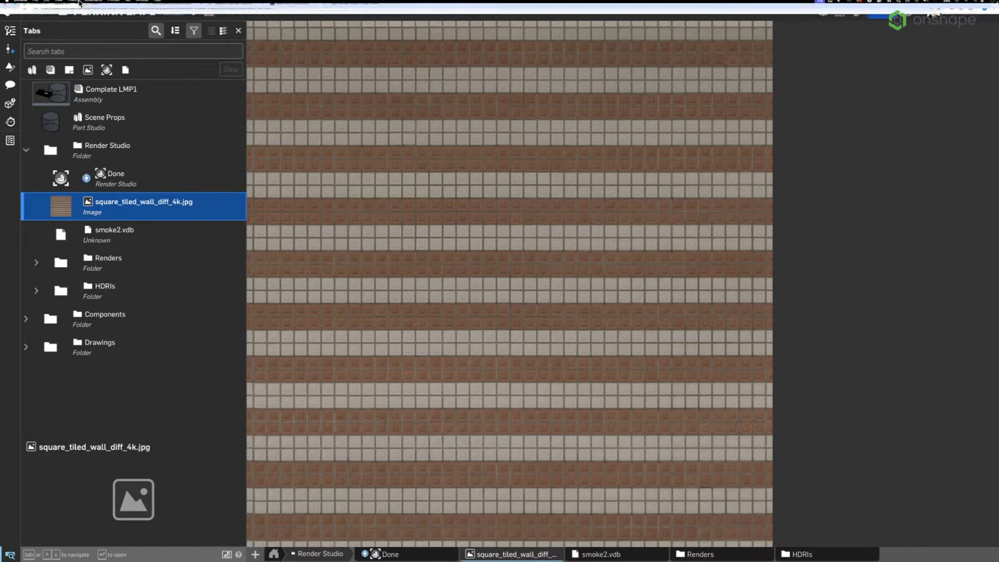
{"action": "left_click", "coordinate": [6, 26]}
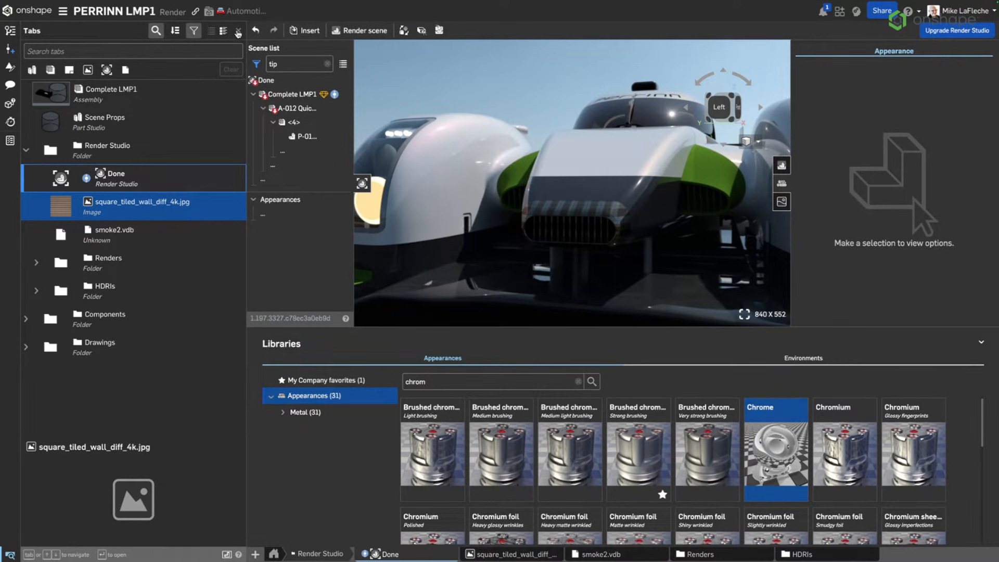
{"action": "left_click", "coordinate": [238, 31]}
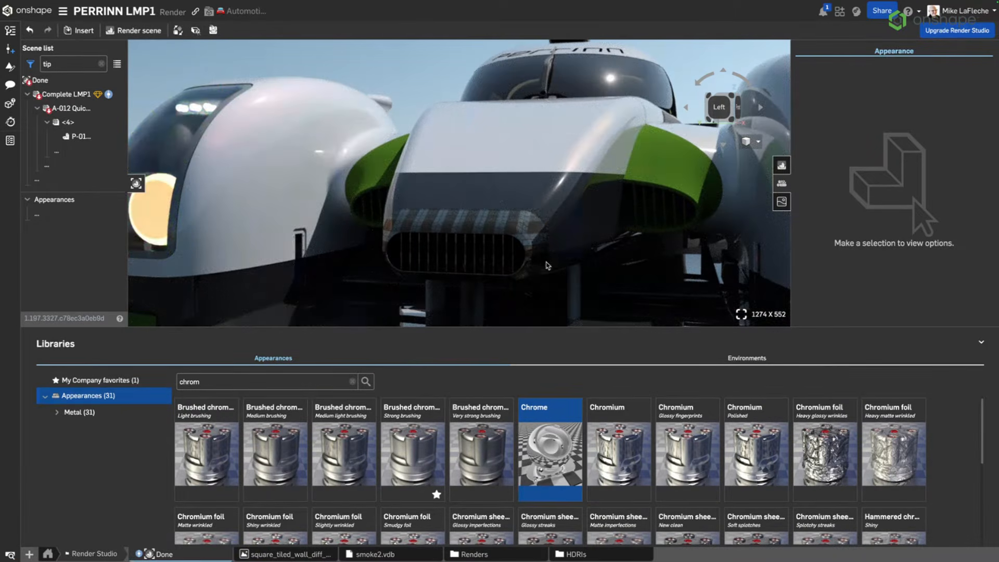
- Link the crash box tip back to its Part Studio appearance and assign the Chrome library appearance to it
{"action": "right_click", "coordinate": [87, 139]}
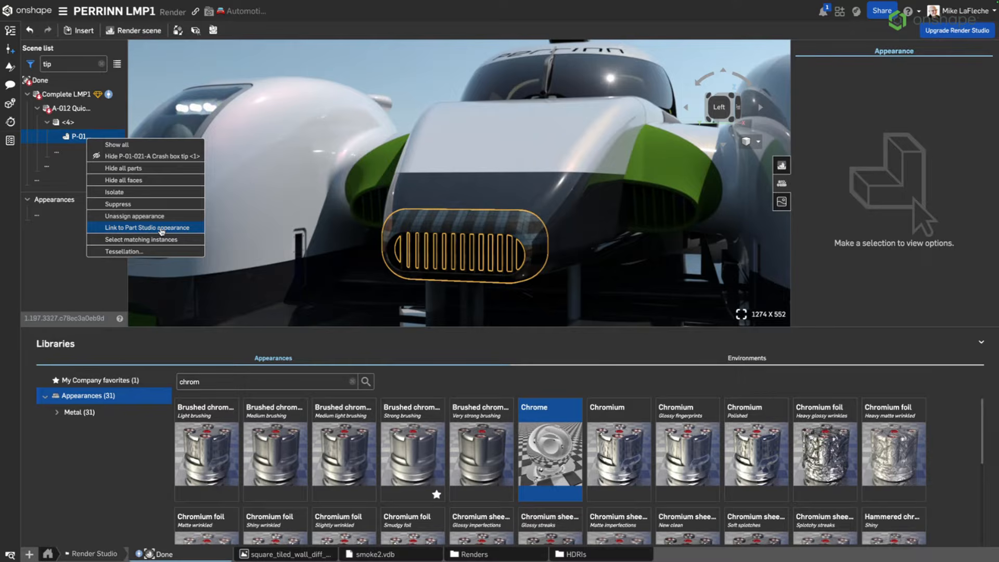
{"action": "left_click", "coordinate": [161, 228]}
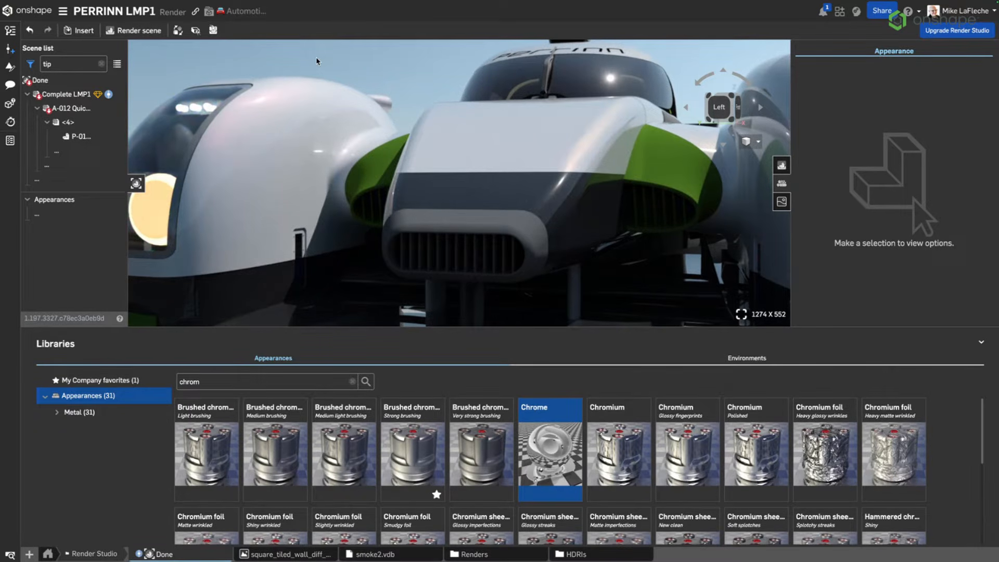
{"action": "left_click", "coordinate": [97, 137]}
{"action": "right_click", "coordinate": [563, 443]}
{"action": "left_click", "coordinate": [593, 452]}
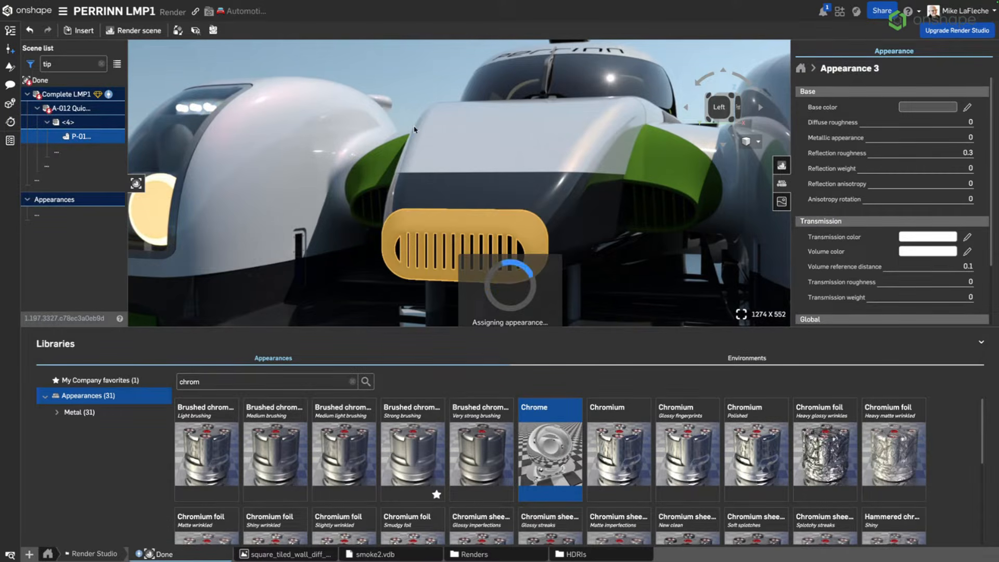
{"action": "left_click", "coordinate": [394, 75]}
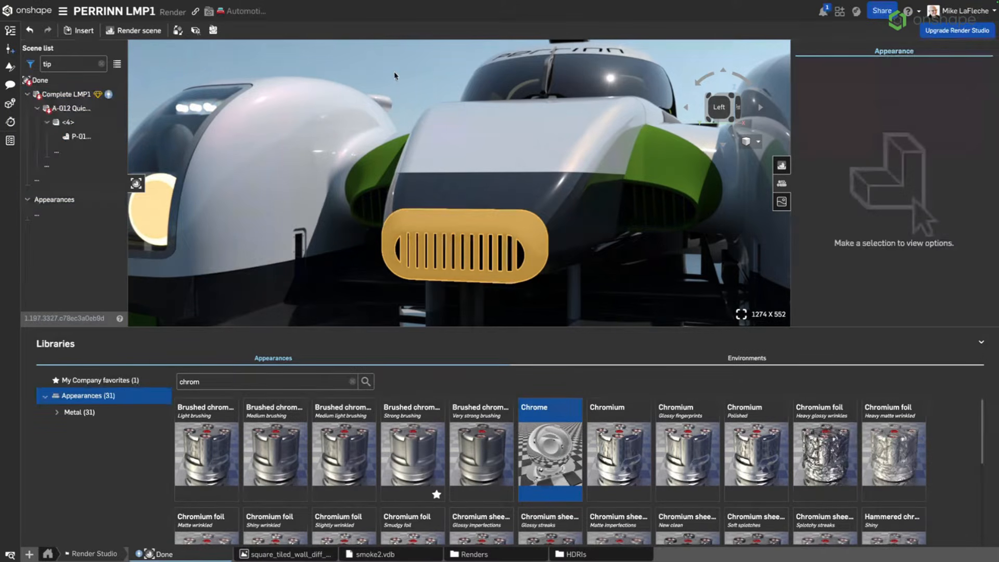
- Filter the scene list by "inlet" and select the brake duct, engine intake and remaining inlet parts of the car
{"action": "left_click", "coordinate": [380, 188]}
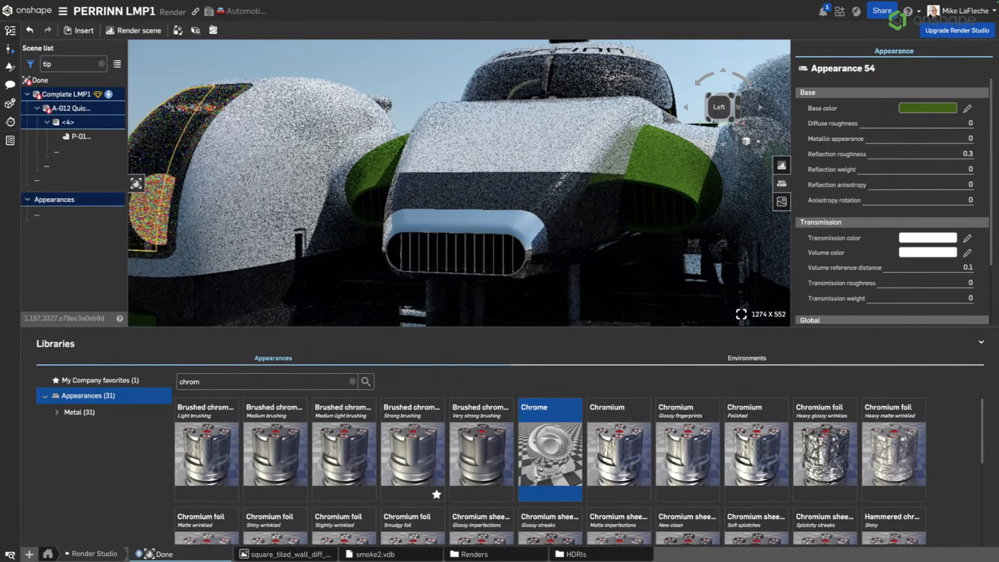
{"action": "left_click", "coordinate": [101, 64]}
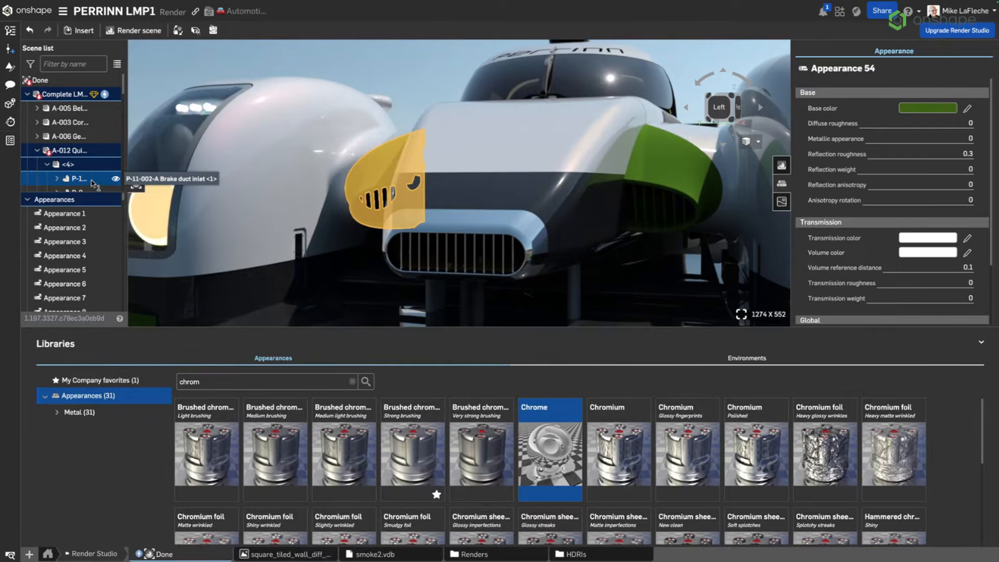
{"action": "left_click", "coordinate": [73, 64]}
{"action": "type", "text": "i"}
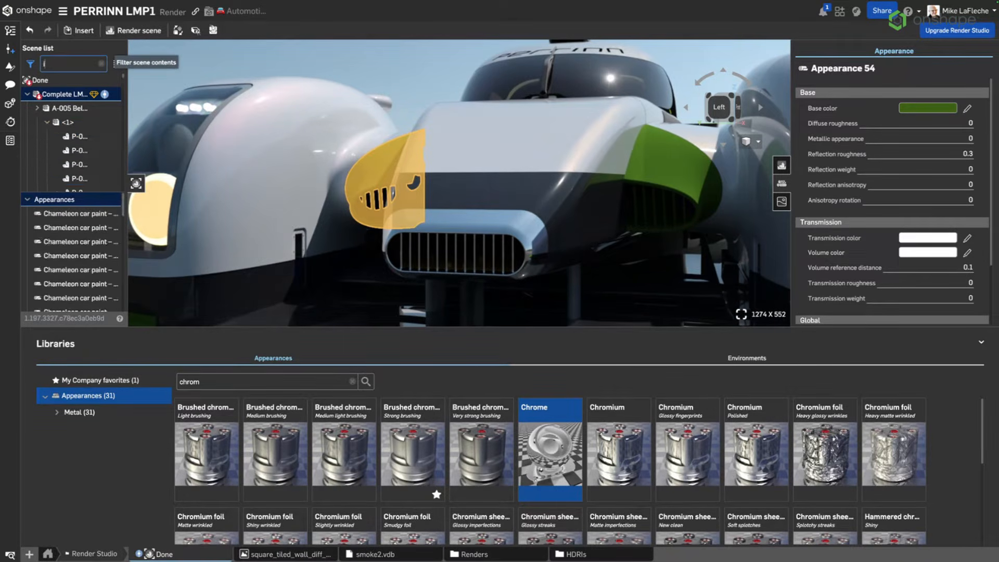
{"action": "type", "text": "nlet"}
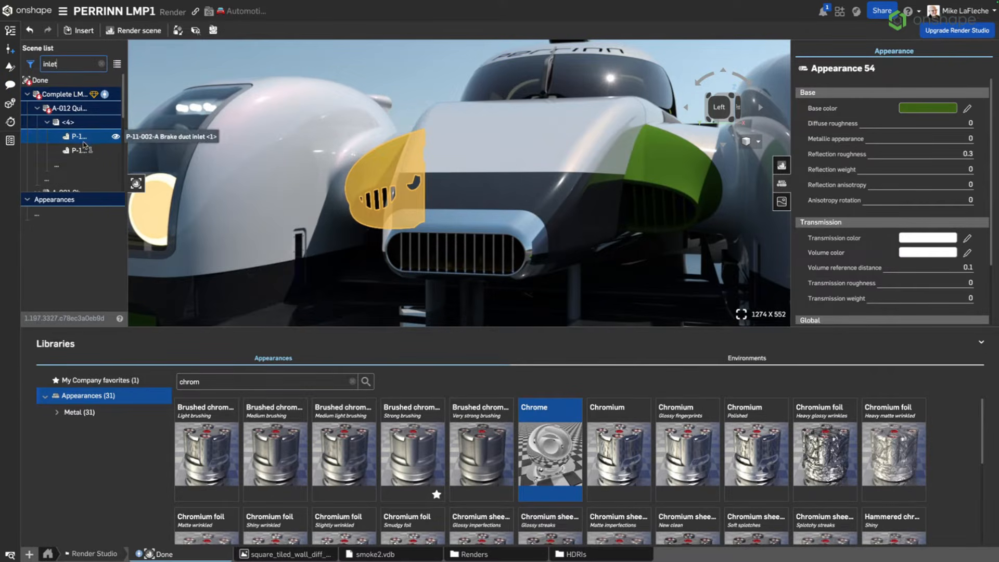
{"action": "scroll", "coordinate": [83, 149], "scroll_direction": "down", "scroll_amount": 3}
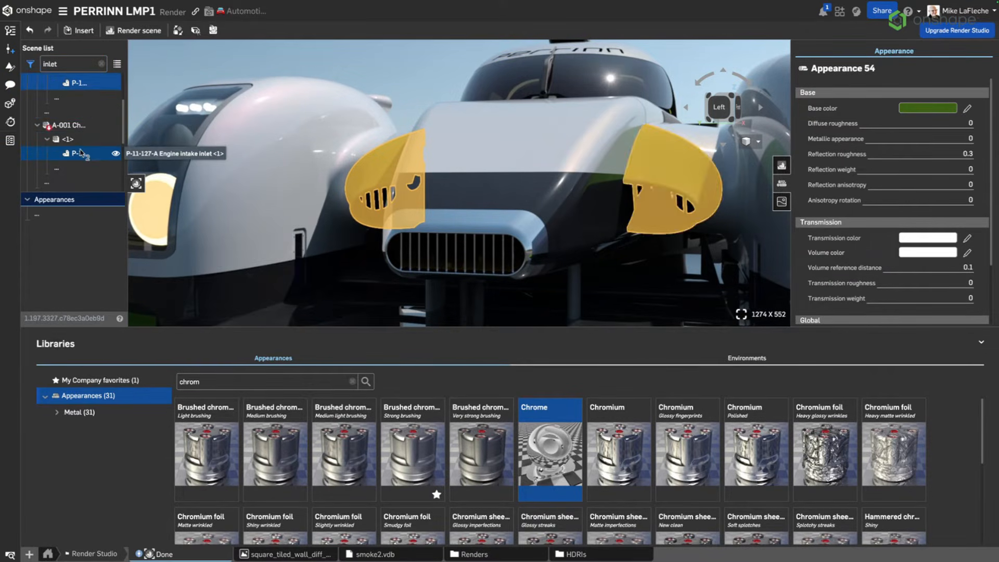
{"action": "scroll", "coordinate": [81, 153], "scroll_direction": "down", "scroll_amount": 5}
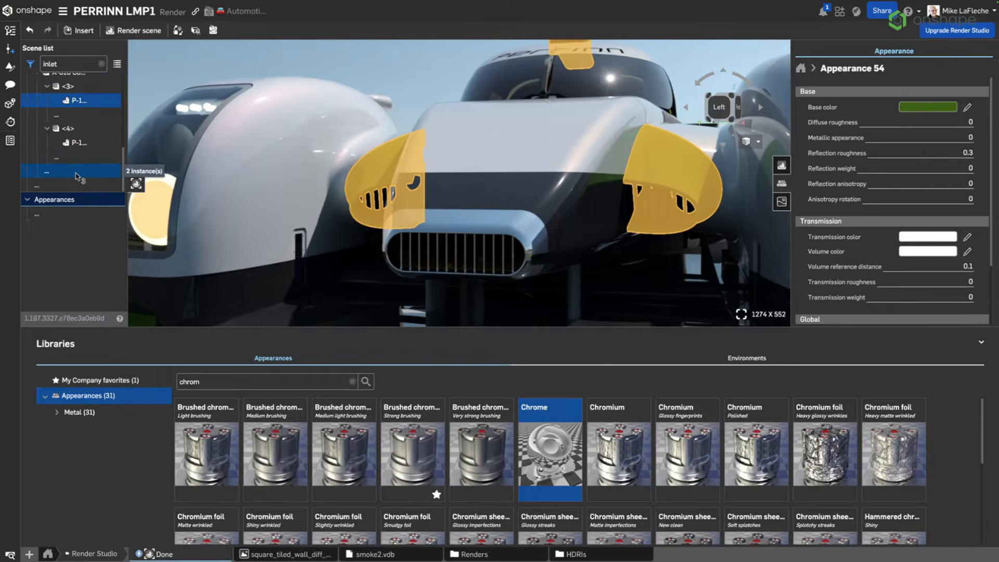
{"action": "left_click", "coordinate": [76, 172]}
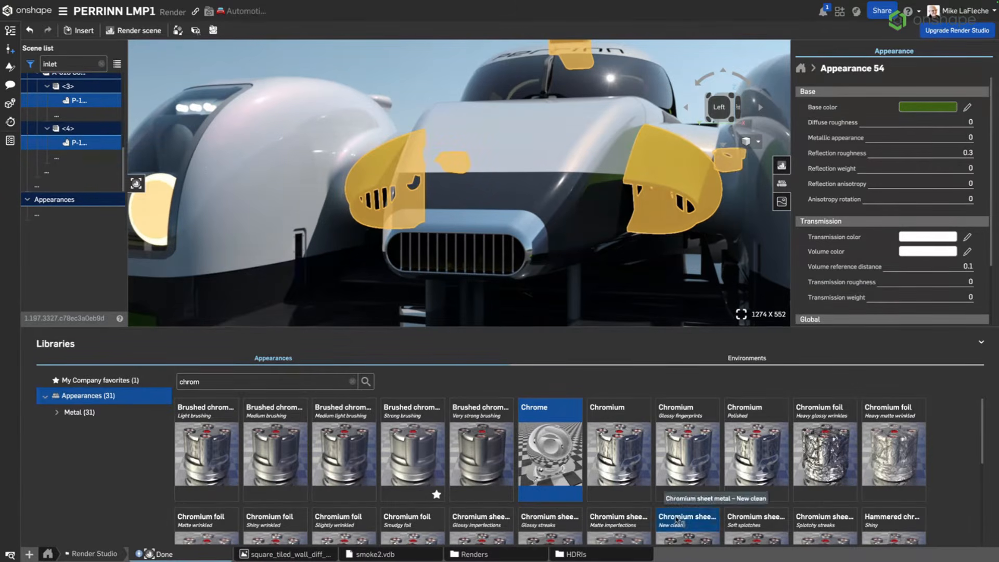
- Add the Chrome library appearance to My favorites and assign it to the selected inlet parts
{"action": "right_click", "coordinate": [545, 450]}
{"action": "left_click", "coordinate": [584, 475]}
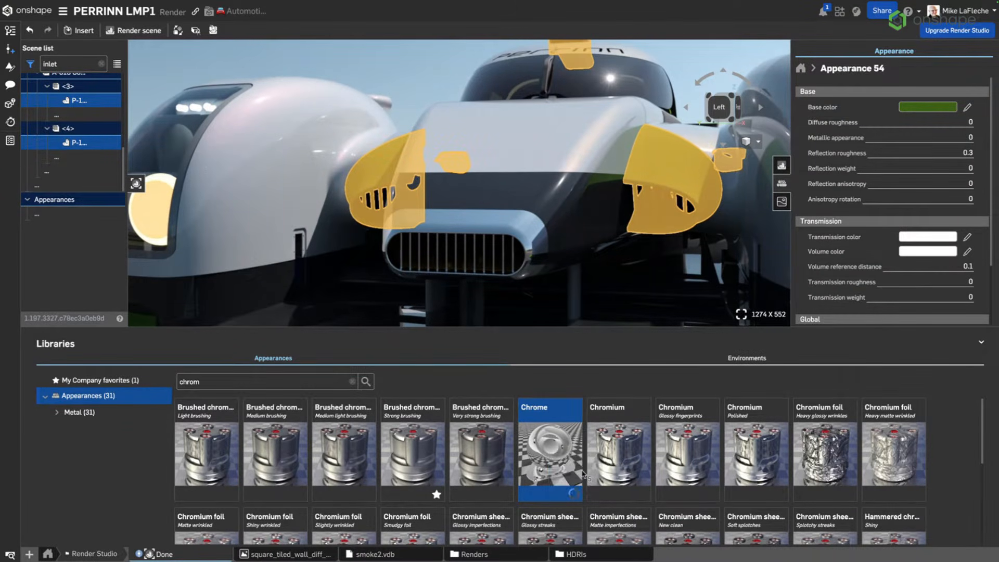
{"action": "right_click", "coordinate": [553, 450]}
{"action": "left_click", "coordinate": [583, 456]}
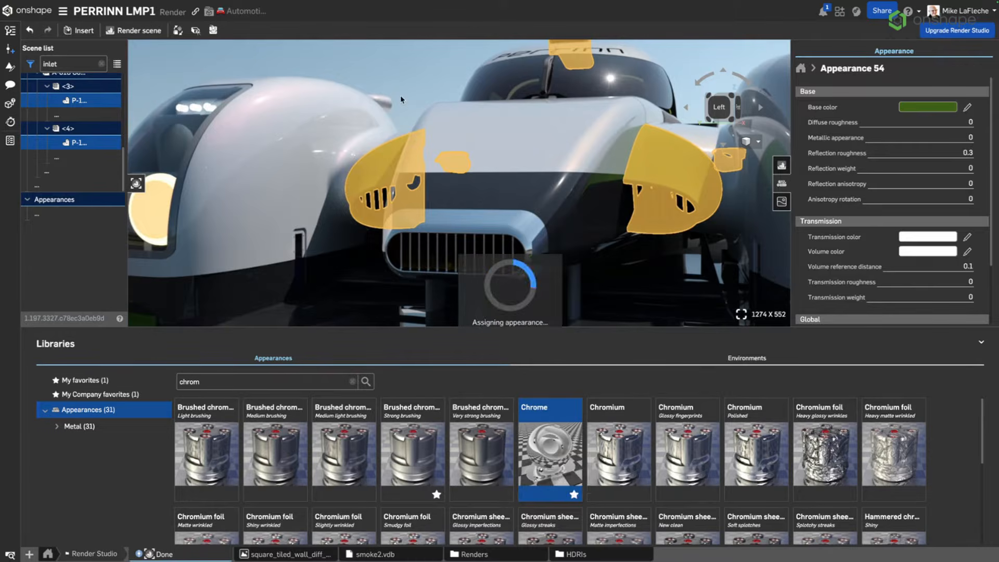
{"action": "left_click", "coordinate": [410, 71]}
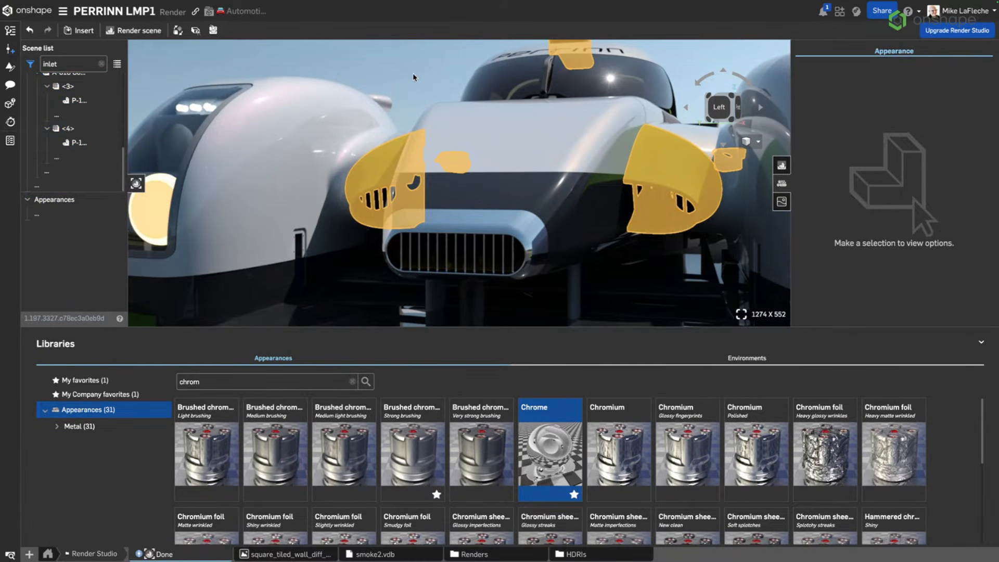
- Clear the scene list filter, examine the tessellation quality options of the Complete LMP1 assembly and close the settings
{"action": "scroll", "coordinate": [413, 73], "scroll_direction": "down", "scroll_amount": 5}
{"action": "middle_click_drag", "start_coordinate": [412, 95], "coordinate": [387, 171]}
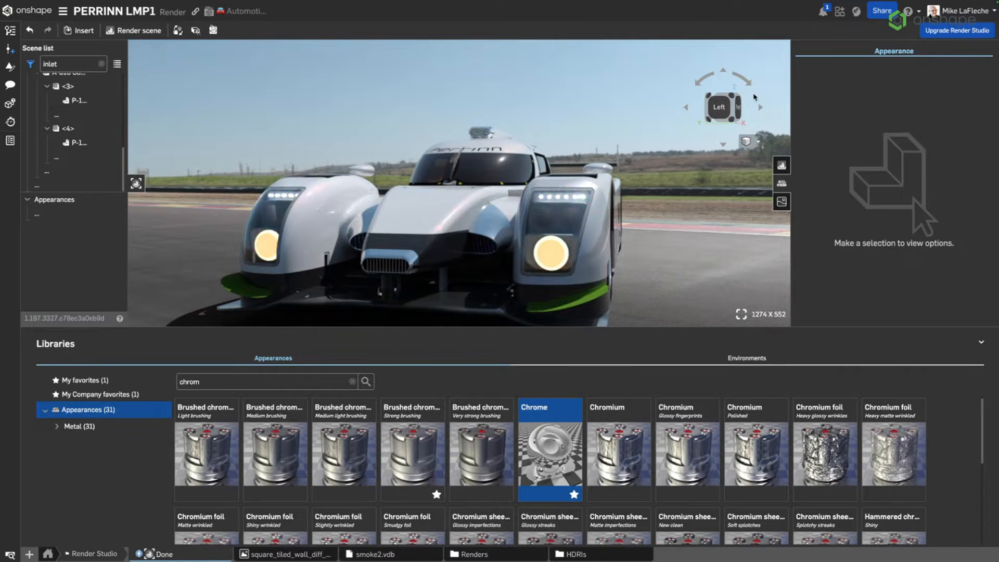
{"action": "left_click", "coordinate": [739, 108]}
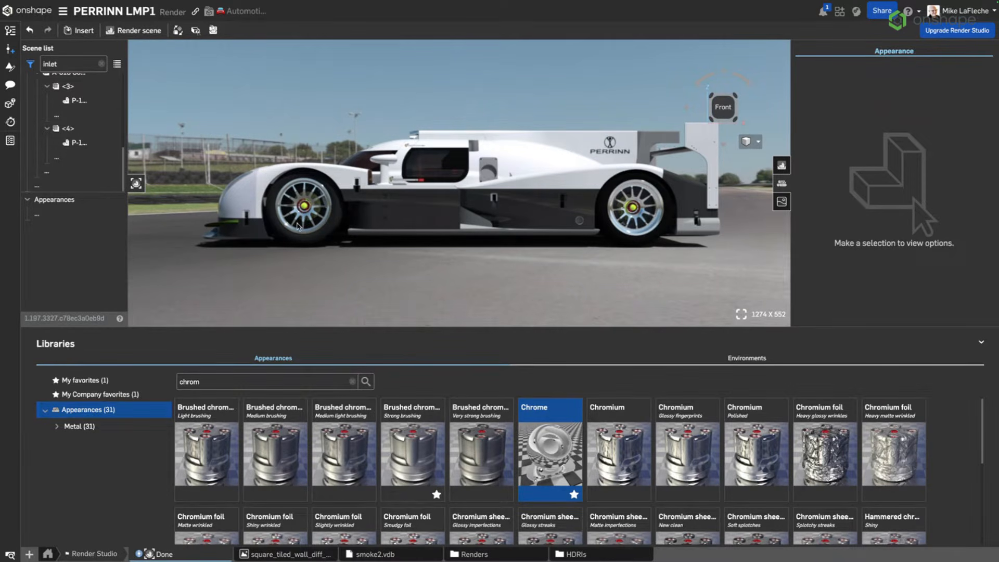
{"action": "left_click", "coordinate": [761, 108]}
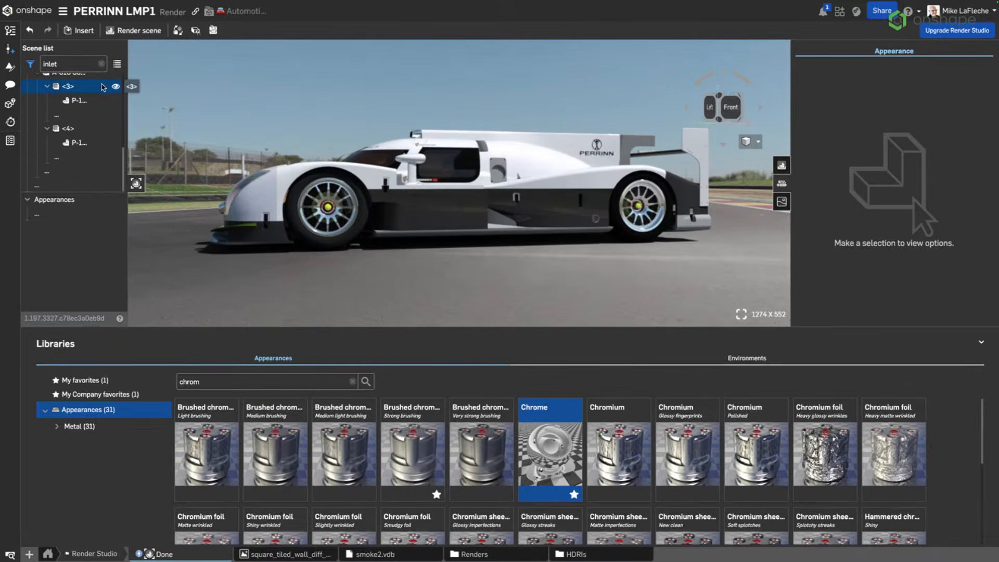
{"action": "left_click", "coordinate": [101, 63]}
{"action": "scroll", "coordinate": [124, 150], "scroll_direction": "up", "scroll_amount": 5}
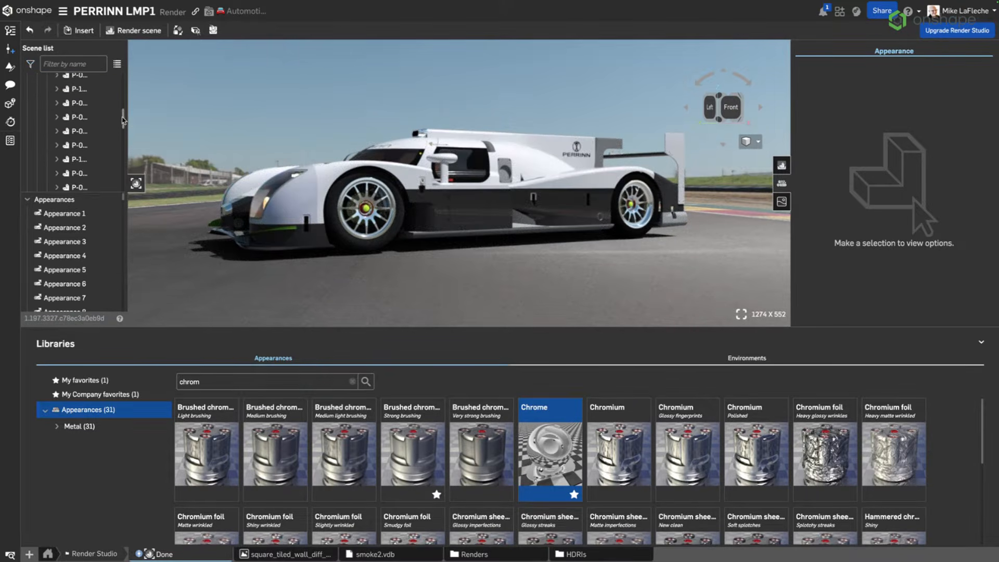
{"action": "right_click", "coordinate": [65, 95]}
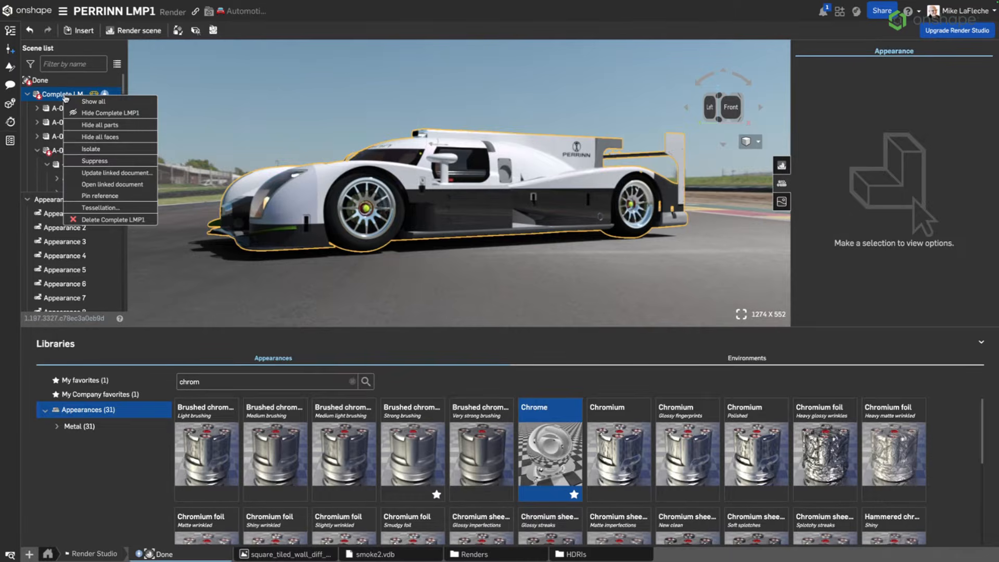
{"action": "left_click", "coordinate": [106, 210]}
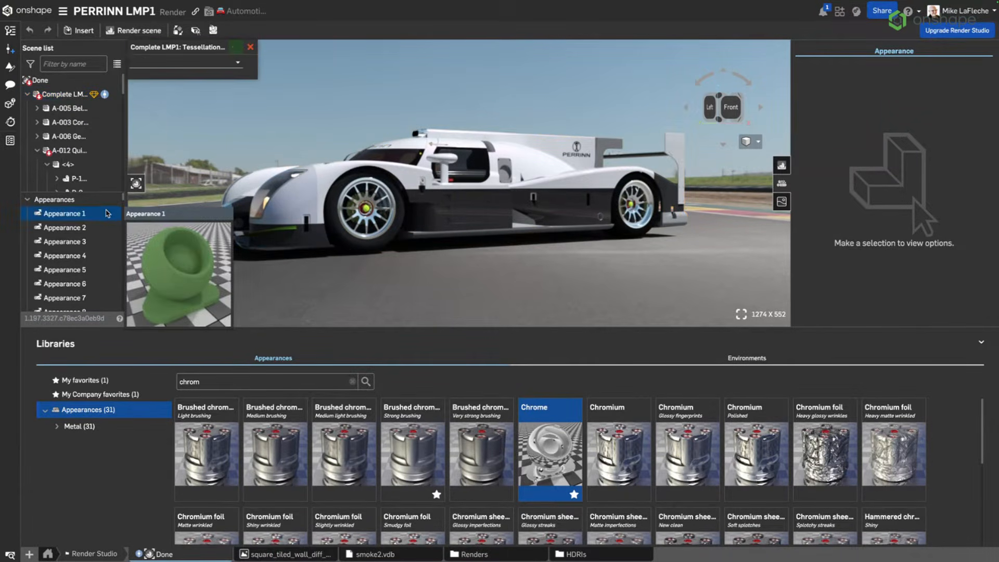
{"action": "left_click", "coordinate": [151, 57]}
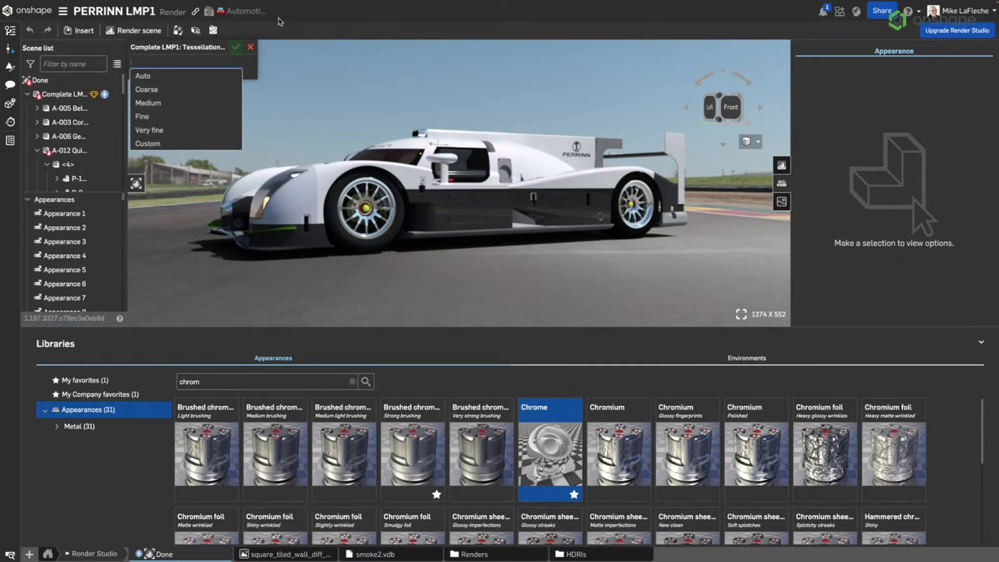
{"action": "left_click", "coordinate": [235, 47]}
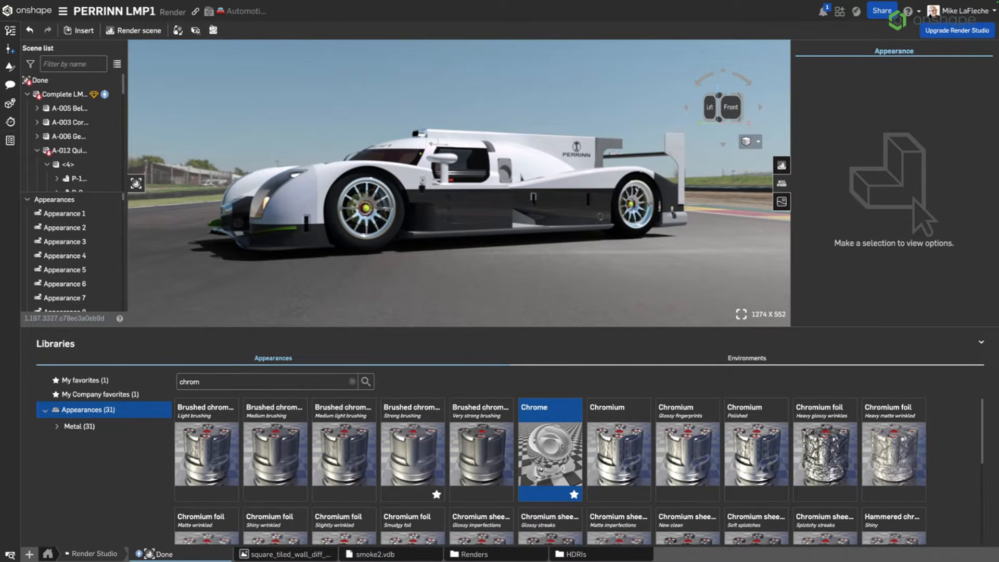
- Switch to the Render Studio presentation in the browser and return to its Key Update Timeline slide
{"action": "key", "text": "ctrl+Tab"}
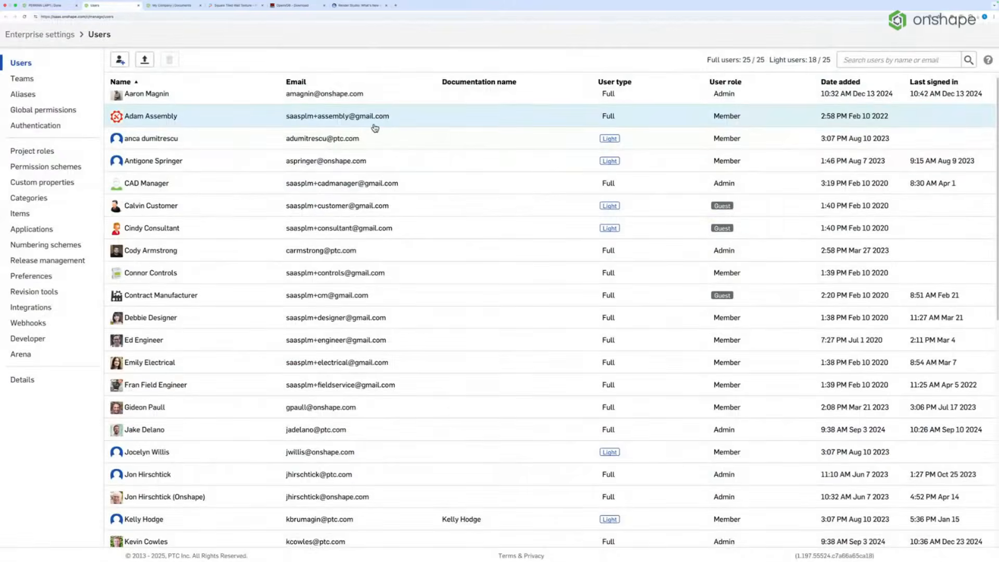
{"action": "key", "text": "ctrl+Tab"}
{"action": "key", "text": "ctrl+Tab"}
{"action": "key", "text": "ctrl+Tab"}
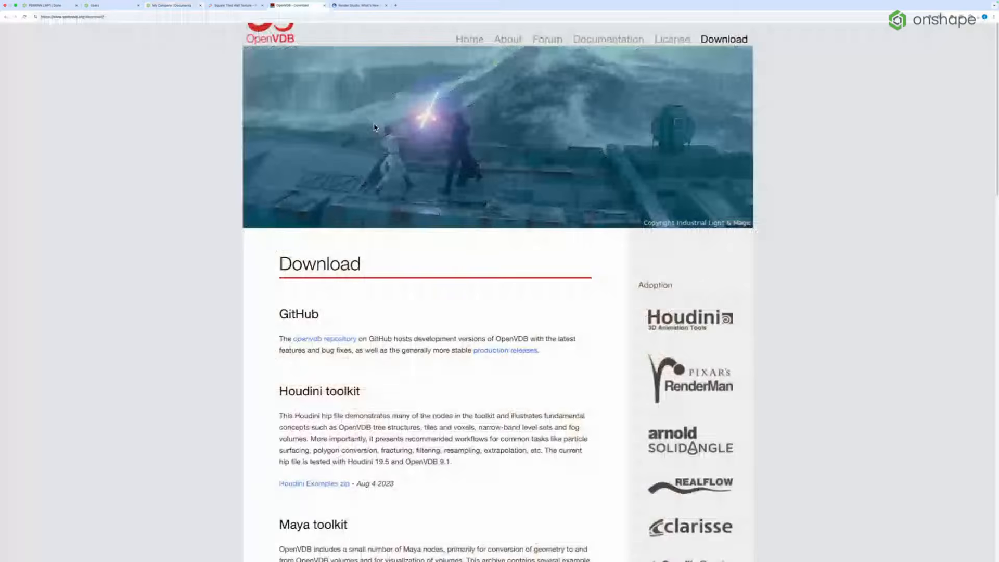
{"action": "key", "text": "ctrl+Tab"}
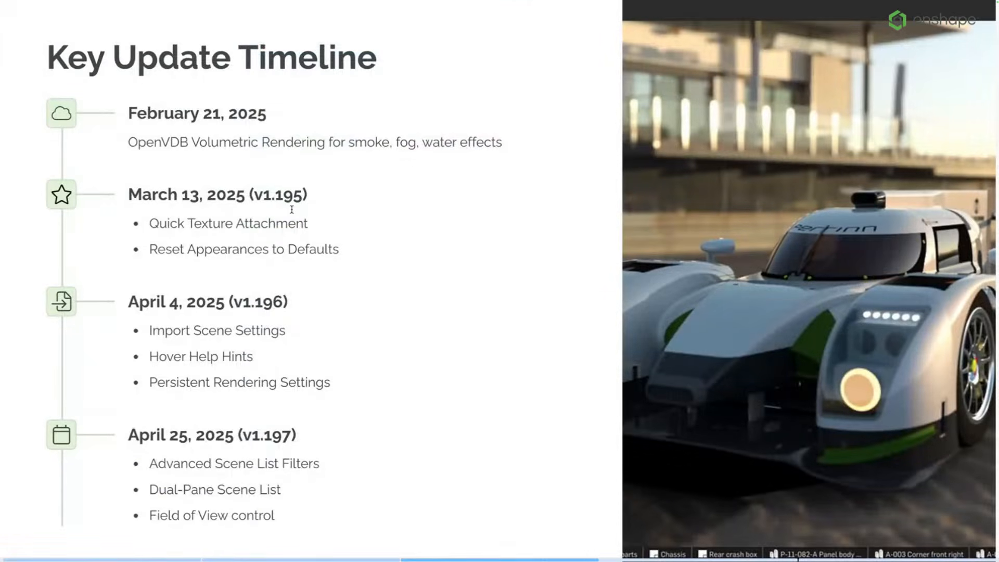
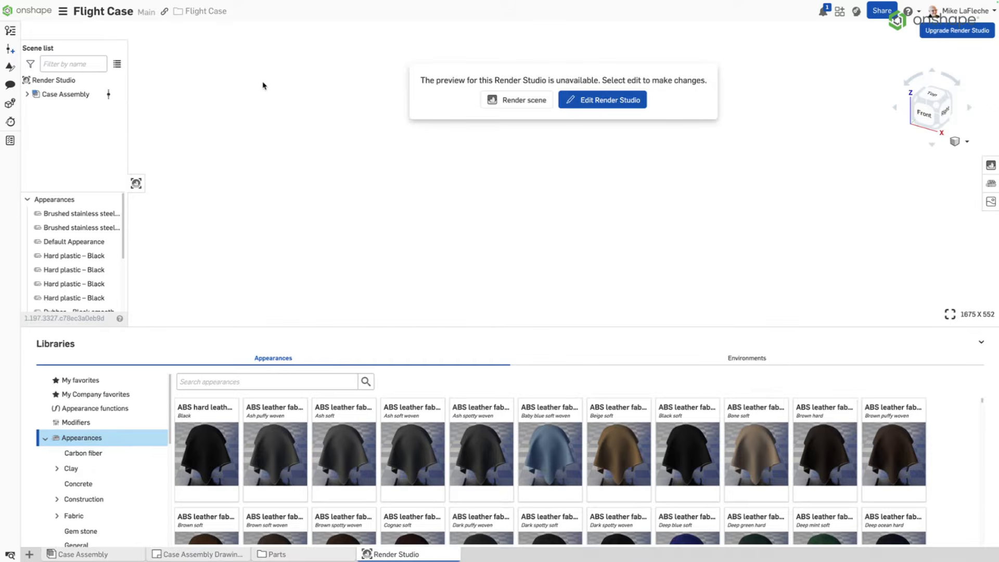
- Open the Flight Case document's Render Studio for editing
{"action": "left_click", "coordinate": [567, 104]}
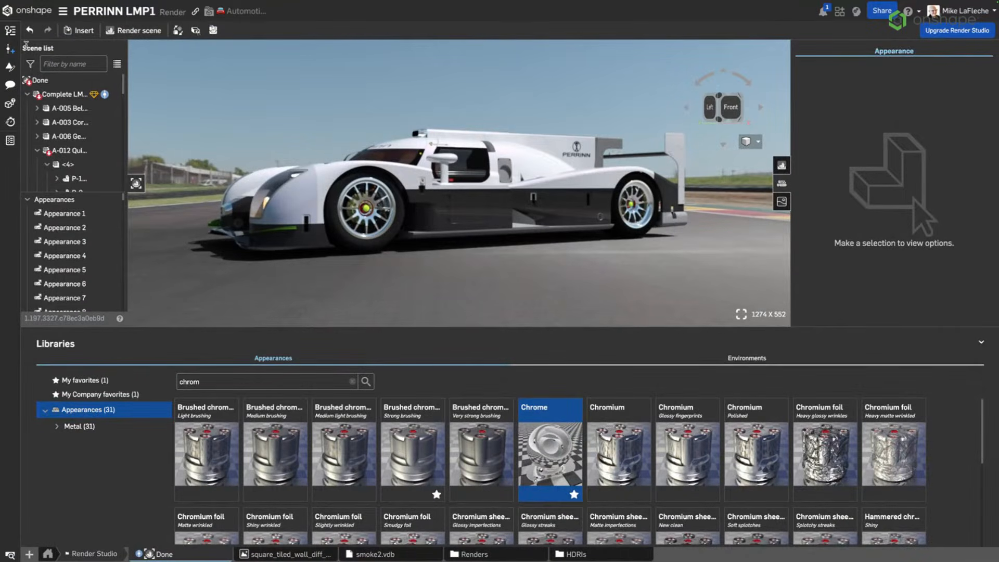
- Start creating a version from the Render branch of the PERRINN LMP1 document and cancel it
{"action": "left_click", "coordinate": [9, 52]}
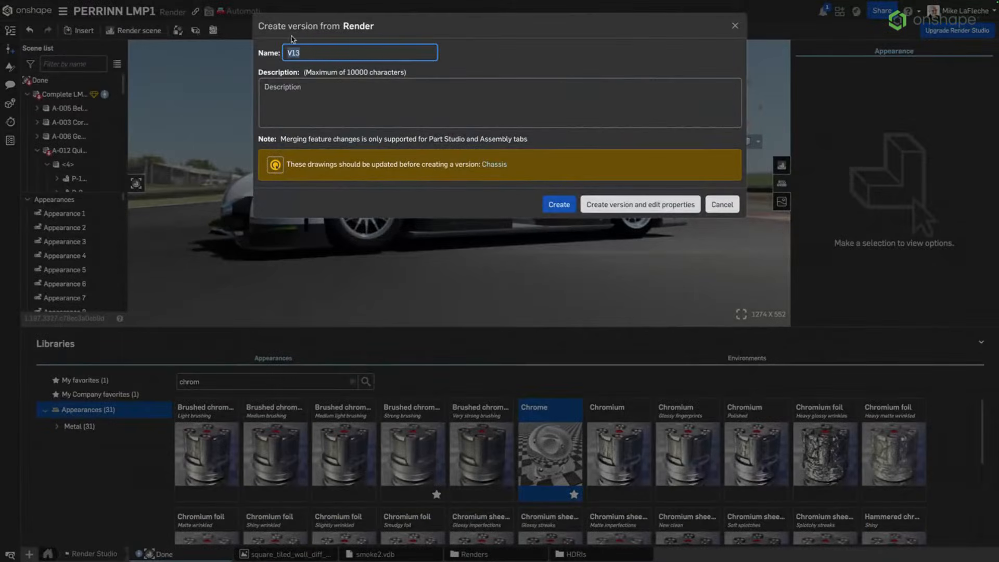
{"action": "left_click", "coordinate": [721, 204]}
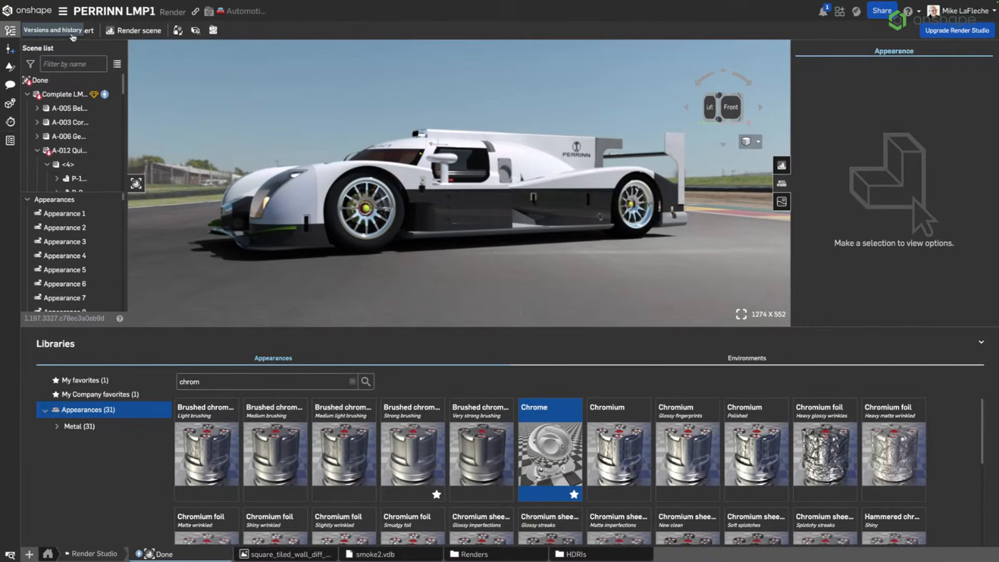
- Create version V13 from the Render branch of the PERRINN LMP1 document and close the version history
{"action": "left_click", "coordinate": [10, 30]}
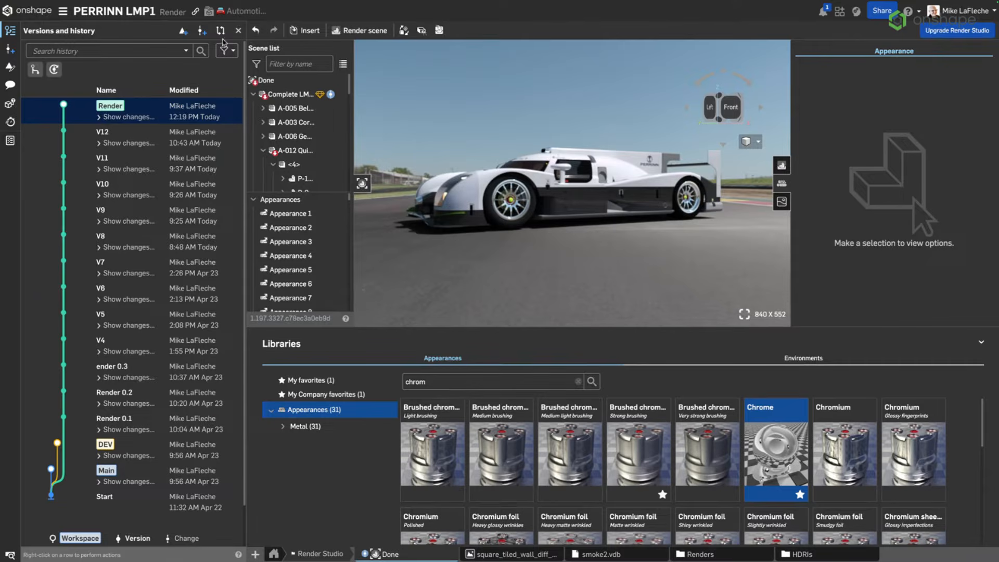
{"action": "left_click", "coordinate": [202, 30]}
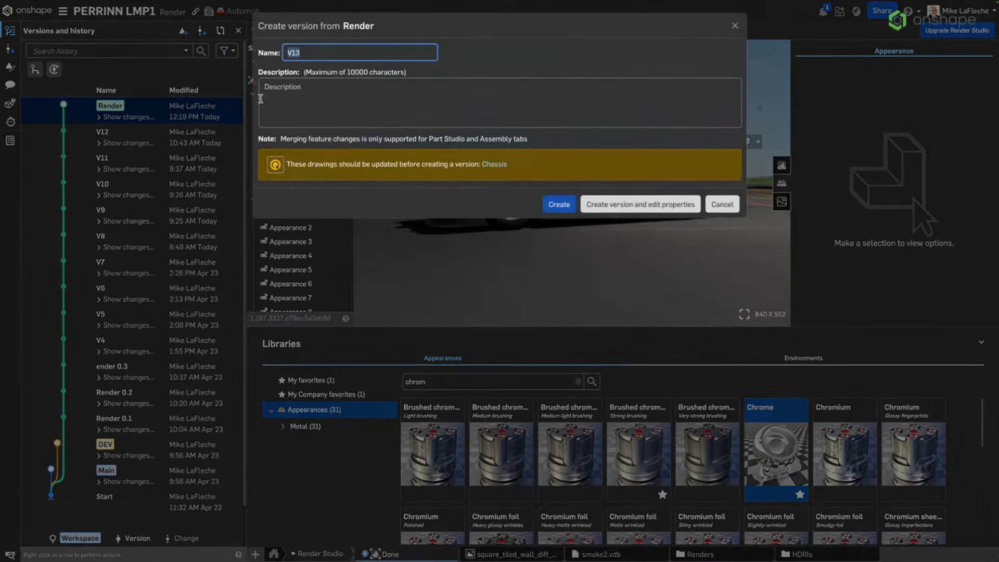
{"action": "left_click", "coordinate": [552, 204]}
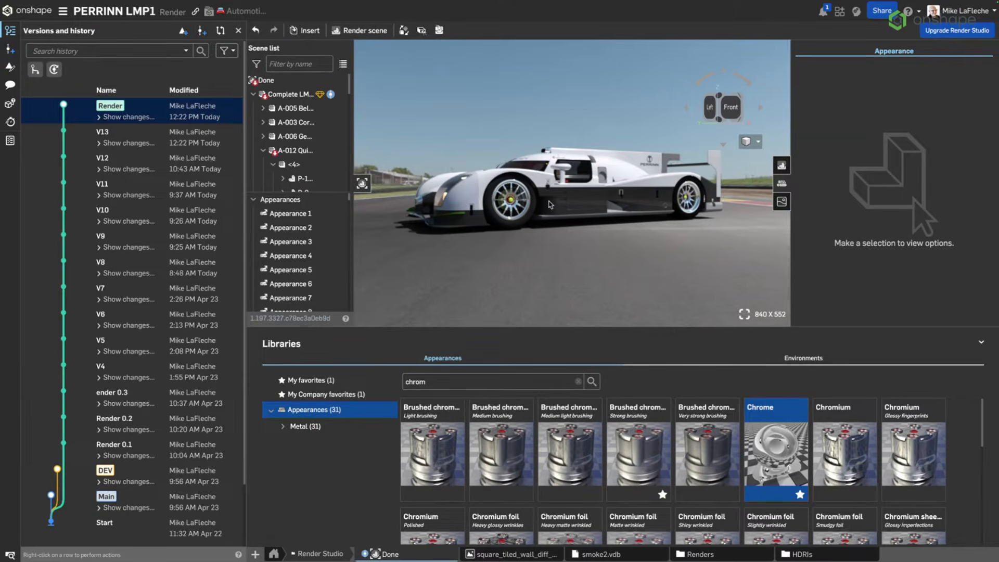
{"action": "left_click", "coordinate": [239, 31]}
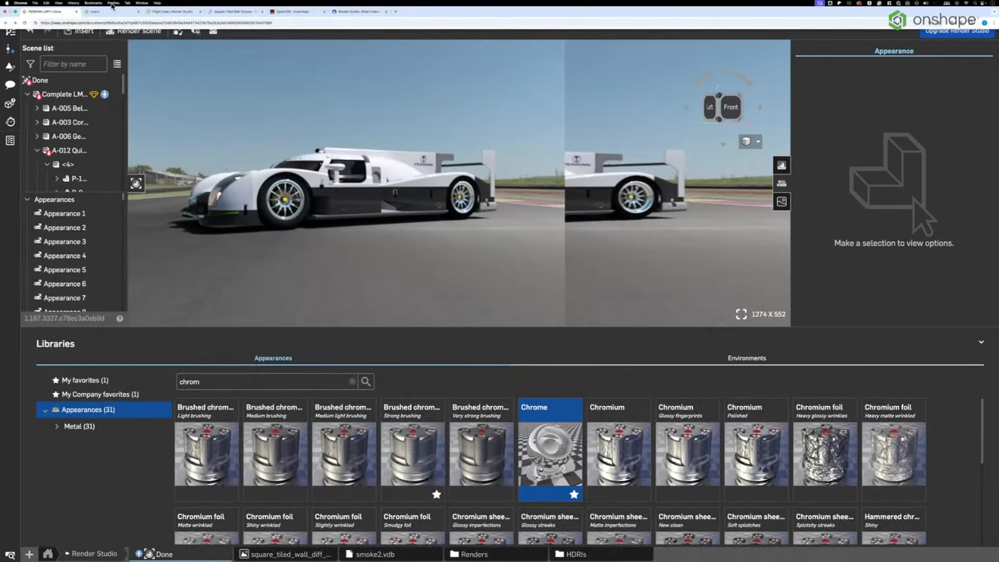
- Switch to the Flight Case document and match its scene settings and environment to the Done Render Studio of PERRINN LMP1 V13
{"action": "left_click", "coordinate": [173, 11]}
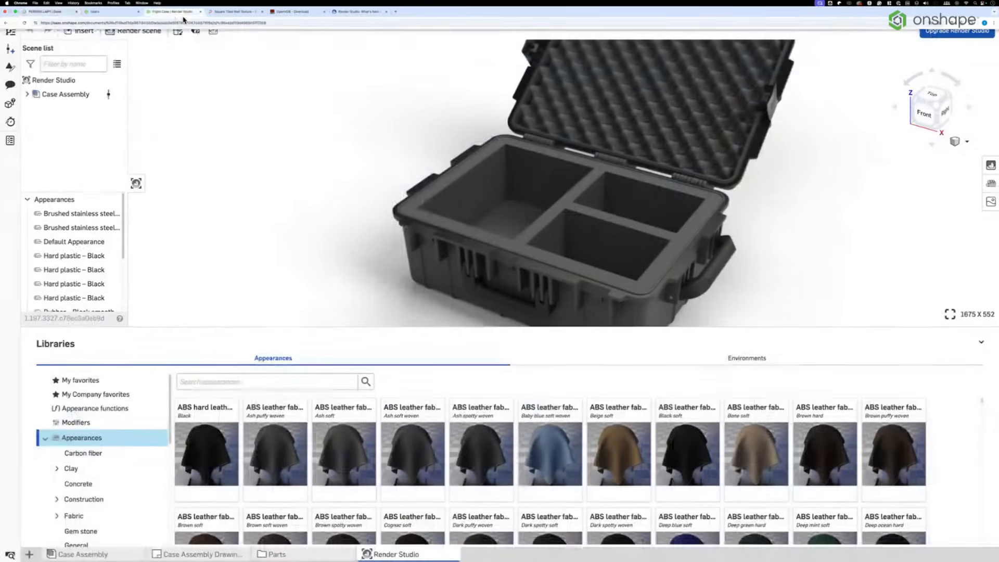
{"action": "left_click", "coordinate": [213, 30]}
{"action": "left_click", "coordinate": [271, 65]}
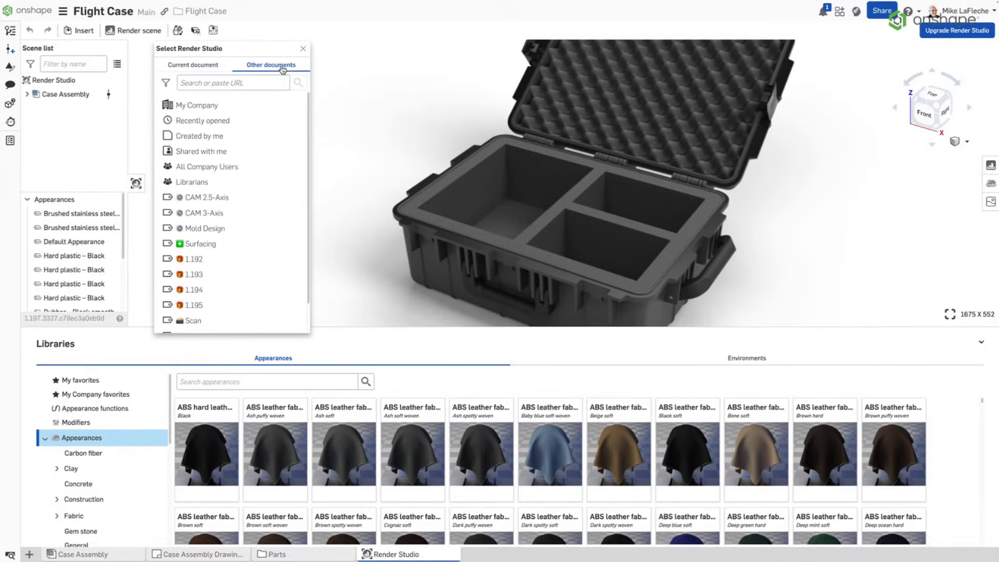
{"action": "left_click", "coordinate": [208, 120]}
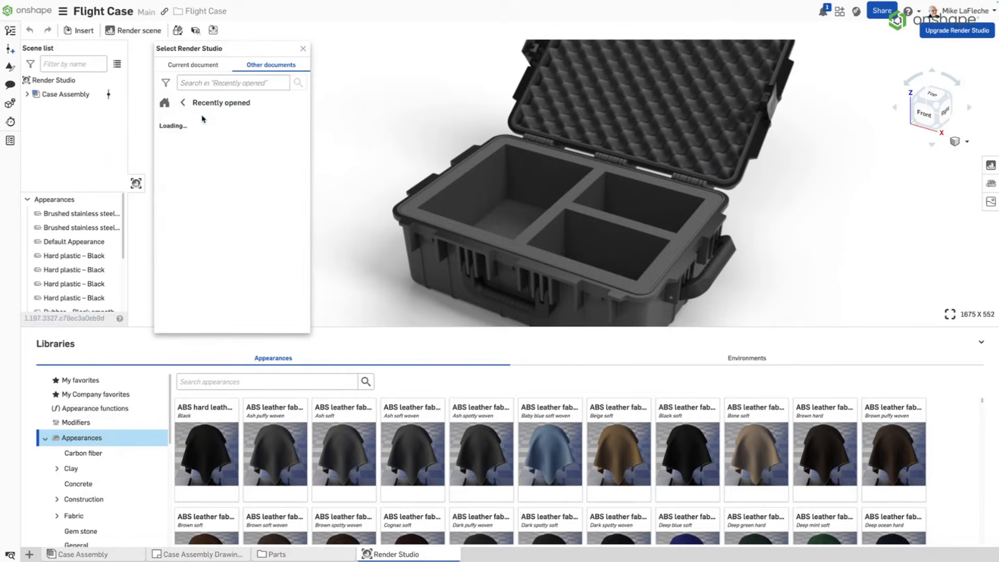
{"action": "left_click", "coordinate": [247, 120]}
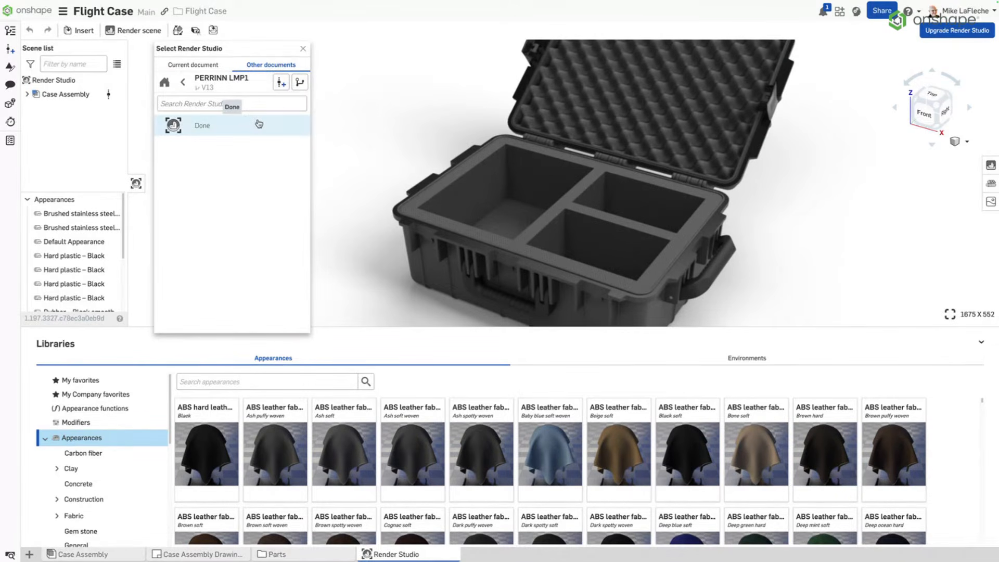
{"action": "left_click", "coordinate": [258, 124]}
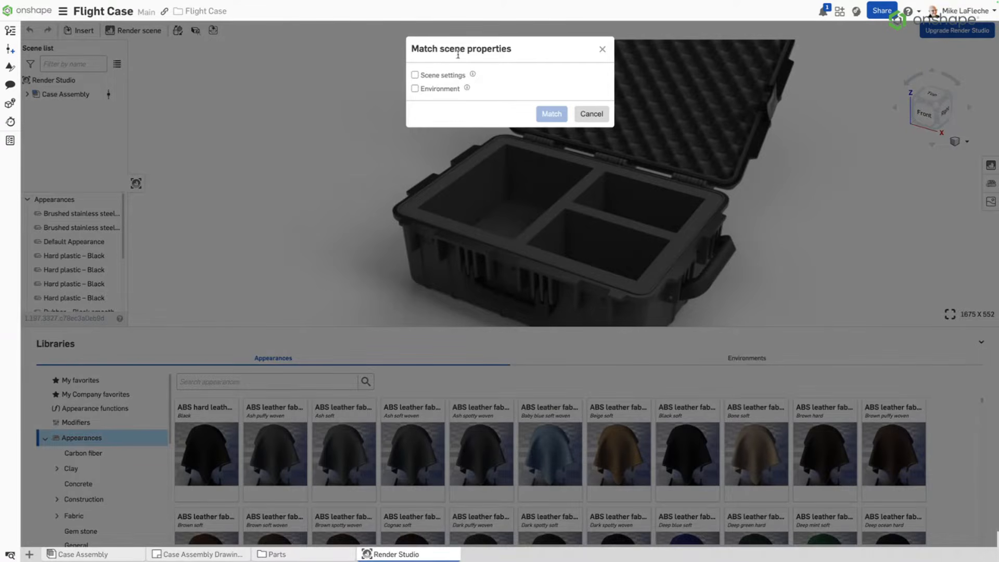
{"action": "left_click", "coordinate": [451, 76]}
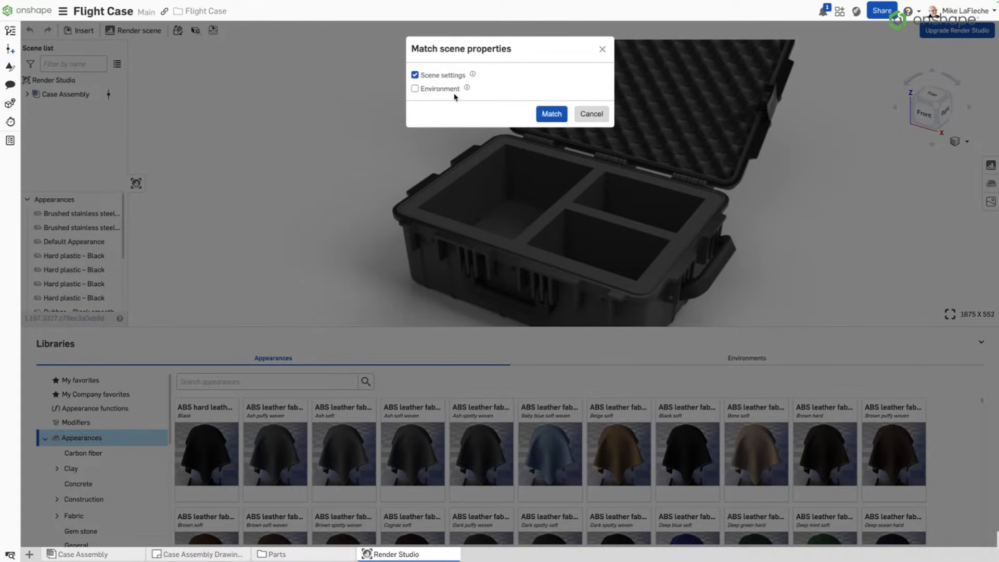
{"action": "left_click", "coordinate": [443, 90]}
{"action": "left_click", "coordinate": [552, 113]}
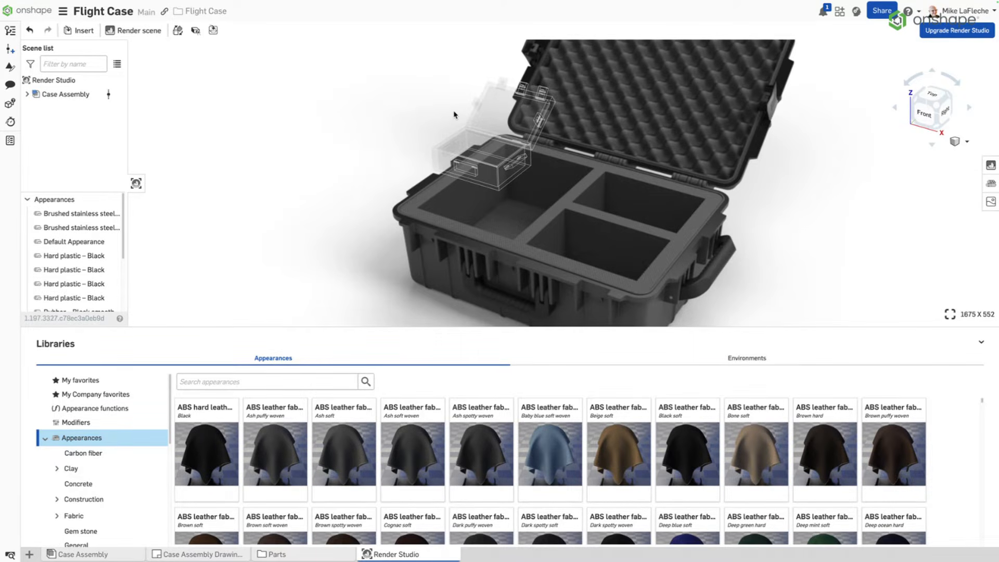
- Return to PERRINN LMP1, start matching scene properties from the recently opened Flight Case document and create version V4 of it
{"action": "left_click", "coordinate": [53, 14]}
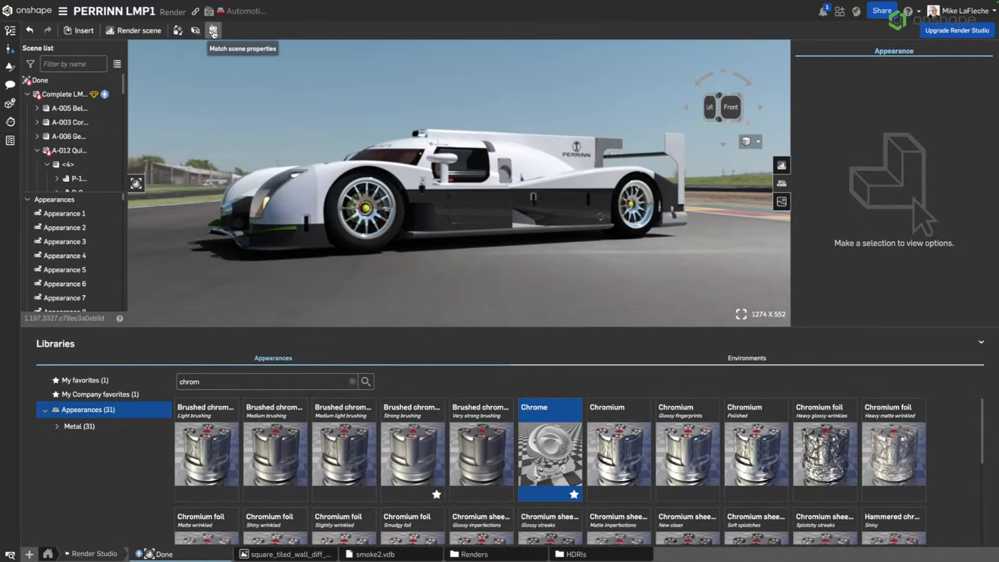
{"action": "left_click", "coordinate": [214, 31]}
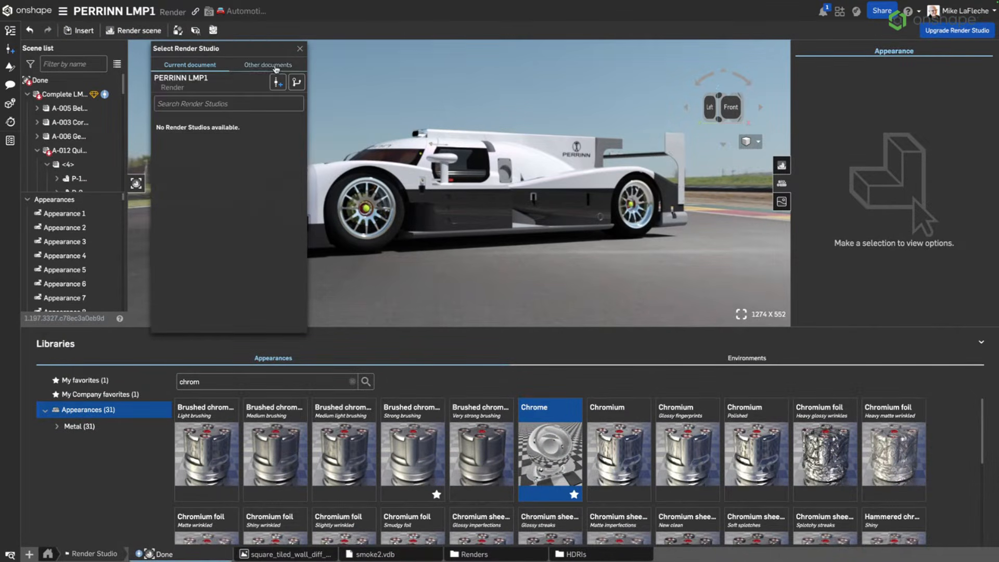
{"action": "left_click", "coordinate": [268, 64]}
{"action": "left_click", "coordinate": [220, 127]}
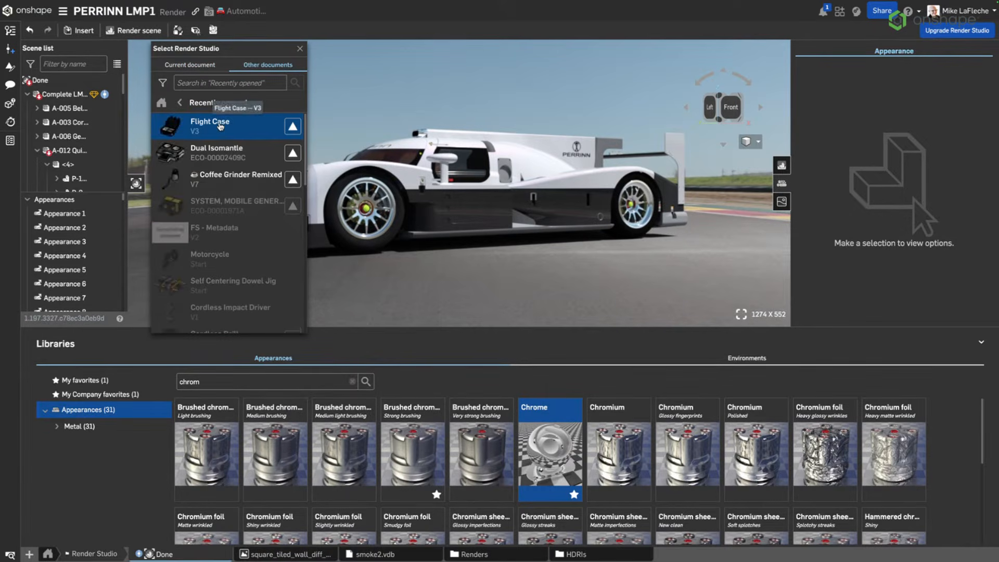
{"action": "left_click", "coordinate": [221, 126]}
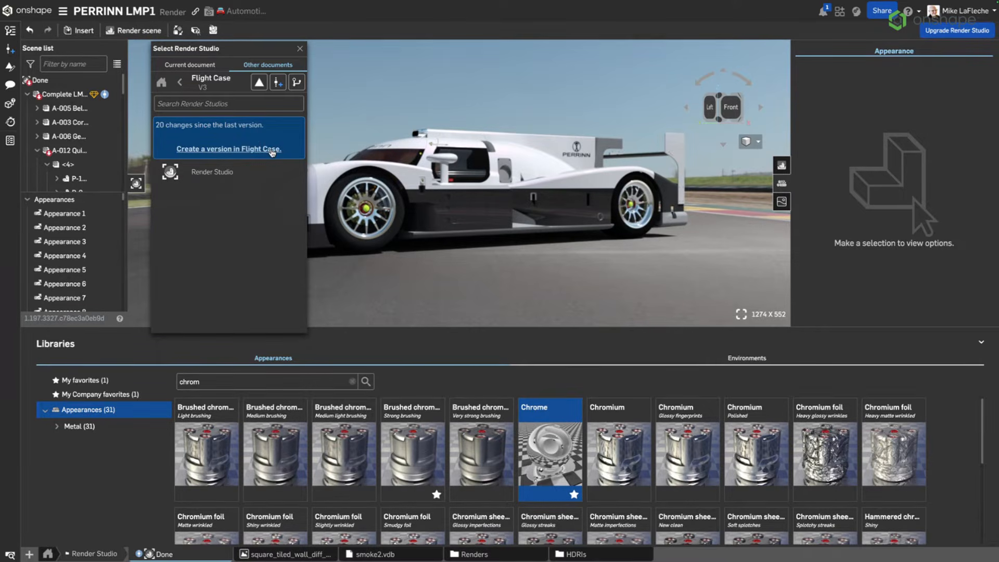
{"action": "left_click", "coordinate": [269, 149]}
{"action": "left_click", "coordinate": [561, 208]}
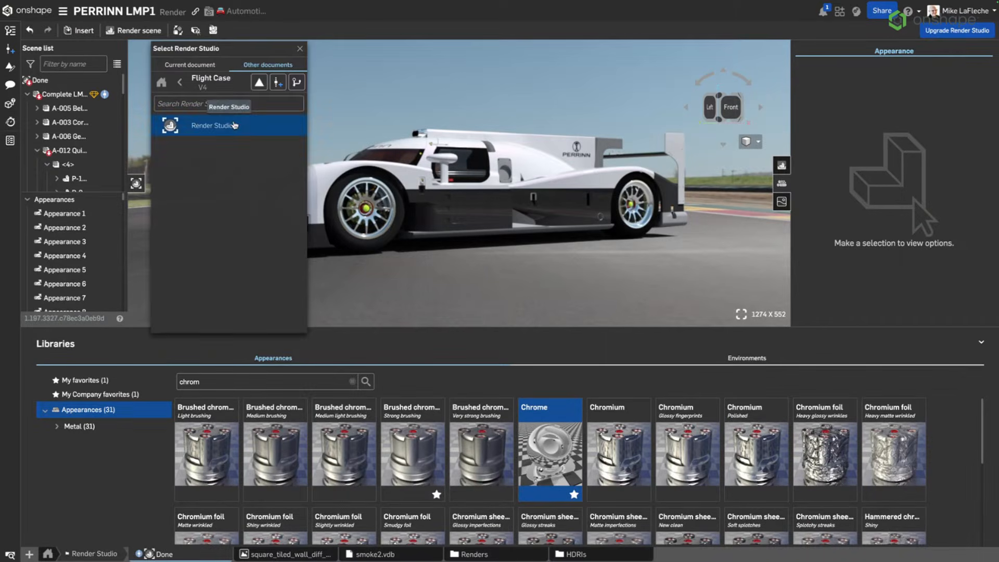
- Match only the environment of the PERRINN LMP1 scene to the Flight Case V4 Render Studio
{"action": "left_click", "coordinate": [235, 125]}
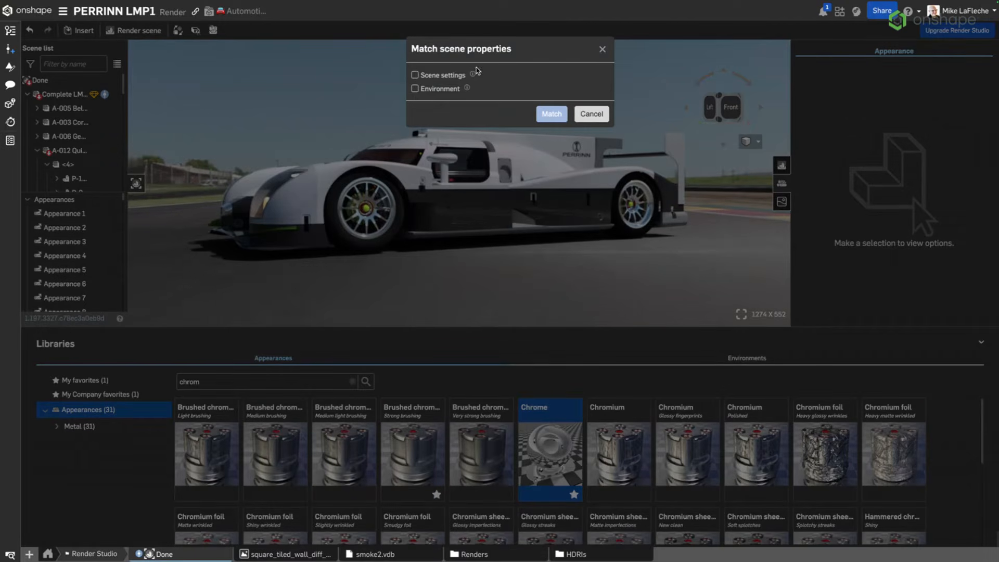
{"action": "left_click", "coordinate": [430, 89]}
{"action": "left_click", "coordinate": [557, 121]}
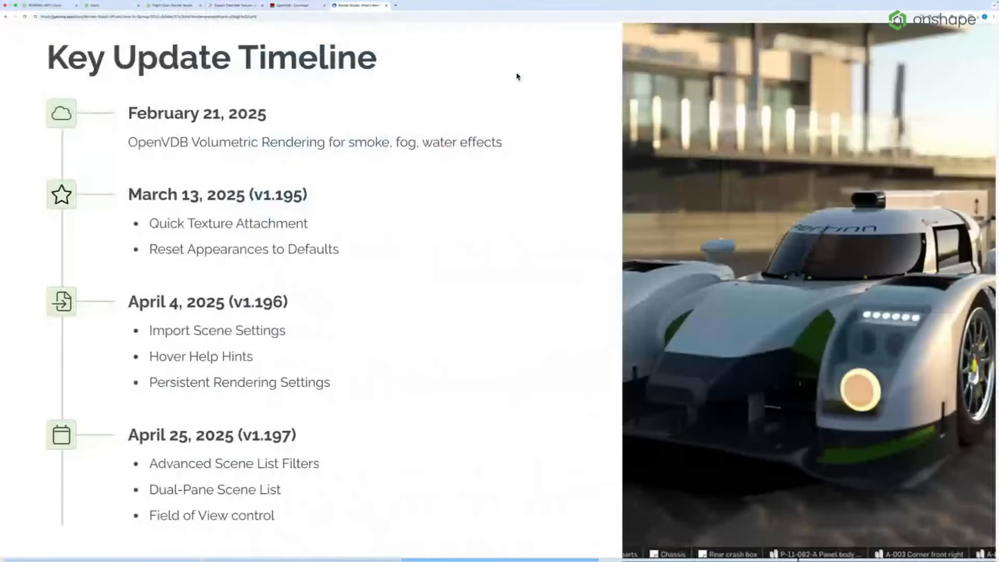
- Return to PERRINN LMP1, browse the recently opened documents as sources for matching scene properties and close the selection
{"action": "key", "text": "ctrl+1"}
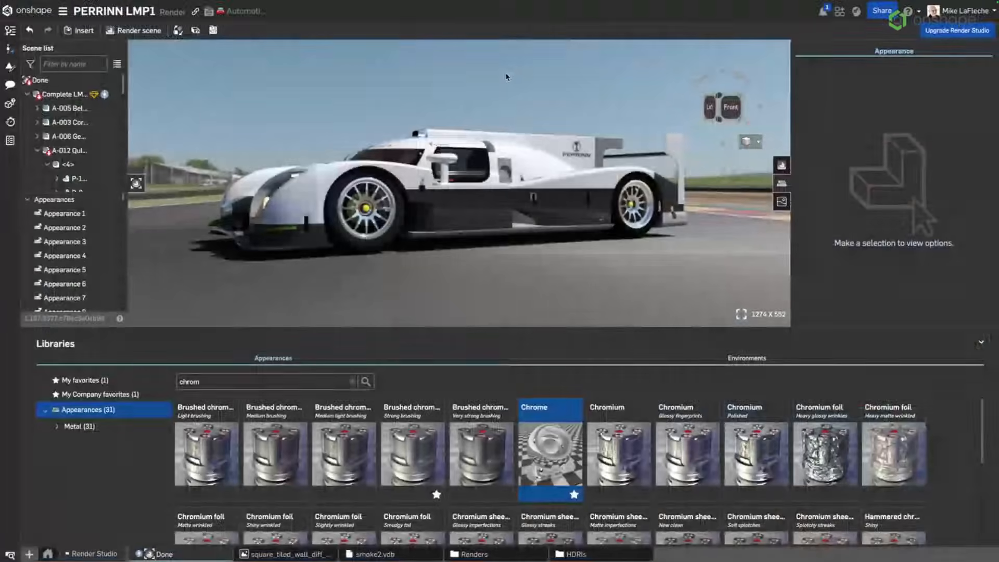
{"action": "left_click", "coordinate": [213, 31]}
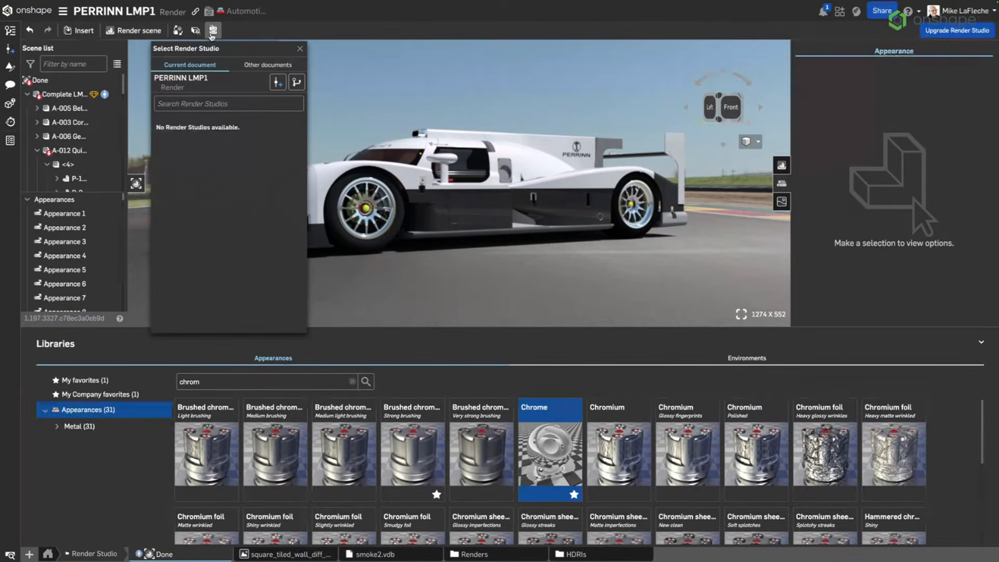
{"action": "left_click", "coordinate": [212, 31]}
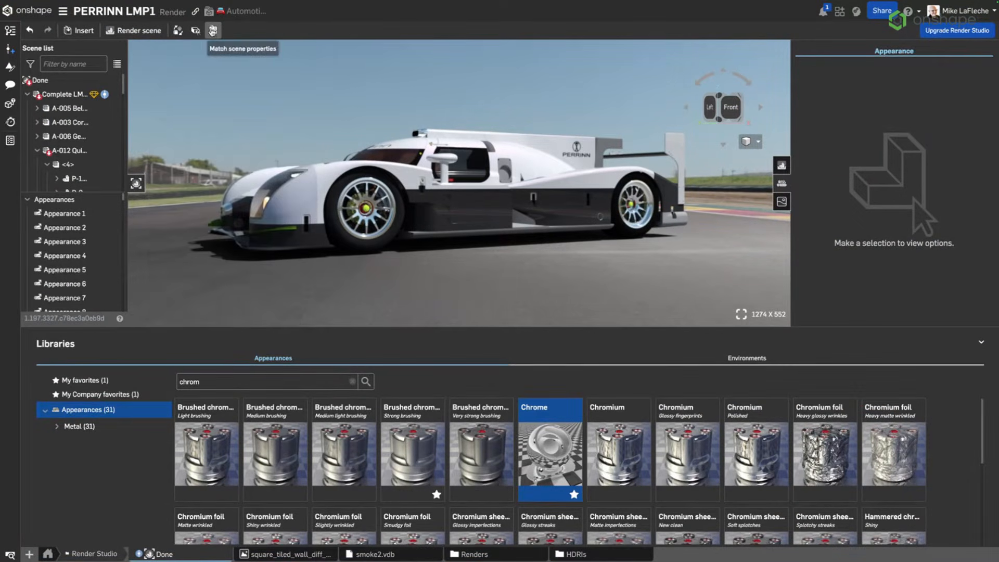
{"action": "left_click", "coordinate": [213, 31]}
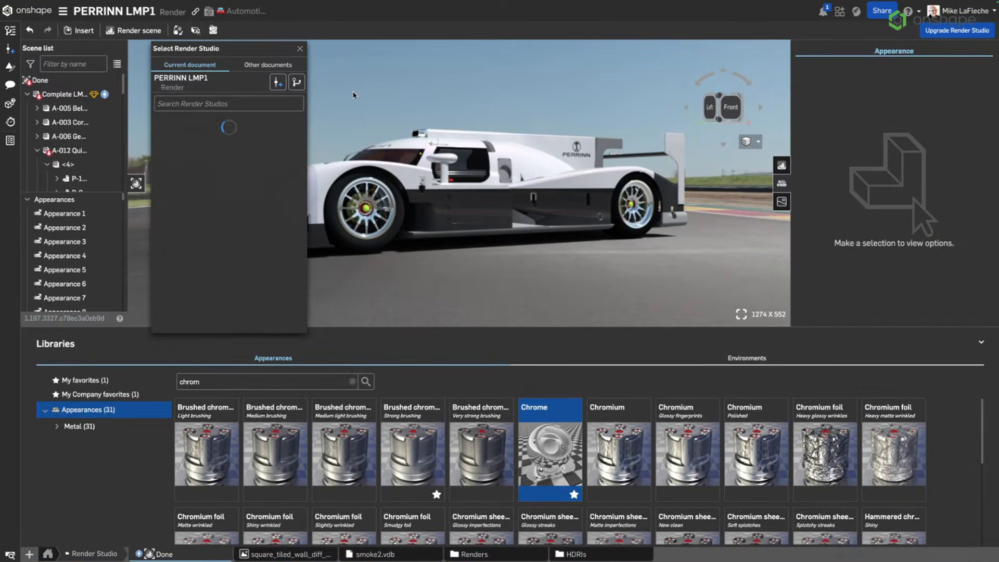
{"action": "left_click", "coordinate": [268, 65]}
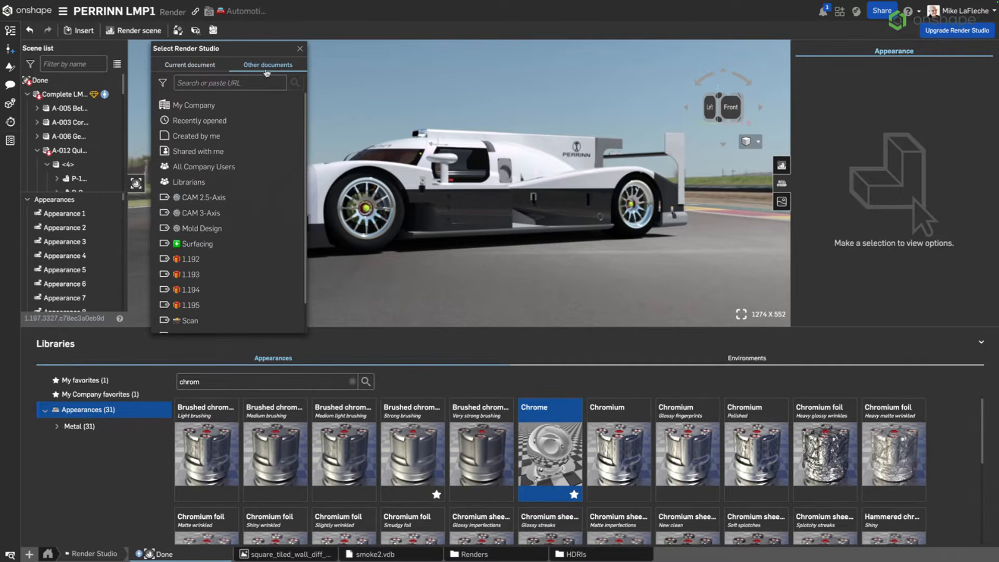
{"action": "left_click", "coordinate": [210, 122]}
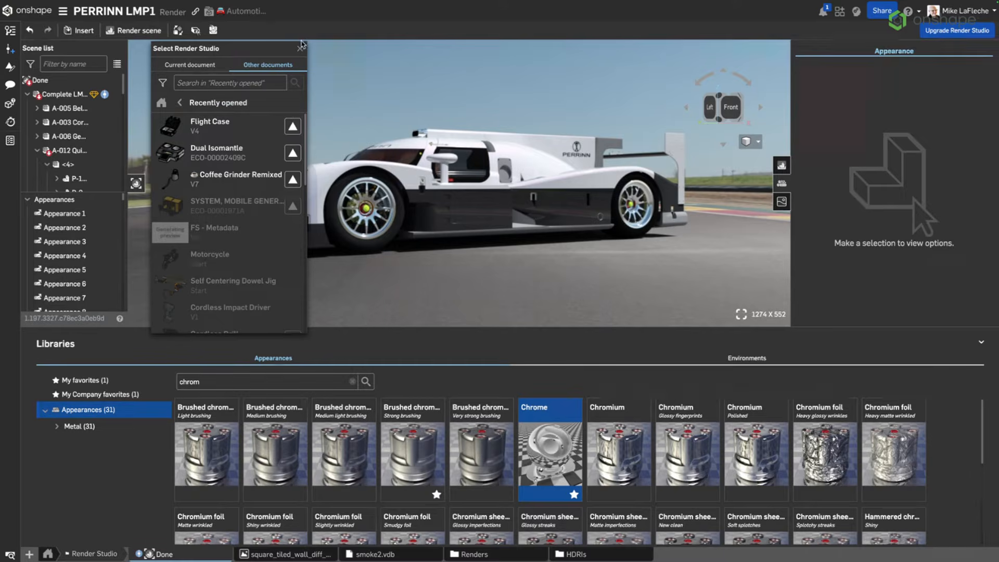
{"action": "left_click", "coordinate": [299, 48]}
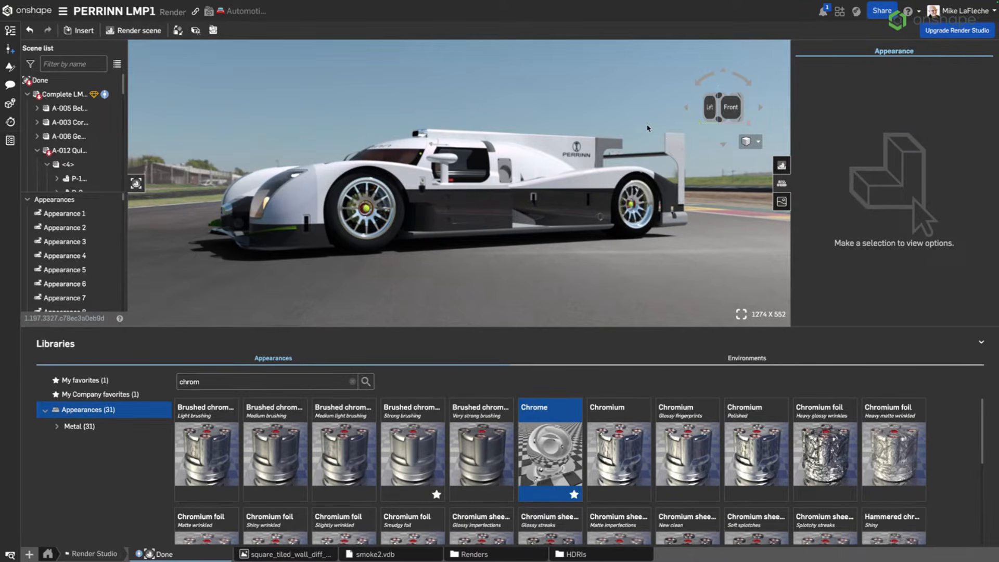
- Switch to the Flight Case Render Studio and examine its matched scene and environment settings
{"action": "mouse_move", "coordinate": [255, 5]}
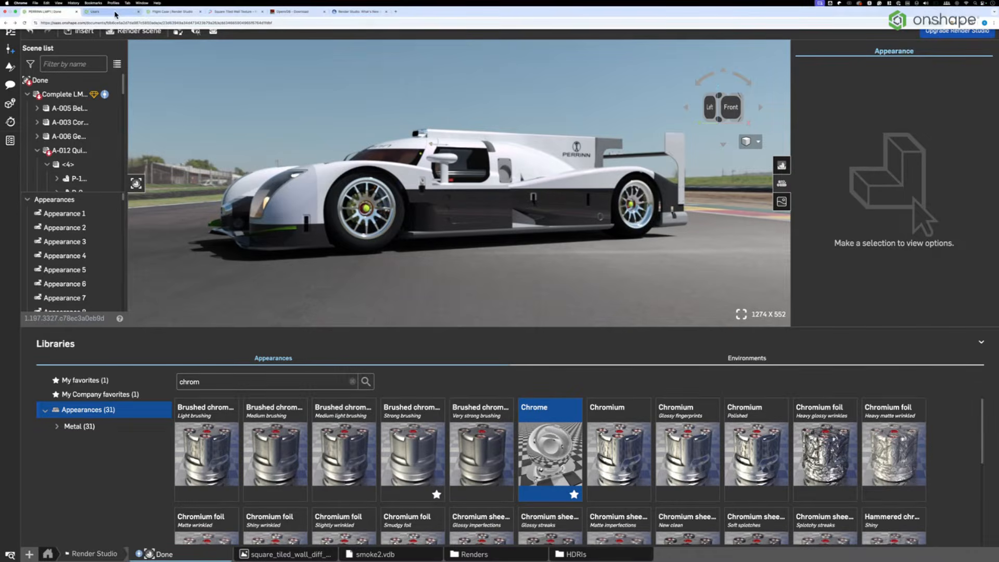
{"action": "left_click", "coordinate": [171, 11]}
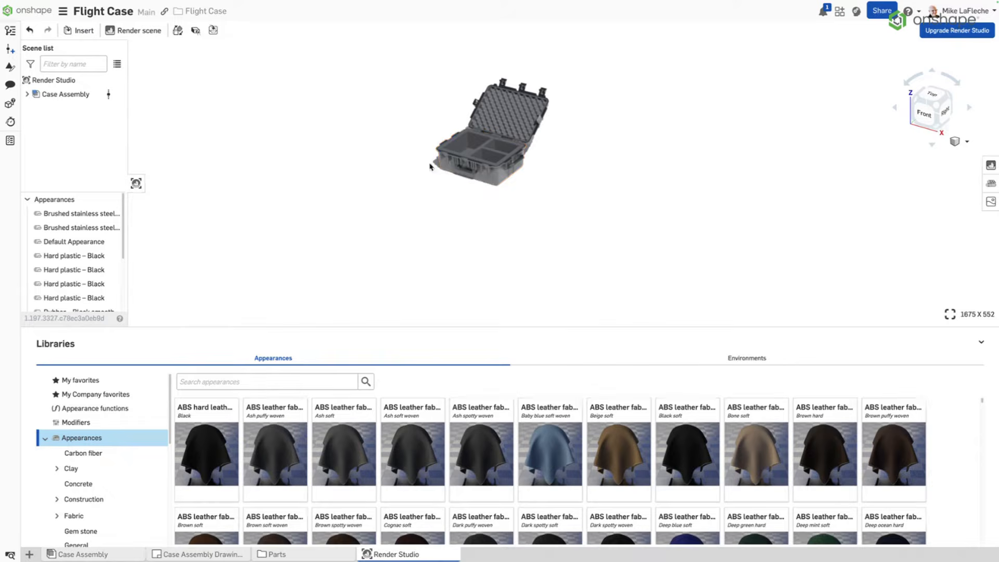
{"action": "scroll", "coordinate": [434, 134], "scroll_direction": "up", "scroll_amount": 2}
{"action": "scroll", "coordinate": [525, 114], "scroll_direction": "up", "scroll_amount": 2}
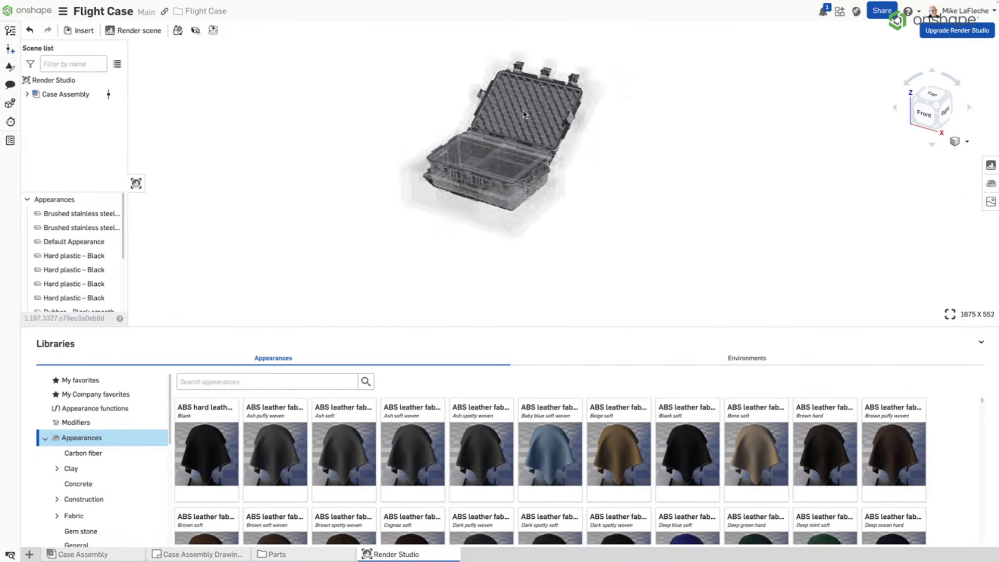
{"action": "left_click", "coordinate": [992, 166]}
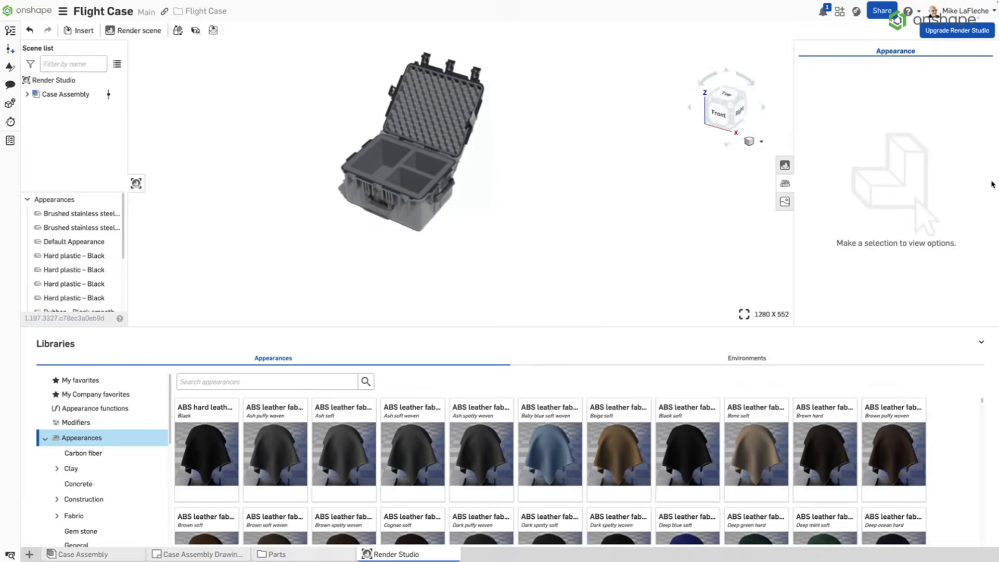
{"action": "left_click", "coordinate": [786, 165]}
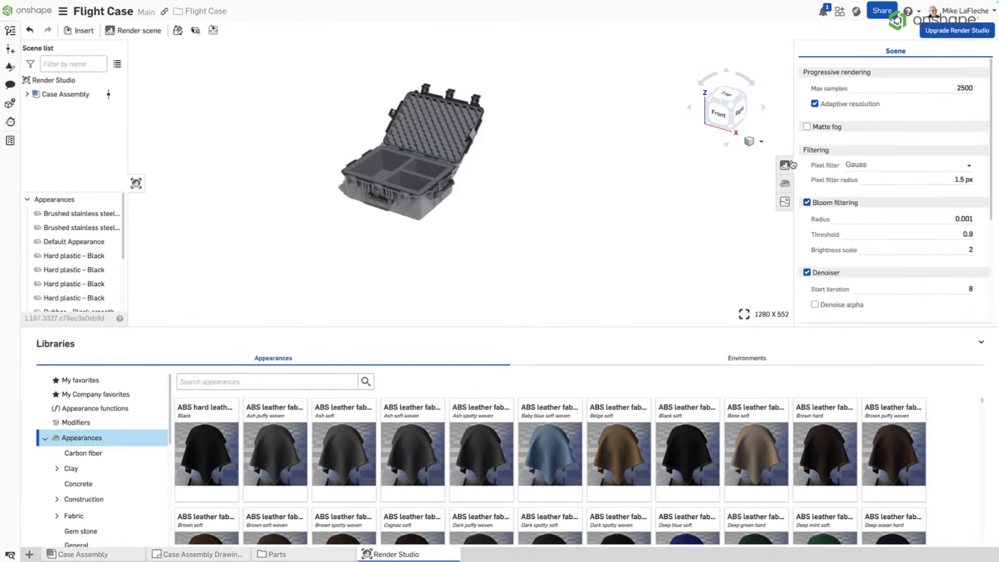
{"action": "left_click", "coordinate": [785, 202]}
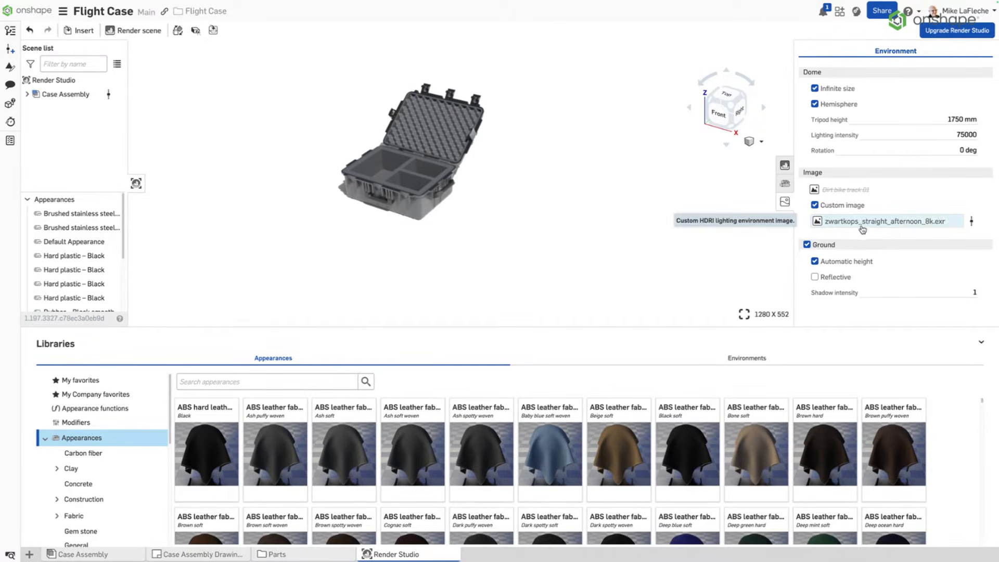
- Disable the solid color background of the Flight Case scene and view the case at ground level in the environment
{"action": "mouse_move", "coordinate": [838, 124]}
{"action": "left_click", "coordinate": [755, 142]}
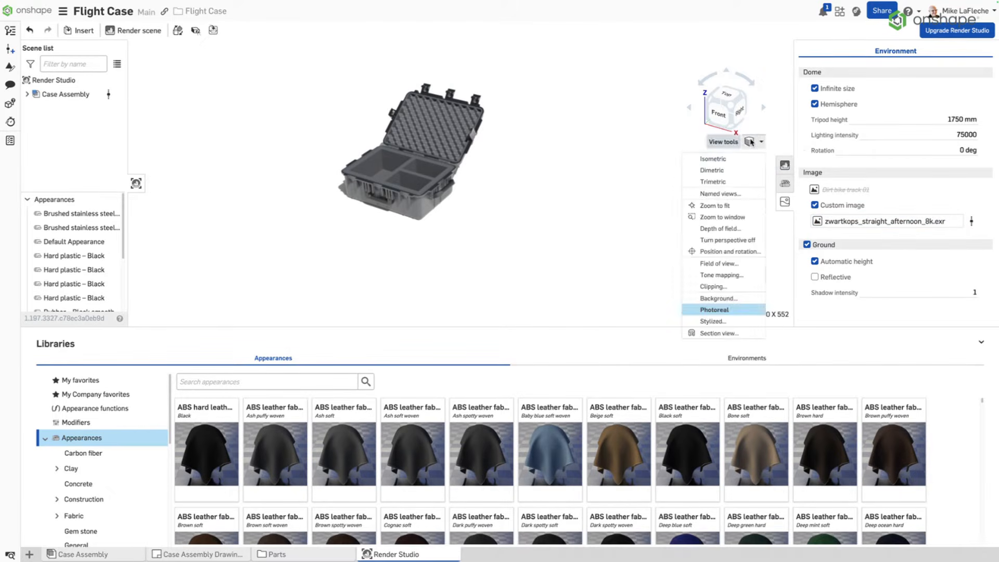
{"action": "left_click", "coordinate": [726, 299]}
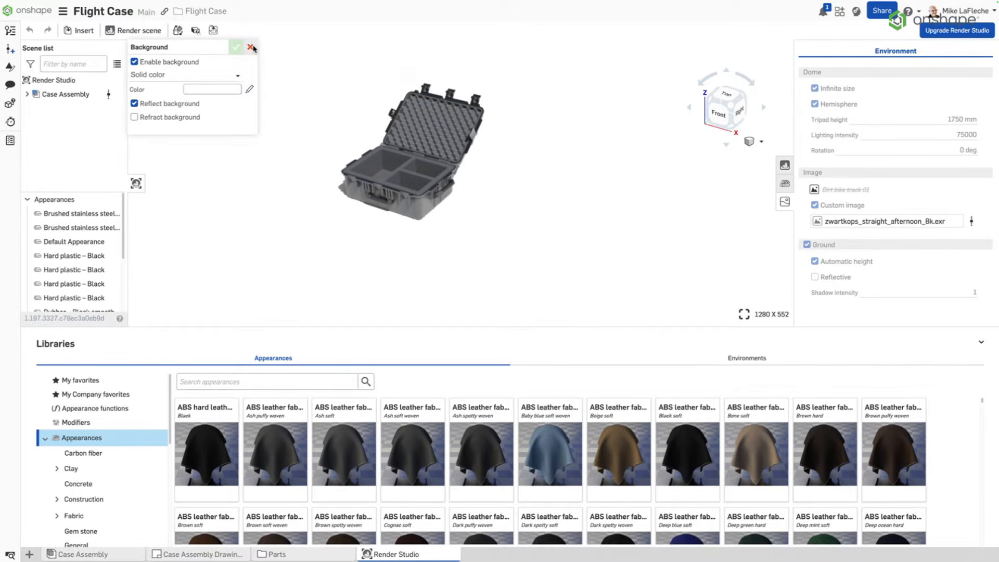
{"action": "left_click", "coordinate": [181, 62]}
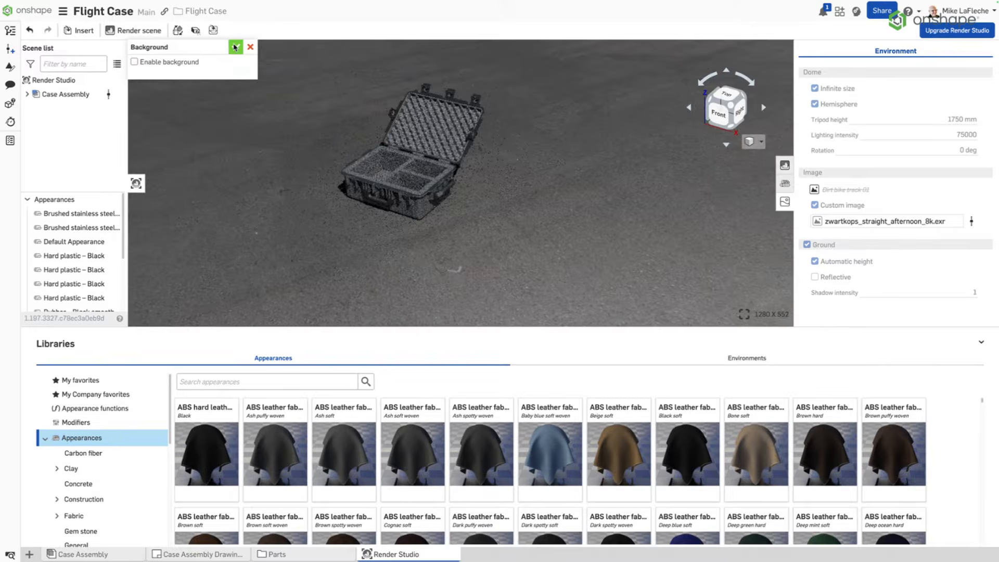
{"action": "left_click", "coordinate": [237, 46]}
{"action": "right_click_drag", "start_coordinate": [281, 237], "coordinate": [284, 211]}
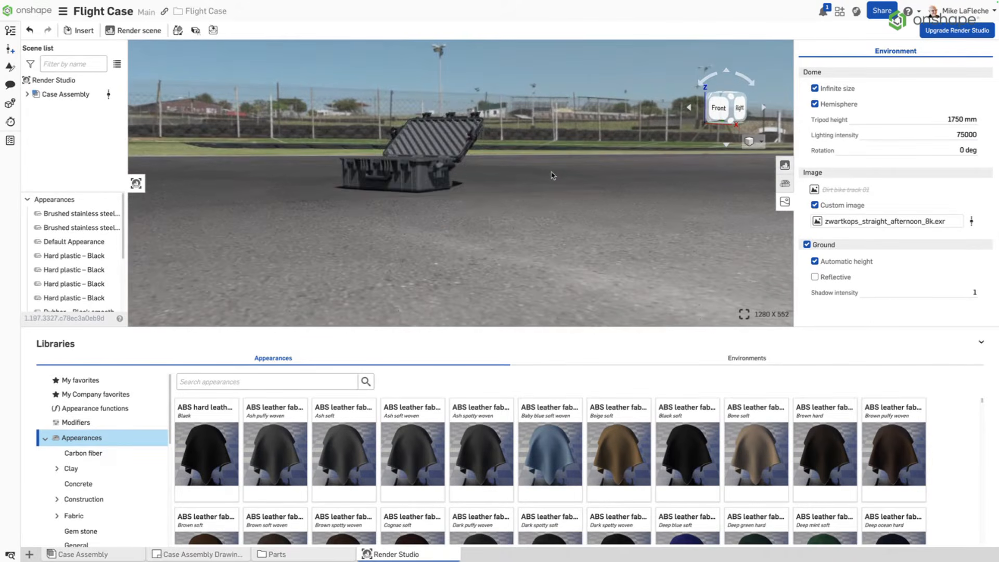
- Make the Flight Case environment's ground reflective, trying a reflectivity of 0.25 before setting it to 0.1
{"action": "right_click_drag", "start_coordinate": [556, 178], "coordinate": [370, 120]}
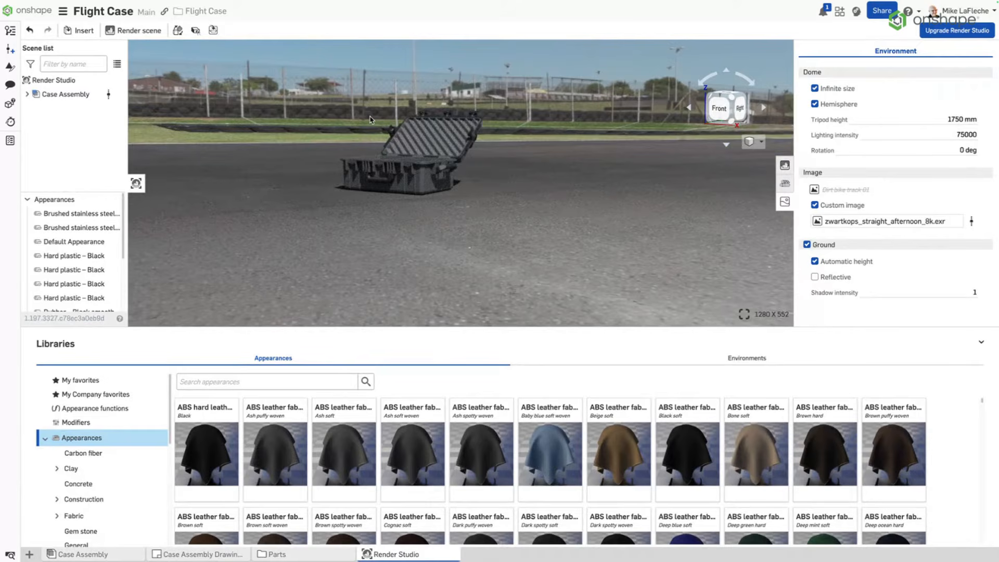
{"action": "scroll", "coordinate": [364, 125], "scroll_direction": "up", "scroll_amount": 5}
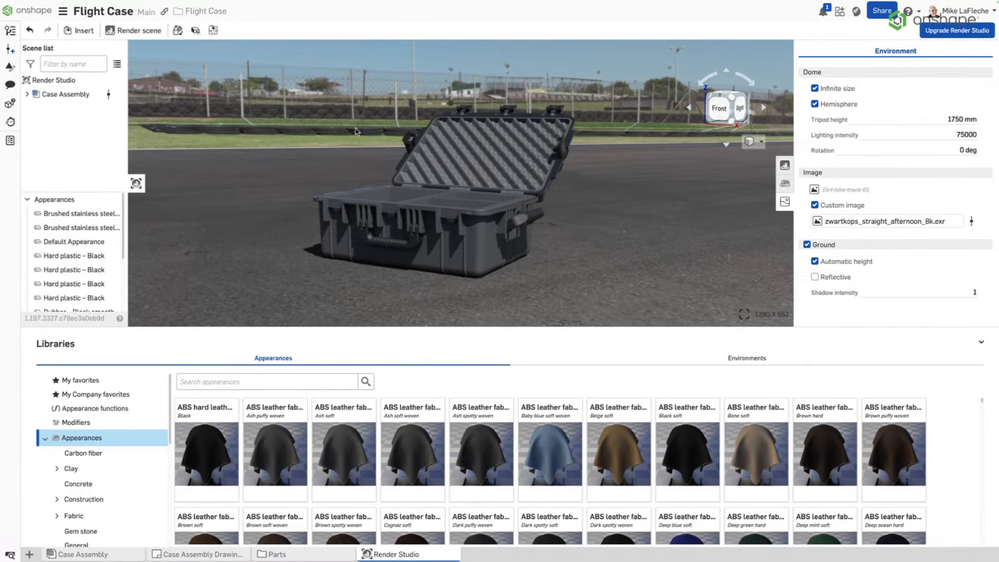
{"action": "right_click_drag", "start_coordinate": [541, 145], "coordinate": [623, 155]}
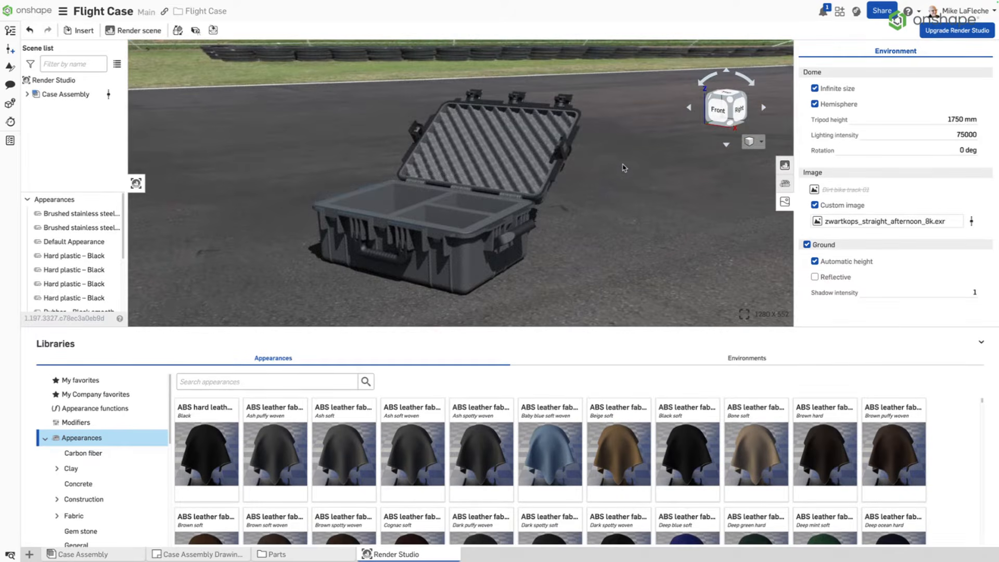
{"action": "scroll", "coordinate": [500, 270], "scroll_direction": "up", "scroll_amount": 5}
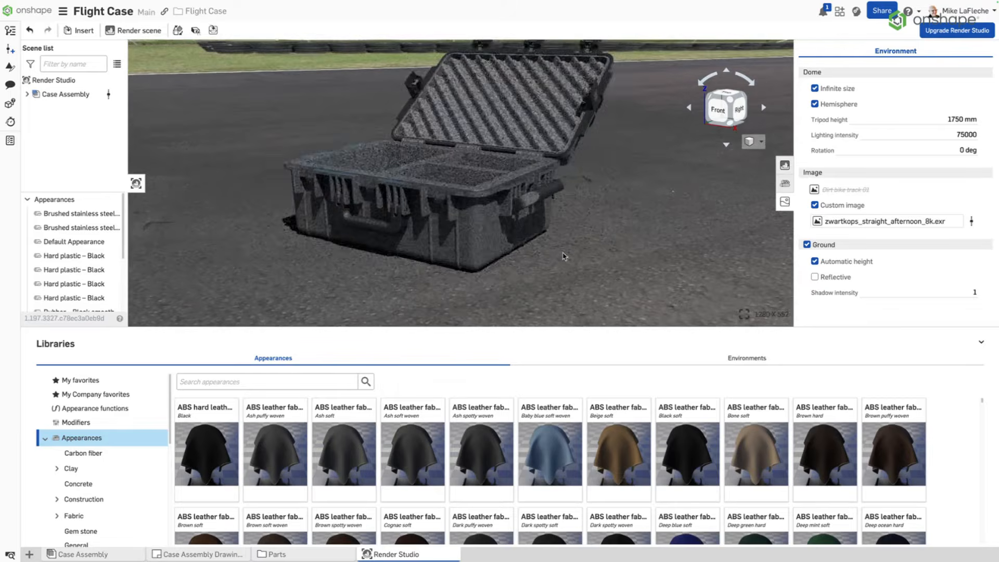
{"action": "scroll", "coordinate": [572, 251], "scroll_direction": "down", "scroll_amount": 2}
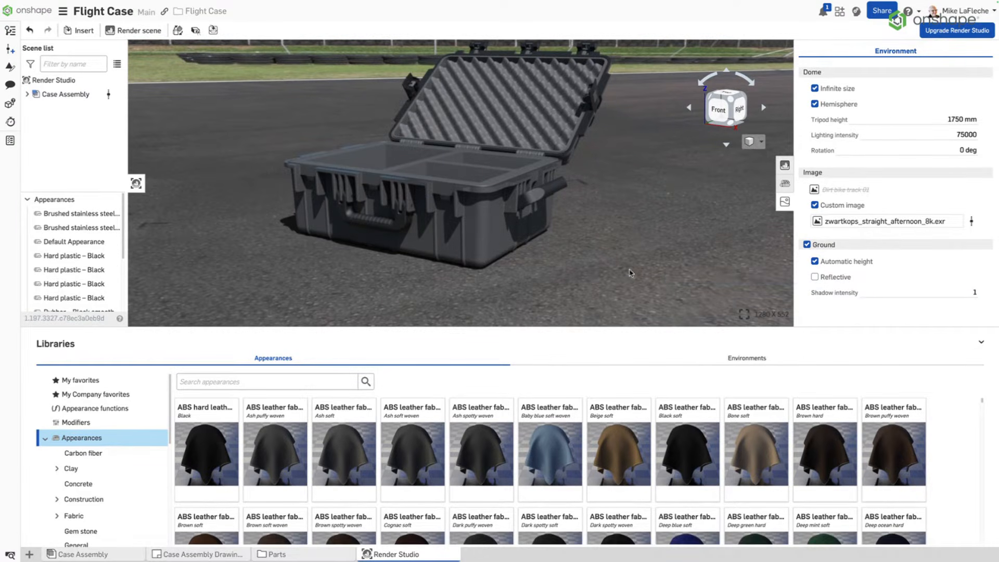
{"action": "left_click", "coordinate": [828, 279]}
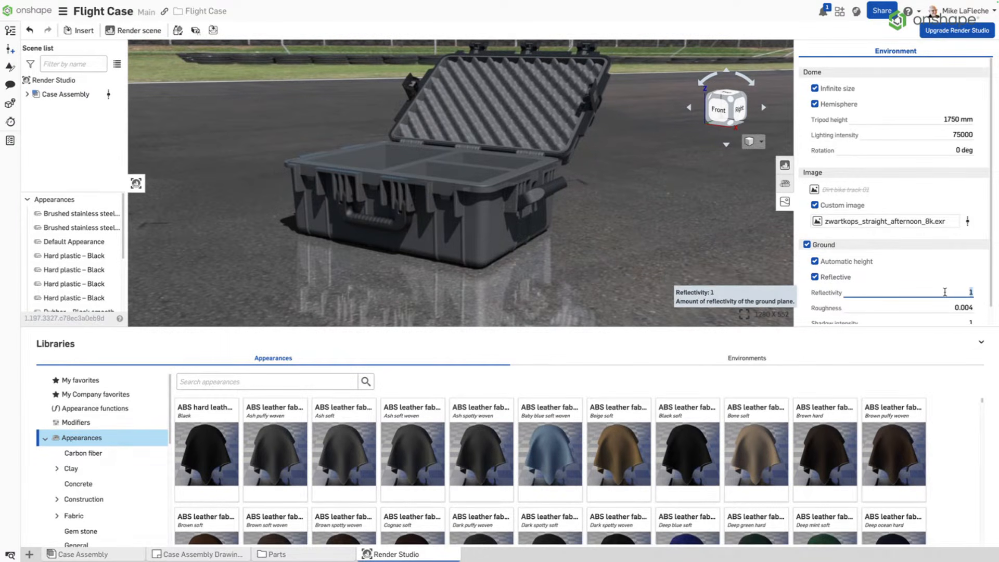
{"action": "type", "text": "0.25"}
{"action": "key", "text": "Return"}
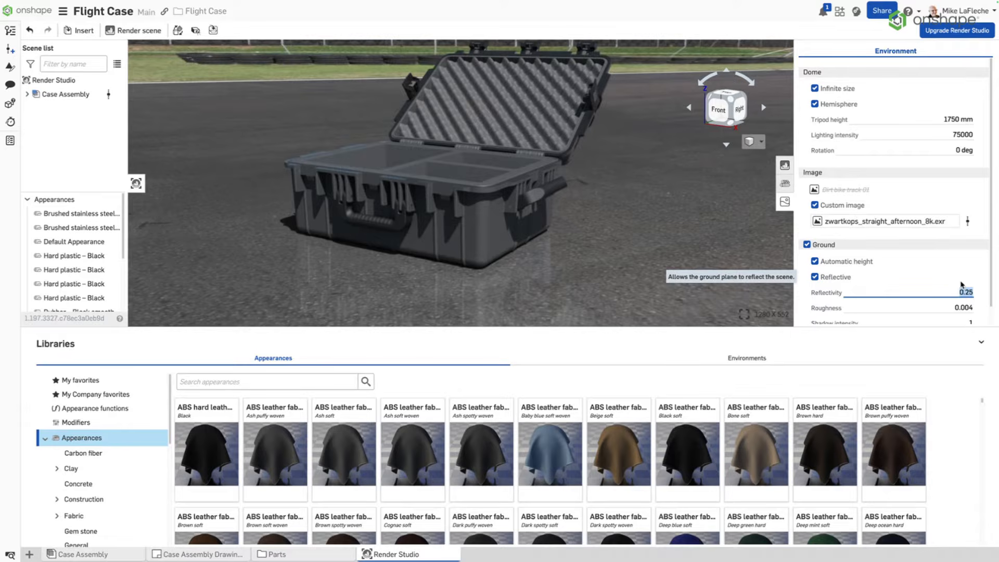
{"action": "type", "text": "0.1"}
{"action": "key", "text": "Return"}
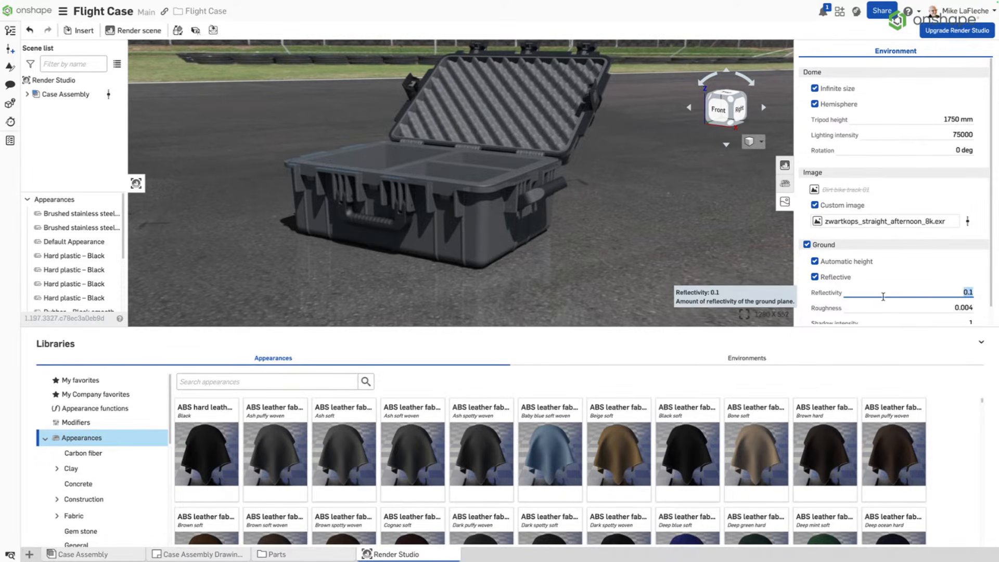
- Try a ground shadow intensity of 3, return it to 1, and set the ground roughness to 0.04
{"action": "left_click", "coordinate": [927, 323]}
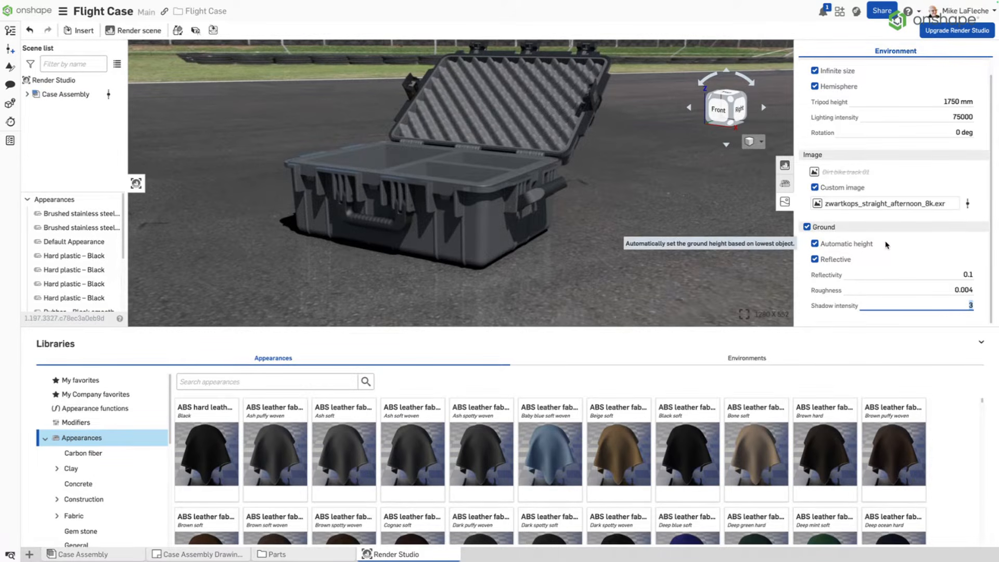
{"action": "key", "text": "BackSpace"}
{"action": "type", "text": "1"}
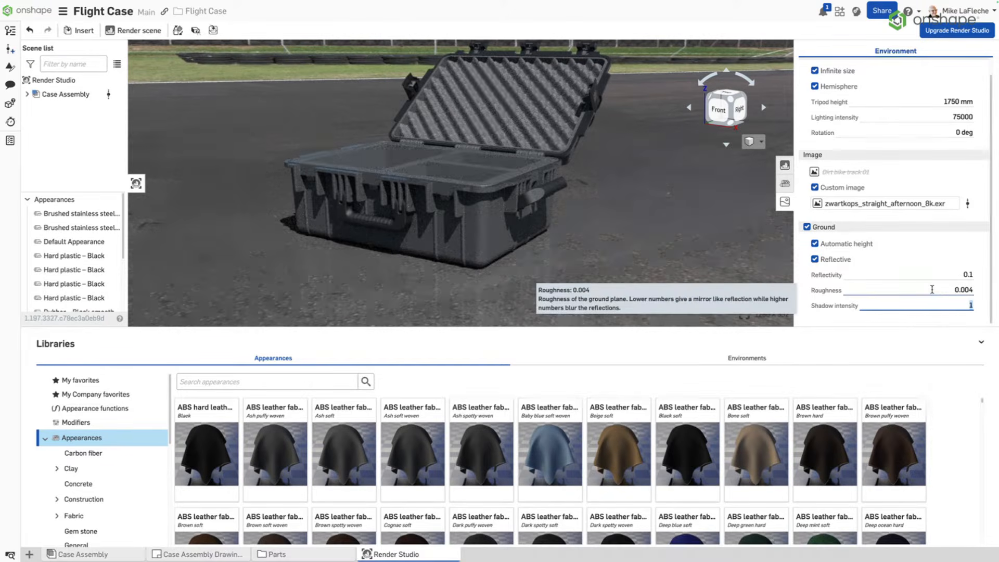
{"action": "key", "text": "BackSpace"}
{"action": "key", "text": "Return"}
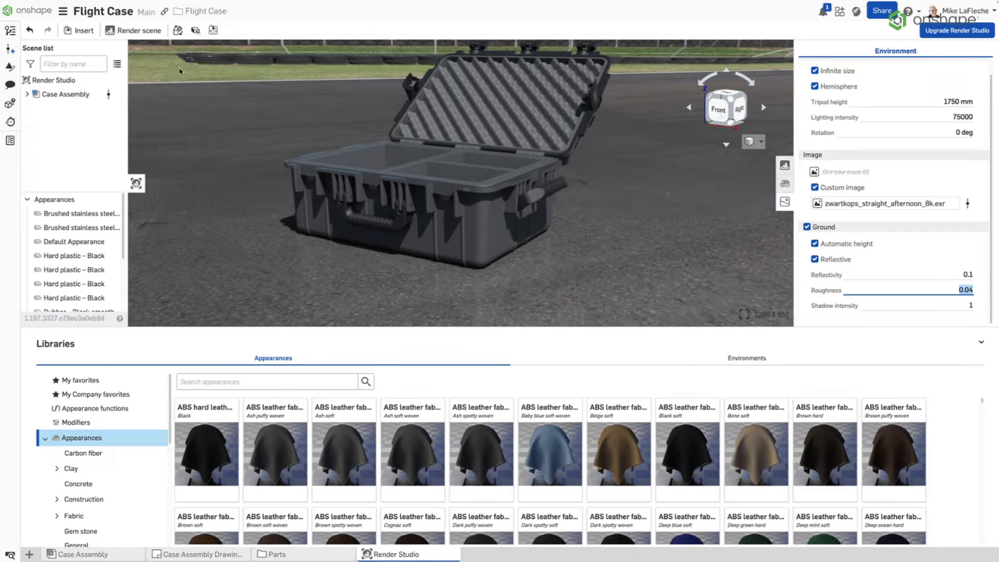
- Switch to the PERRINN LMP1 document and apply the Abandoned parking environment as lighting and background
{"action": "left_click", "coordinate": [57, 13]}
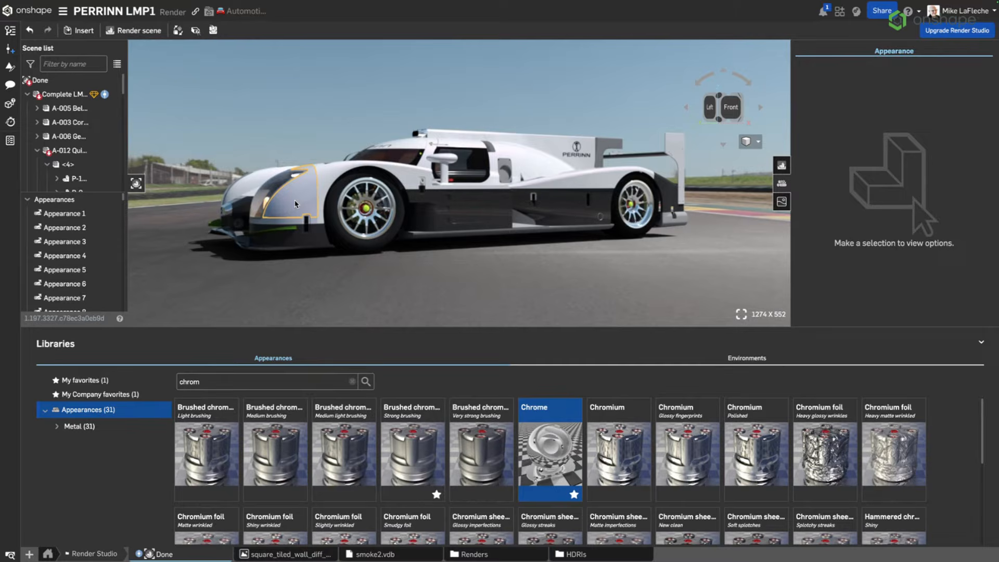
{"action": "left_click", "coordinate": [747, 358]}
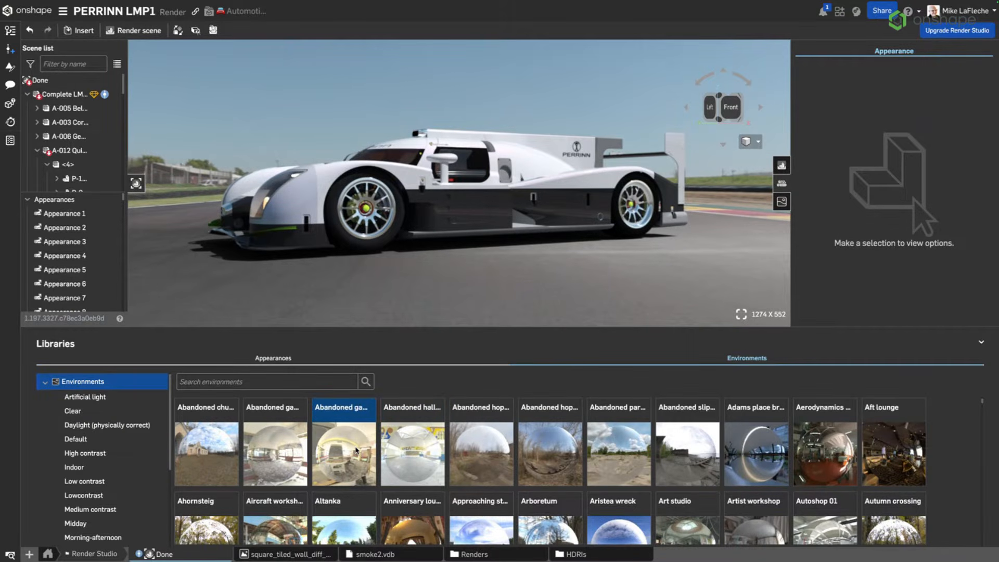
{"action": "scroll", "coordinate": [625, 458], "scroll_direction": "down", "scroll_amount": 2}
{"action": "scroll", "coordinate": [625, 458], "scroll_direction": "up", "scroll_amount": 2}
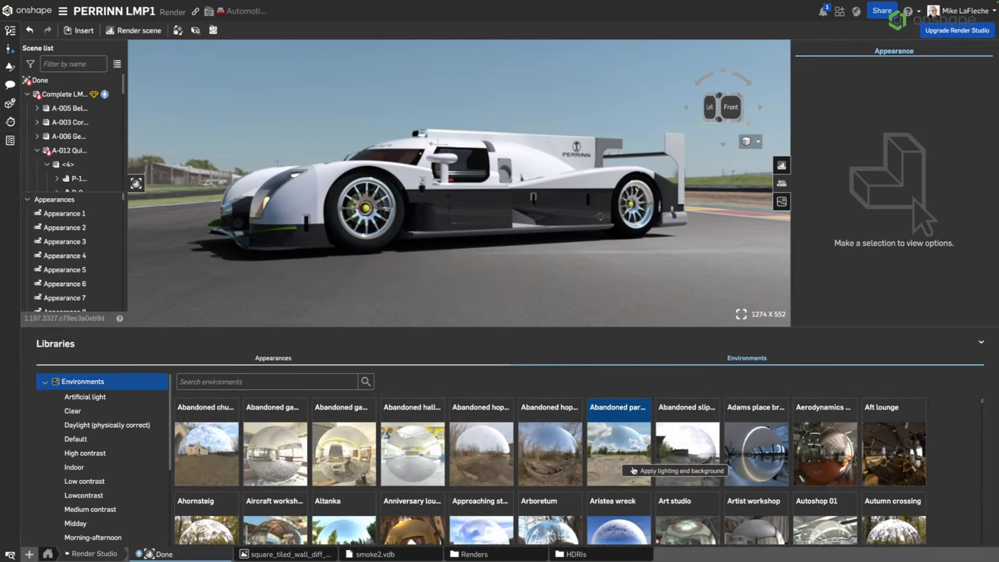
{"action": "left_click", "coordinate": [641, 471]}
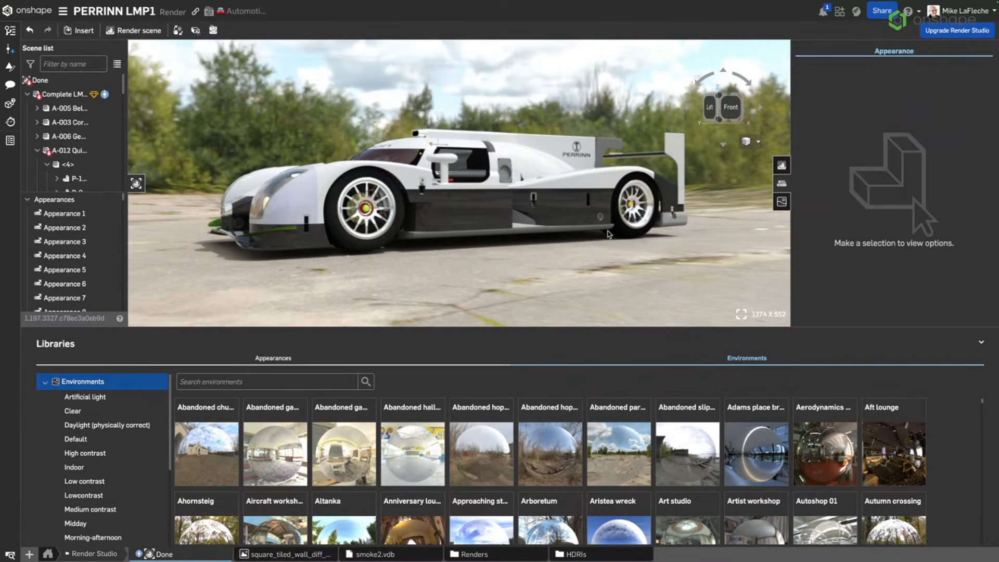
- Open the environment settings of the PERRINN LMP1 scene and disable the hemisphere option of the dome
{"action": "left_click", "coordinate": [782, 183]}
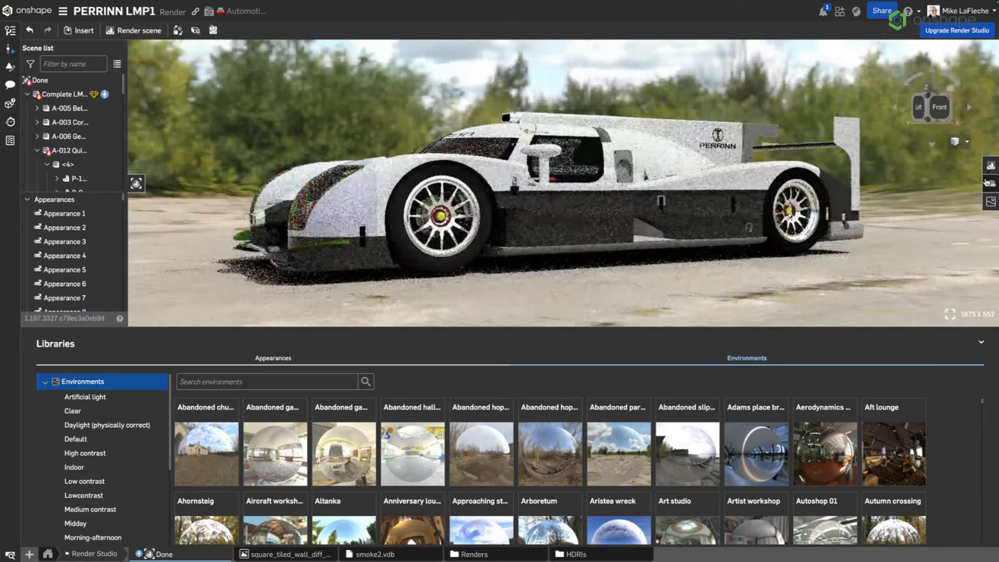
{"action": "left_click", "coordinate": [987, 183]}
{"action": "left_click", "coordinate": [782, 166]}
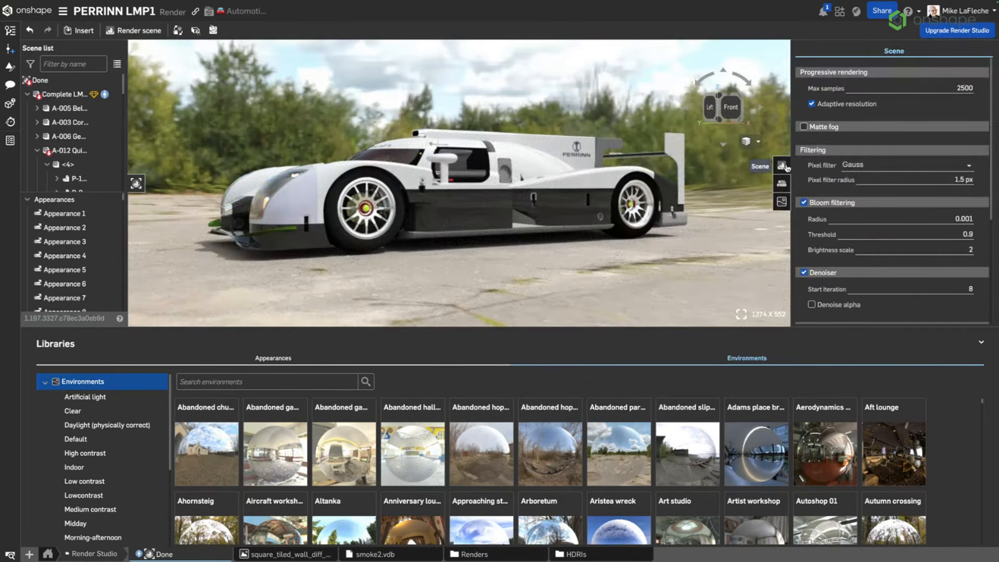
{"action": "left_click", "coordinate": [782, 201]}
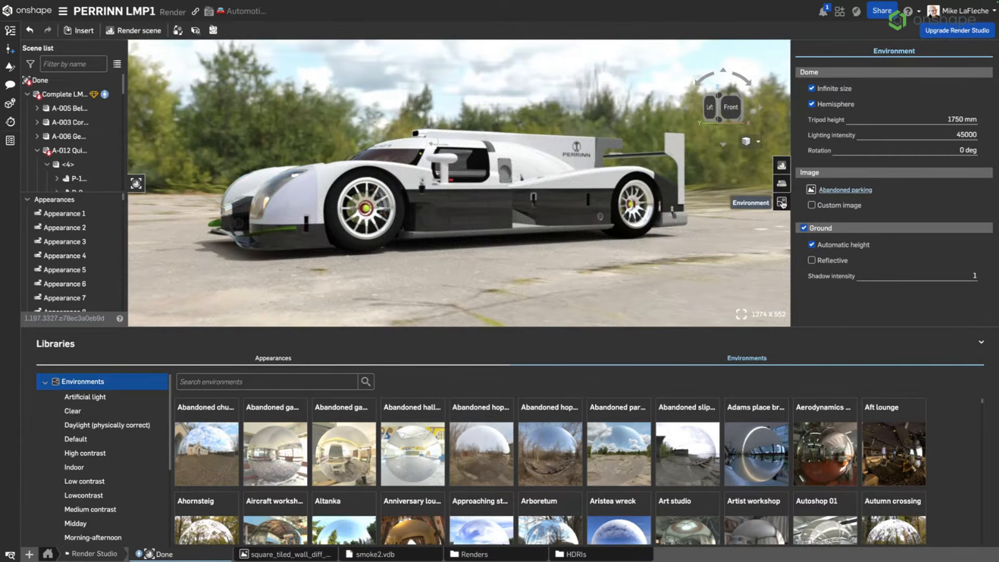
{"action": "left_click", "coordinate": [834, 107]}
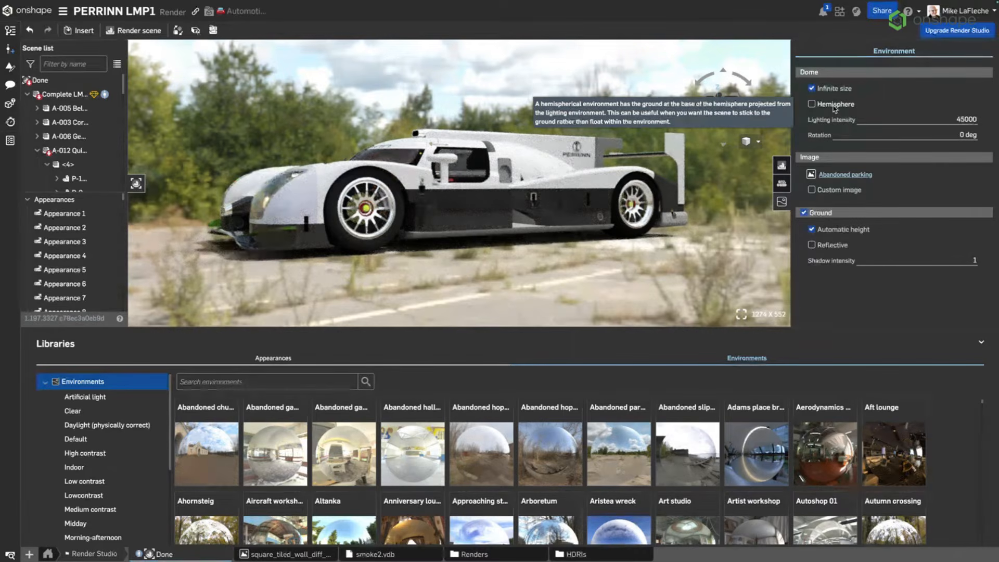
- Examine how the car sits against the non-hemispherical background from raised and front views, collapsing the libraries to enlarge the viewport
{"action": "right_click_drag", "start_coordinate": [575, 208], "coordinate": [581, 223]}
{"action": "scroll", "coordinate": [596, 241], "scroll_direction": "down", "scroll_amount": 2}
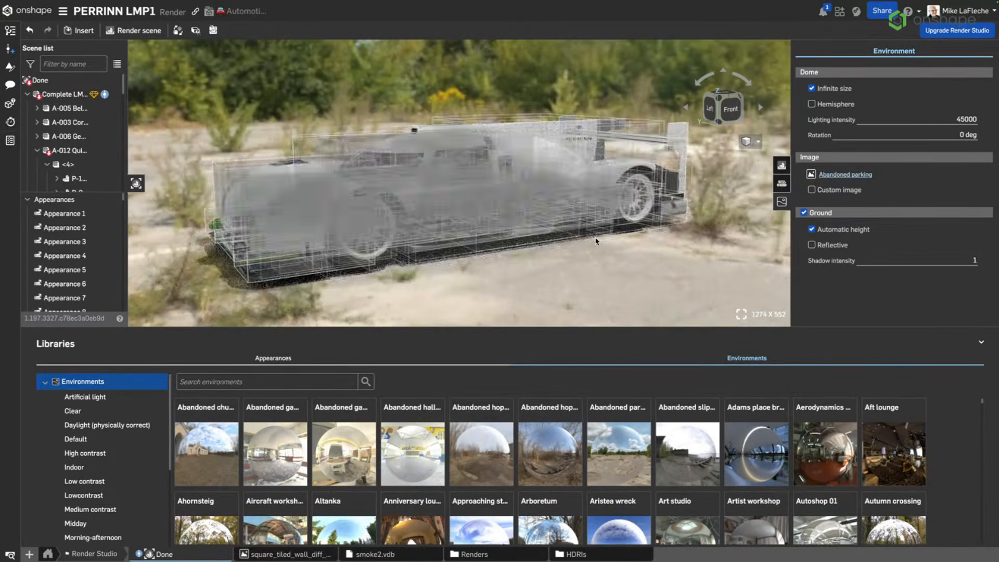
{"action": "scroll", "coordinate": [599, 255], "scroll_direction": "down", "scroll_amount": 2}
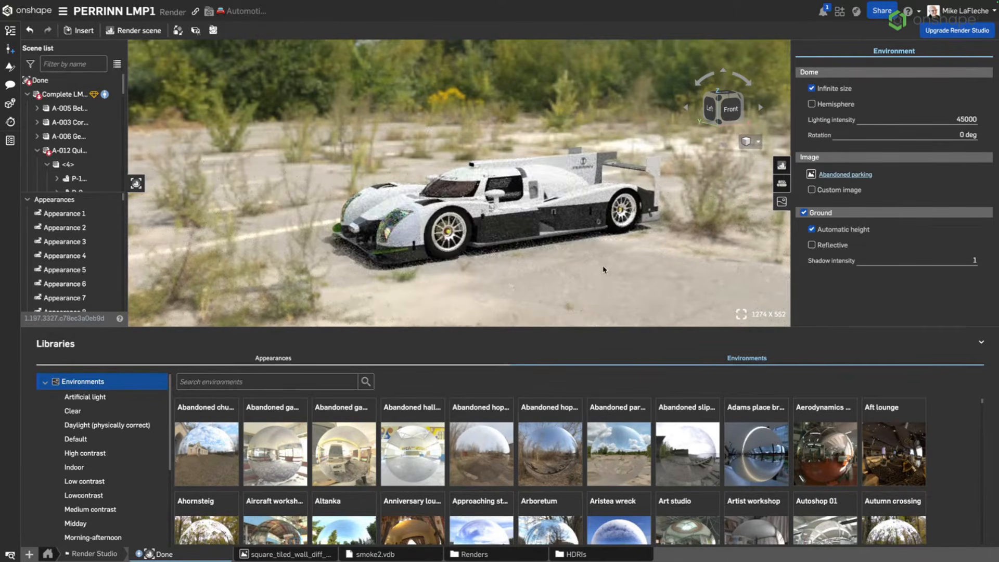
{"action": "scroll", "coordinate": [604, 268], "scroll_direction": "up", "scroll_amount": 3}
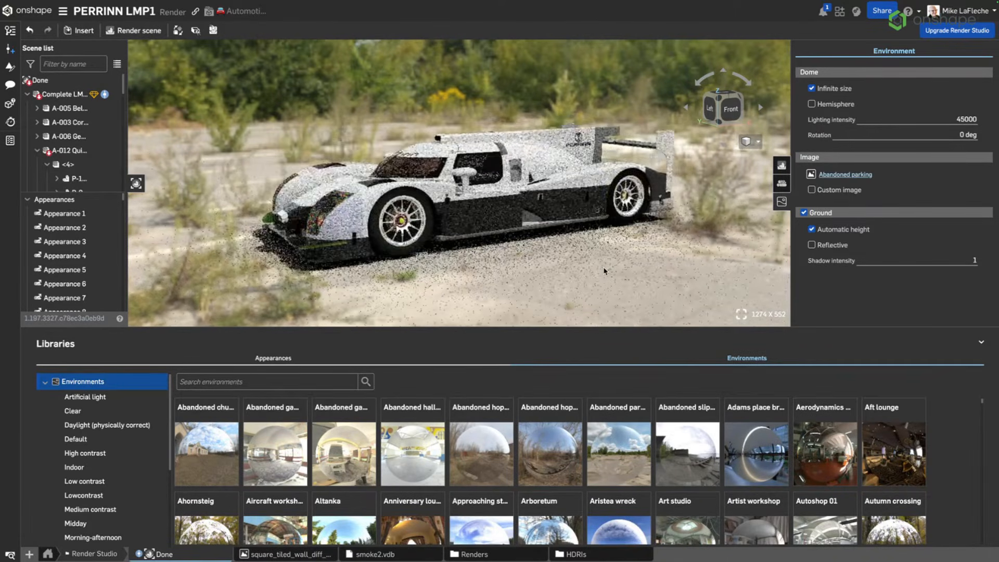
{"action": "right_click_drag", "start_coordinate": [621, 266], "coordinate": [590, 232]}
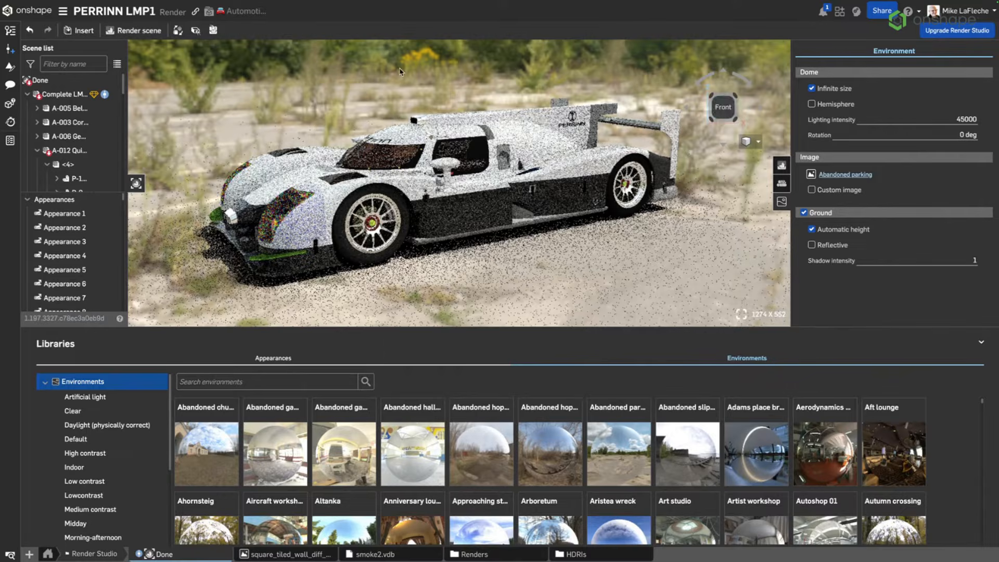
{"action": "left_click", "coordinate": [728, 107]}
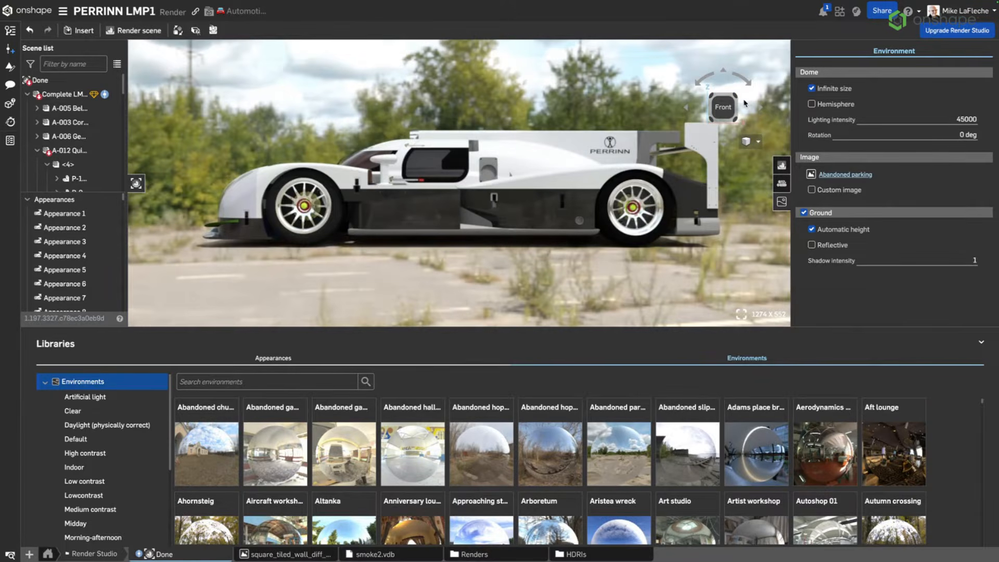
{"action": "left_click_drag", "start_coordinate": [380, 156], "coordinate": [369, 213]}
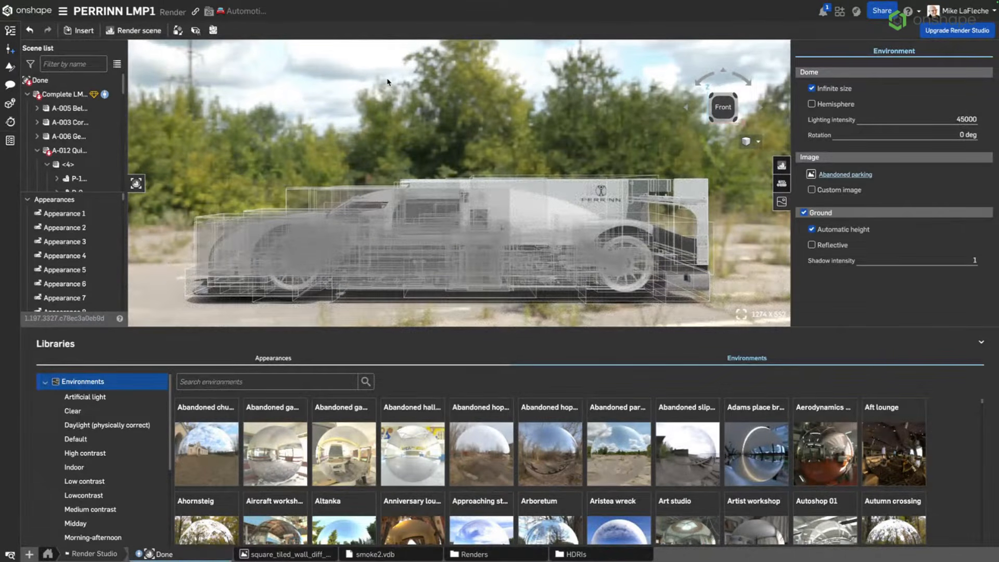
{"action": "left_click", "coordinate": [984, 343]}
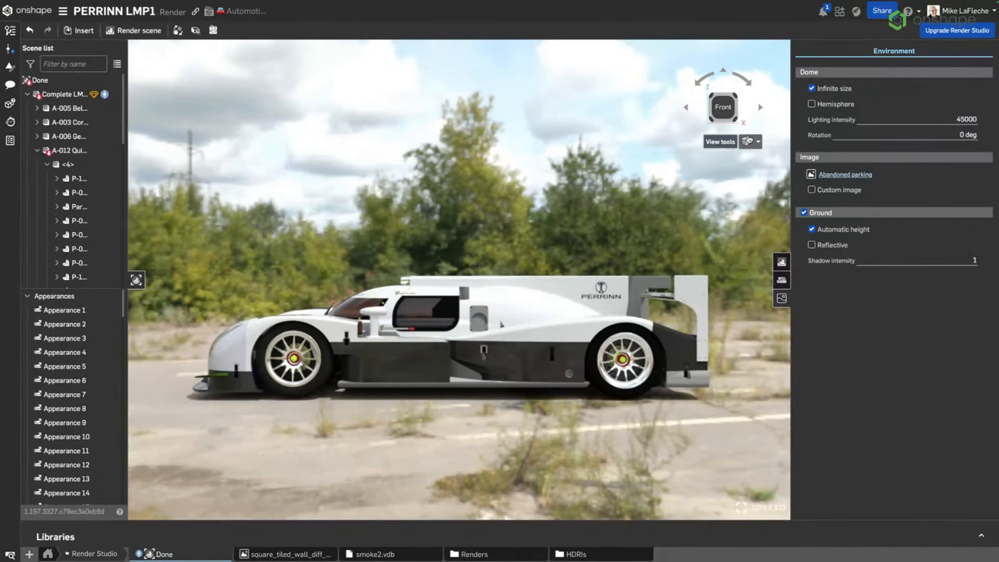
{"action": "right_click_drag", "start_coordinate": [365, 268], "coordinate": [394, 278]}
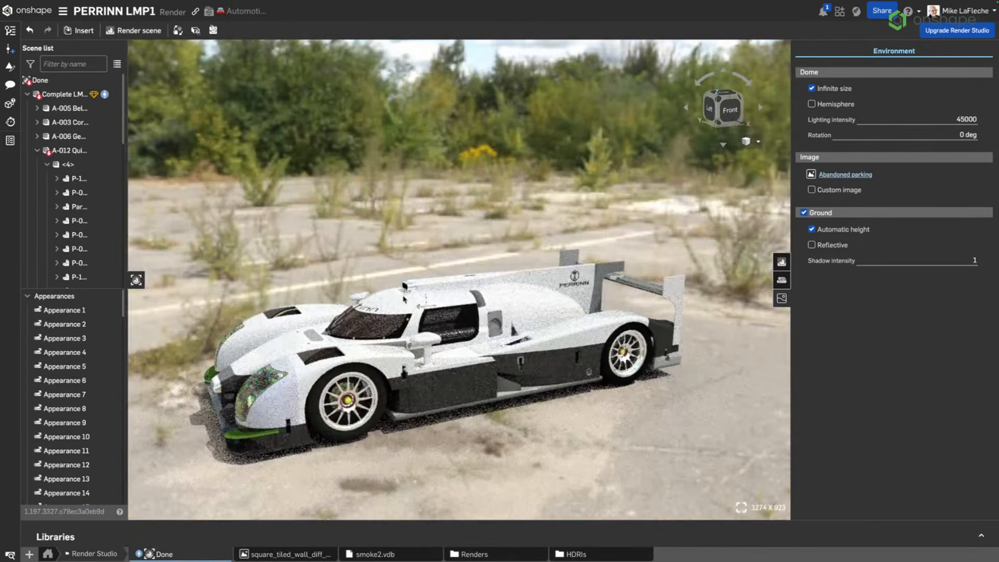
{"action": "middle_click_drag", "start_coordinate": [282, 330], "coordinate": [364, 270]}
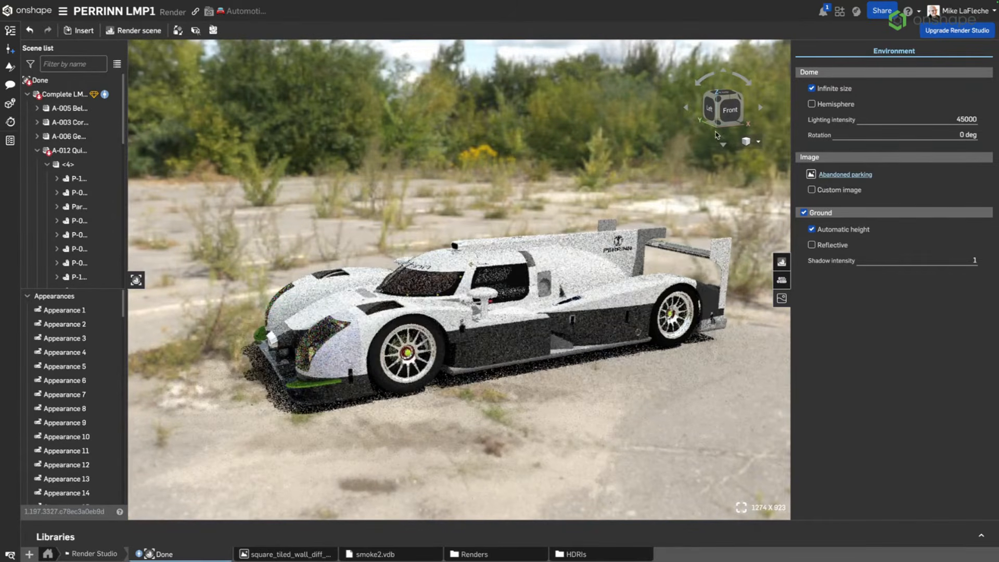
- Enable depth of field for the camera with an F-number of 4 and the focus distance picked on the car's side mirror
{"action": "left_click", "coordinate": [757, 142]}
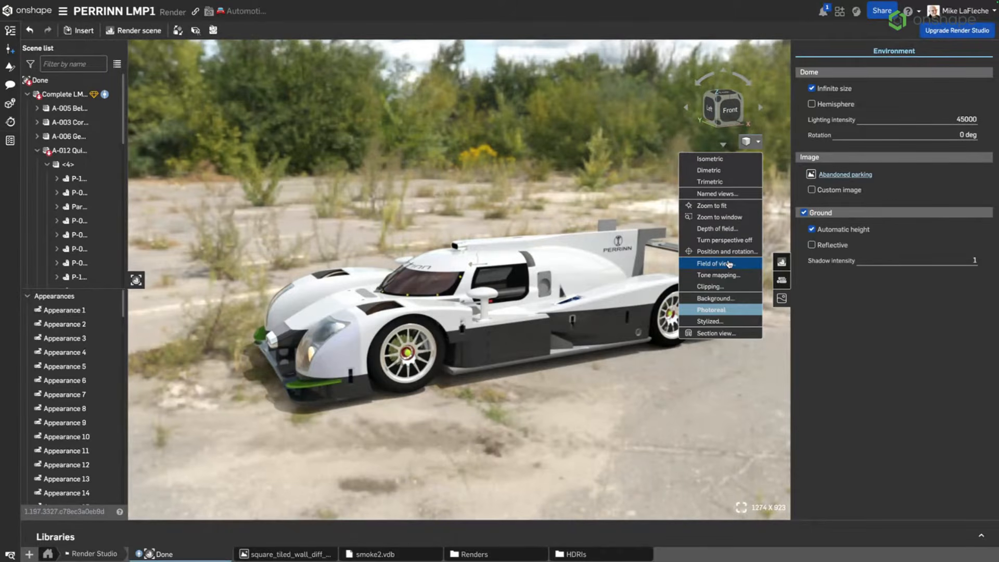
{"action": "left_click", "coordinate": [727, 229]}
{"action": "left_click", "coordinate": [188, 65]}
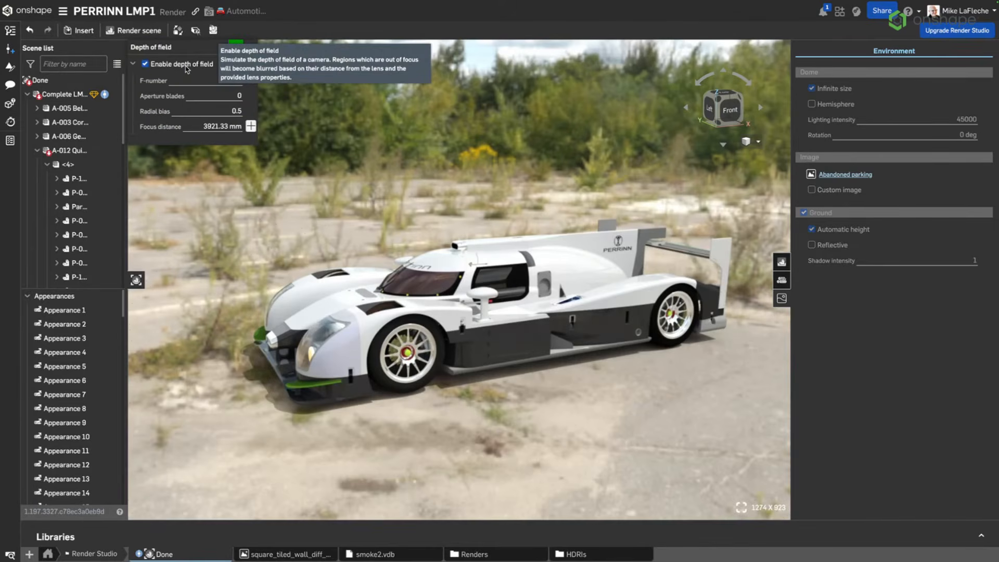
{"action": "left_click", "coordinate": [232, 84]}
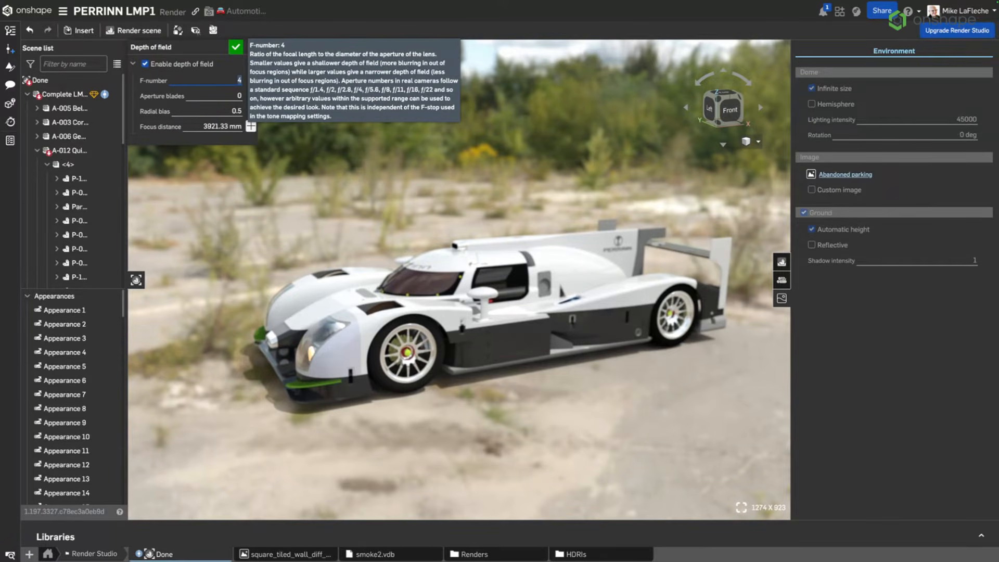
{"action": "left_click", "coordinate": [247, 126]}
{"action": "left_click", "coordinate": [486, 297]}
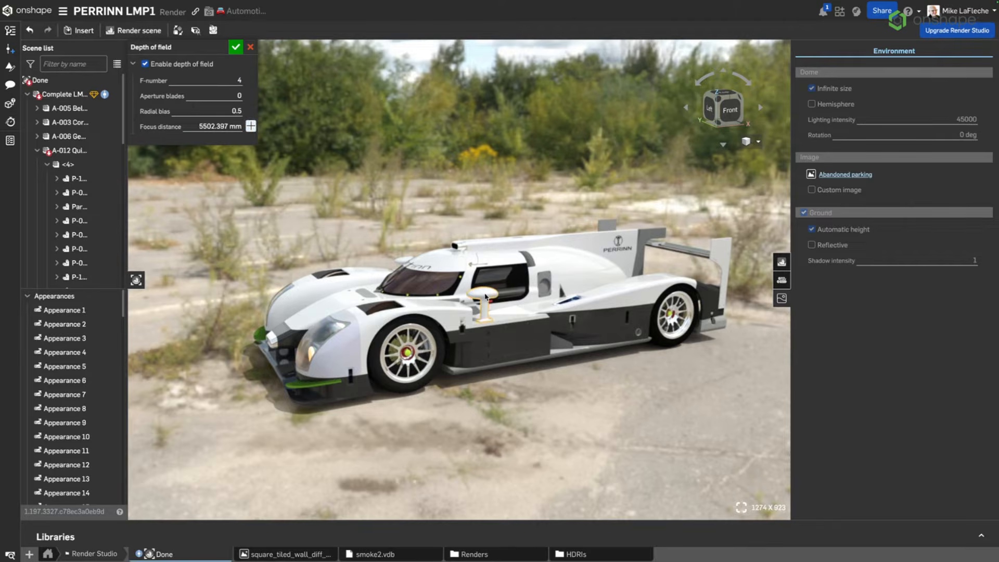
{"action": "left_click", "coordinate": [235, 46]}
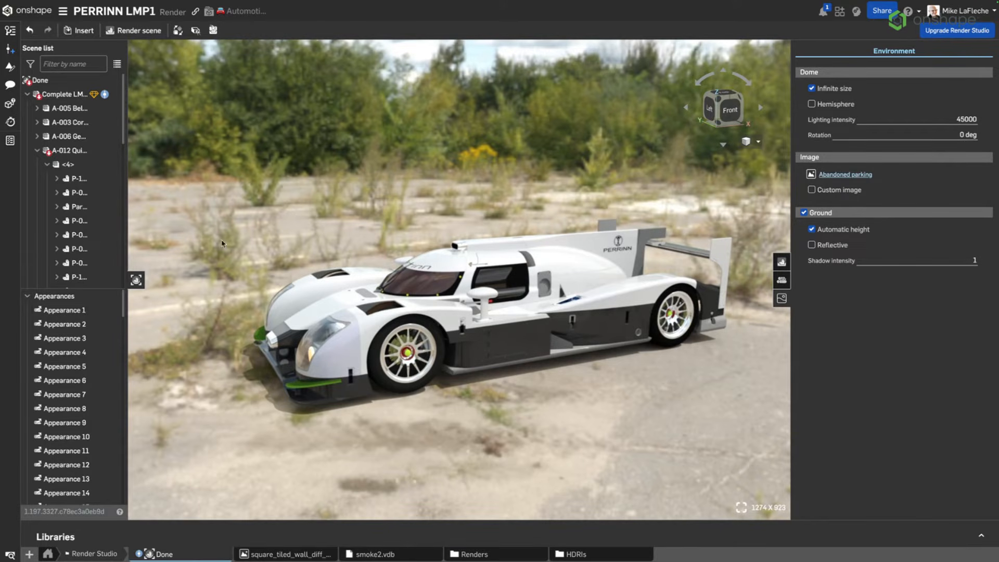
- Enable the custom environment image zwartkops_straight_afternoon_8k.exr in place of Abandoned parking
{"action": "left_click", "coordinate": [852, 191]}
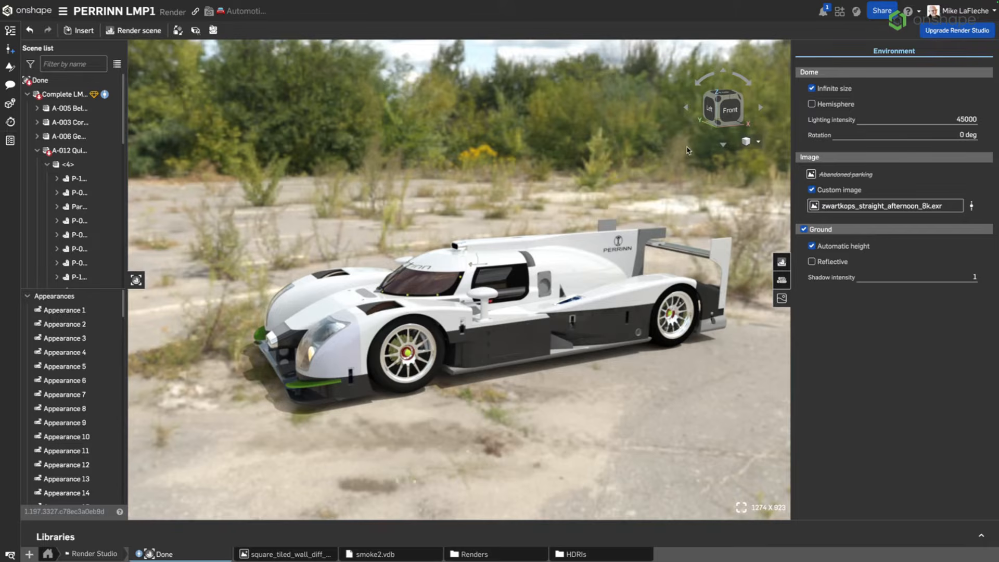
{"action": "mouse_move", "coordinate": [242, 2]}
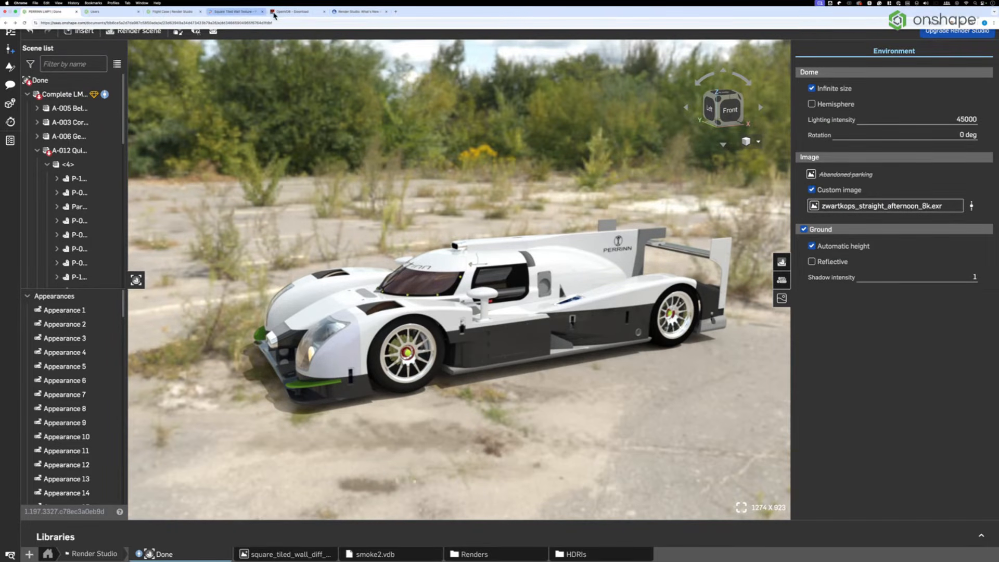
- Switch to the Poly Haven website and open its library of HDRIs
{"action": "left_click", "coordinate": [221, 15]}
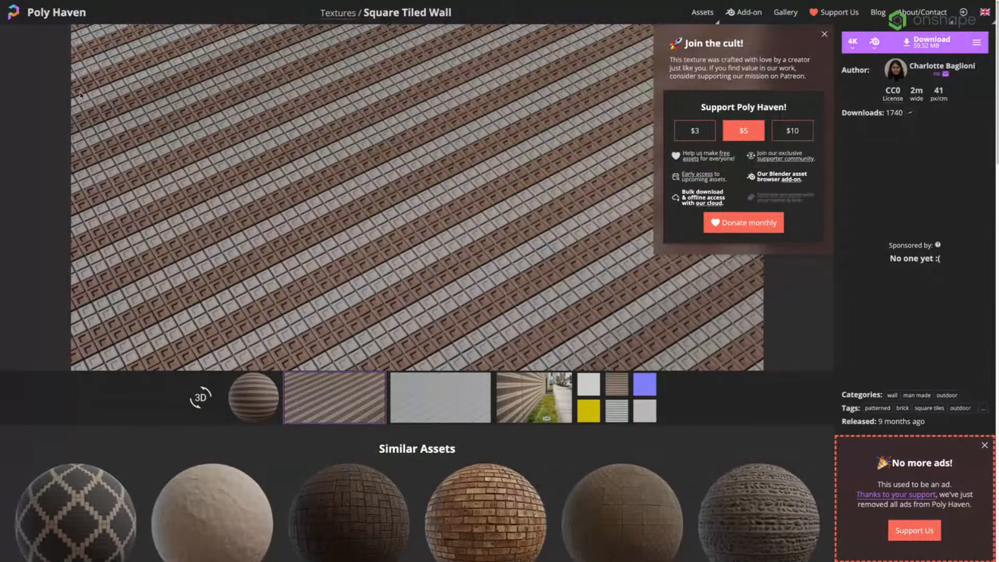
{"action": "left_click", "coordinate": [56, 14]}
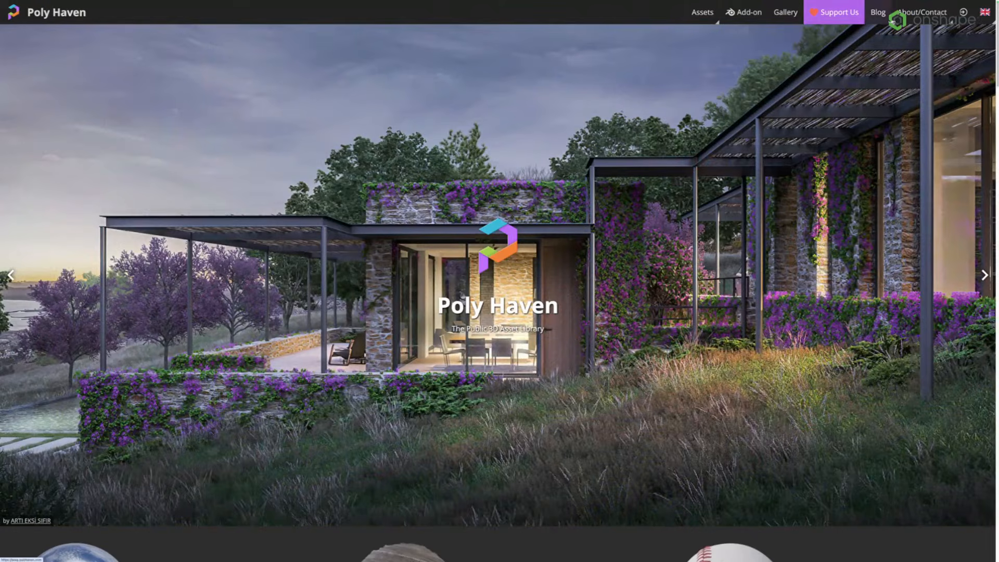
{"action": "left_click", "coordinate": [786, 13]}
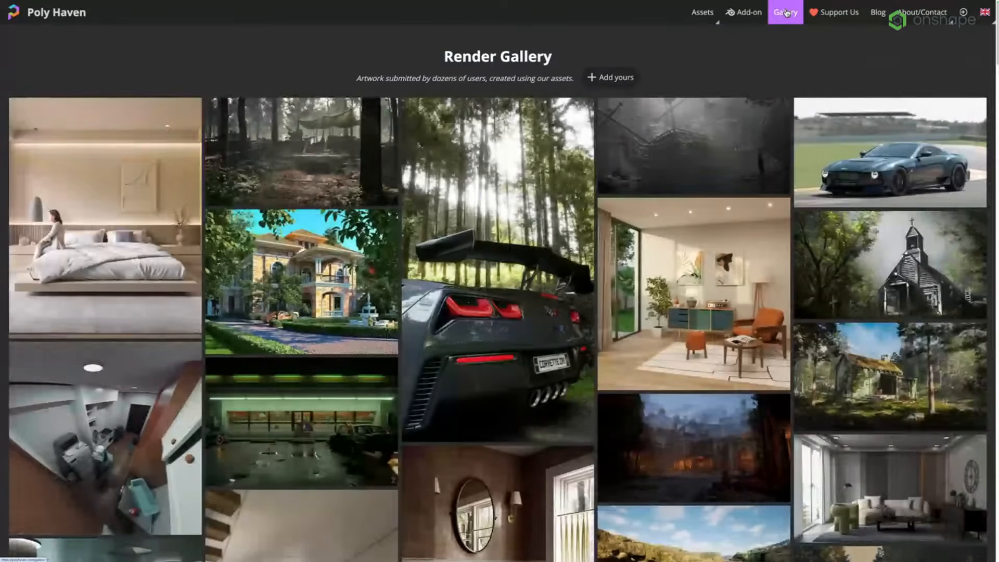
{"action": "left_click", "coordinate": [735, 13]}
{"action": "left_click", "coordinate": [702, 12]}
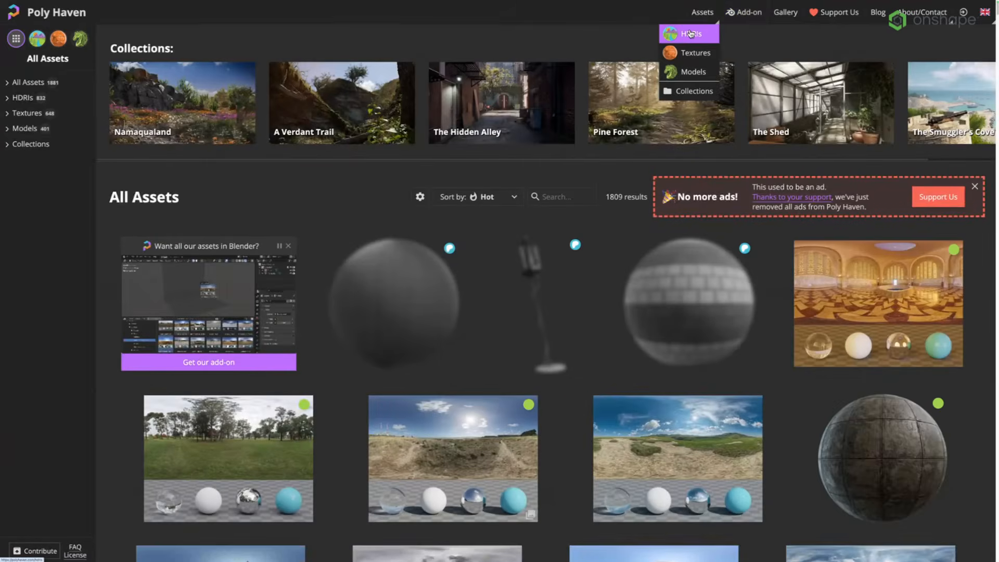
{"action": "left_click", "coordinate": [691, 34]}
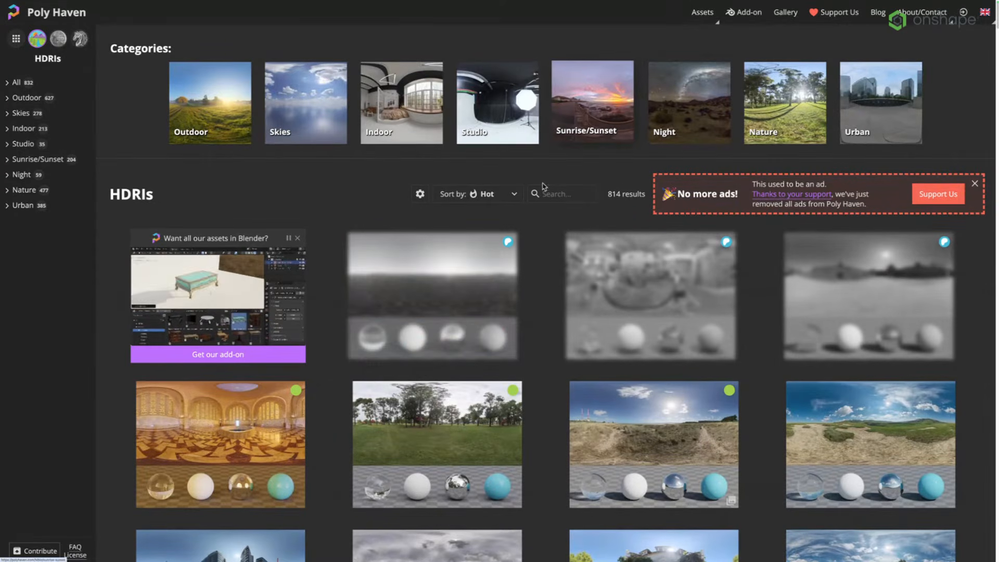
- Search the HDRIs for "track" and open the Kart Club asset
{"action": "left_click", "coordinate": [576, 194]}
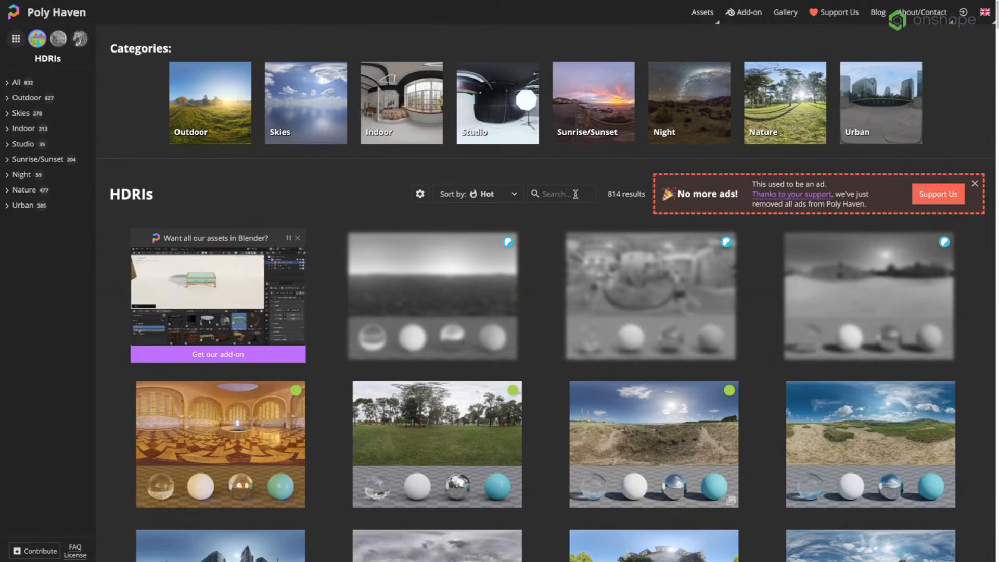
{"action": "type", "text": "track"}
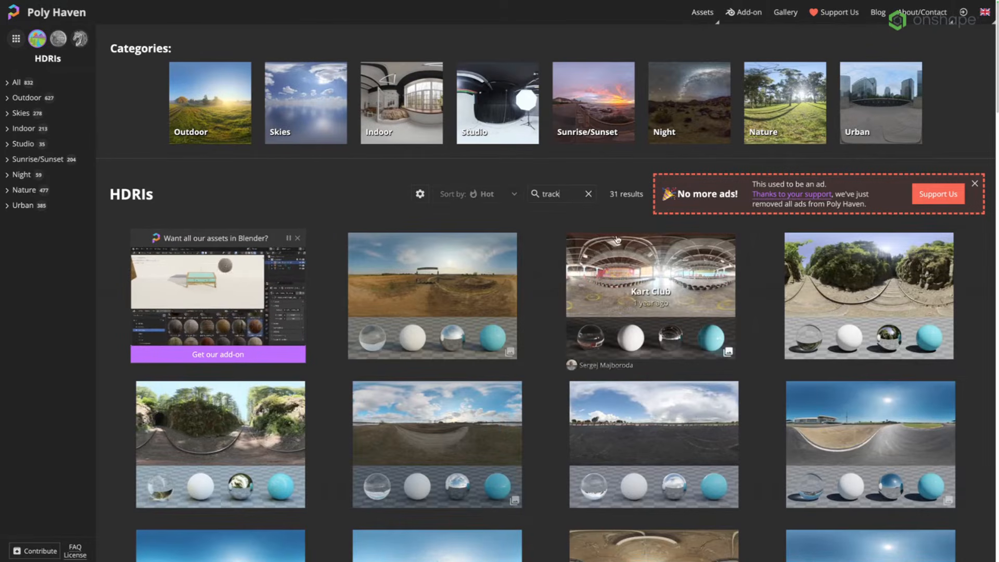
{"action": "scroll", "coordinate": [630, 261], "scroll_direction": "down", "scroll_amount": 1}
{"action": "right_click", "coordinate": [629, 259]}
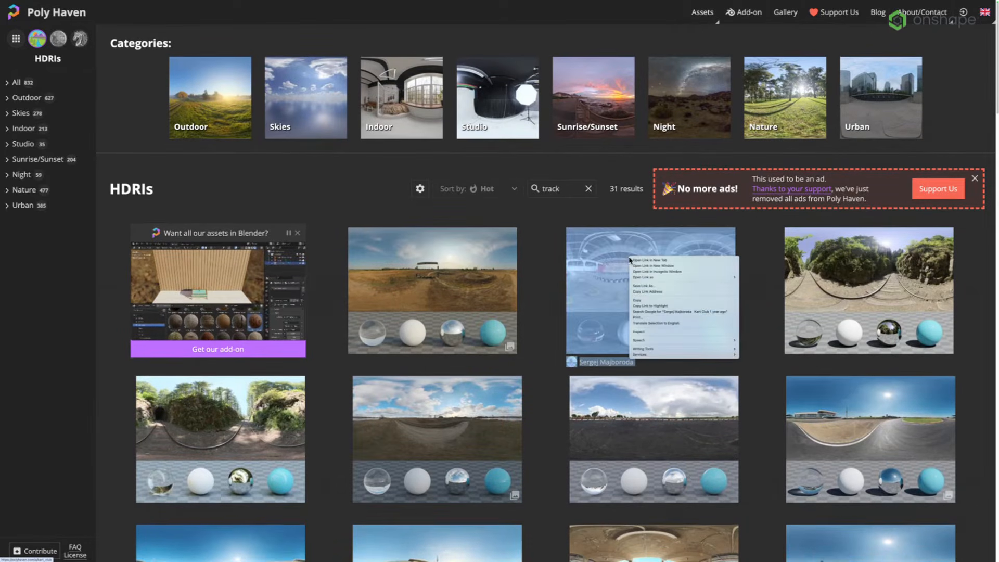
{"action": "left_click", "coordinate": [621, 221]}
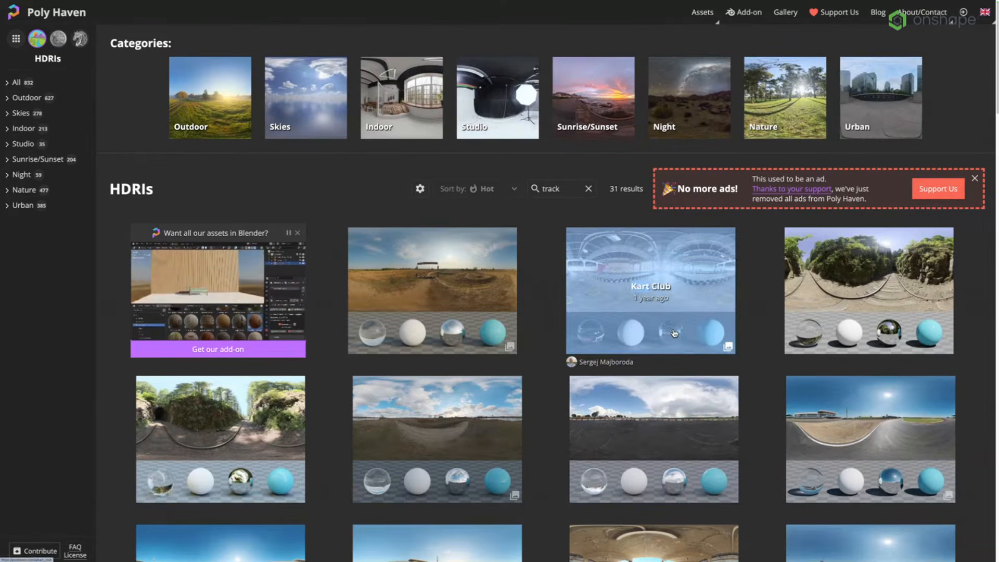
{"action": "left_click", "coordinate": [648, 288]}
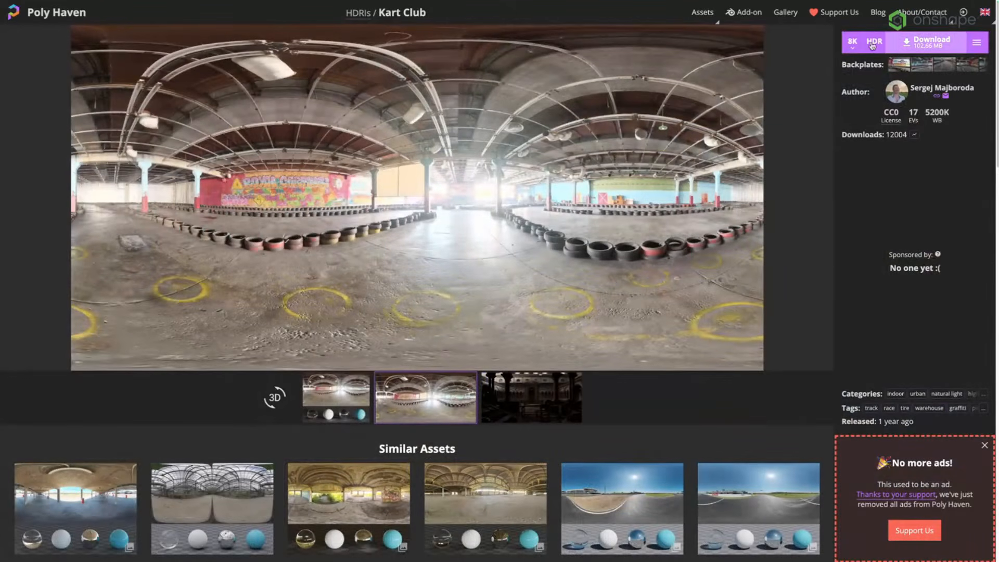
- Download the Kart Club environment in HDR format at 4K resolution
{"action": "left_click", "coordinate": [853, 41]}
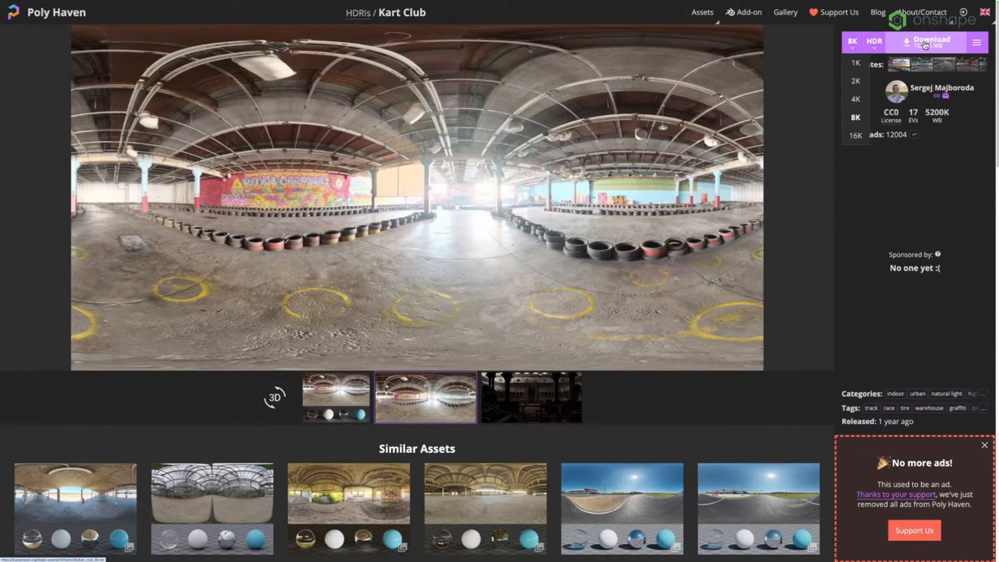
{"action": "left_click", "coordinate": [855, 99]}
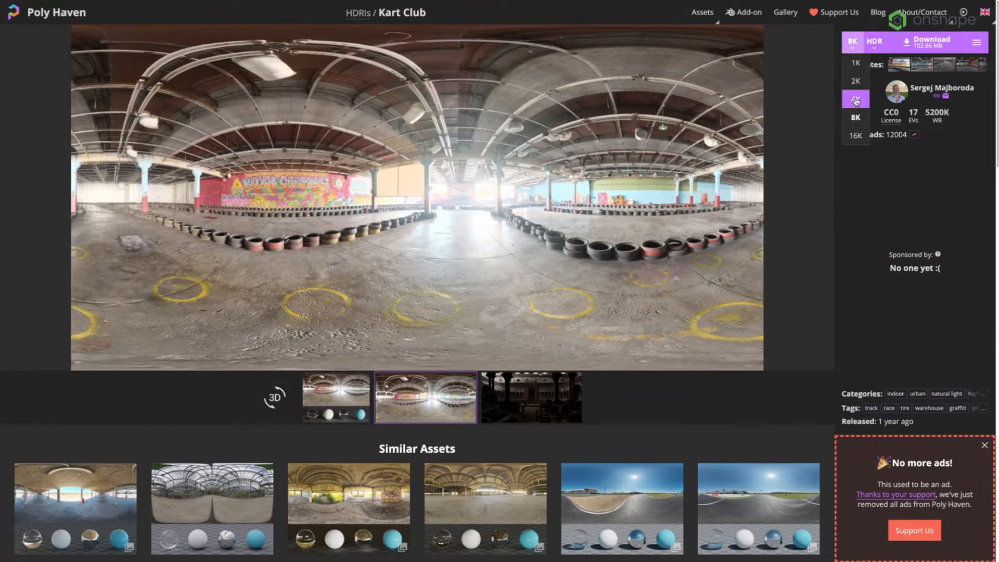
{"action": "left_click", "coordinate": [906, 46]}
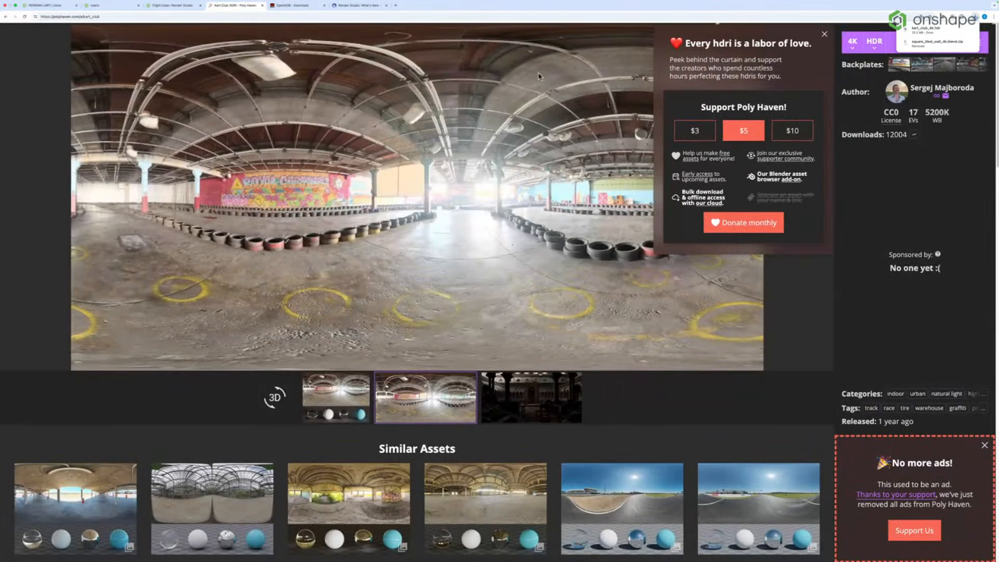
- Switch back to the PERRINN LMP1 scene in Onshape Render Studio
{"action": "left_click", "coordinate": [172, 5]}
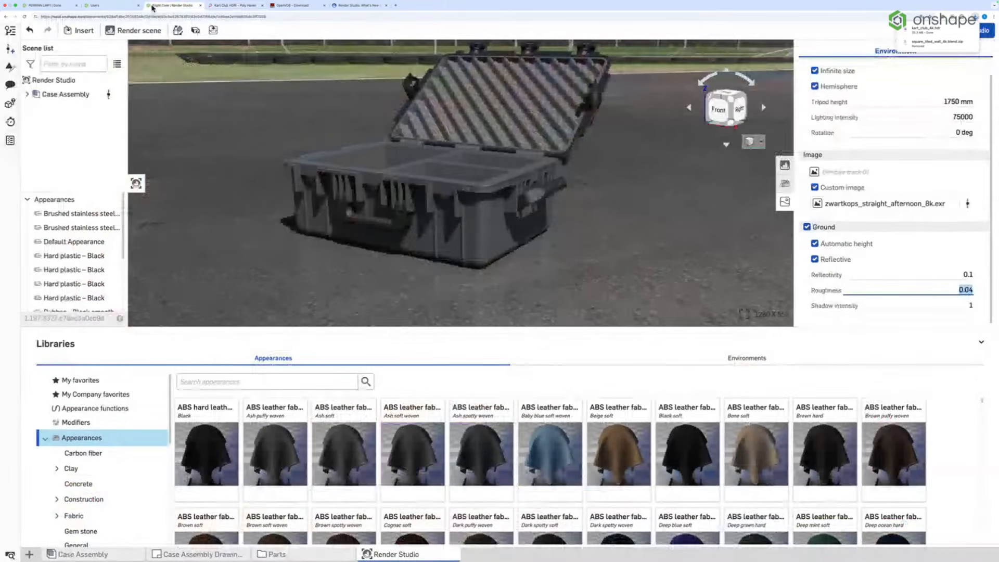
{"action": "left_click", "coordinate": [47, 5]}
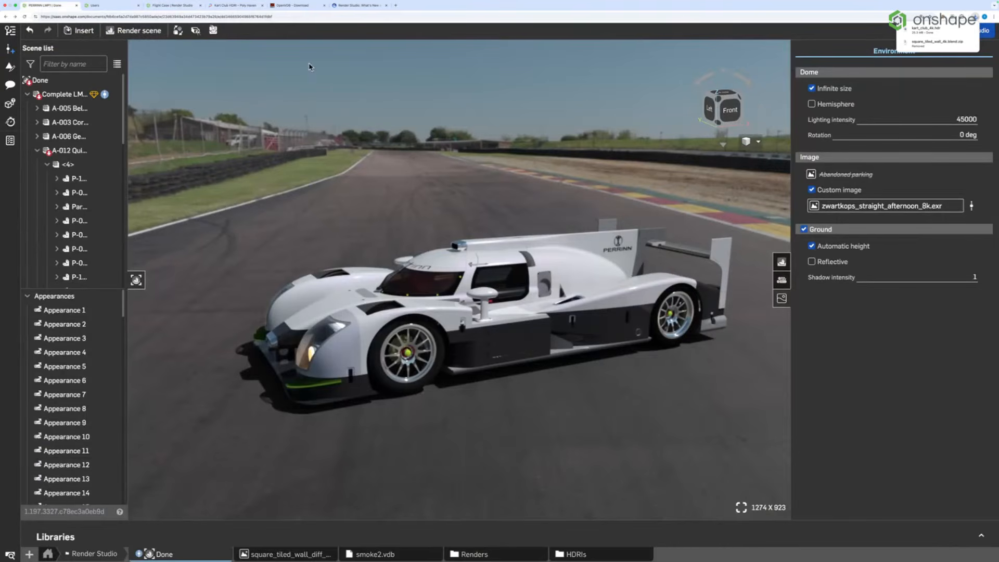
{"action": "left_click", "coordinate": [759, 142]}
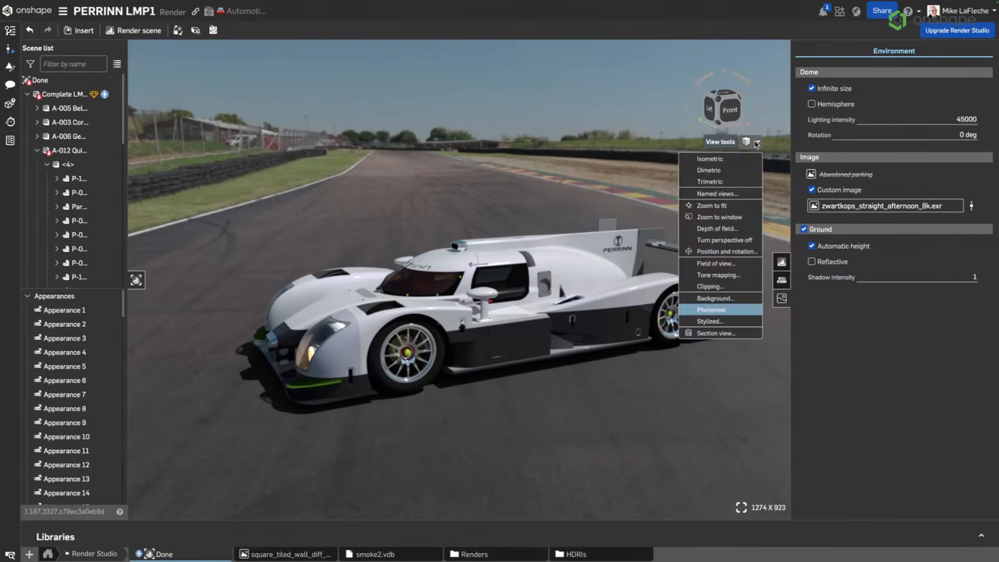
{"action": "left_click", "coordinate": [963, 188]}
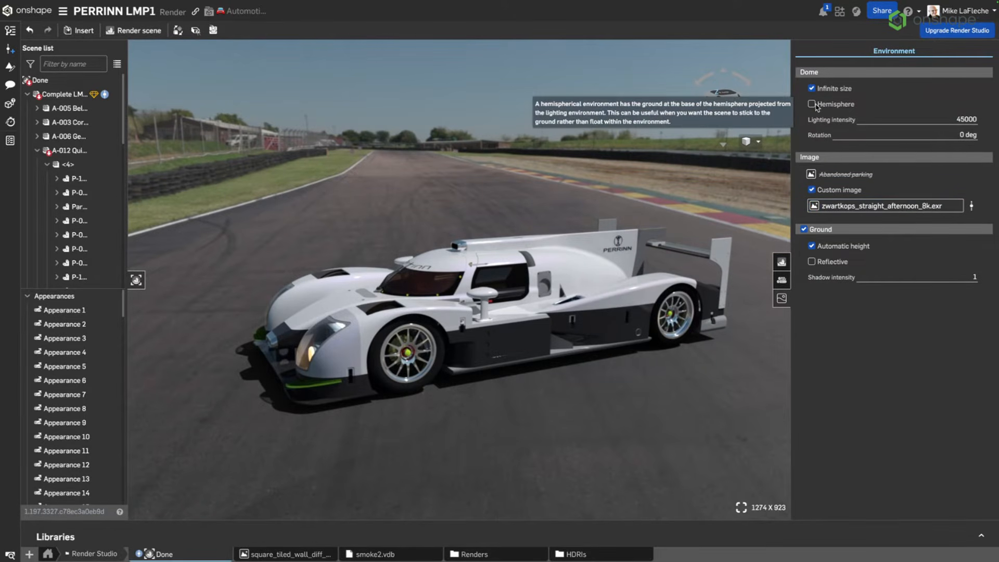
- Import kart_club_4k.hdr from the Downloads folder into the document through the custom environment image selection
{"action": "left_click", "coordinate": [899, 207]}
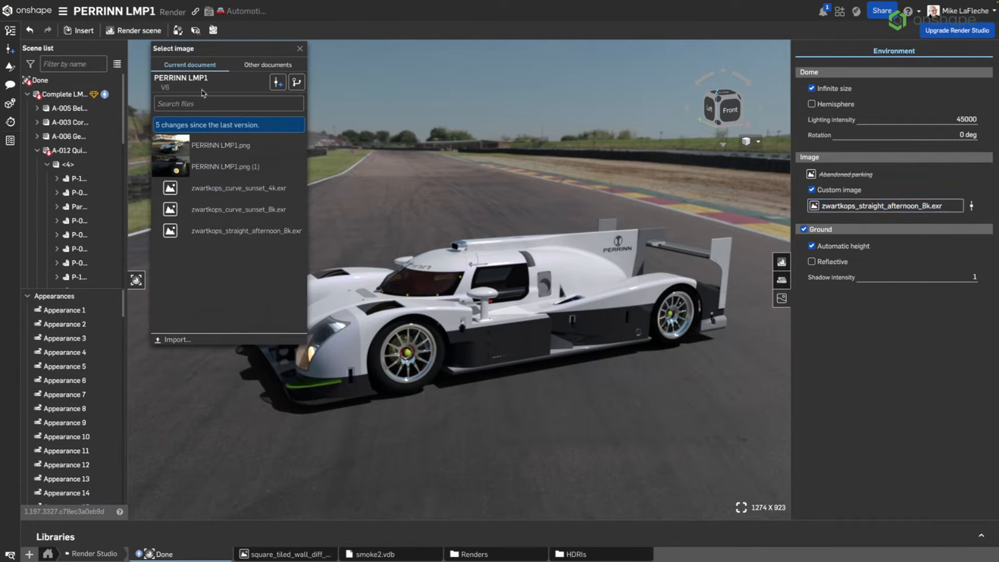
{"action": "left_click", "coordinate": [182, 342]}
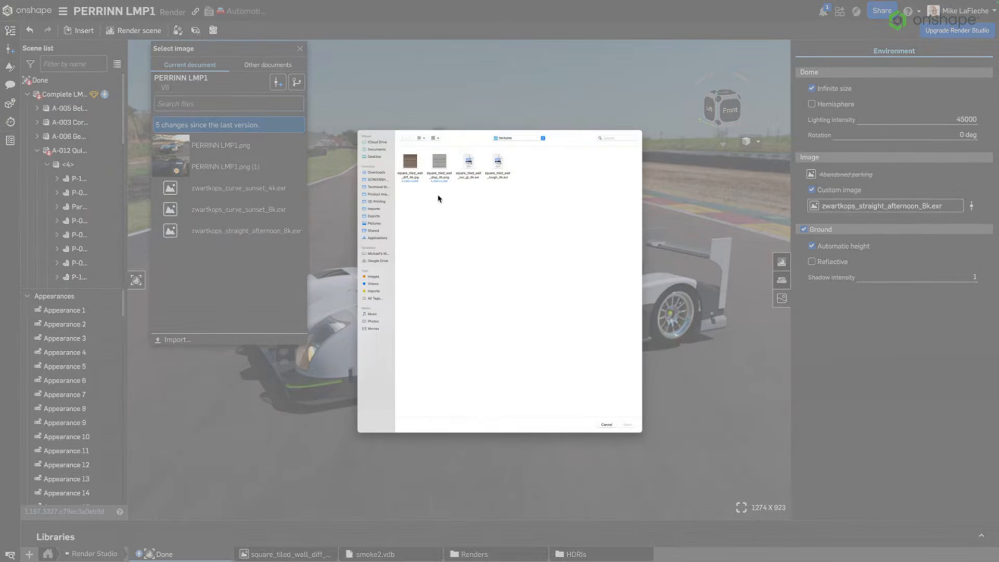
{"action": "left_click", "coordinate": [381, 173]}
{"action": "left_click", "coordinate": [411, 162]}
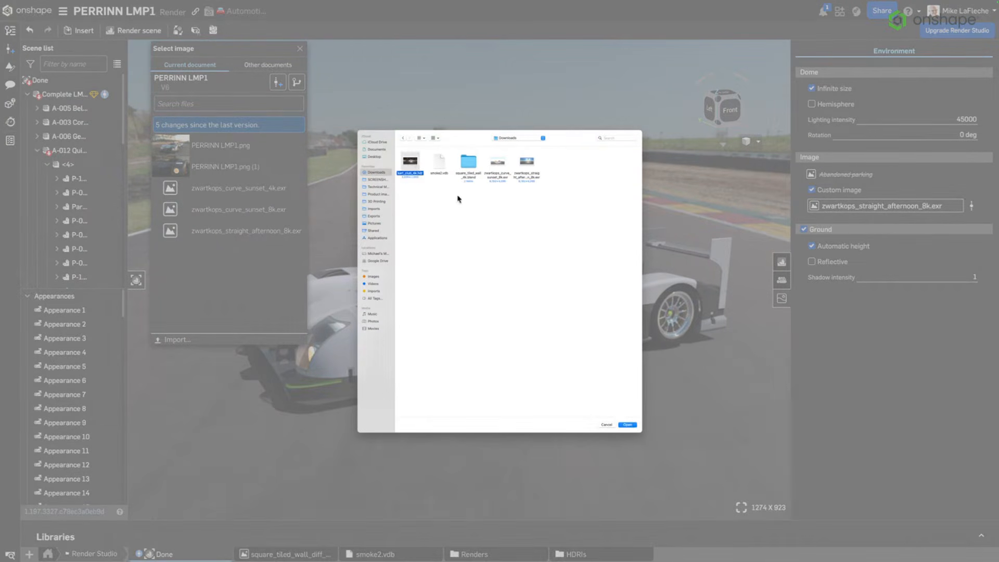
{"action": "left_click", "coordinate": [628, 426]}
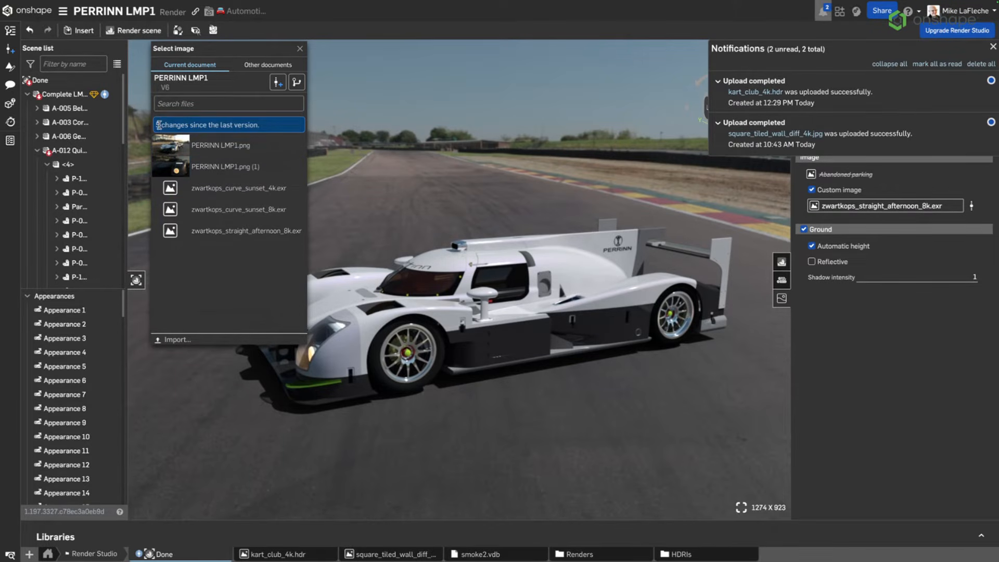
{"action": "left_click", "coordinate": [175, 340]}
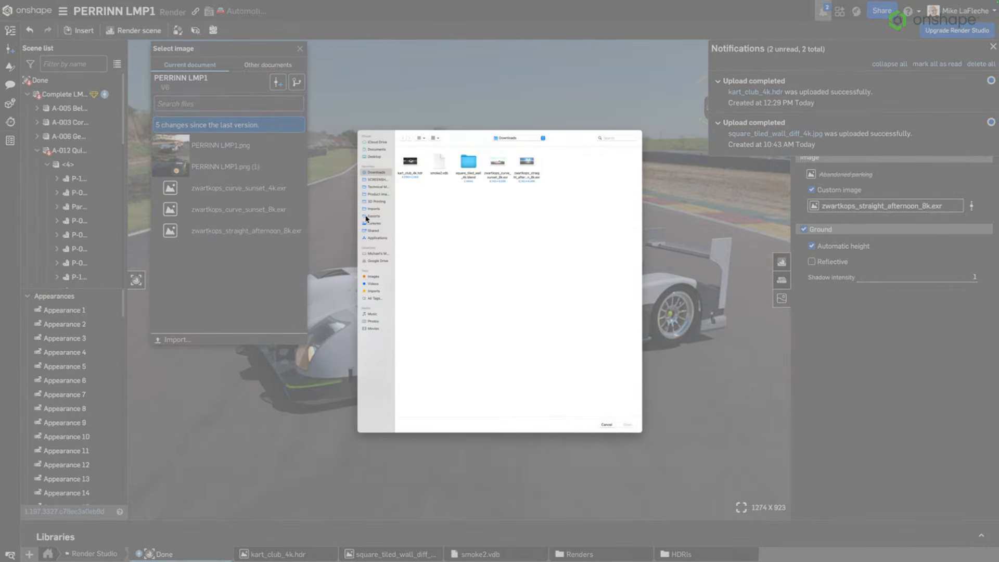
{"action": "left_click", "coordinate": [606, 425]}
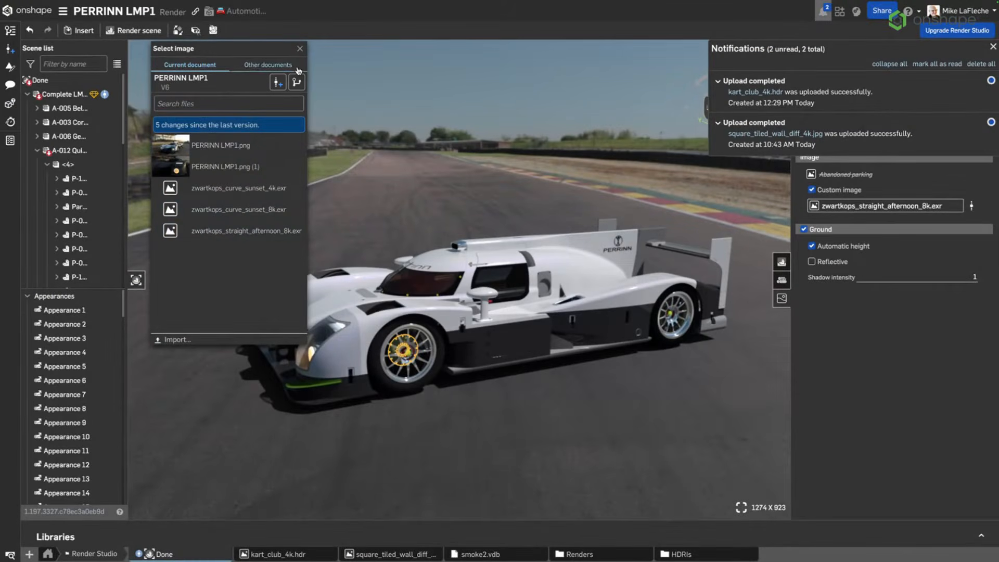
- Create a new version of the PERRINN LMP1 document and reopen the custom environment image selection
{"action": "left_click", "coordinate": [10, 48]}
{"action": "left_click", "coordinate": [559, 204]}
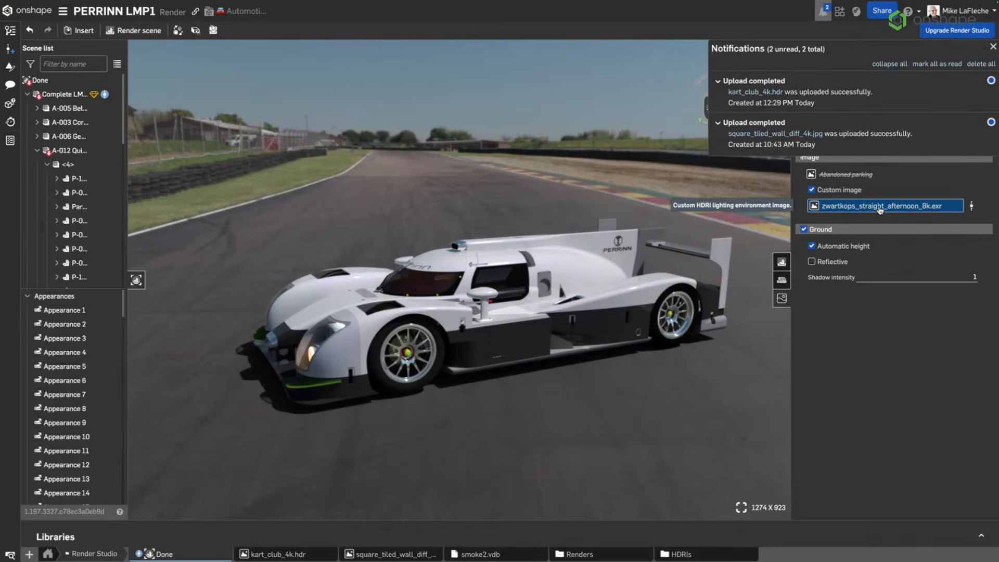
{"action": "left_click", "coordinate": [880, 207]}
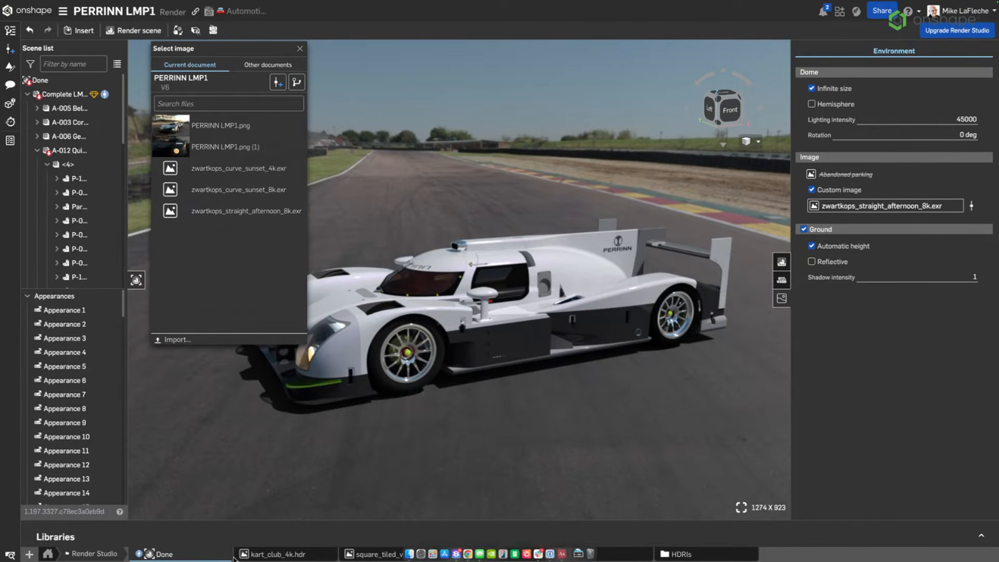
- Look for kart_club_4k.hdr among the selectable images, inspect the uploaded file itself, and return to the Done scene
{"action": "left_click_drag", "start_coordinate": [282, 556], "coordinate": [219, 106]}
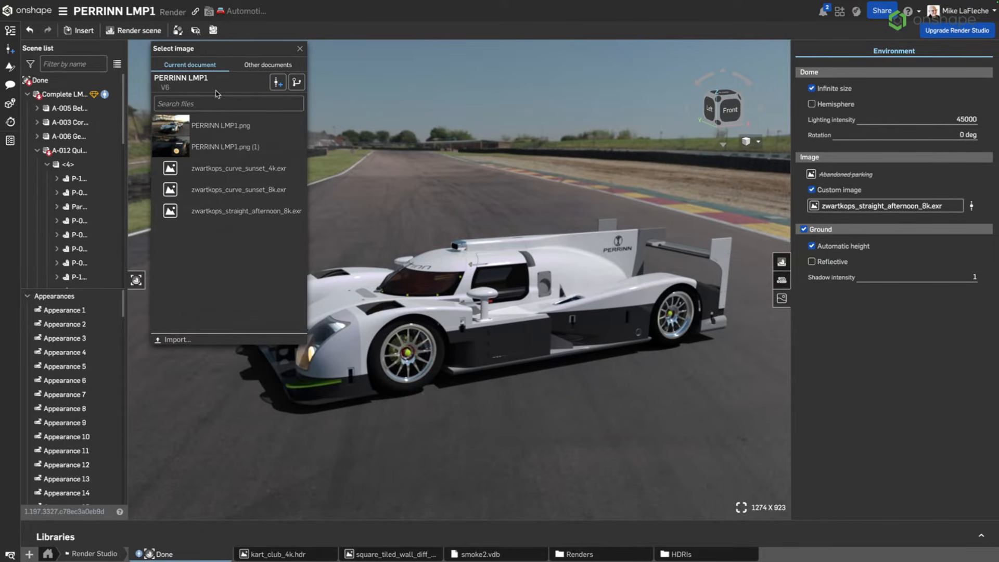
{"action": "left_click", "coordinate": [267, 65]}
{"action": "left_click", "coordinate": [185, 67]}
{"action": "left_click", "coordinate": [249, 554]}
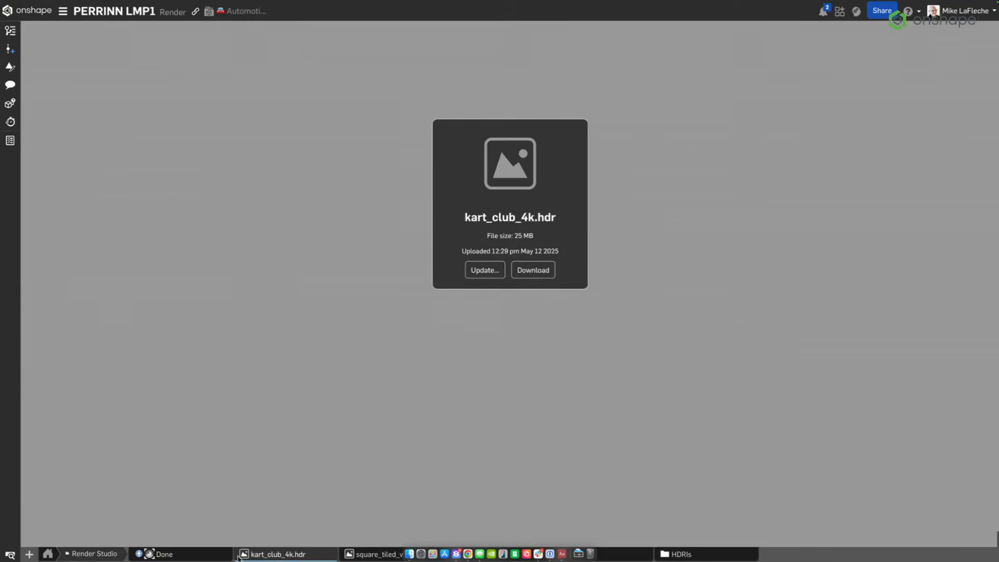
{"action": "left_click", "coordinate": [183, 556]}
{"action": "left_click", "coordinate": [10, 31]}
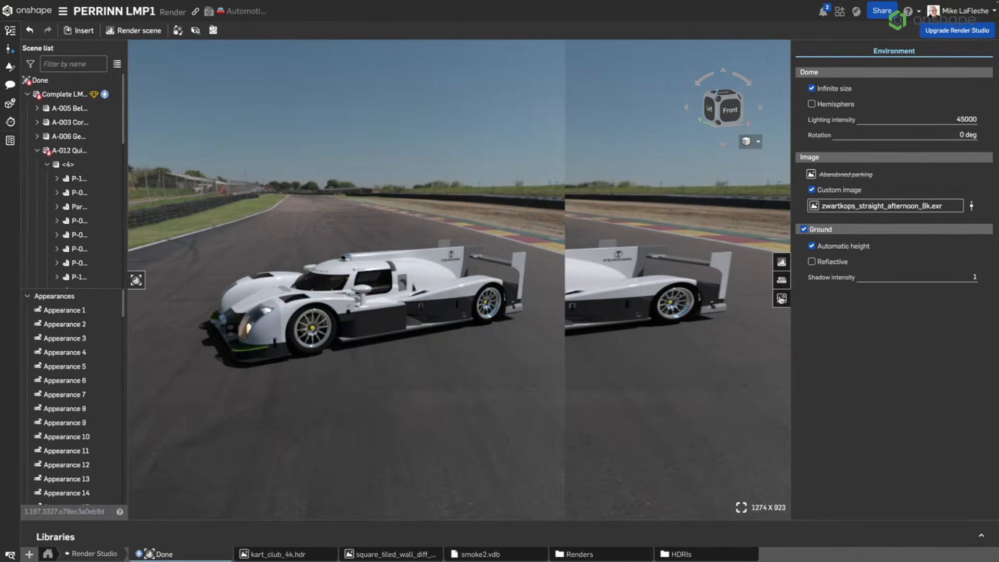
- Search the current document's custom environment images for "kart" and clear the search
{"action": "left_click", "coordinate": [781, 299]}
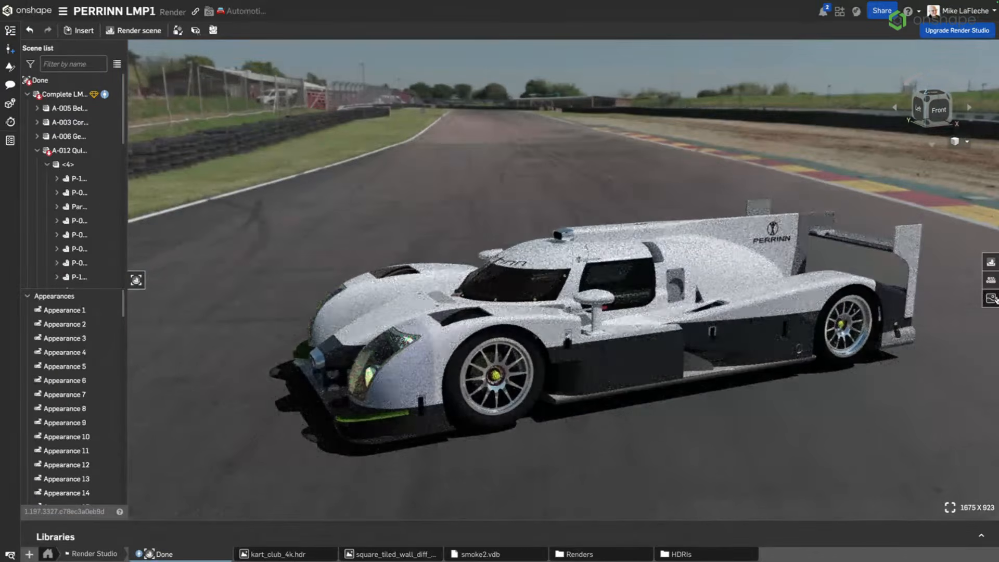
{"action": "left_click", "coordinate": [991, 299]}
{"action": "left_click", "coordinate": [885, 206]}
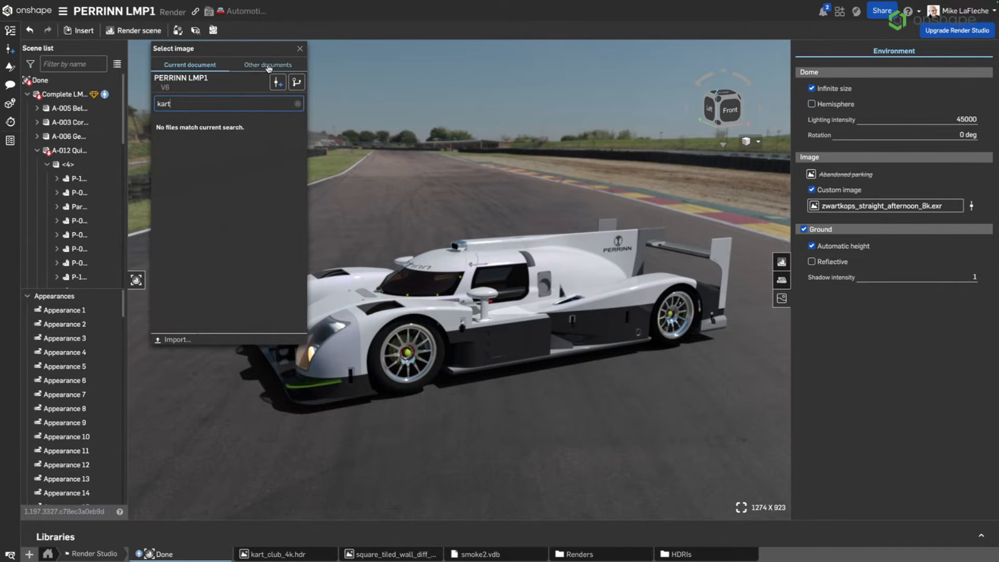
{"action": "left_click", "coordinate": [298, 103]}
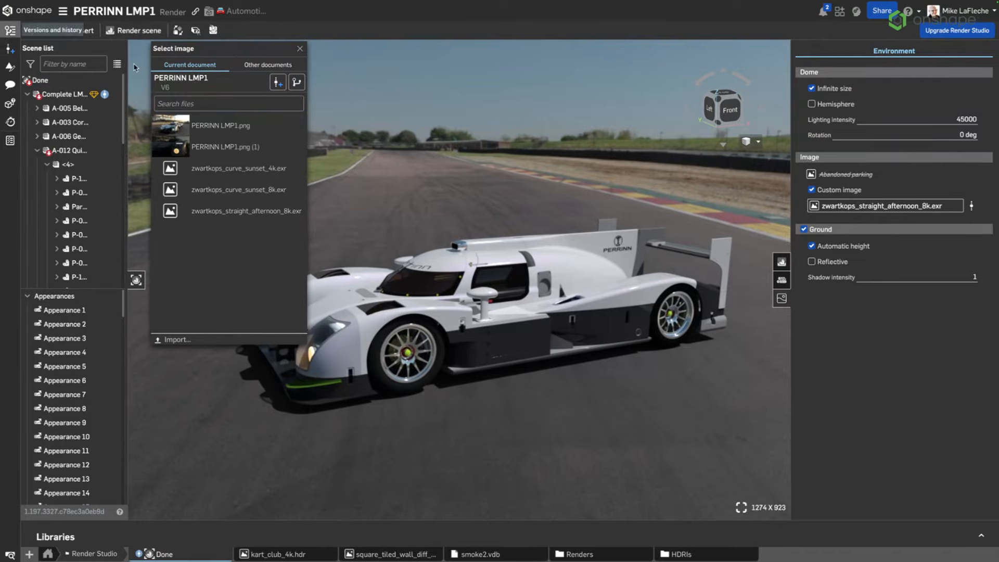
- Check the document's version history and switch the image selection to version V14
{"action": "left_click", "coordinate": [10, 31]}
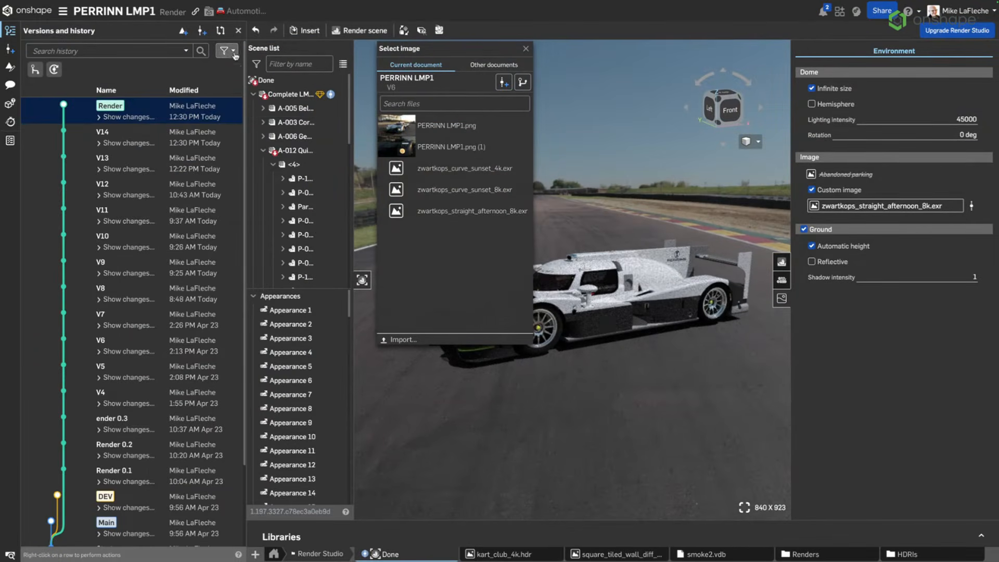
{"action": "left_click", "coordinate": [240, 31]}
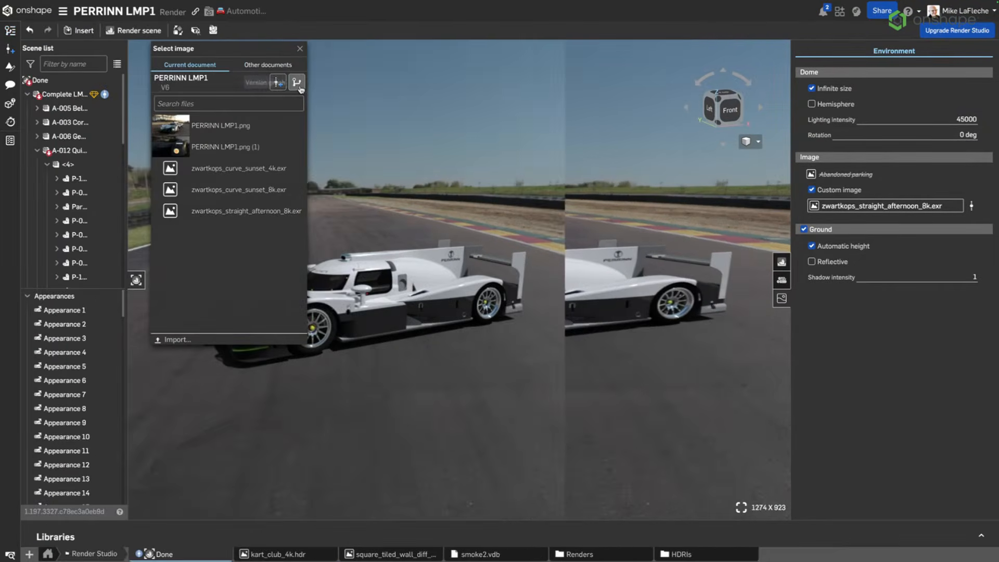
{"action": "left_click", "coordinate": [296, 82]}
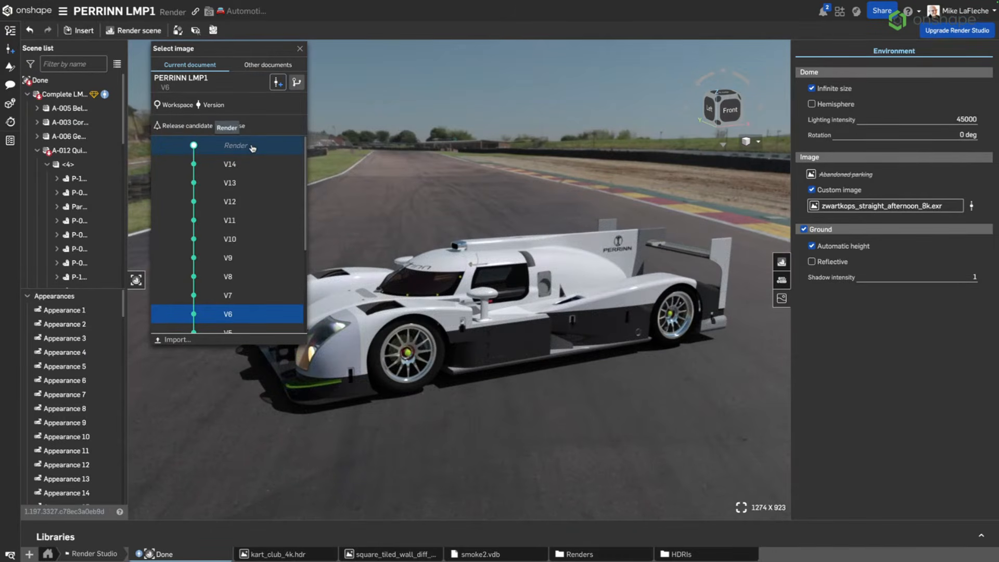
{"action": "left_click", "coordinate": [229, 164]}
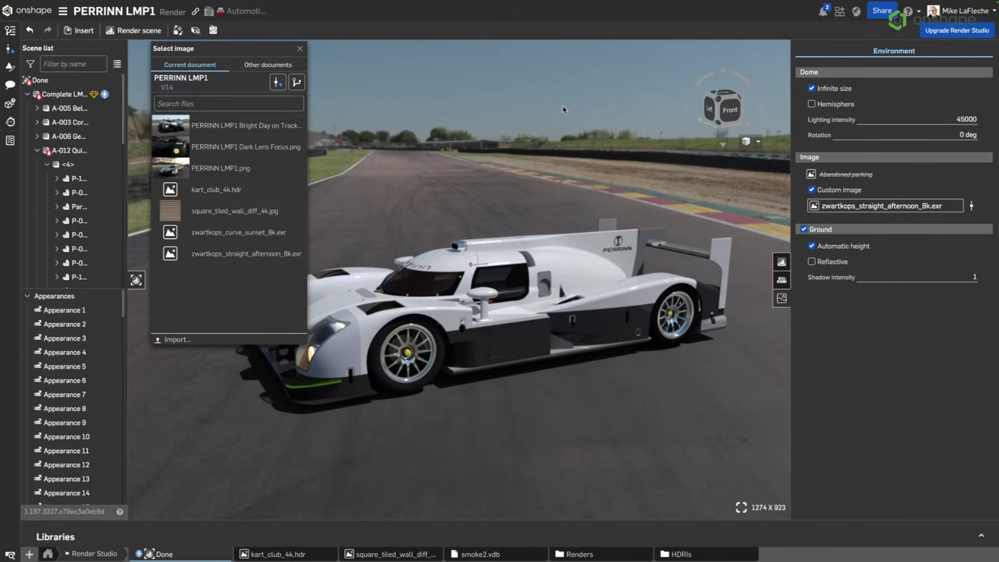
- Apply kart_club_4k.hdr as the custom environment image and examine how the car sits in it from several angles
{"action": "left_click", "coordinate": [249, 188]}
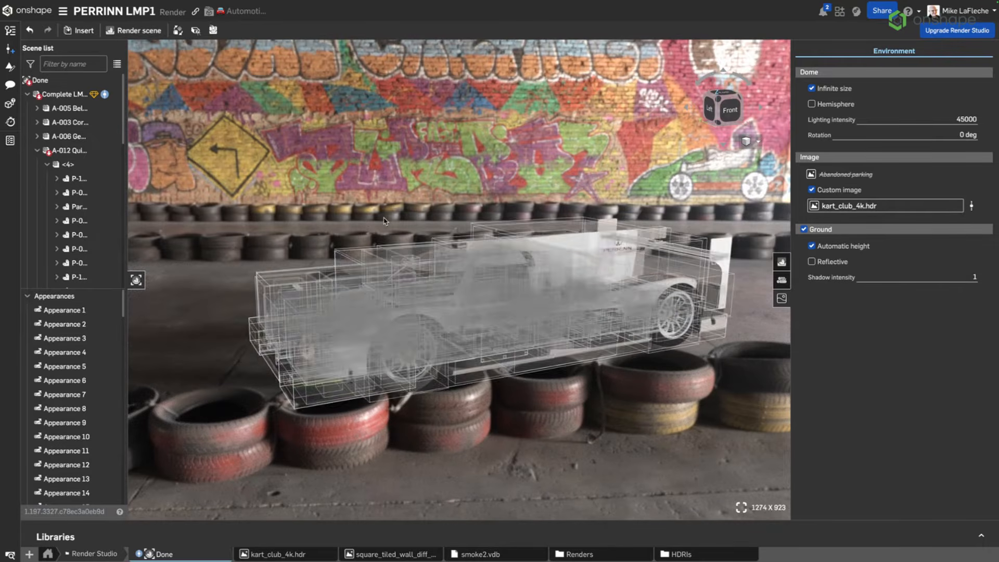
{"action": "middle_click_drag", "start_coordinate": [328, 252], "coordinate": [275, 222]}
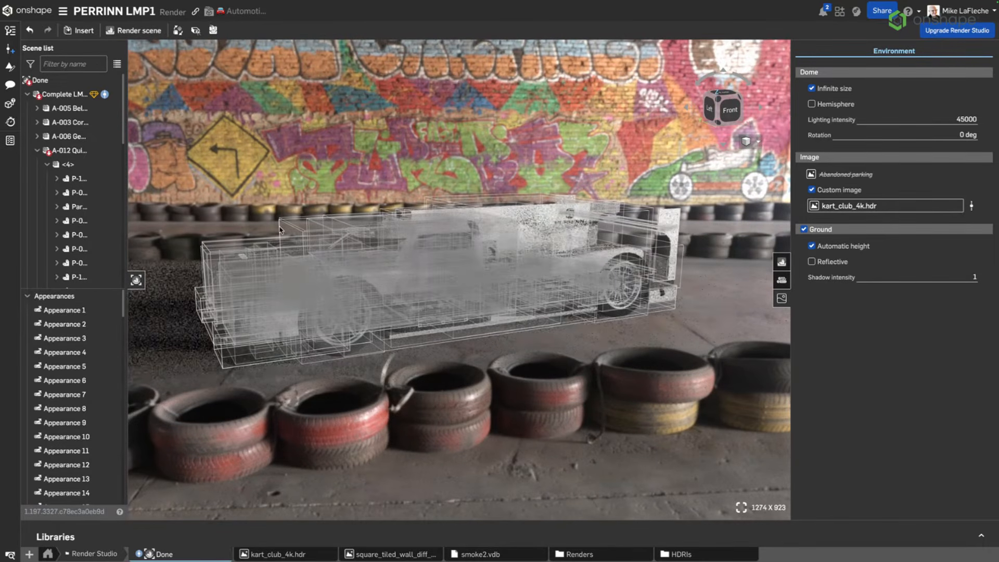
{"action": "right_click_drag", "start_coordinate": [203, 181], "coordinate": [158, 211]}
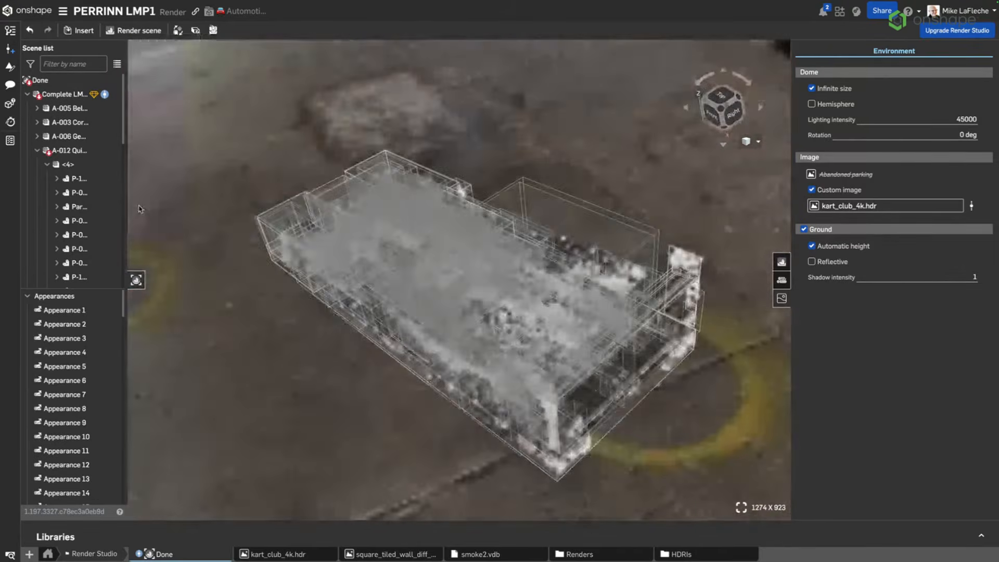
{"action": "right_click_drag", "start_coordinate": [543, 173], "coordinate": [556, 155]}
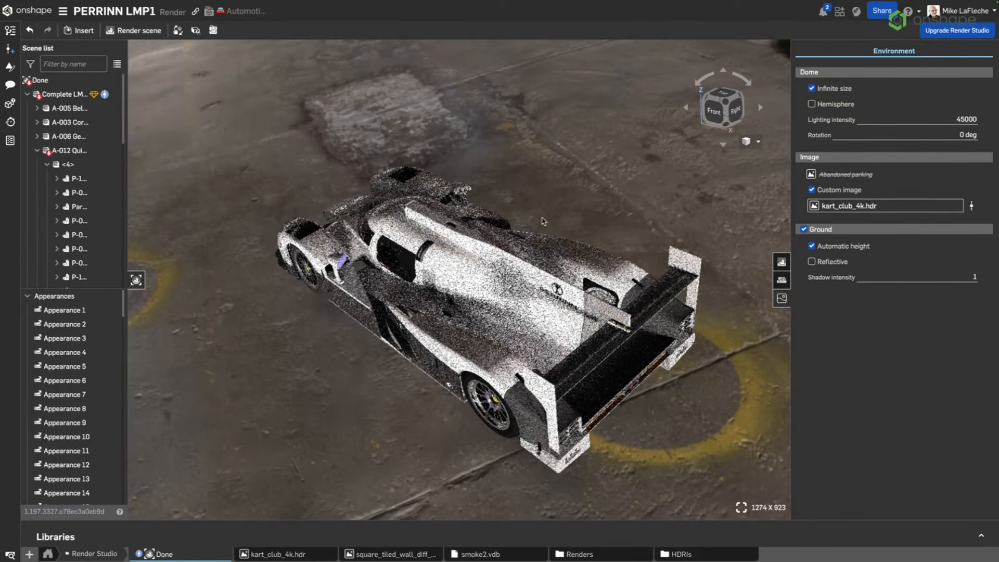
{"action": "right_click_drag", "start_coordinate": [554, 193], "coordinate": [638, 173]}
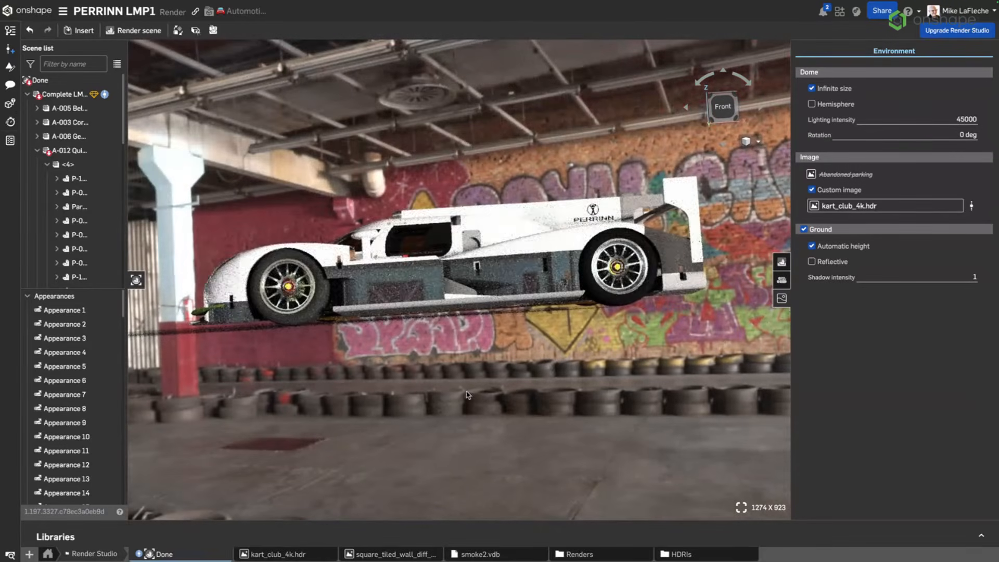
- Turn on the hemisphere dome and frame the car in a low, close front-left view on the kart track floor
{"action": "left_click", "coordinate": [836, 107]}
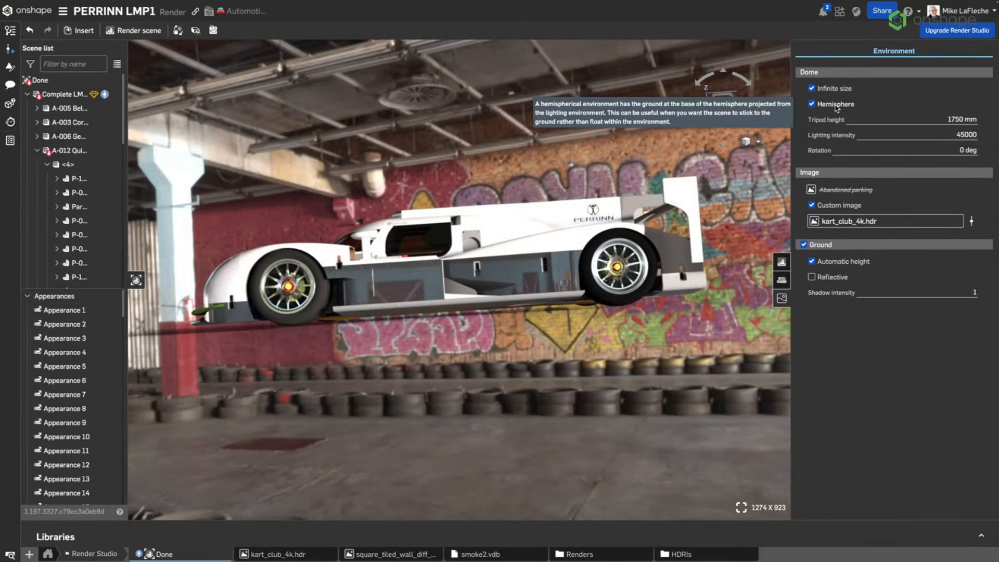
{"action": "right_click_drag", "start_coordinate": [488, 282], "coordinate": [380, 263]}
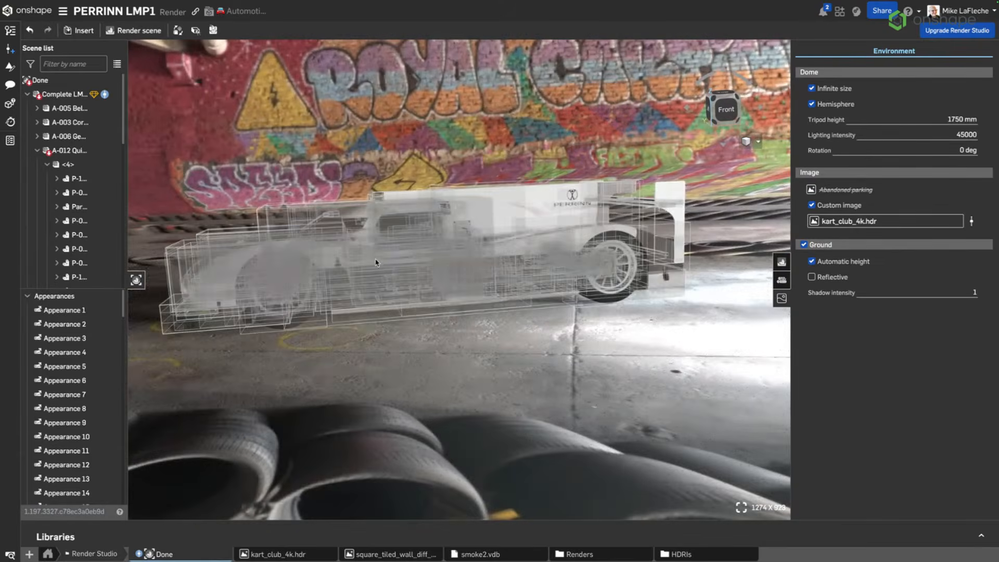
{"action": "middle_click_drag", "start_coordinate": [383, 266], "coordinate": [462, 284]}
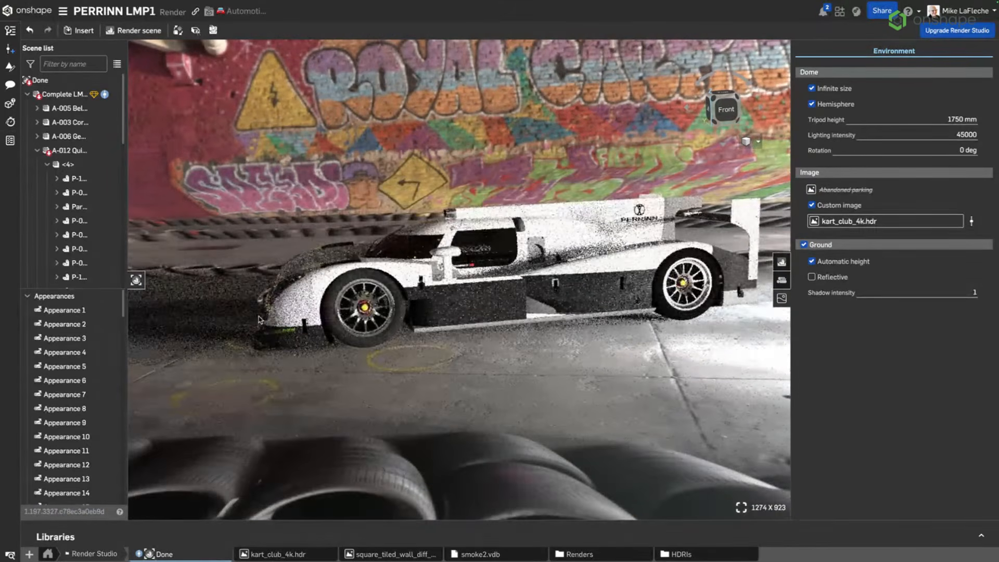
{"action": "right_click_drag", "start_coordinate": [206, 313], "coordinate": [271, 362]}
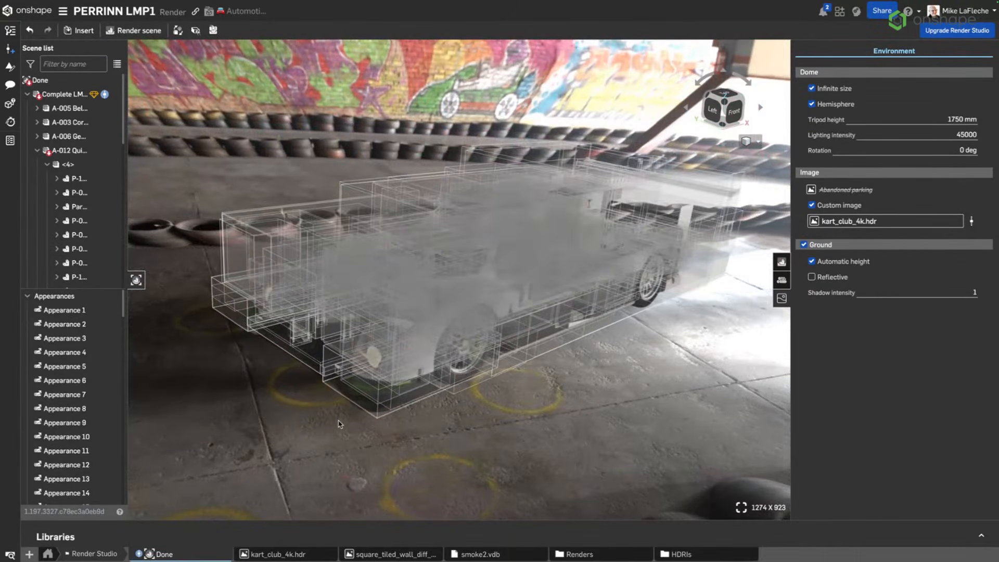
{"action": "scroll", "coordinate": [280, 334], "scroll_direction": "up", "scroll_amount": 3}
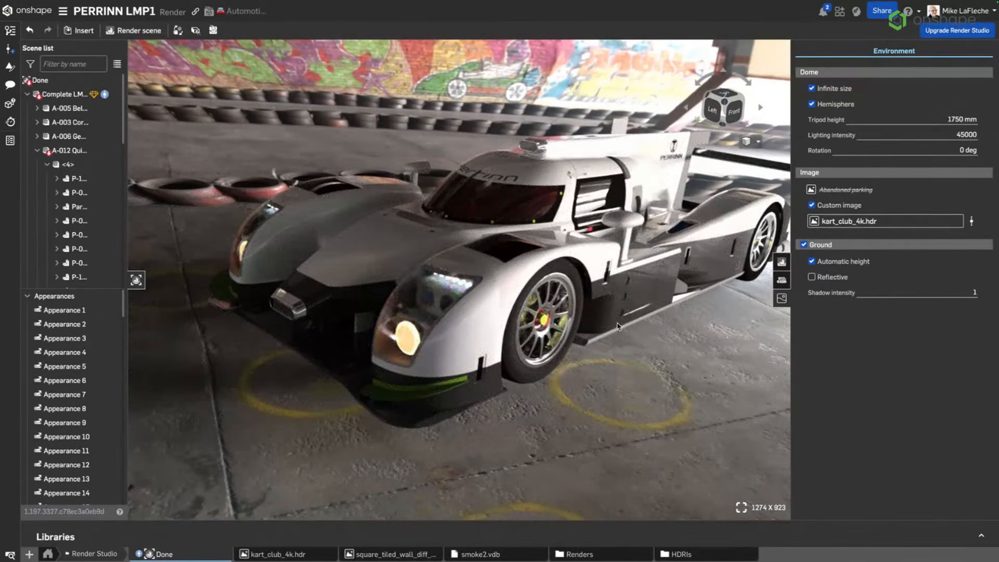
{"action": "mouse_move", "coordinate": [610, 314]}
{"action": "right_mouse_down"}
{"action": "mouse_move", "coordinate": [573, 315]}
{"action": "mouse_move", "coordinate": [623, 320]}
{"action": "right_mouse_up"}
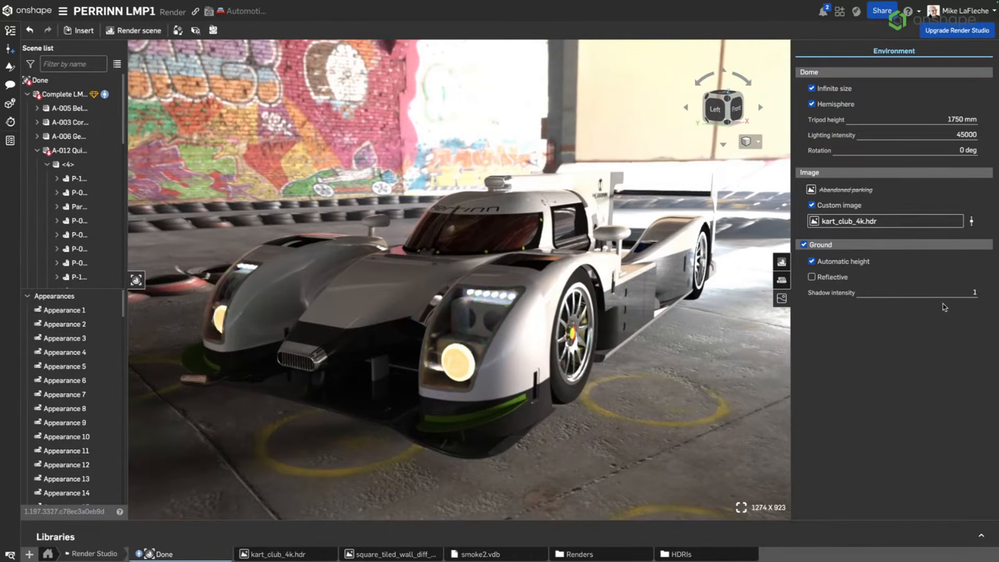
- Make the ground reflective with a reflectivity of 0.2 and a roughness of 0.04
{"action": "left_click", "coordinate": [834, 278]}
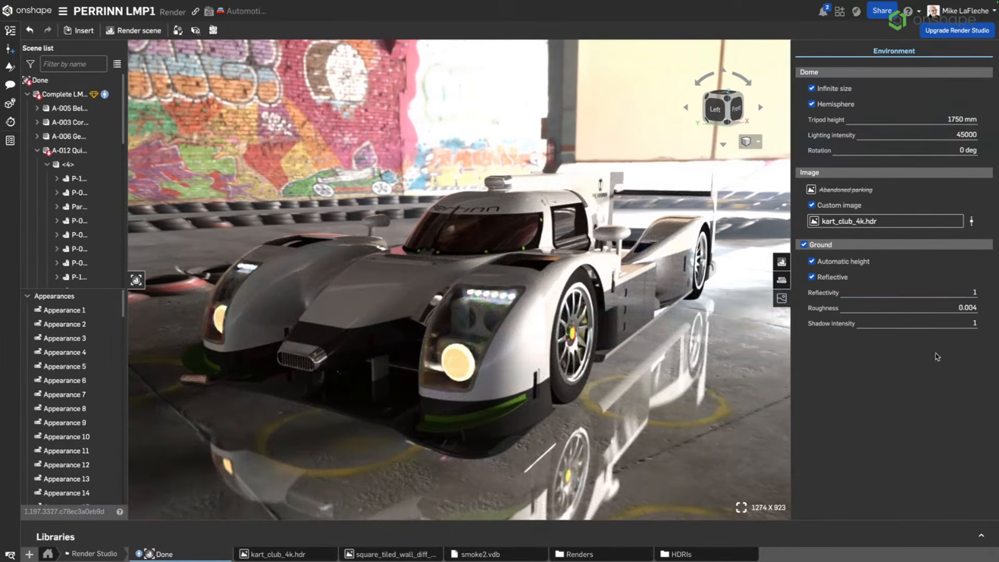
{"action": "left_click", "coordinate": [945, 295]}
{"action": "key", "text": "BackSpace"}
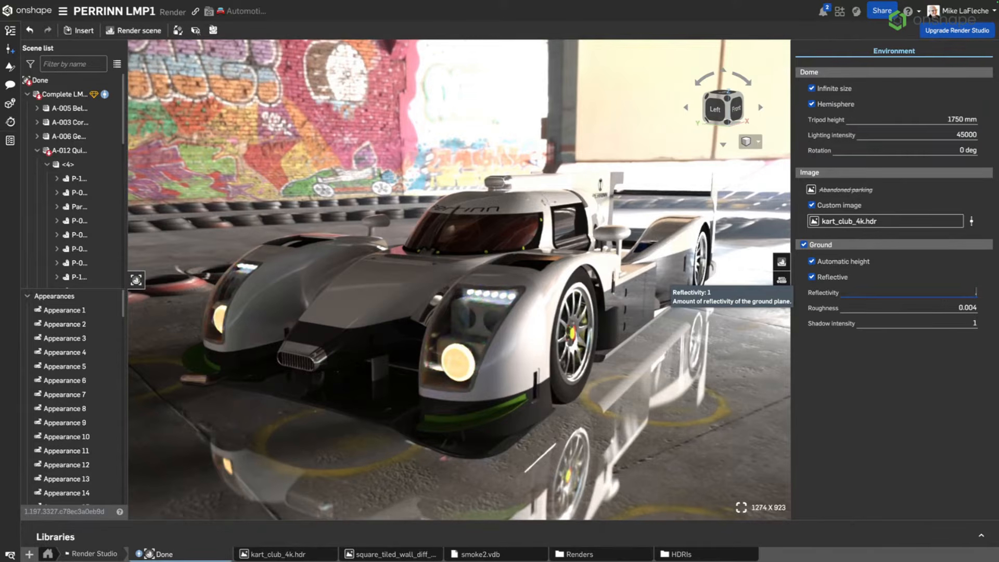
{"action": "key", "text": "Return"}
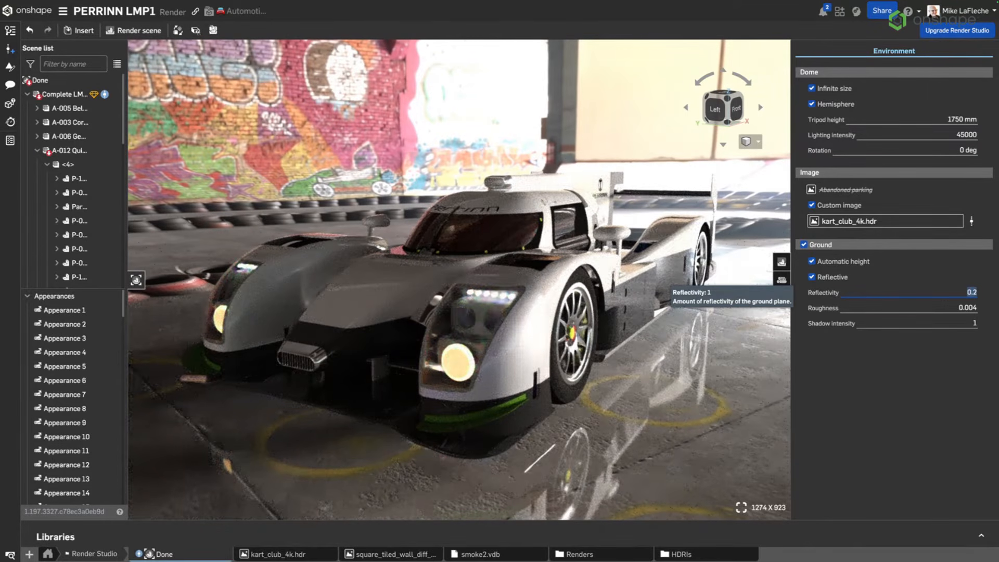
{"action": "left_click", "coordinate": [932, 308]}
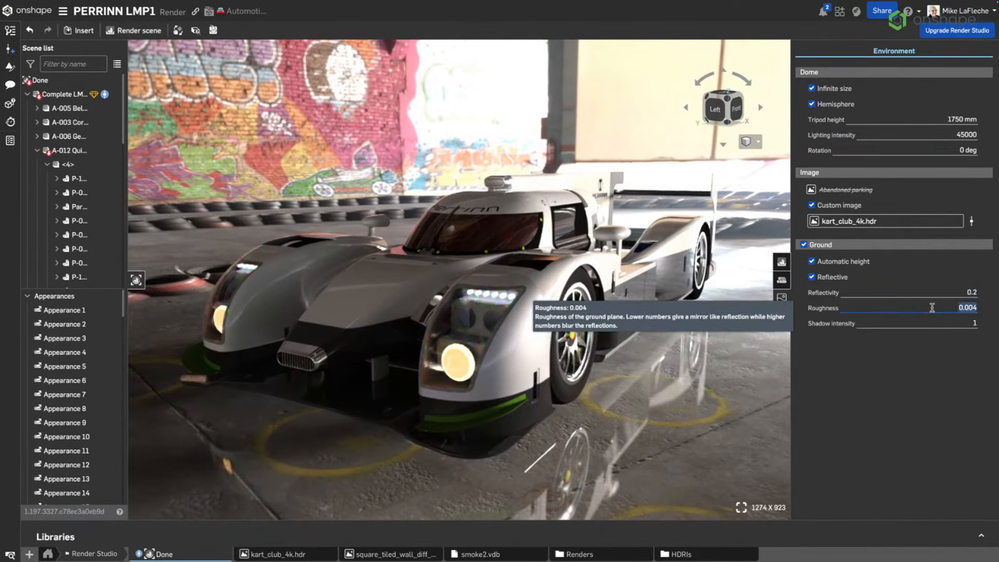
{"action": "type", "text": ".04"}
{"action": "key", "text": "Return"}
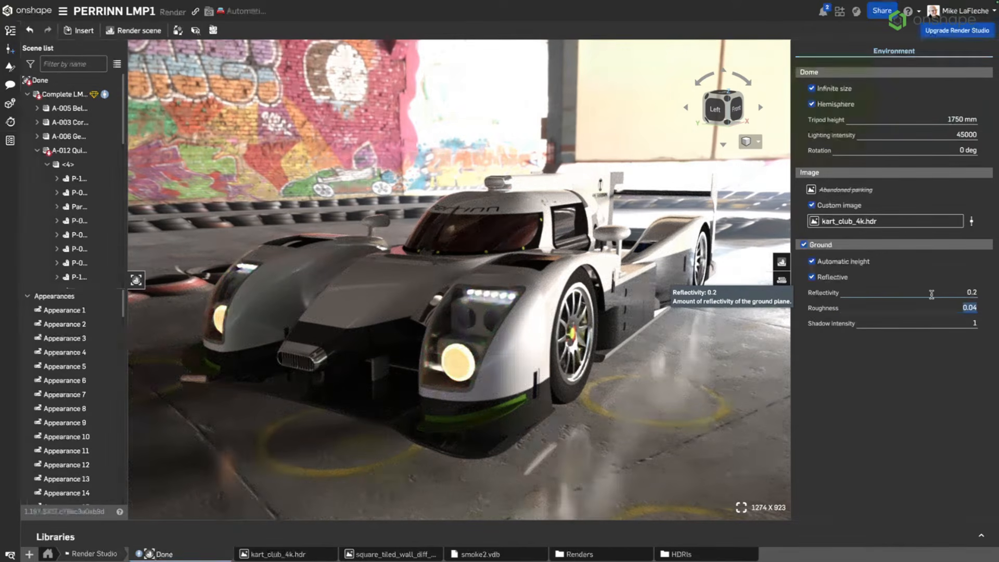
{"action": "left_click", "coordinate": [966, 405]}
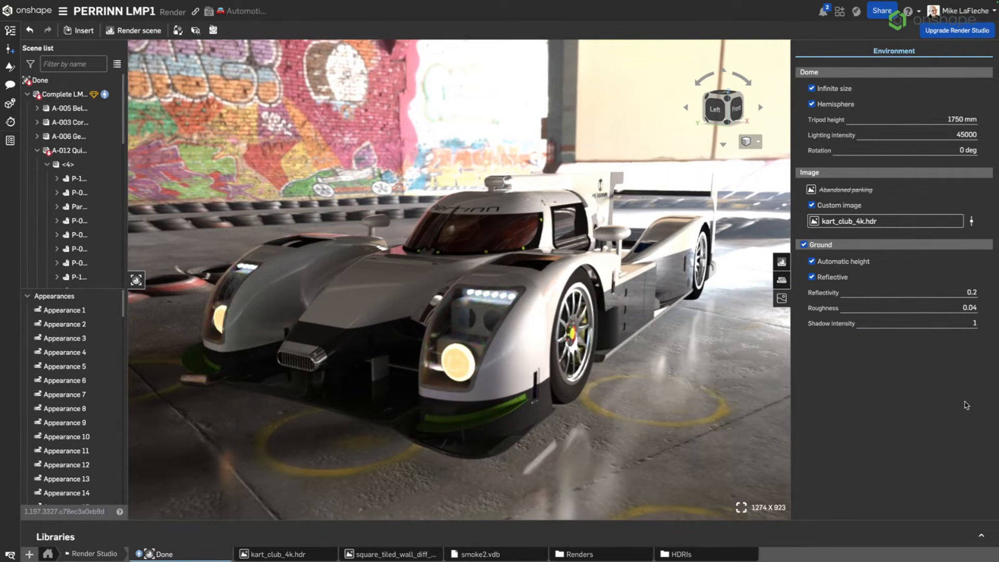
- Set up the scene render at HD (1080) resolution, PNG format and Production quality, and download the image
{"action": "left_click", "coordinate": [479, 303]}
{"action": "left_click", "coordinate": [147, 33]}
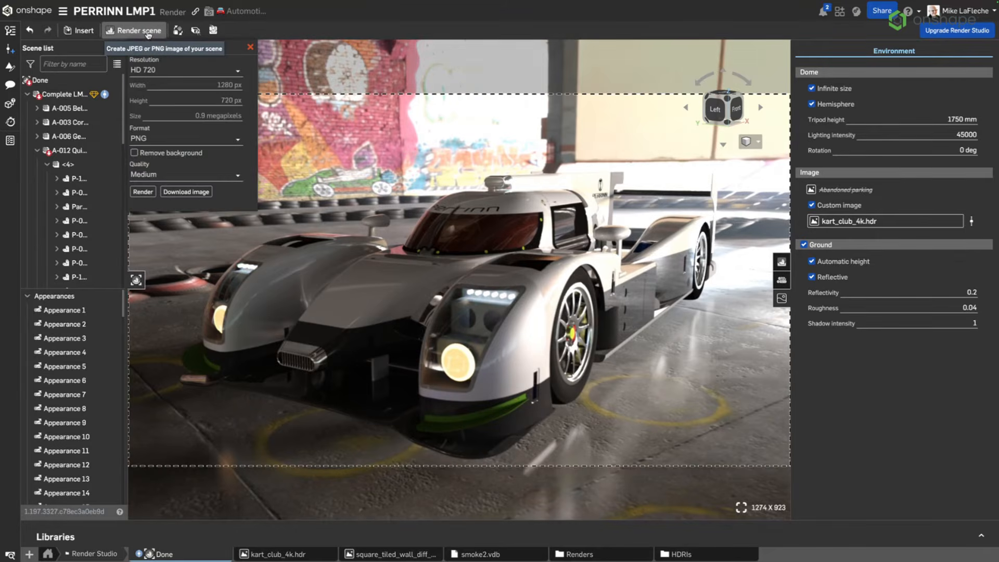
{"action": "left_click", "coordinate": [223, 71]}
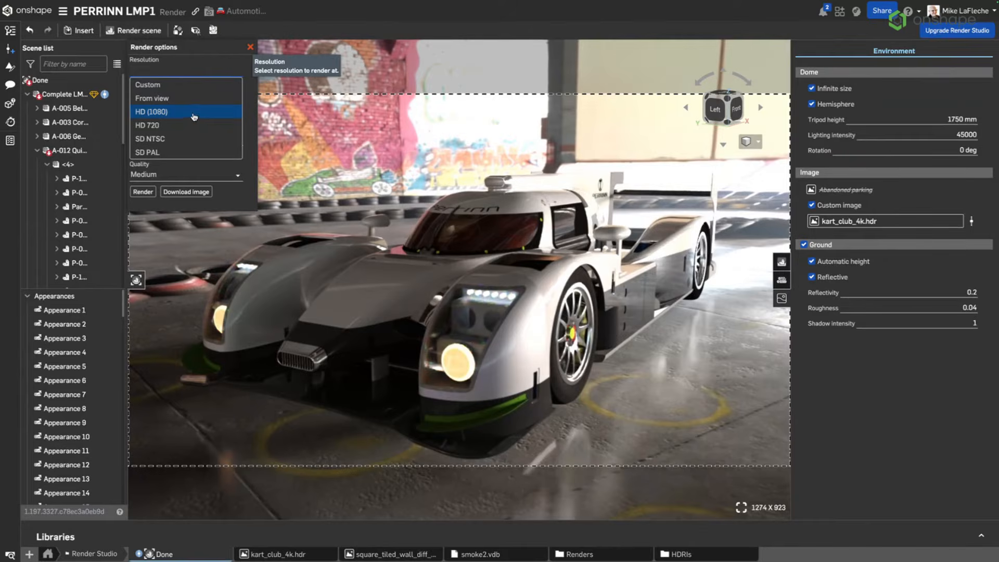
{"action": "left_click", "coordinate": [194, 118]}
{"action": "left_click", "coordinate": [188, 73]}
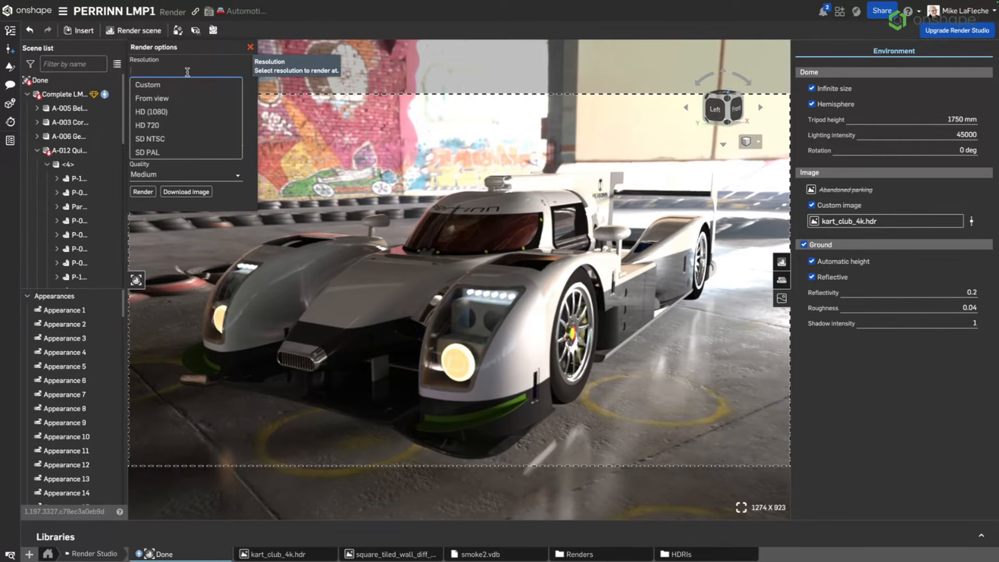
{"action": "left_click", "coordinate": [164, 113]}
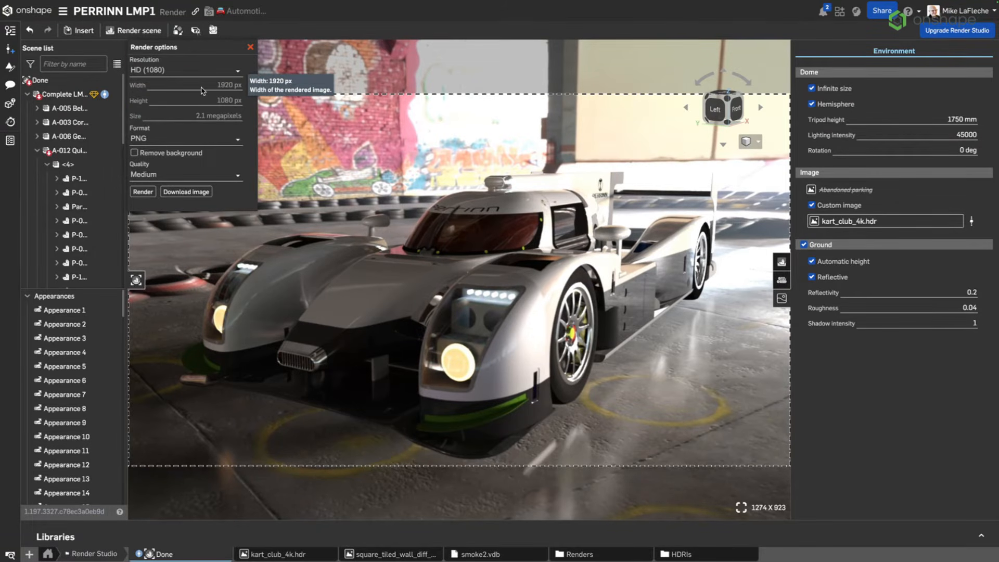
{"action": "left_click", "coordinate": [155, 139]}
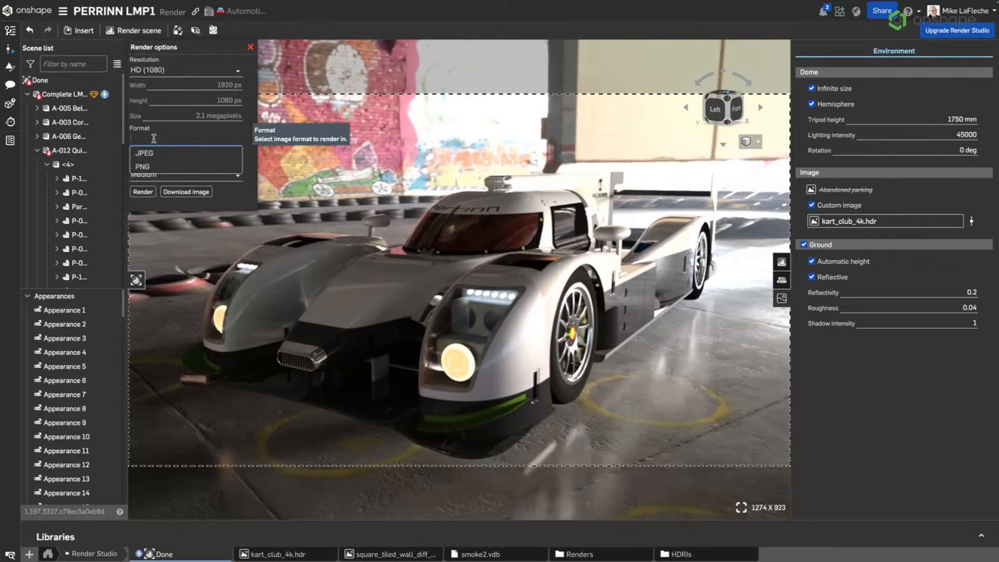
{"action": "left_click", "coordinate": [154, 166]}
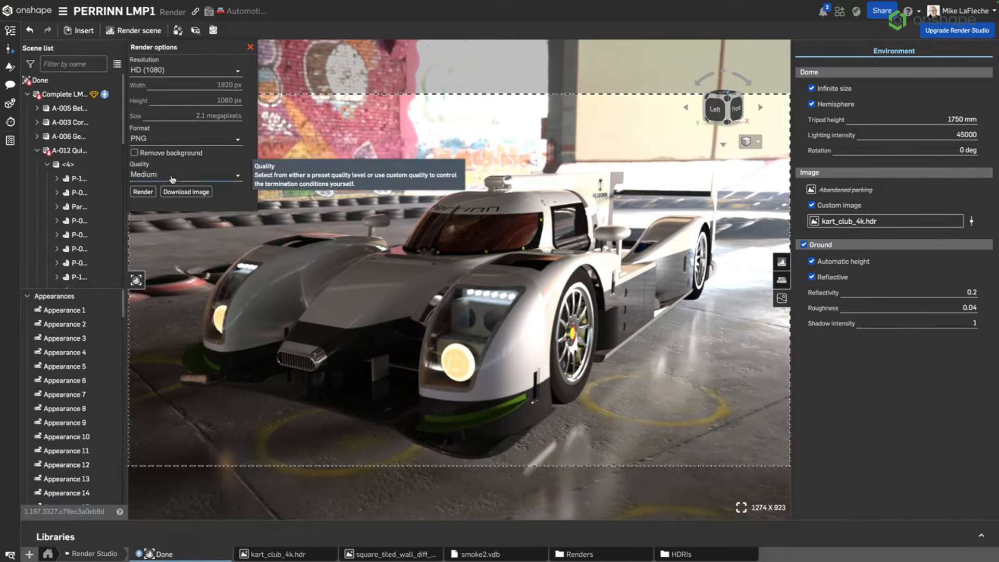
{"action": "left_click", "coordinate": [174, 176]}
{"action": "left_click", "coordinate": [177, 203]}
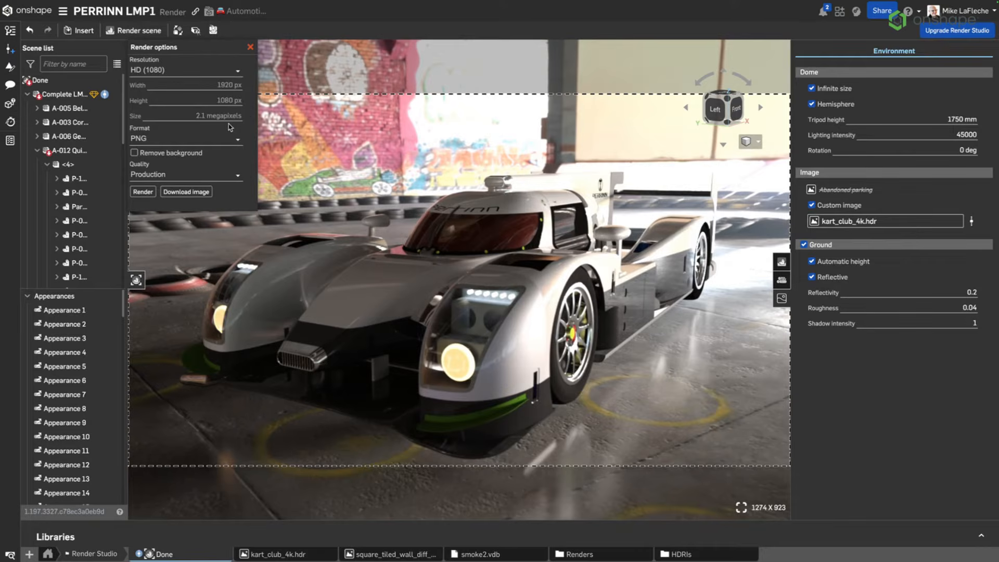
{"action": "left_click", "coordinate": [197, 193]}
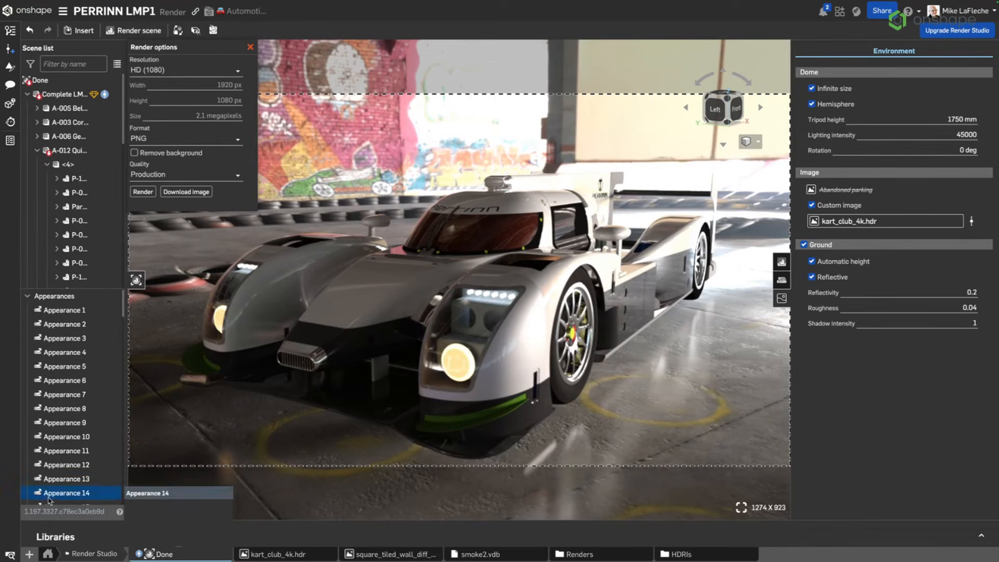
- Open the downloaded PERRINN LMP1.png from Finder, inspect it enlarged, close it and switch back to Onshape in Chrome
{"action": "left_click", "coordinate": [10, 555]}
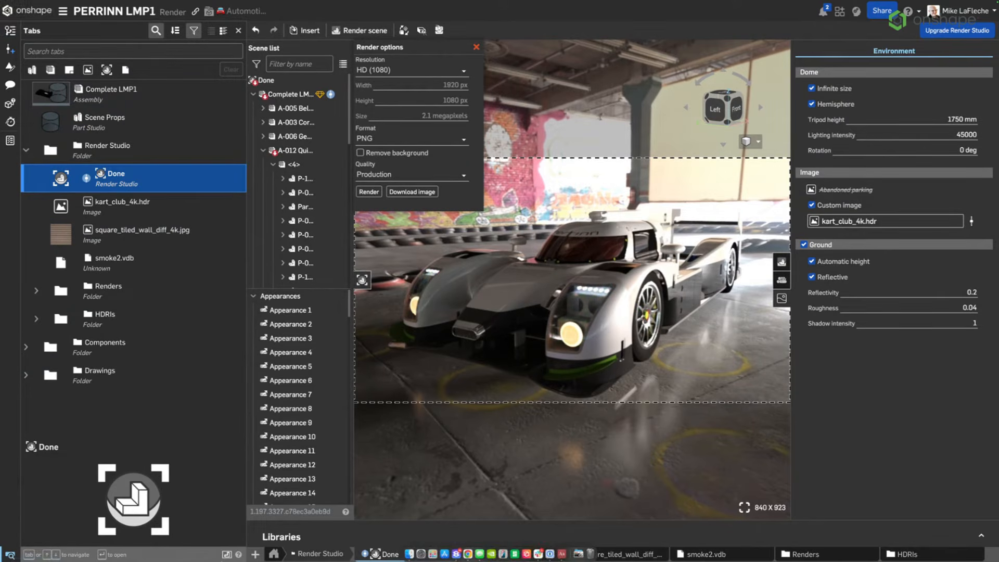
{"action": "mouse_move", "coordinate": [408, 550]}
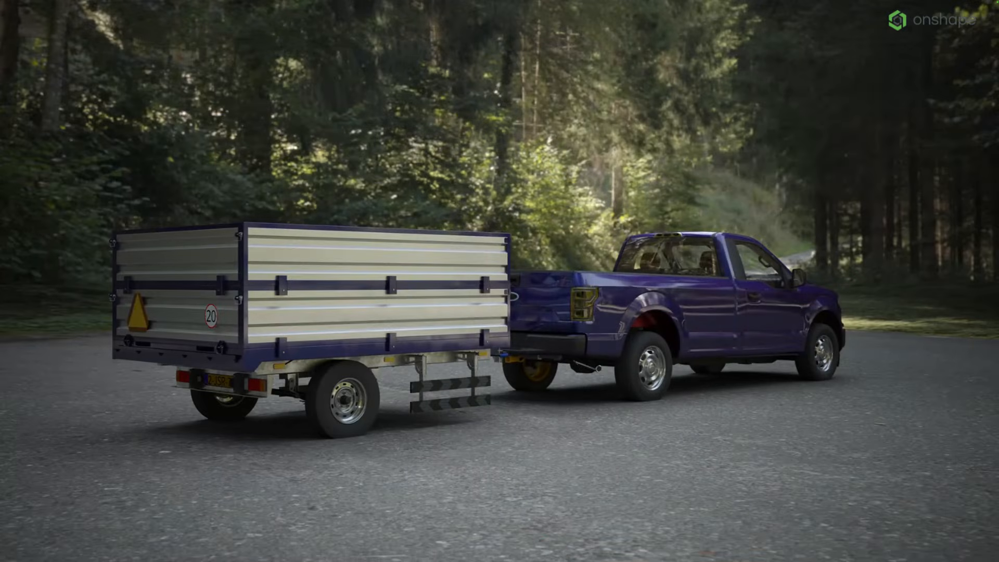
{"action": "left_click_drag", "start_coordinate": [0, 235], "coordinate": [298, 104]}
{"action": "left_click", "coordinate": [383, 365]}
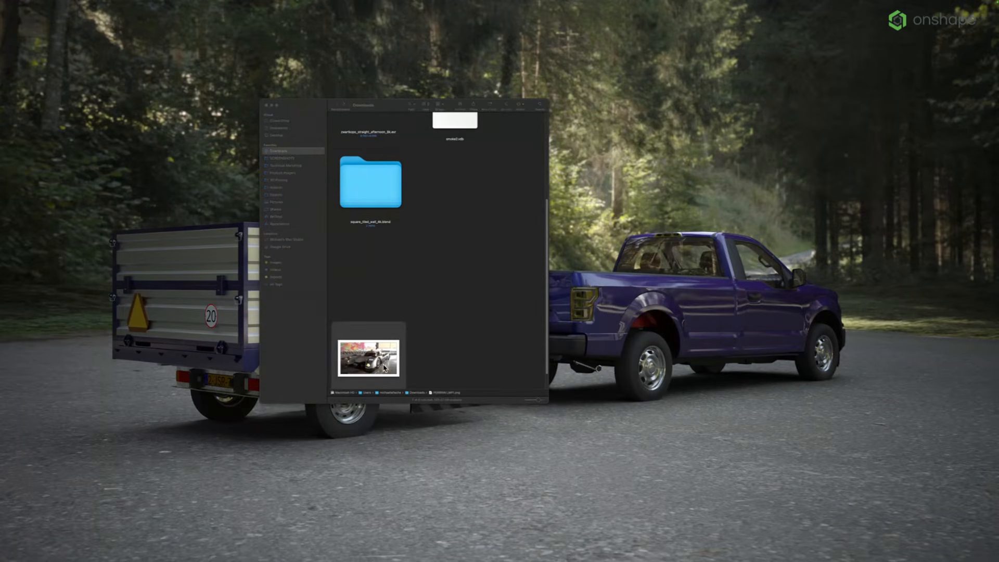
{"action": "left_click_drag", "start_coordinate": [604, 561], "coordinate": [314, 39]}
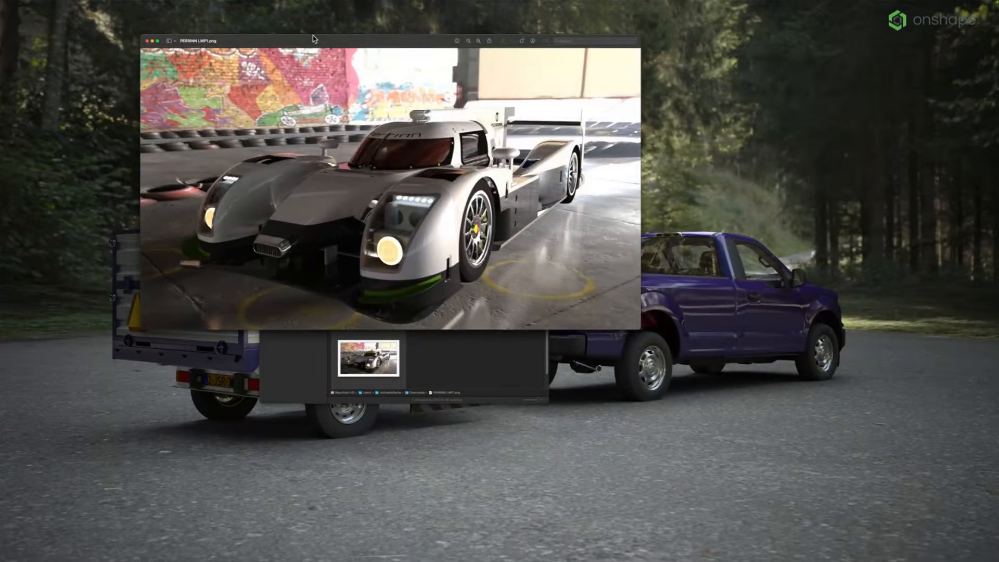
{"action": "double_click", "coordinate": [313, 39]}
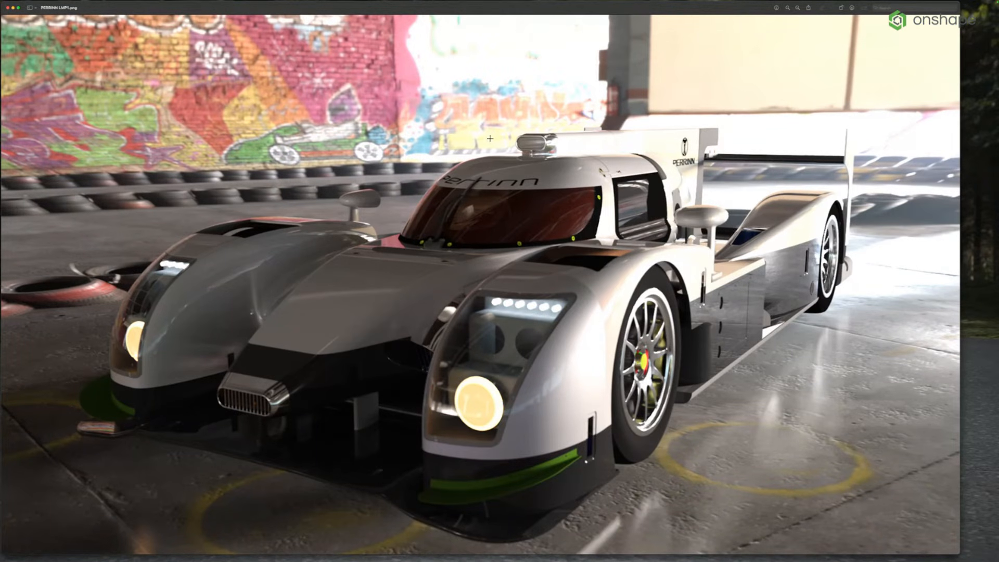
{"action": "left_click", "coordinate": [7, 8]}
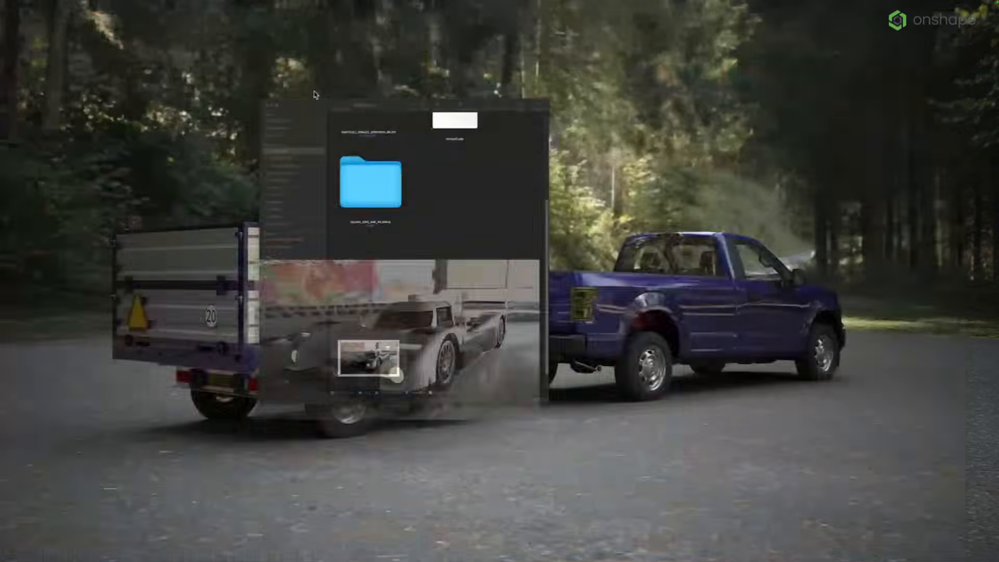
{"action": "key", "text": "ctrl+Up"}
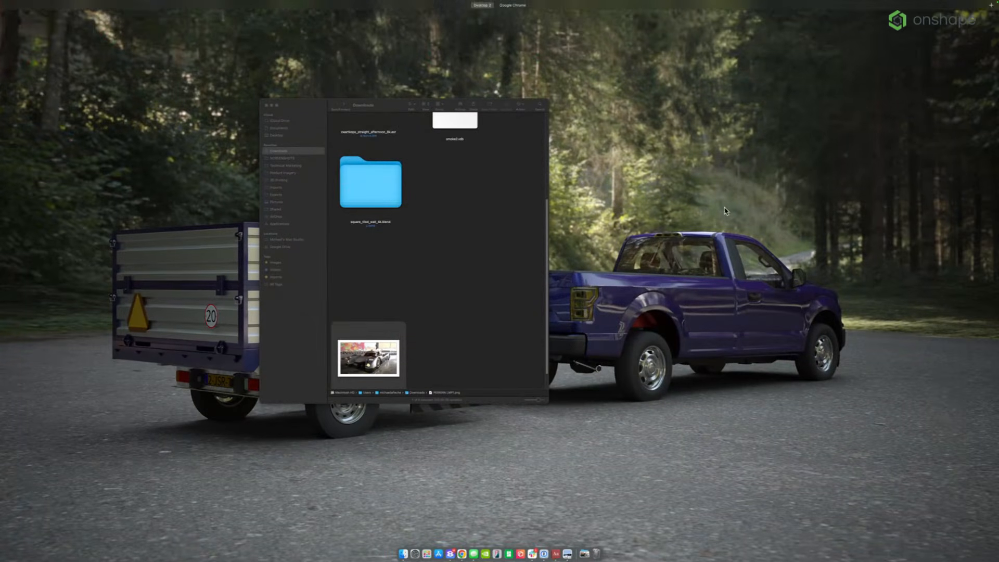
{"action": "mouse_move", "coordinate": [499, 4]}
{"action": "left_click", "coordinate": [526, 20]}
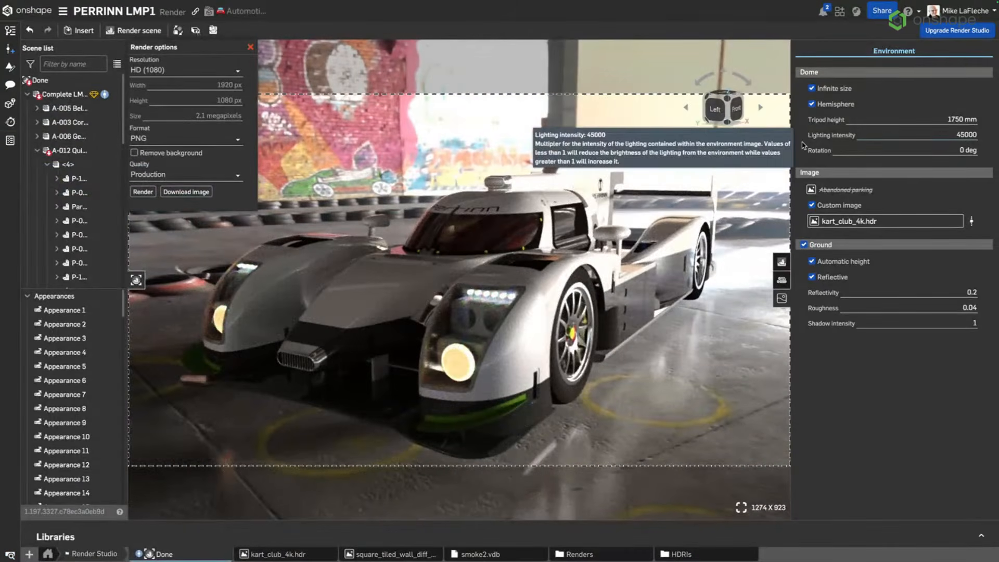
- Close the render options and review the camera's field of view settings
{"action": "left_click", "coordinate": [750, 141]}
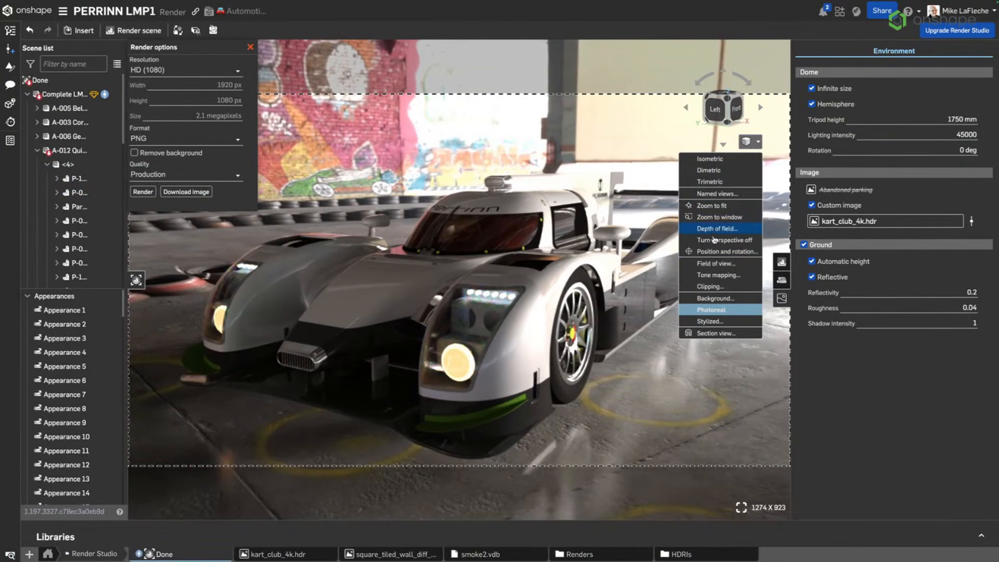
{"action": "left_click", "coordinate": [717, 264]}
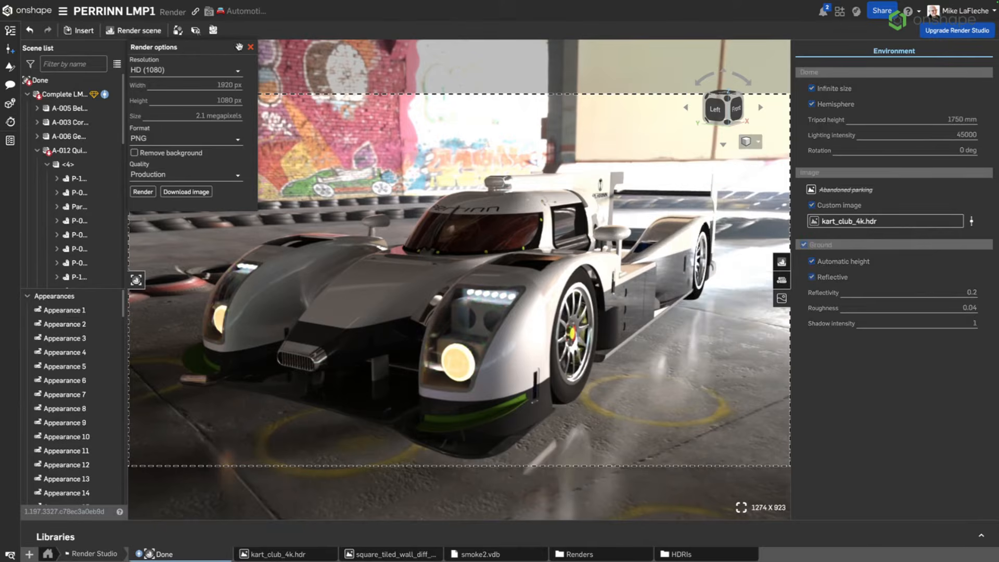
{"action": "left_click", "coordinate": [249, 48]}
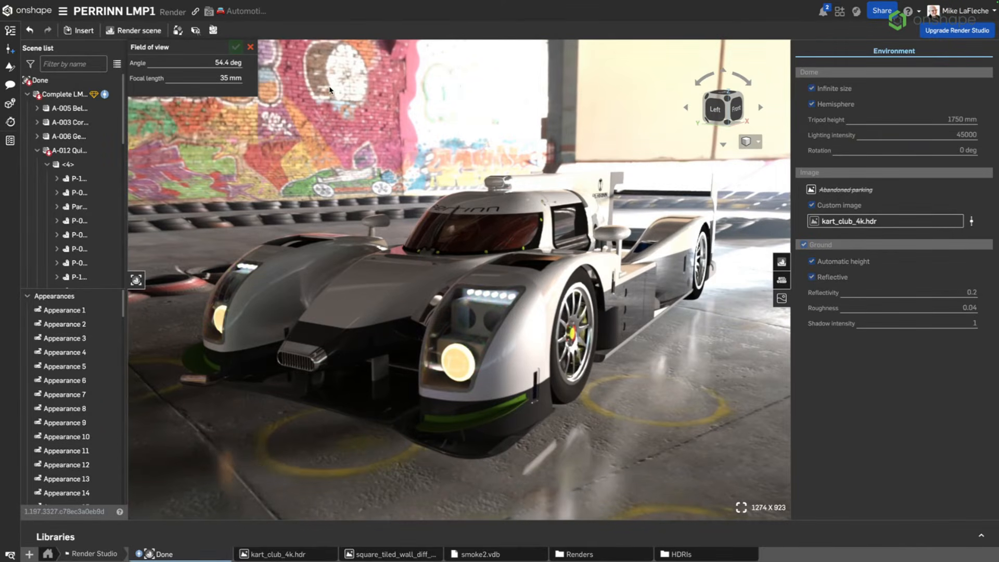
{"action": "left_click", "coordinate": [241, 48]}
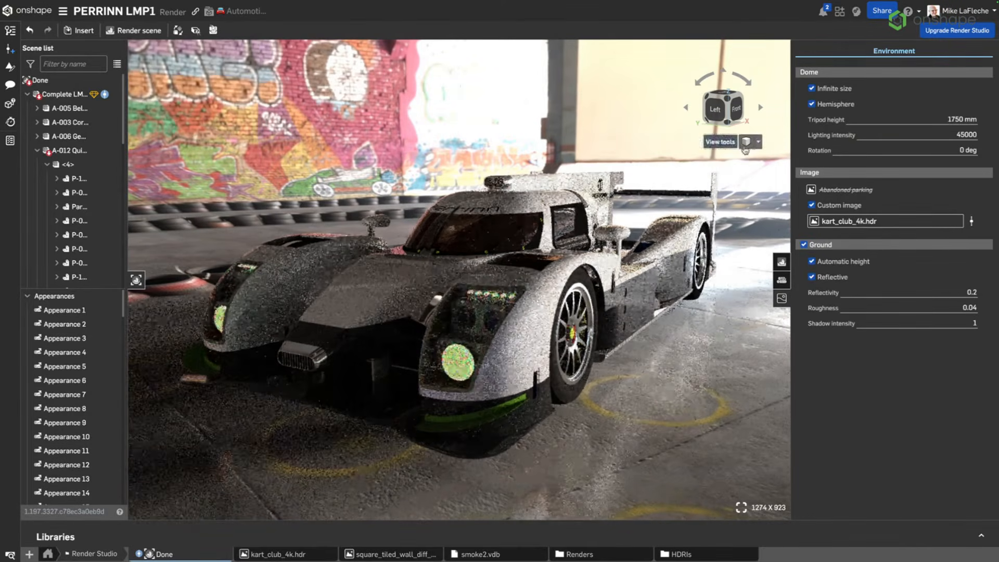
- Set the depth of field F-number to 1.4 and pick the focus point on the car's windshield
{"action": "left_click", "coordinate": [750, 142]}
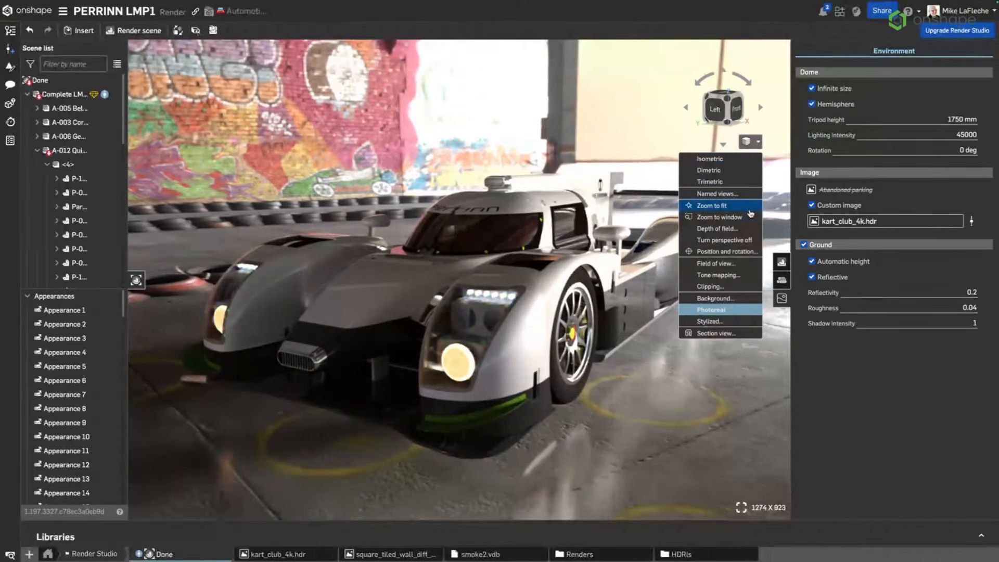
{"action": "left_click", "coordinate": [732, 229]}
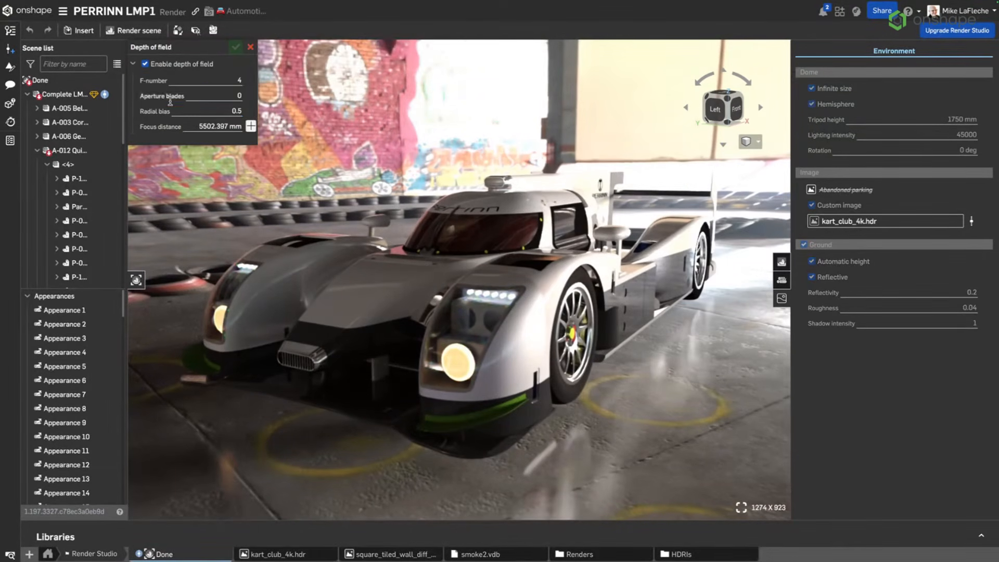
{"action": "left_click", "coordinate": [209, 79]}
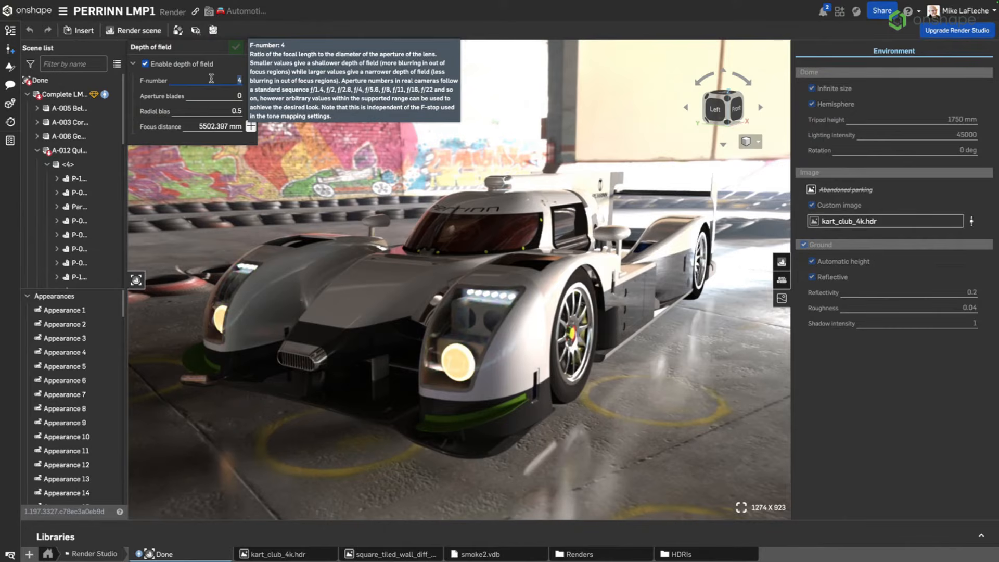
{"action": "type", "text": "1.4"}
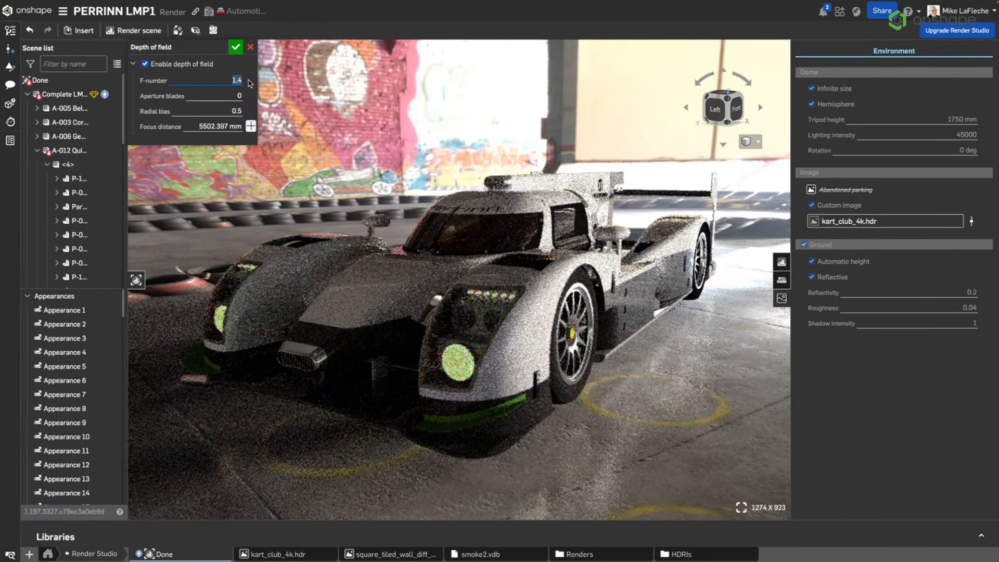
{"action": "left_click", "coordinate": [251, 126]}
{"action": "left_click", "coordinate": [503, 231]}
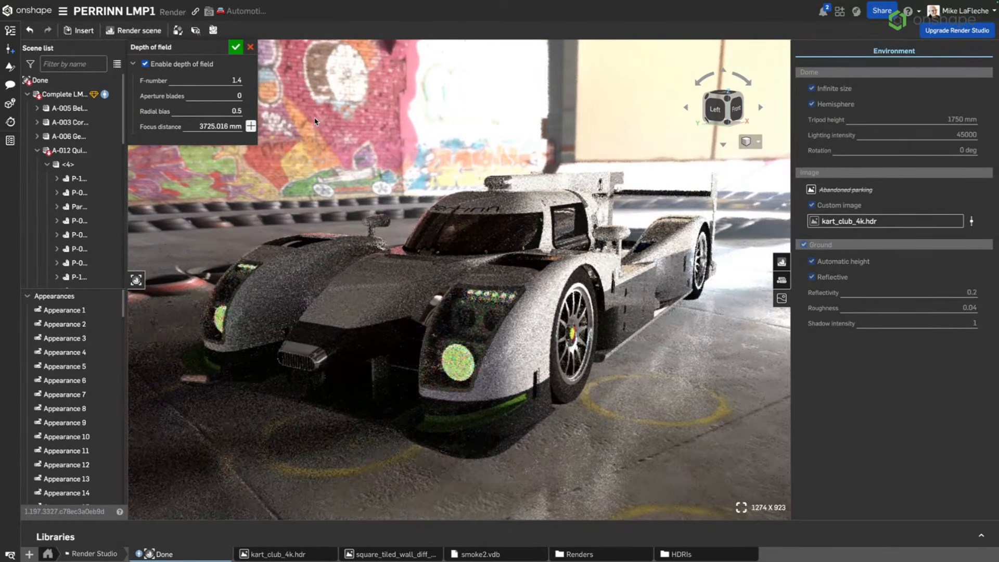
{"action": "left_click", "coordinate": [235, 49]}
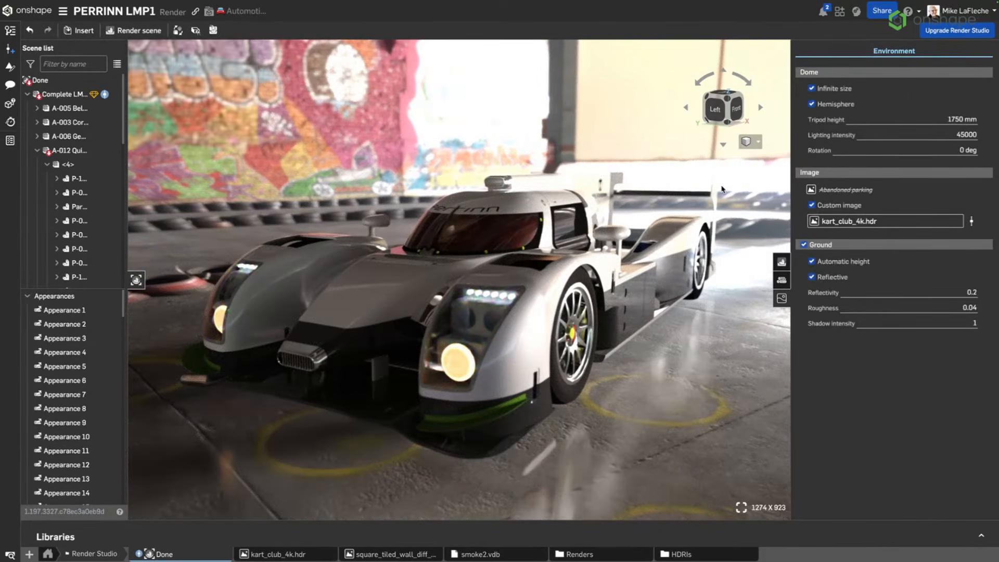
- Try a 16 mm focal length for the field of view, and settle on 50 mm
{"action": "left_click", "coordinate": [752, 141]}
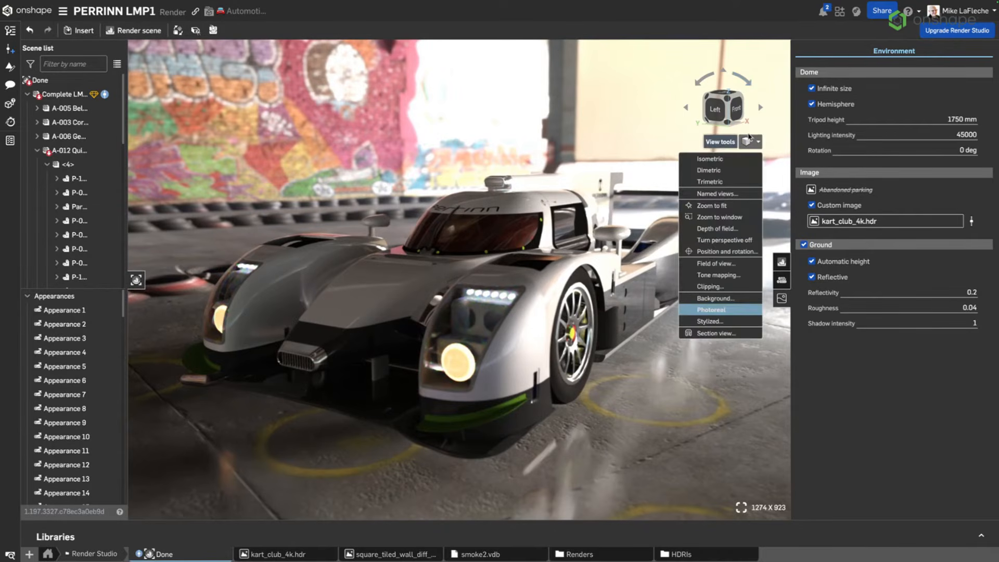
{"action": "left_click", "coordinate": [713, 262]}
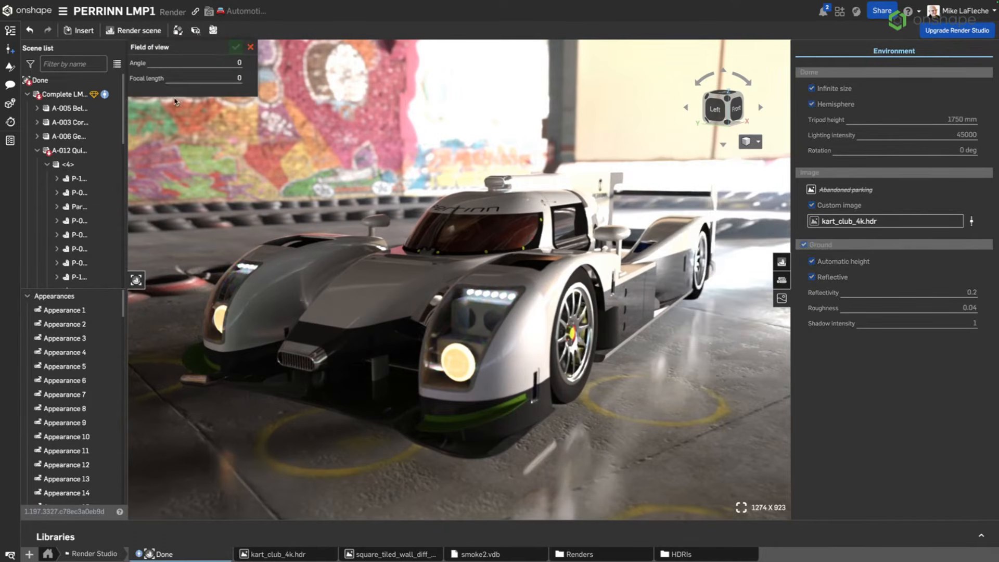
{"action": "left_click", "coordinate": [203, 77]}
{"action": "type", "text": "16"}
{"action": "key", "text": "Return"}
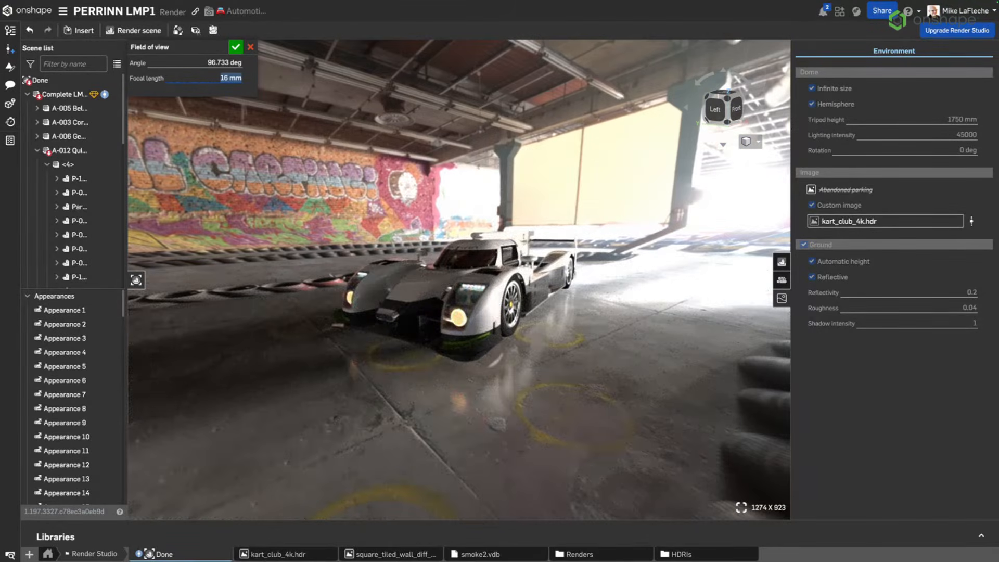
{"action": "type", "text": "50"}
{"action": "key", "text": "Return"}
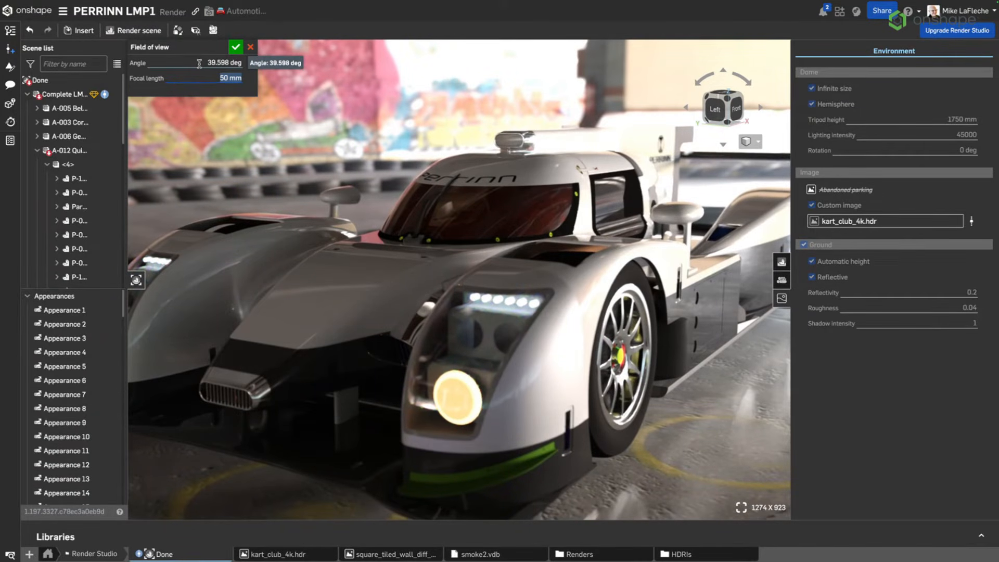
{"action": "left_click", "coordinate": [236, 47]}
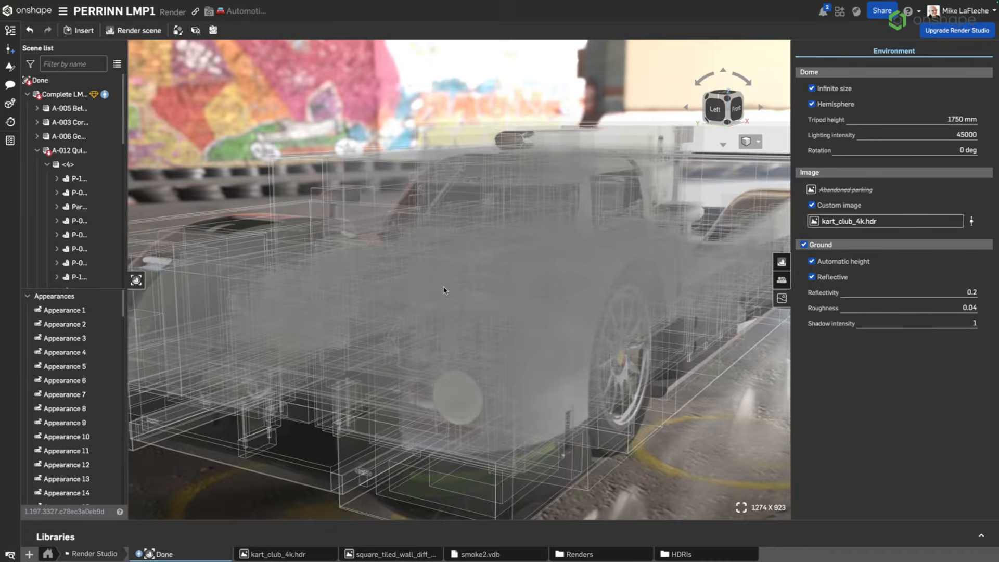
- Reframe the view so the whole car is visible and disable depth of field
{"action": "scroll", "coordinate": [444, 290], "scroll_direction": "down", "scroll_amount": 5}
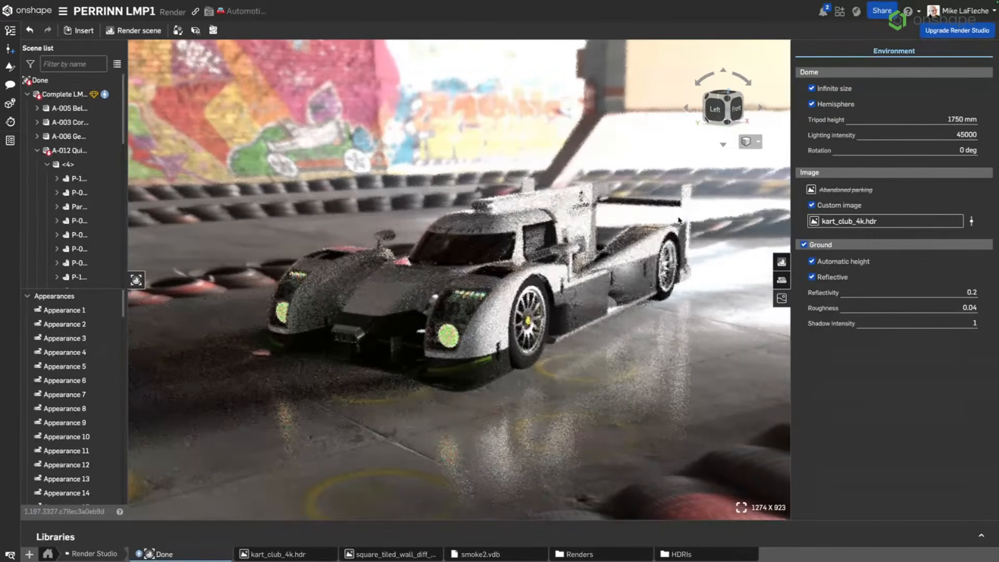
{"action": "right_click_drag", "start_coordinate": [657, 239], "coordinate": [713, 182]}
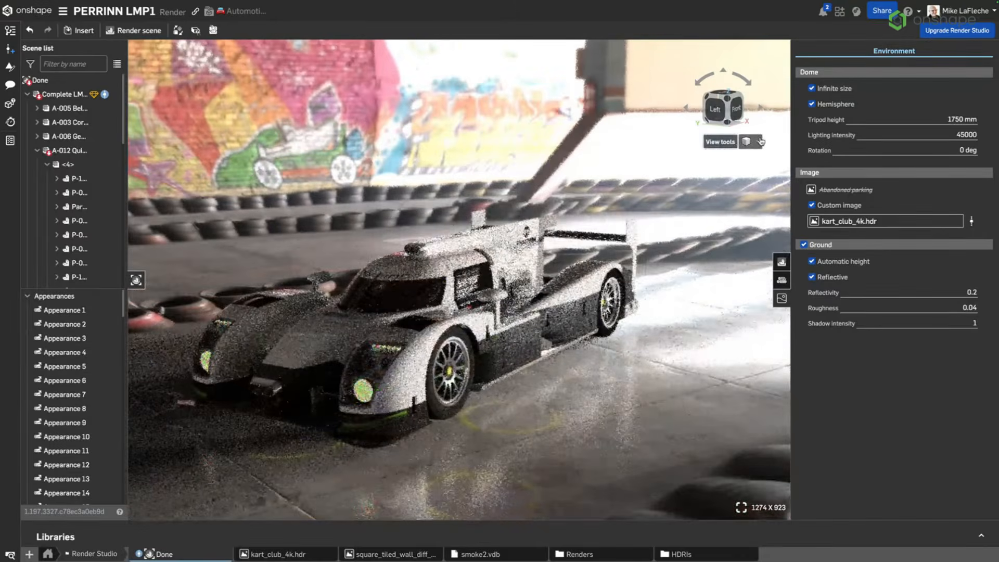
{"action": "left_click", "coordinate": [759, 140]}
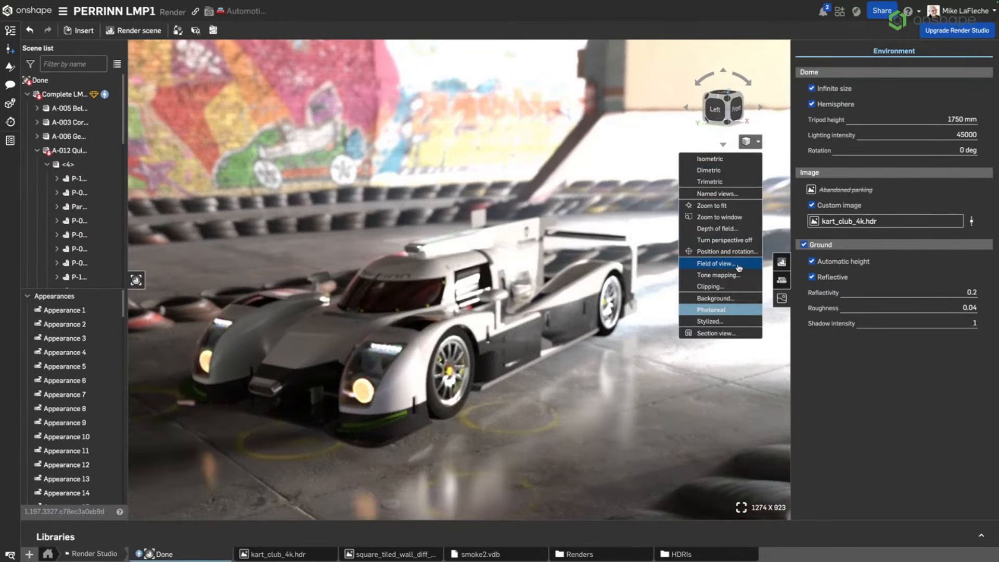
{"action": "left_click", "coordinate": [719, 229]}
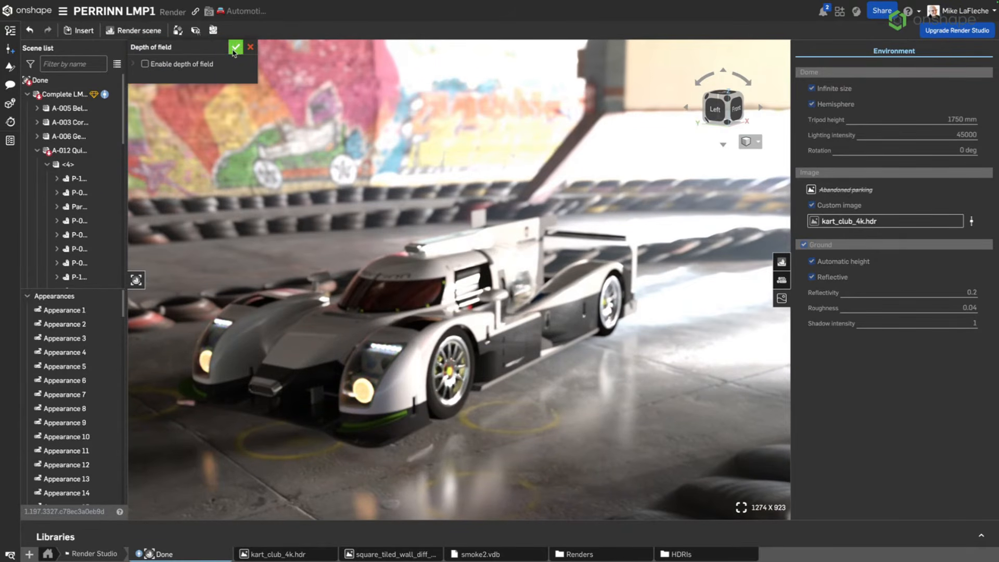
{"action": "left_click", "coordinate": [235, 41]}
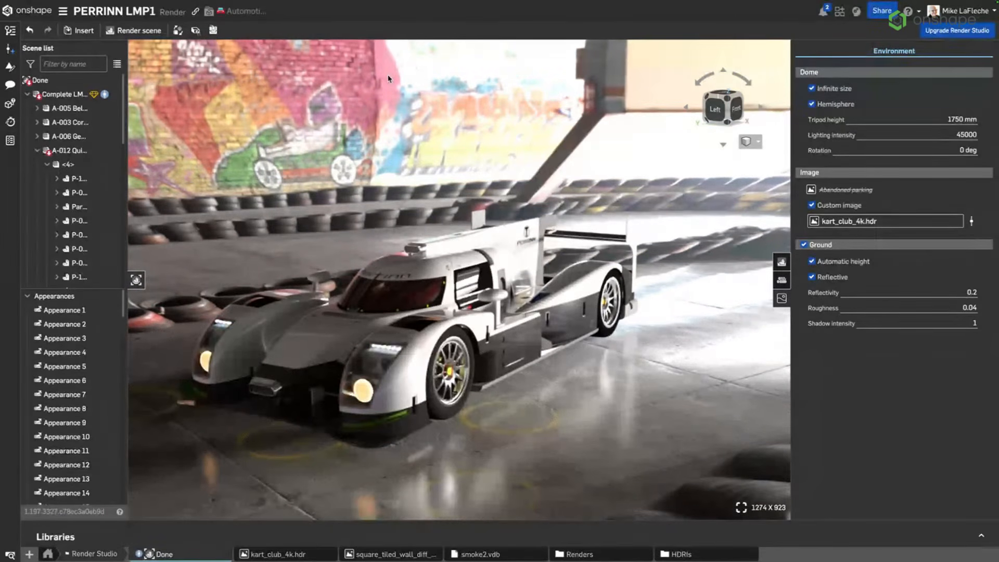
- Collapse A-012 Quick body front in the scene list and insert the Burnout part from the Scene Props part studio
{"action": "left_click", "coordinate": [40, 151]}
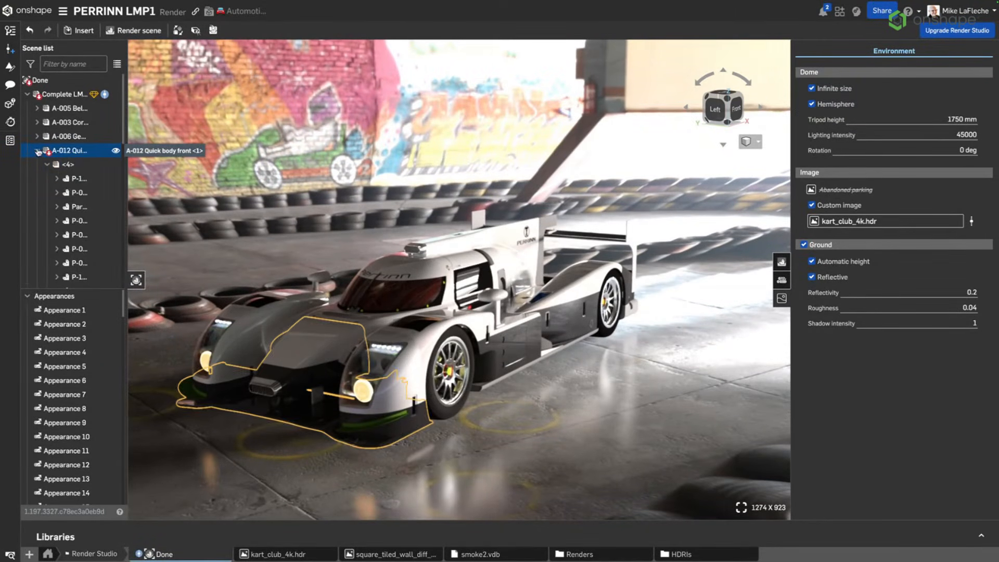
{"action": "left_click", "coordinate": [37, 150]}
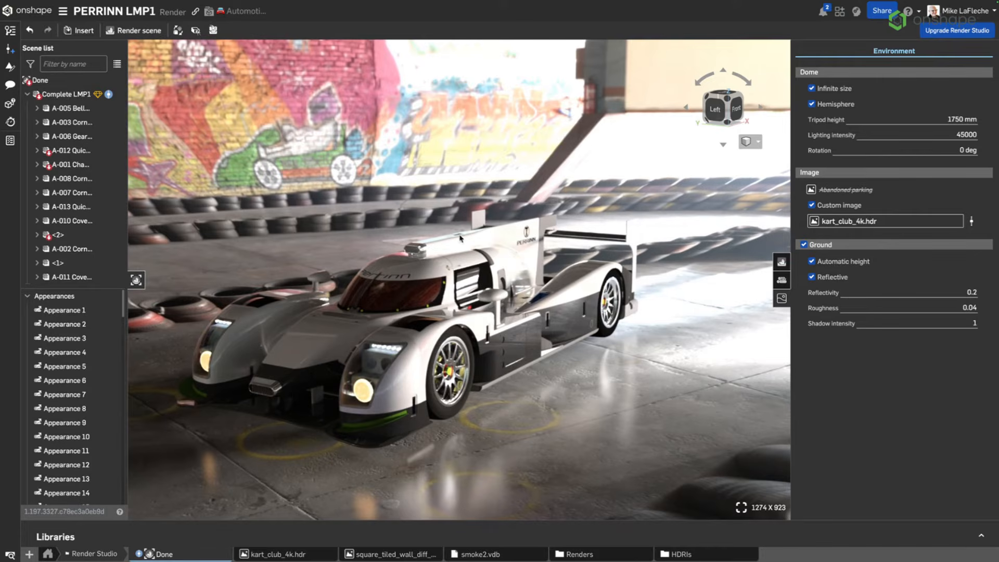
{"action": "left_click", "coordinate": [33, 556]}
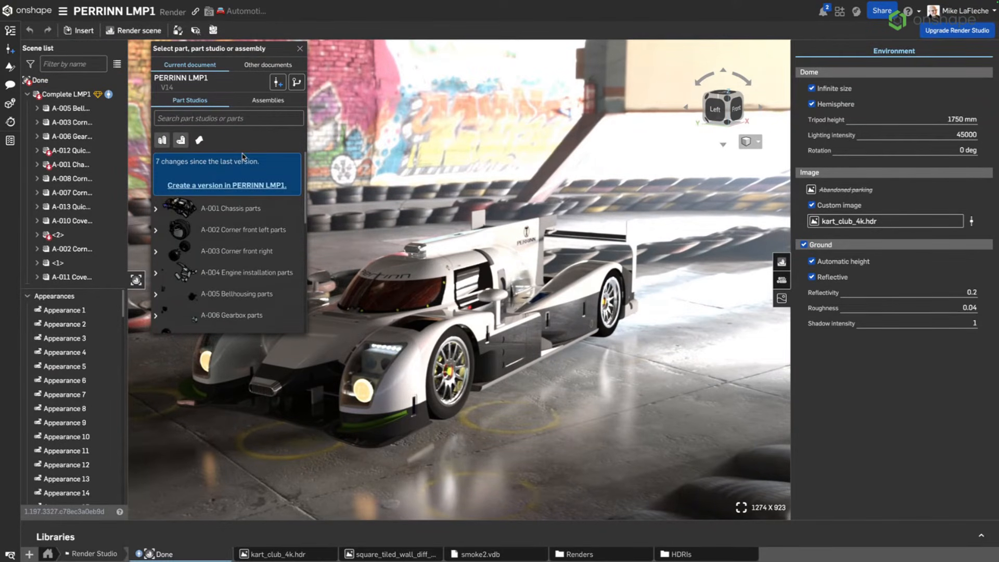
{"action": "scroll", "coordinate": [244, 219], "scroll_direction": "down", "scroll_amount": 5}
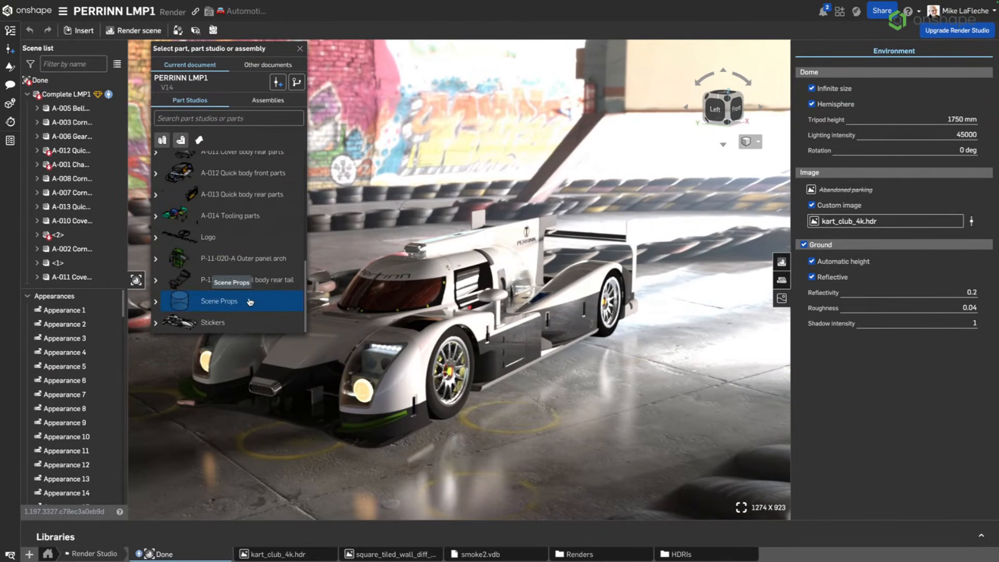
{"action": "left_click", "coordinate": [155, 305]}
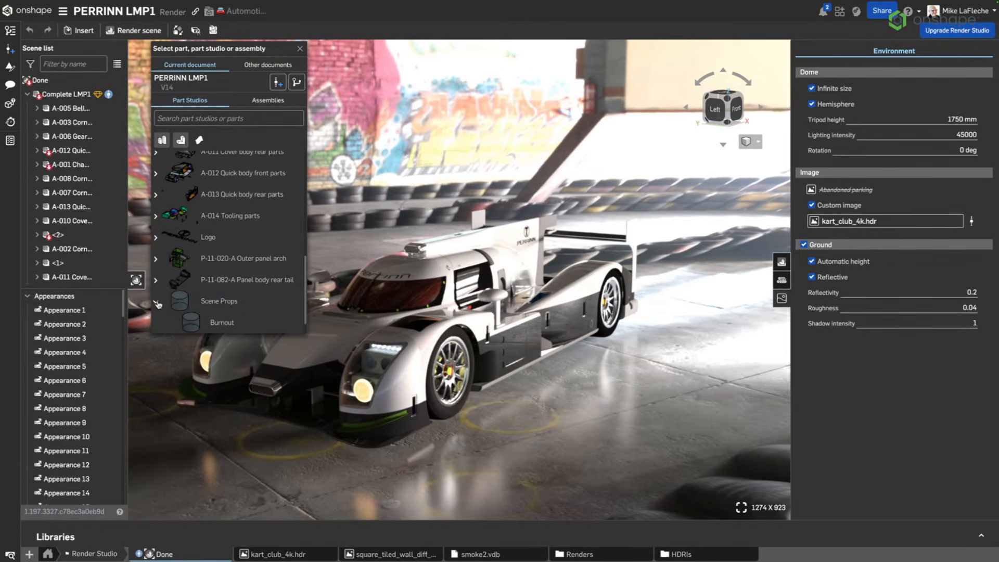
{"action": "left_click", "coordinate": [233, 323]}
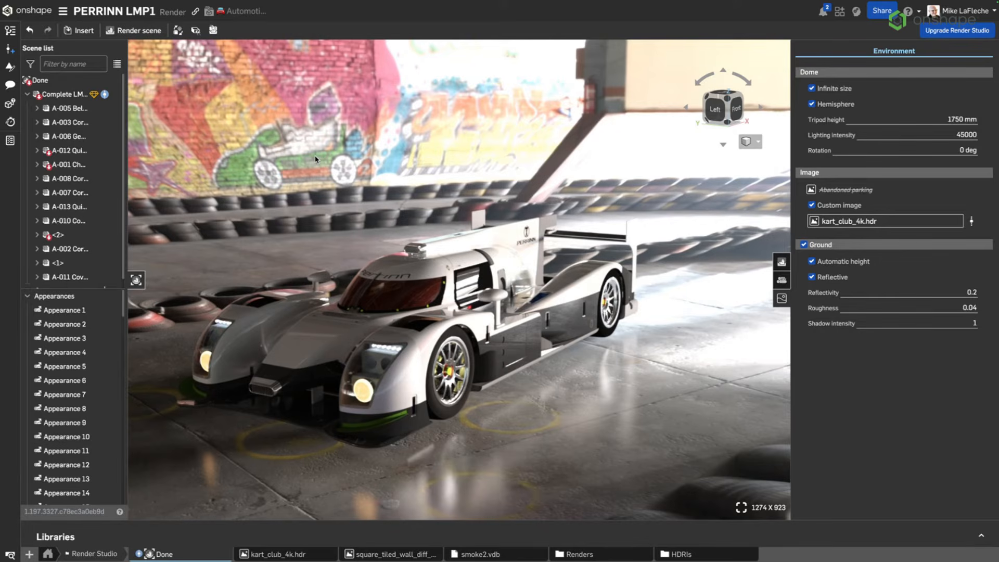
- Select the Burnout part in the scene list and bring the whole cylinder behind the car into view
{"action": "scroll", "coordinate": [70, 214], "scroll_direction": "down", "scroll_amount": 1}
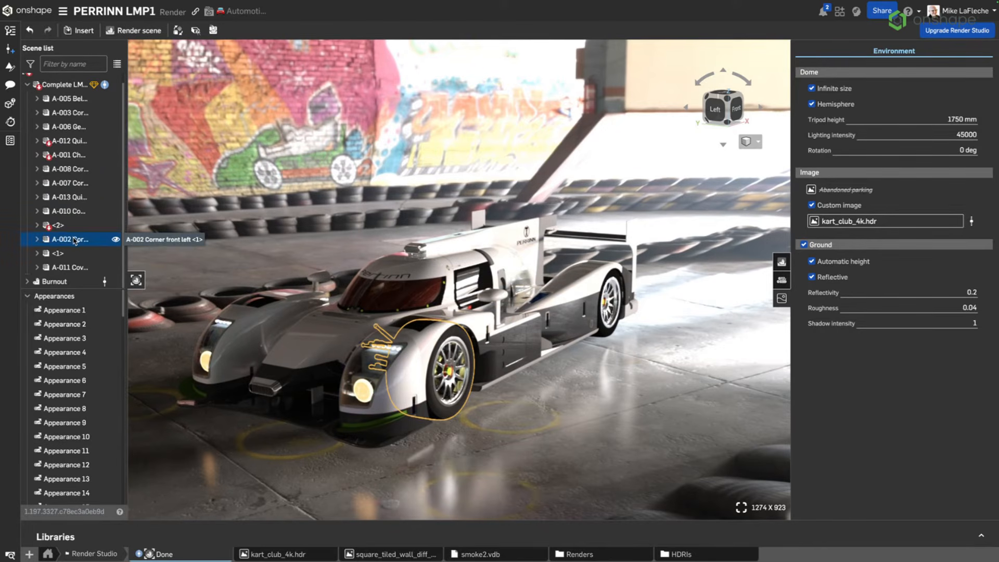
{"action": "left_click", "coordinate": [54, 283]}
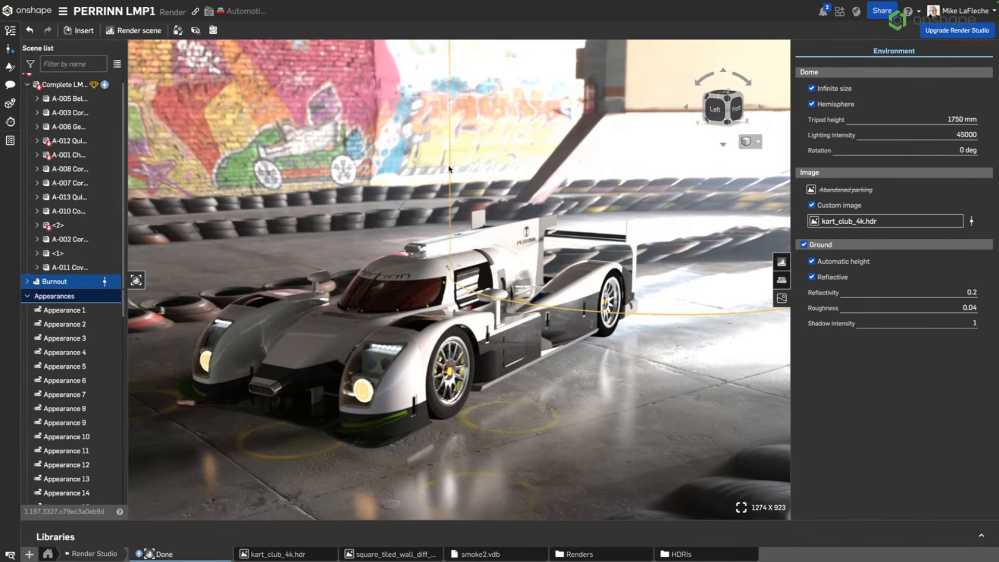
{"action": "scroll", "coordinate": [550, 162], "scroll_direction": "down", "scroll_amount": 3}
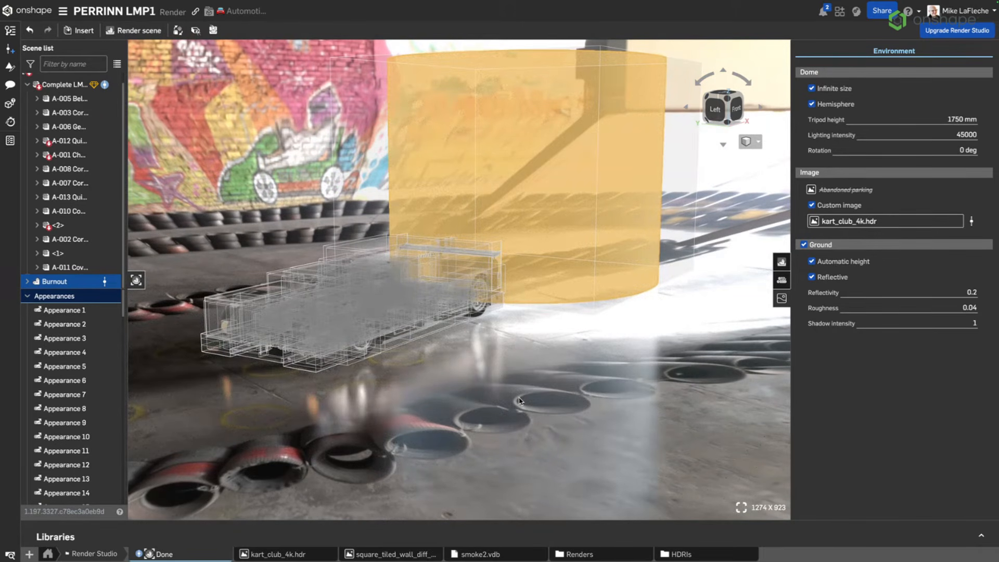
- Expand the libraries, switch to appearances and show the company favorites
{"action": "left_click", "coordinate": [981, 535]}
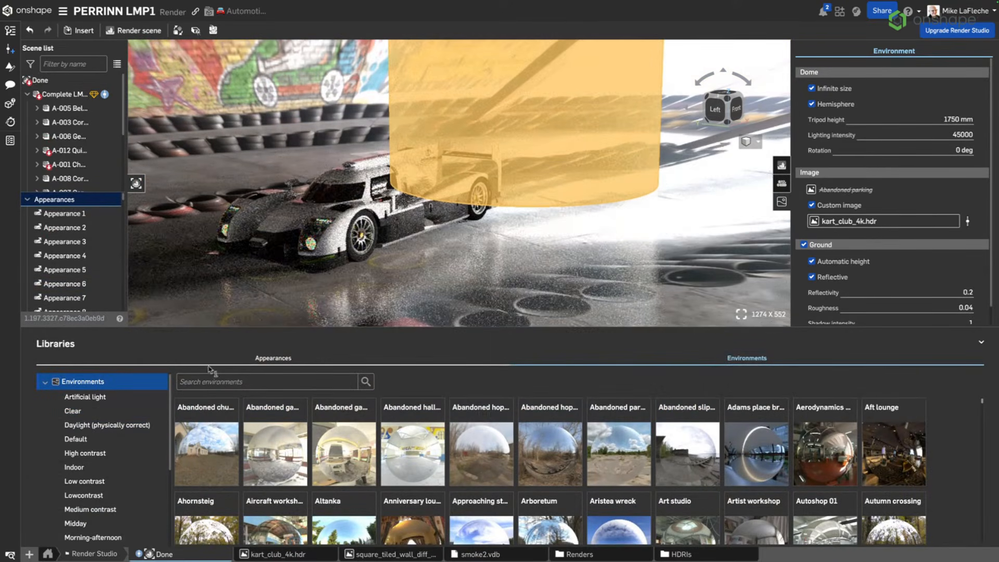
{"action": "left_click", "coordinate": [253, 356]}
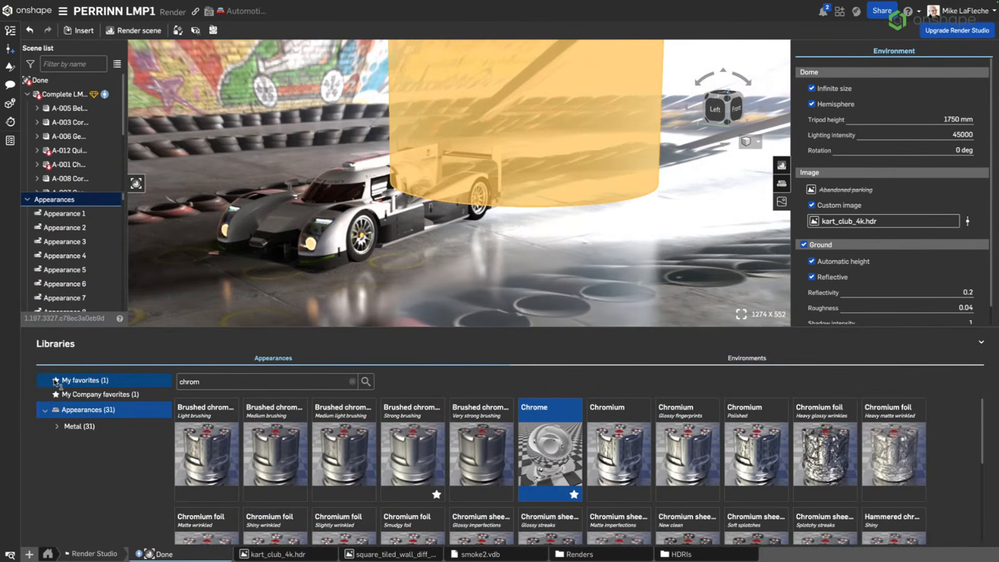
{"action": "left_click", "coordinate": [56, 381]}
{"action": "left_click", "coordinate": [112, 409]}
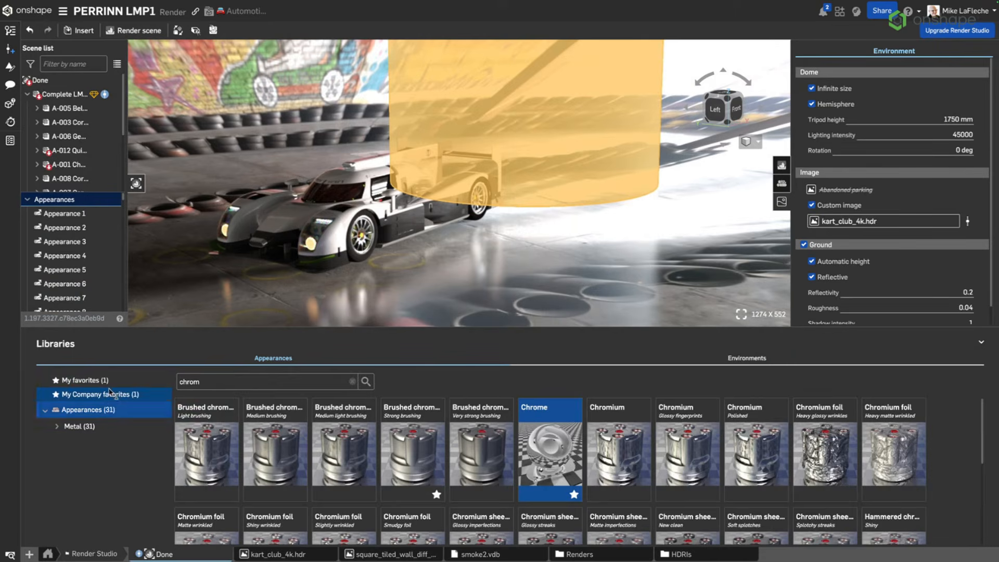
{"action": "left_click", "coordinate": [110, 394]}
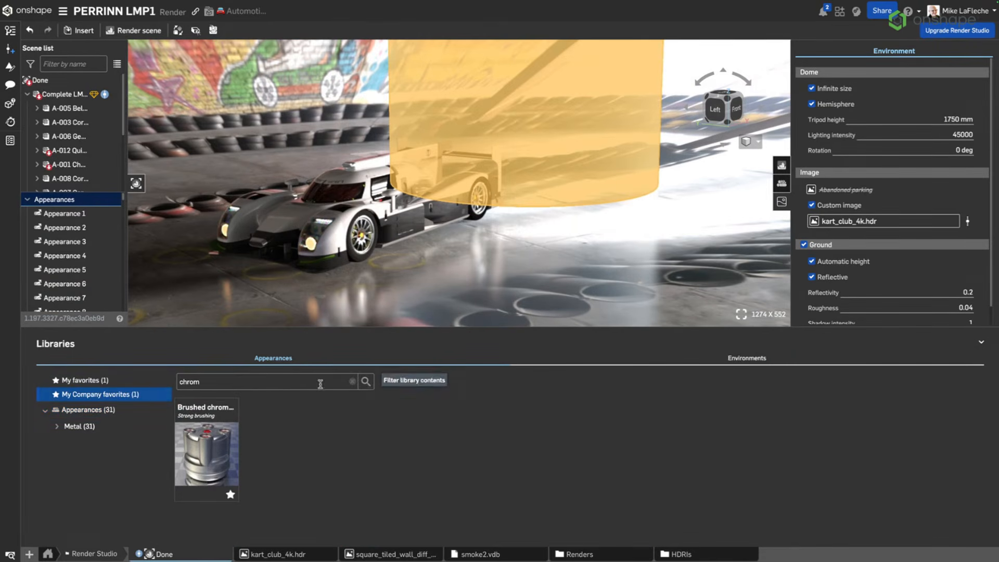
- Replace the "chrom" appearance search with "vdi", and clear the search to list the library unfiltered
{"action": "left_click", "coordinate": [352, 381]}
{"action": "left_click", "coordinate": [344, 383]}
{"action": "type", "text": "vd"}
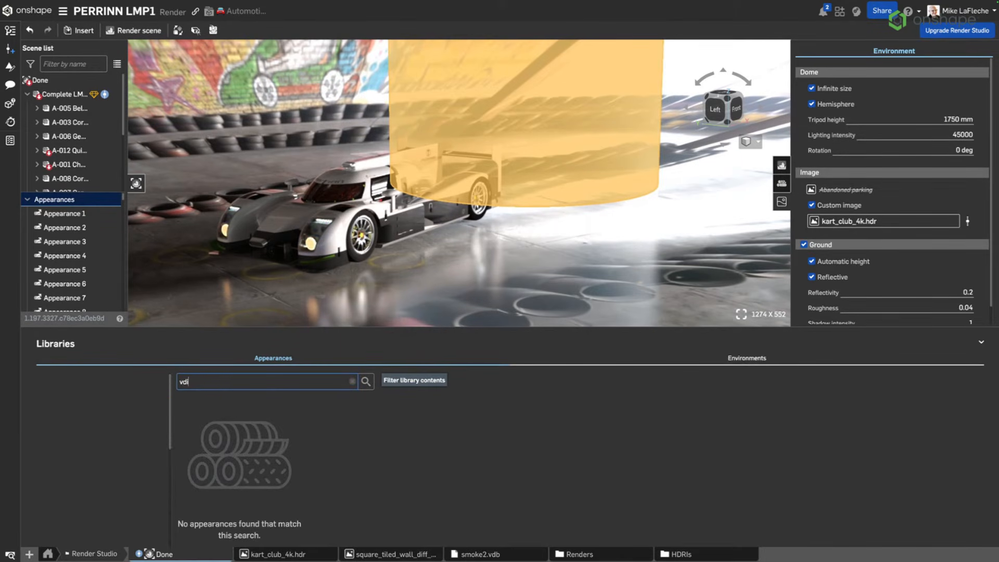
{"action": "left_click", "coordinate": [352, 381]}
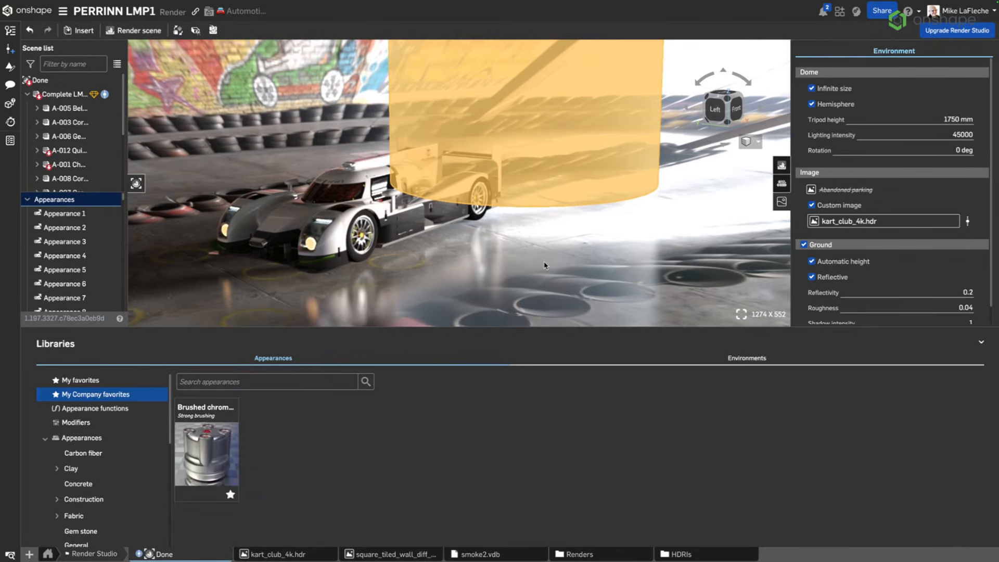
- Clear the current selection and select the outer face of the Burnout cylinder behind the car
{"action": "left_click", "coordinate": [545, 266]}
{"action": "left_click", "coordinate": [556, 278]}
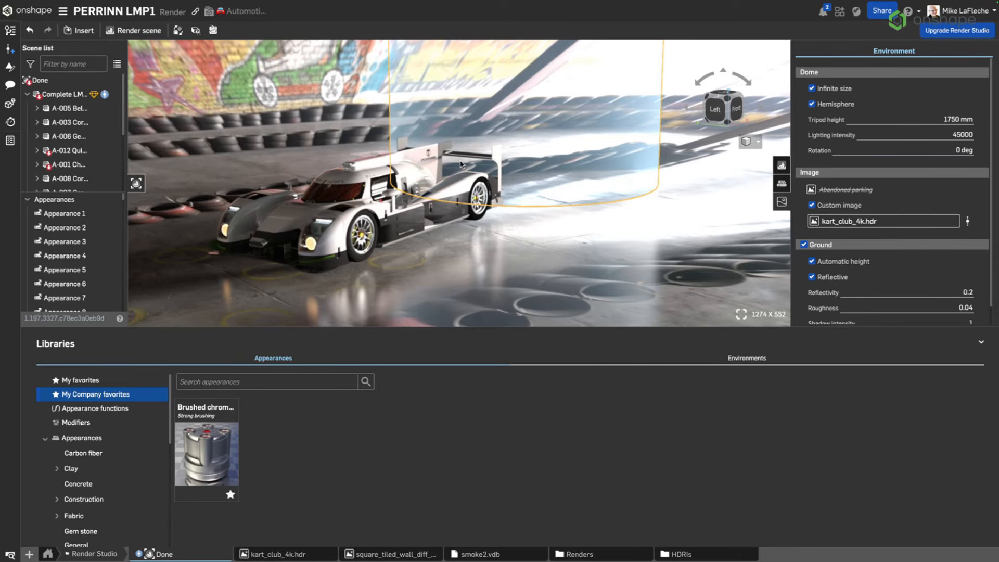
{"action": "left_click", "coordinate": [585, 159]}
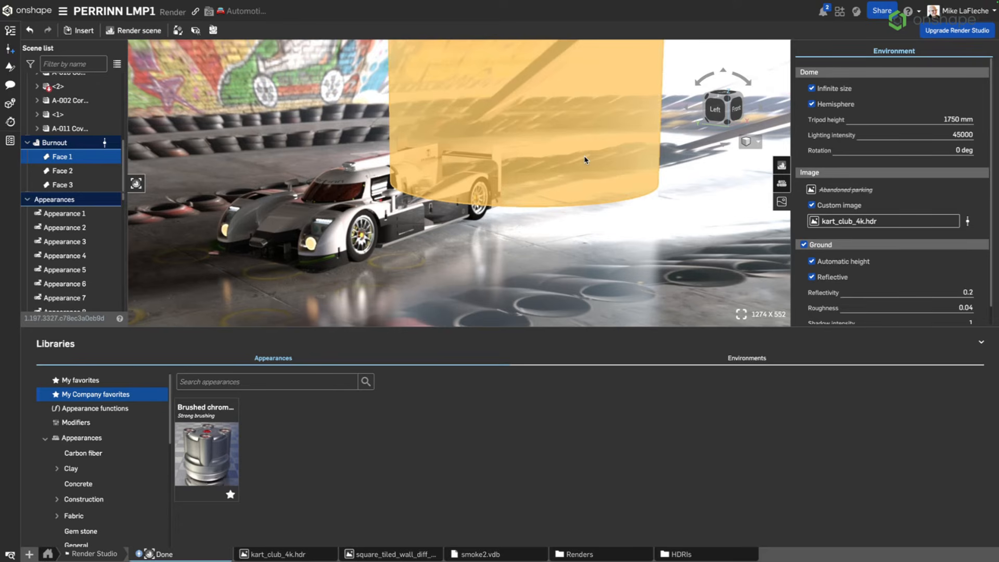
- Switch to the OpenVDB download page in the browser and examine the available sample models
{"action": "key", "text": "ctrl+Tab"}
{"action": "key", "text": "ctrl+Tab"}
{"action": "key", "text": "ctrl+Tab"}
{"action": "key", "text": "ctrl+Tab"}
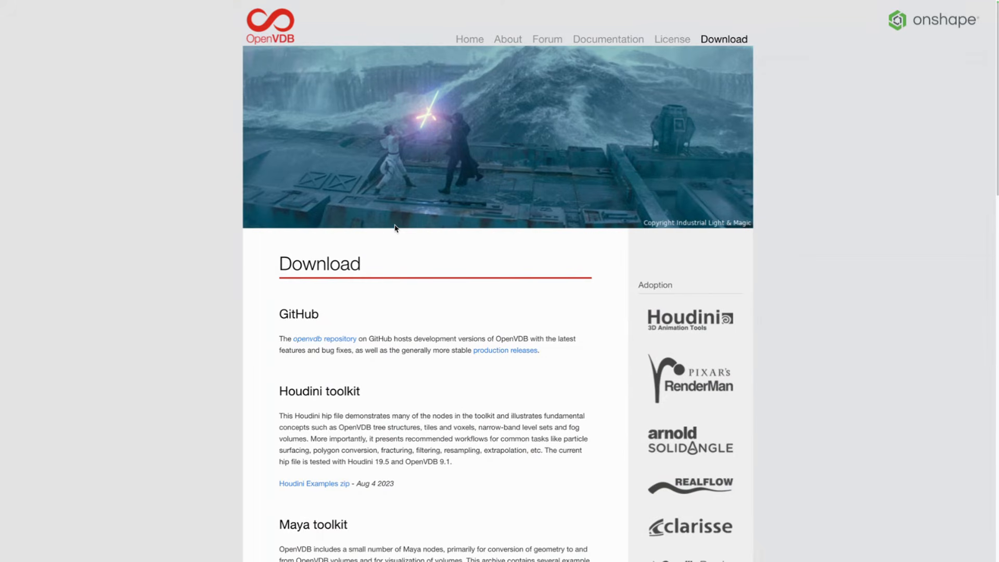
{"action": "scroll", "coordinate": [499, 294], "scroll_direction": "down", "scroll_amount": 5}
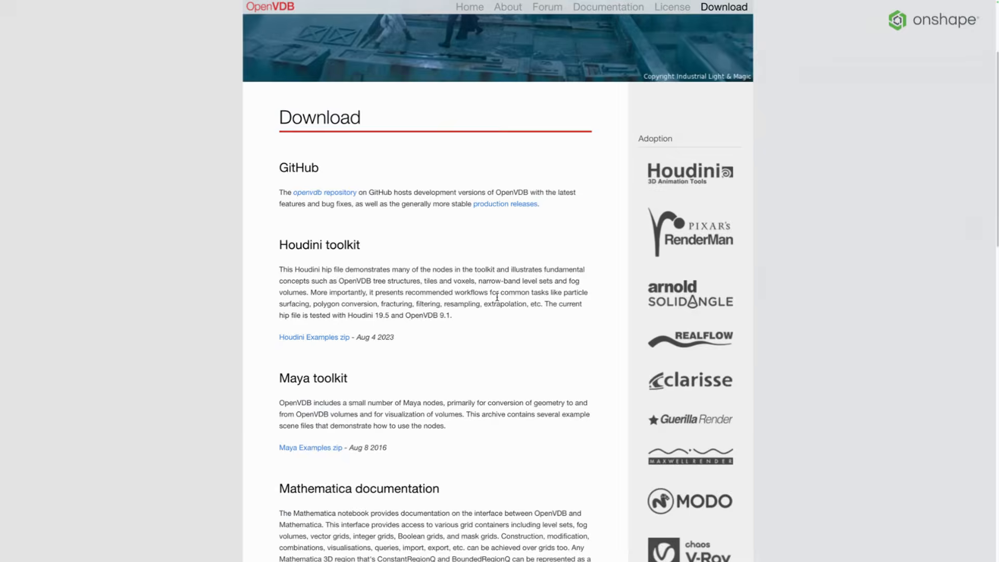
{"action": "scroll", "coordinate": [498, 301], "scroll_direction": "down", "scroll_amount": 12}
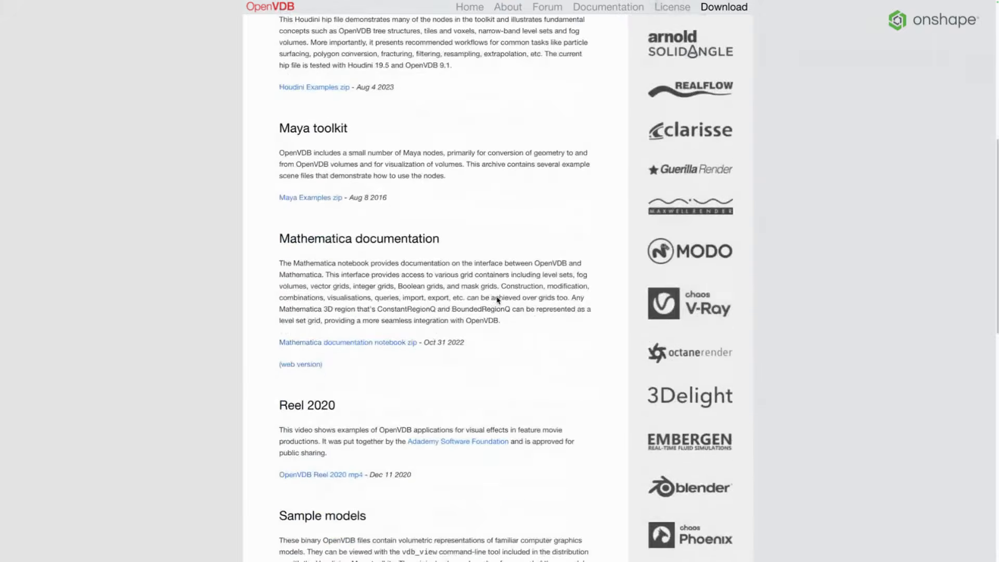
{"action": "scroll", "coordinate": [497, 301], "scroll_direction": "down", "scroll_amount": 1}
{"action": "mouse_move", "coordinate": [51, 29]}
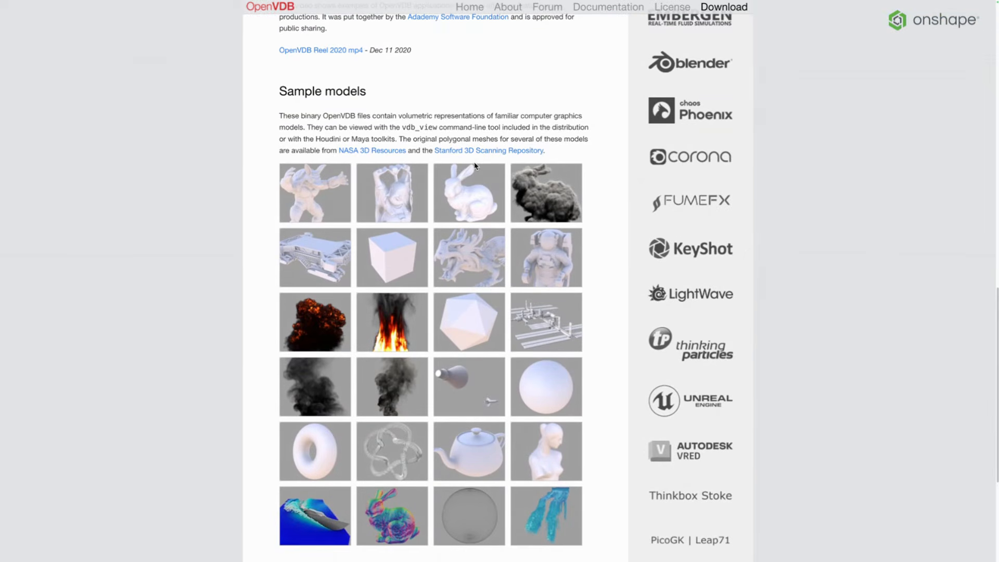
{"action": "scroll", "coordinate": [475, 166], "scroll_direction": "down", "scroll_amount": 1}
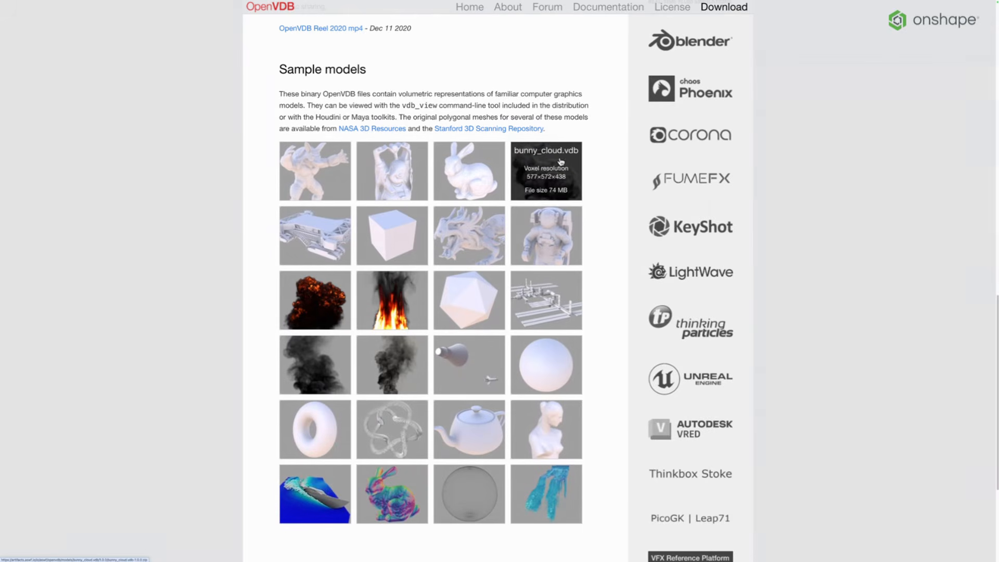
{"action": "mouse_move", "coordinate": [179, 2]}
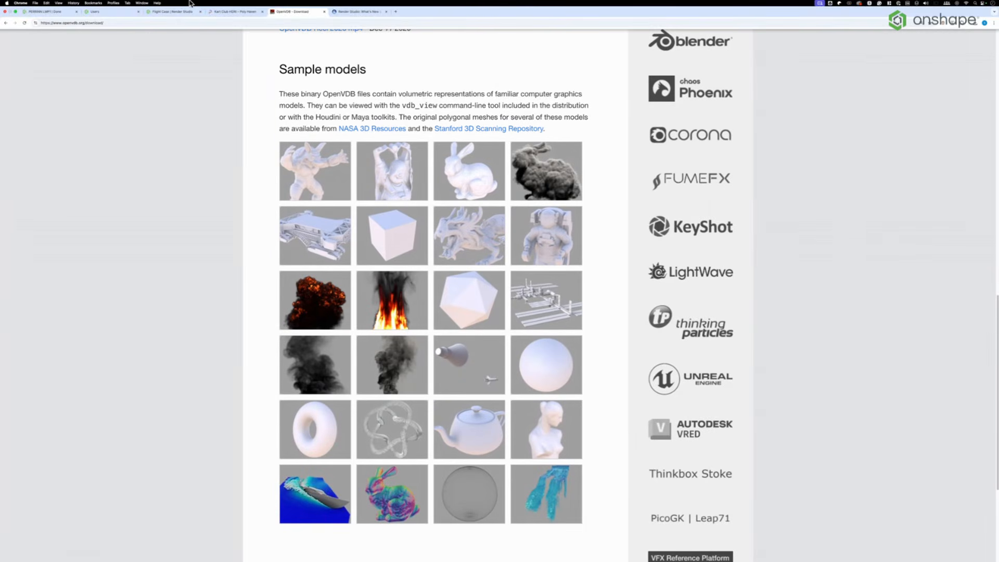
- Return to the PERRINN LMP1 render studio in Onshape and search the appearance library for "vdb"
{"action": "left_click", "coordinate": [229, 12]}
{"action": "left_click", "coordinate": [109, 12]}
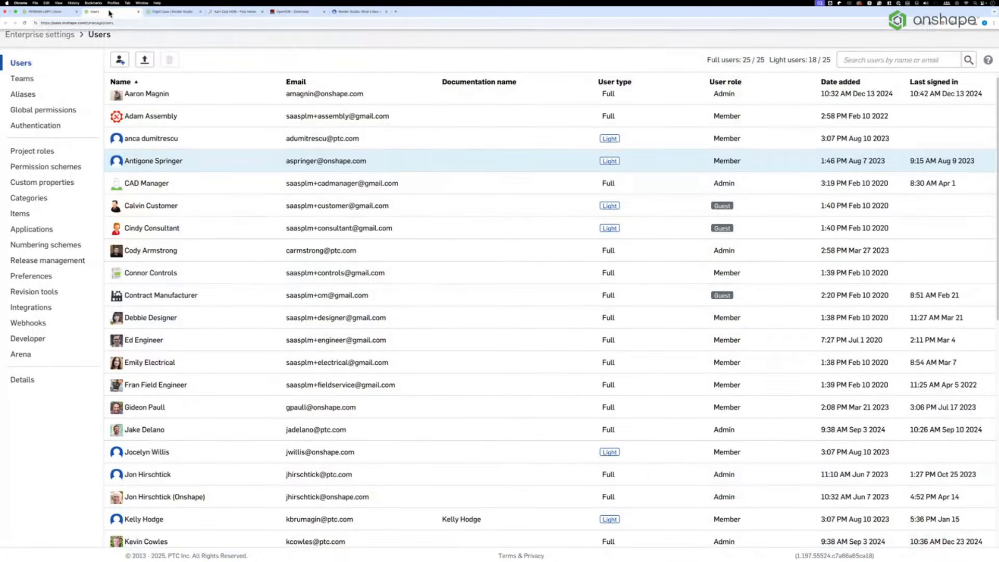
{"action": "left_click", "coordinate": [58, 10]}
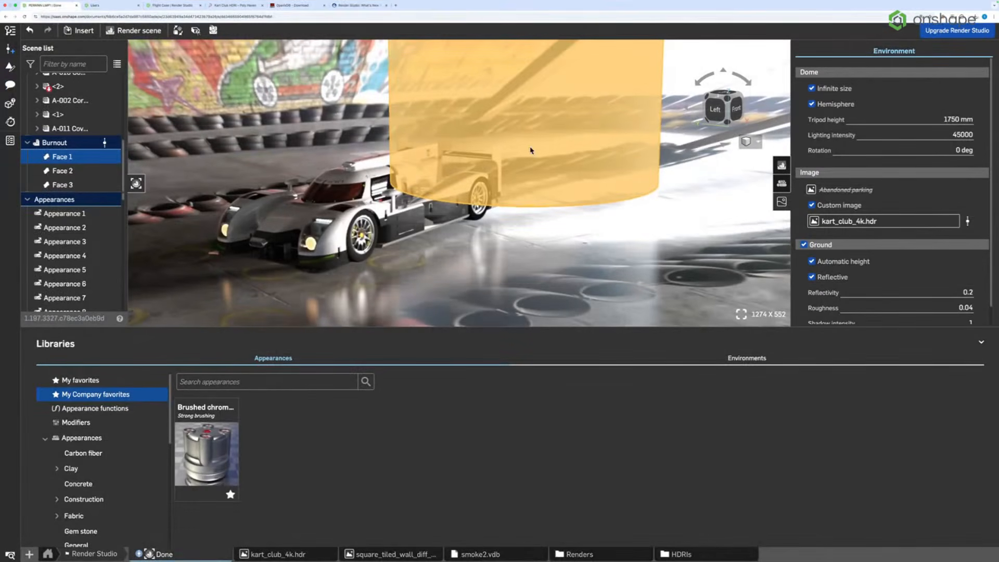
{"action": "left_click", "coordinate": [246, 383]}
{"action": "type", "text": "vdb"}
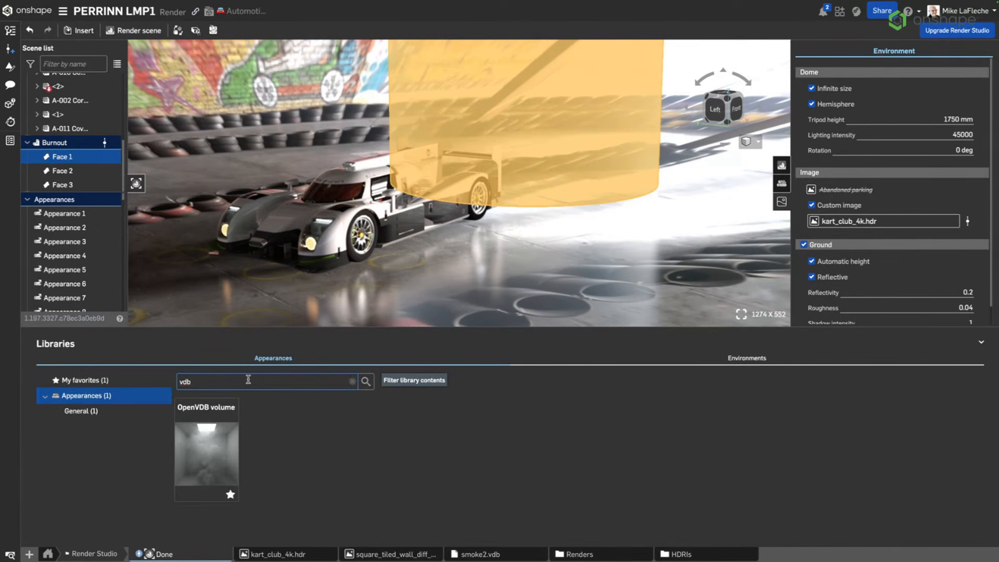
- Apply the OpenVDB volume appearance to the outer face of the Burnout cylinder and clear the selection
{"action": "right_click", "coordinate": [210, 433]}
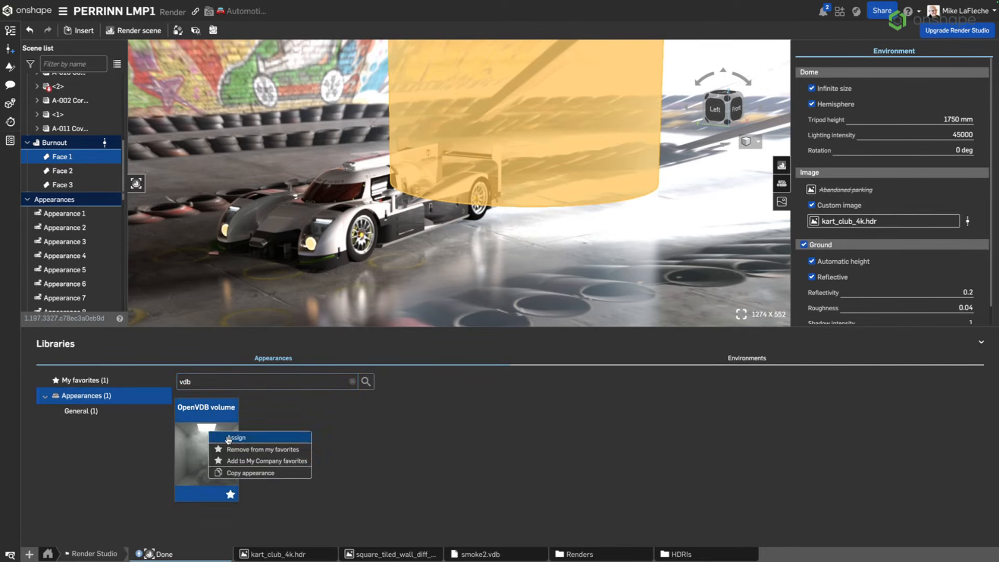
{"action": "left_click_drag", "start_coordinate": [209, 433], "coordinate": [607, 110]}
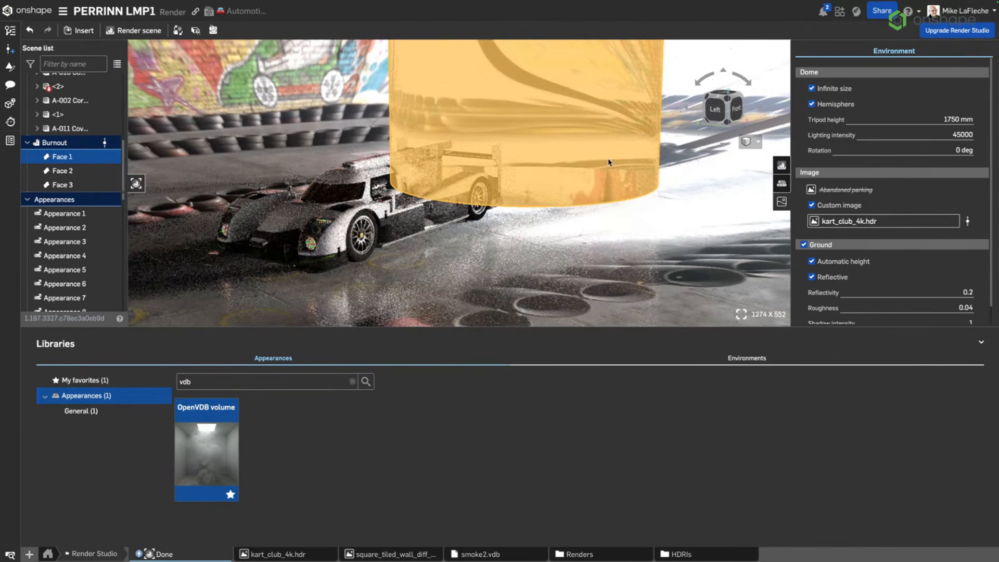
{"action": "left_click", "coordinate": [562, 249]}
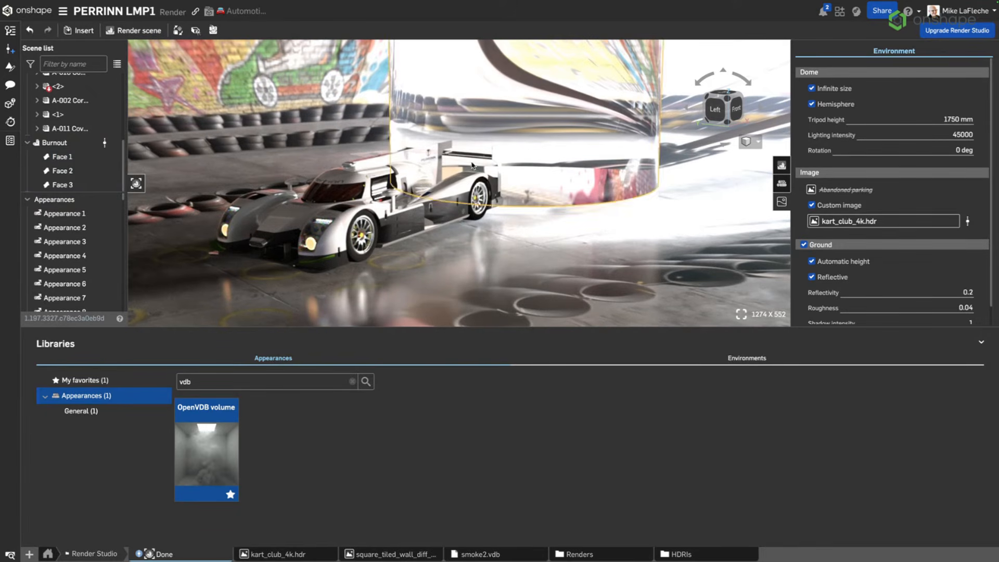
- Open the appearance assigned to the whole Burnout part and set its IOR to 0
{"action": "left_click", "coordinate": [91, 143]}
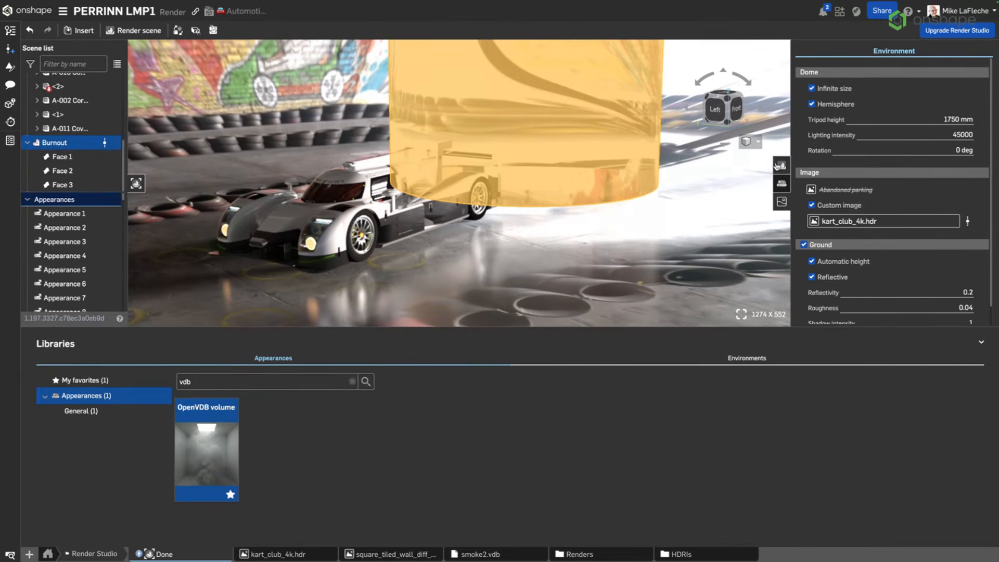
{"action": "left_click", "coordinate": [782, 184]}
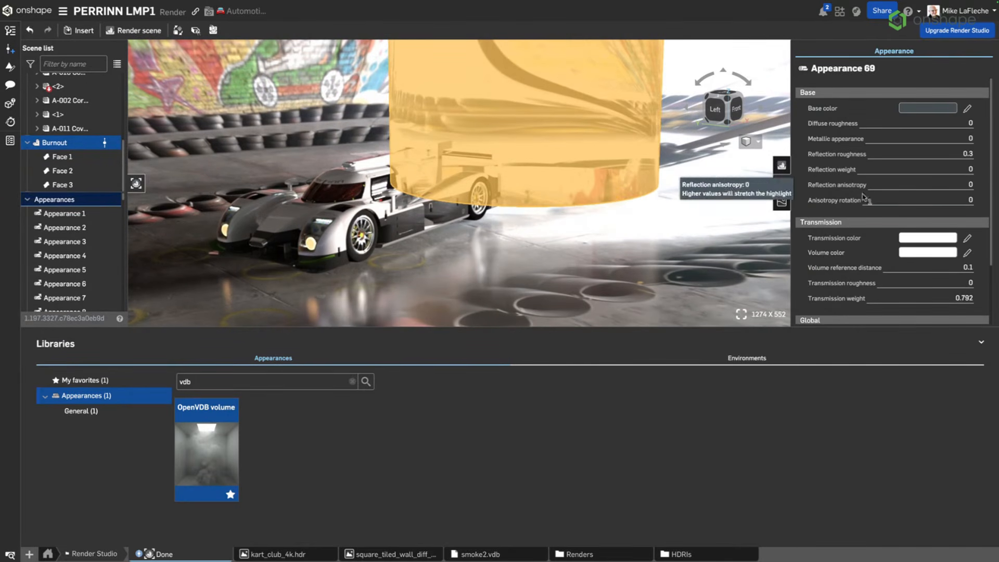
{"action": "scroll", "coordinate": [859, 198], "scroll_direction": "down", "scroll_amount": 5}
{"action": "scroll", "coordinate": [863, 201], "scroll_direction": "up", "scroll_amount": 5}
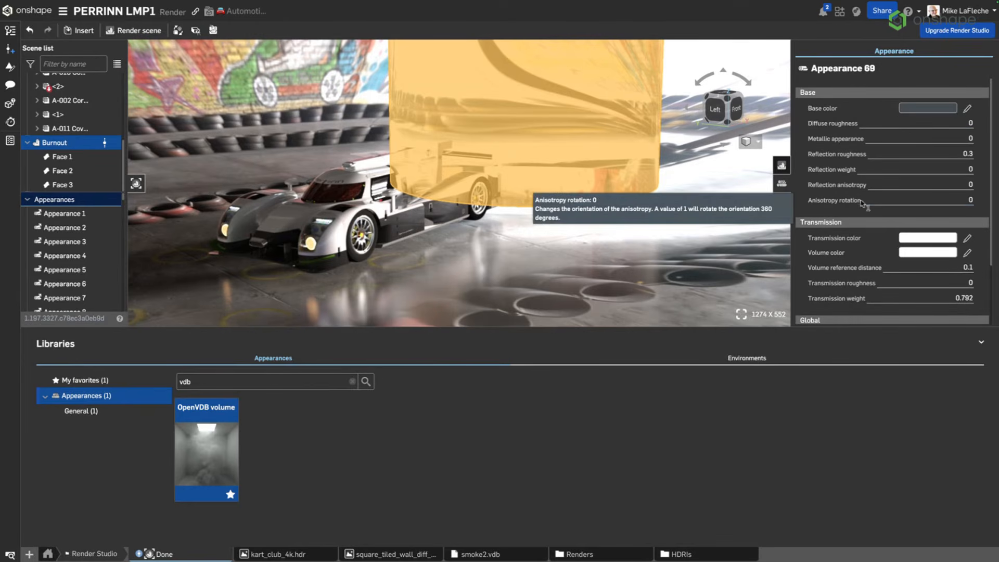
{"action": "scroll", "coordinate": [856, 142], "scroll_direction": "down", "scroll_amount": 3}
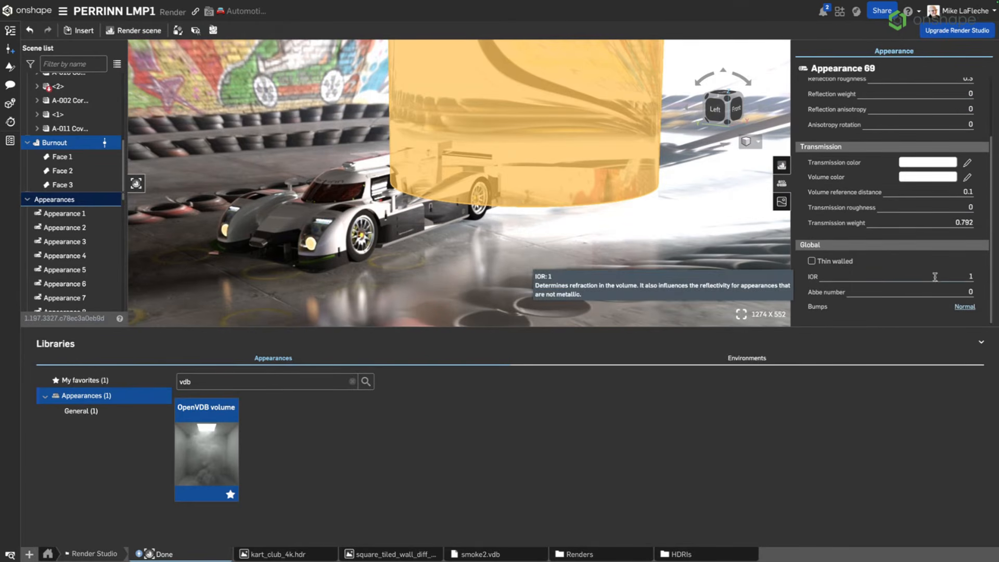
{"action": "left_click", "coordinate": [935, 276]}
{"action": "key", "text": "Return"}
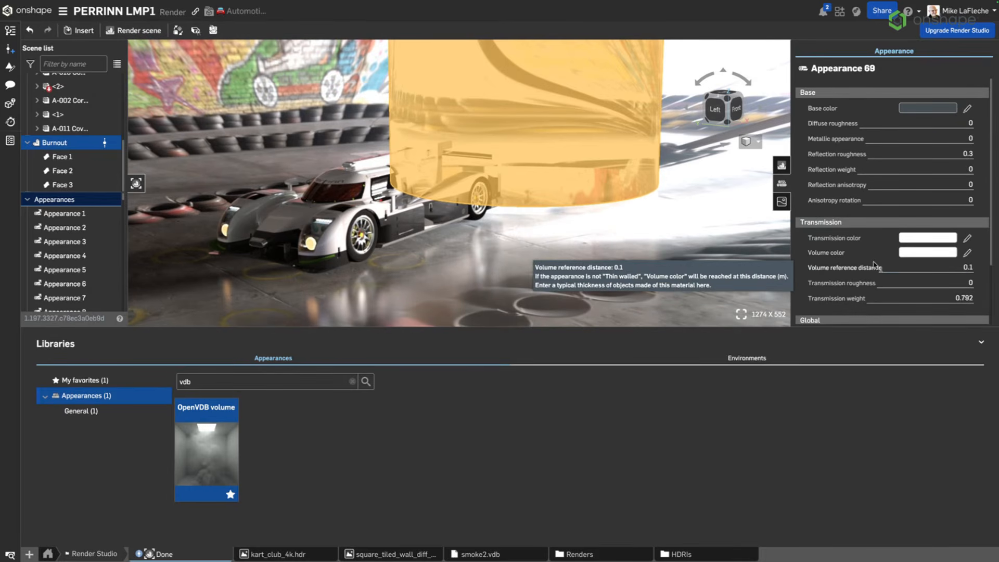
{"action": "scroll", "coordinate": [897, 268], "scroll_direction": "down", "scroll_amount": 2}
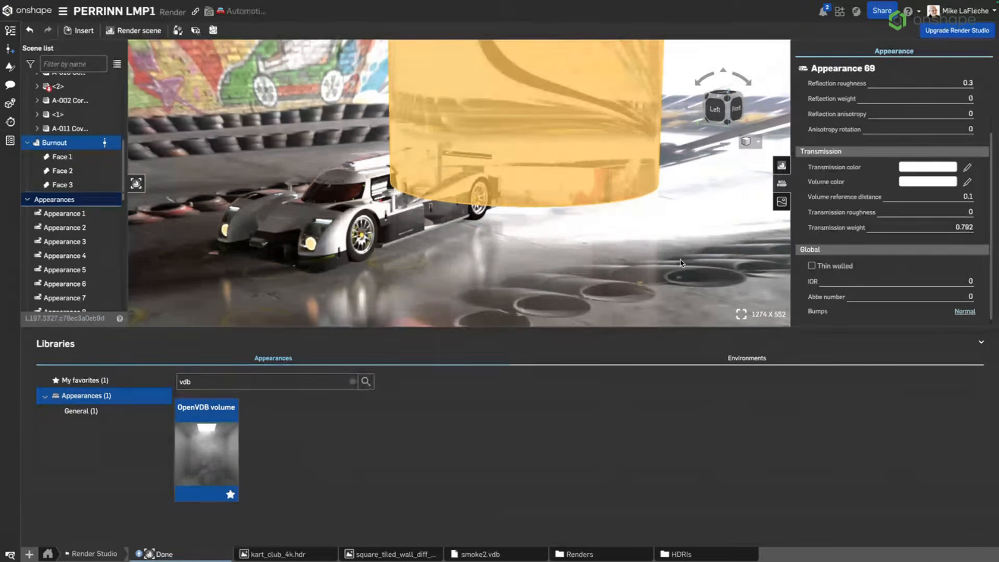
{"action": "left_click", "coordinate": [681, 263]}
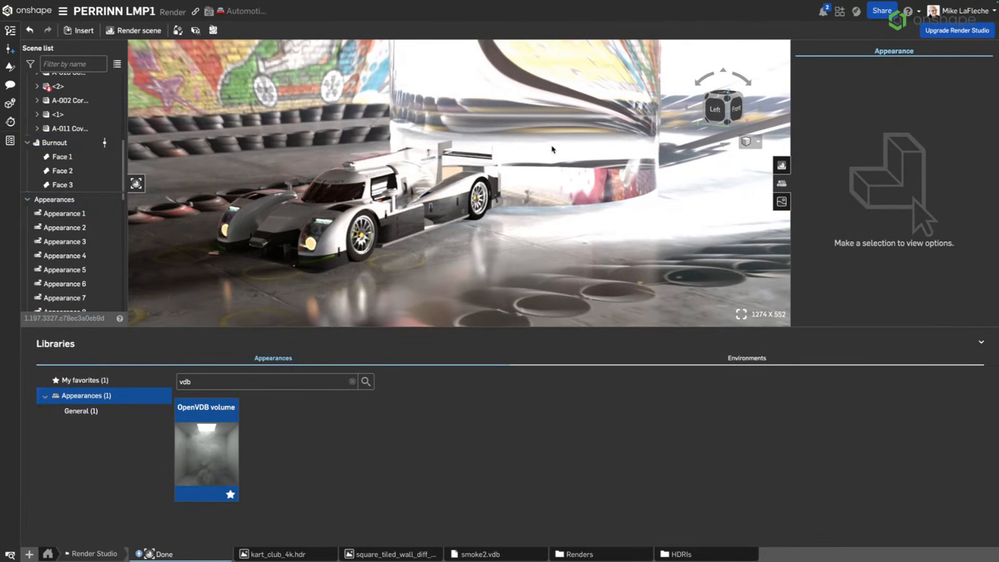
- Try surface IOR values of 1 and 0 for the OpenVDB volume on the Burnout part's Face 1
{"action": "left_click", "coordinate": [73, 156]}
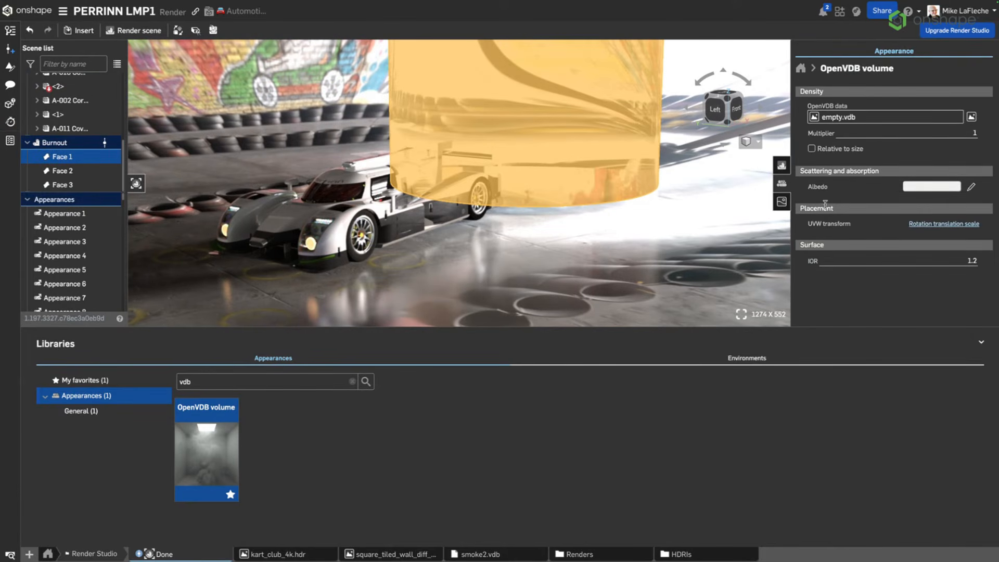
{"action": "left_click", "coordinate": [953, 260]}
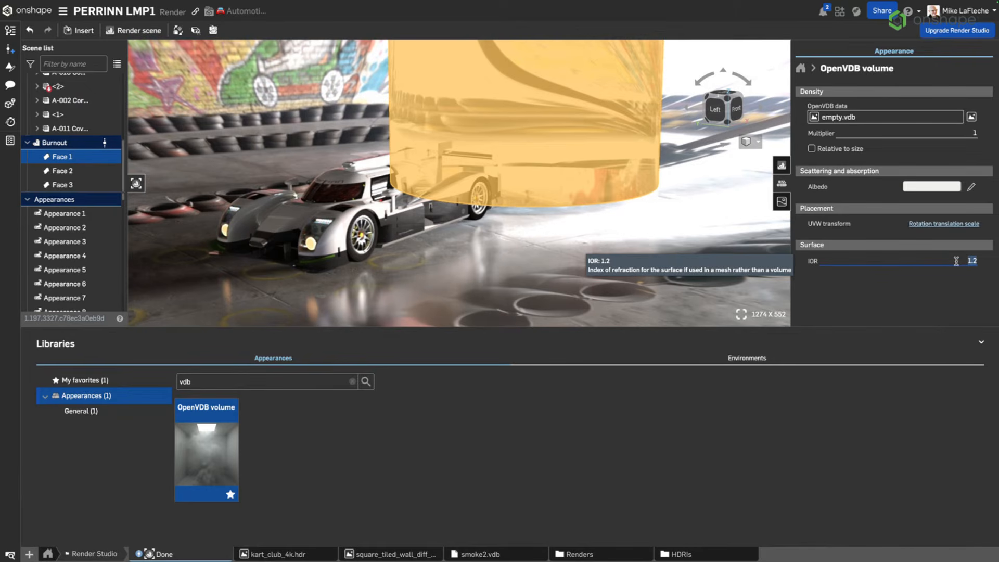
{"action": "type", "text": "0"}
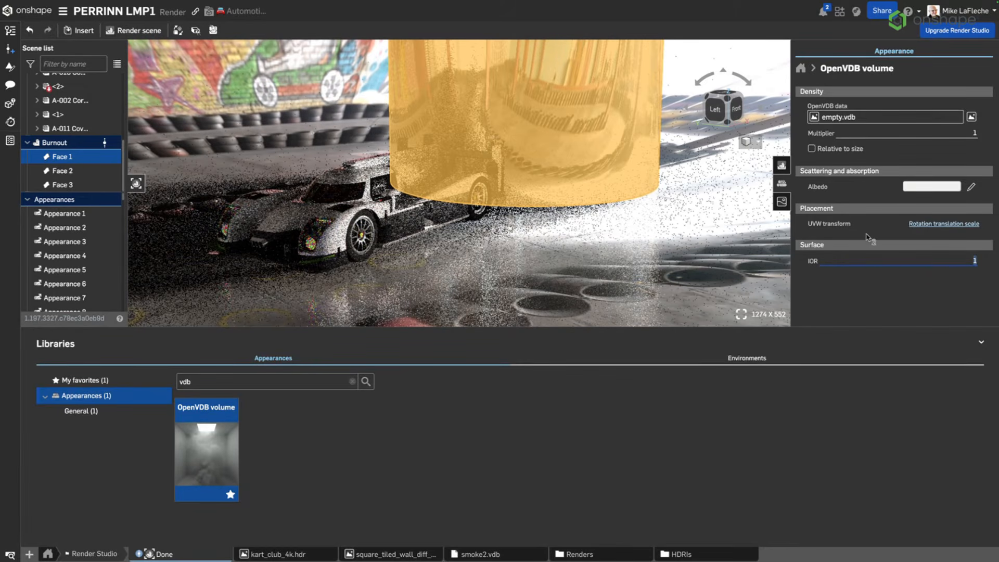
{"action": "type", "text": "0"}
{"action": "left_click", "coordinate": [710, 178]}
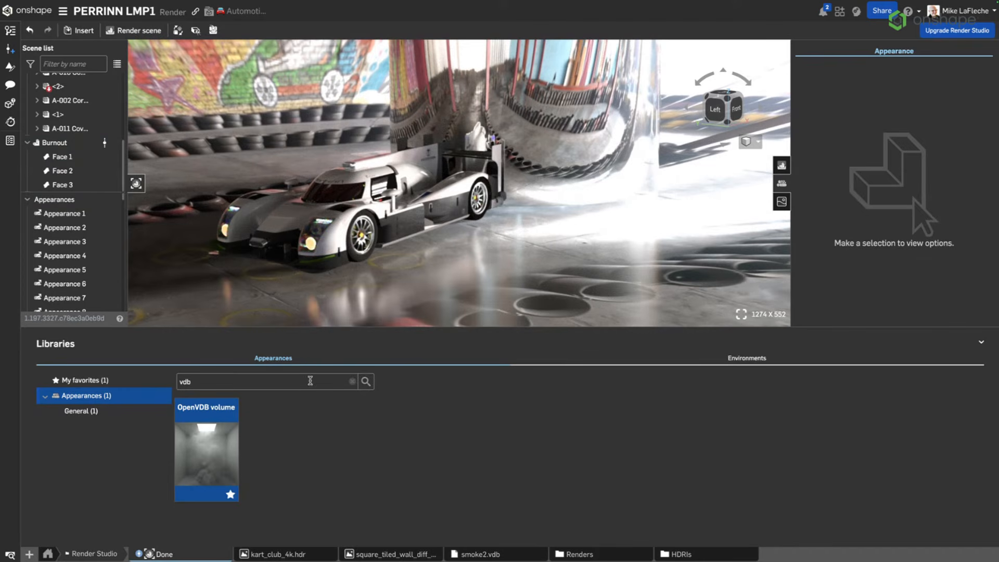
- Assign the OpenVDB volume appearance to the entire Burnout part
{"action": "left_click", "coordinate": [68, 142]}
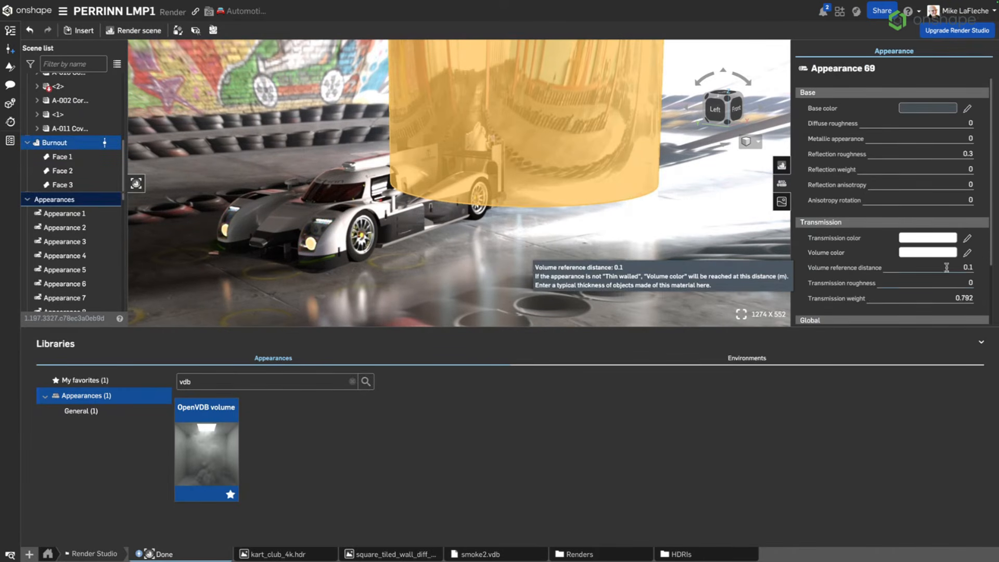
{"action": "scroll", "coordinate": [917, 222], "scroll_direction": "down", "scroll_amount": 3}
{"action": "scroll", "coordinate": [916, 222], "scroll_direction": "up", "scroll_amount": 1}
{"action": "scroll", "coordinate": [919, 225], "scroll_direction": "down", "scroll_amount": 1}
{"action": "right_click", "coordinate": [216, 446]}
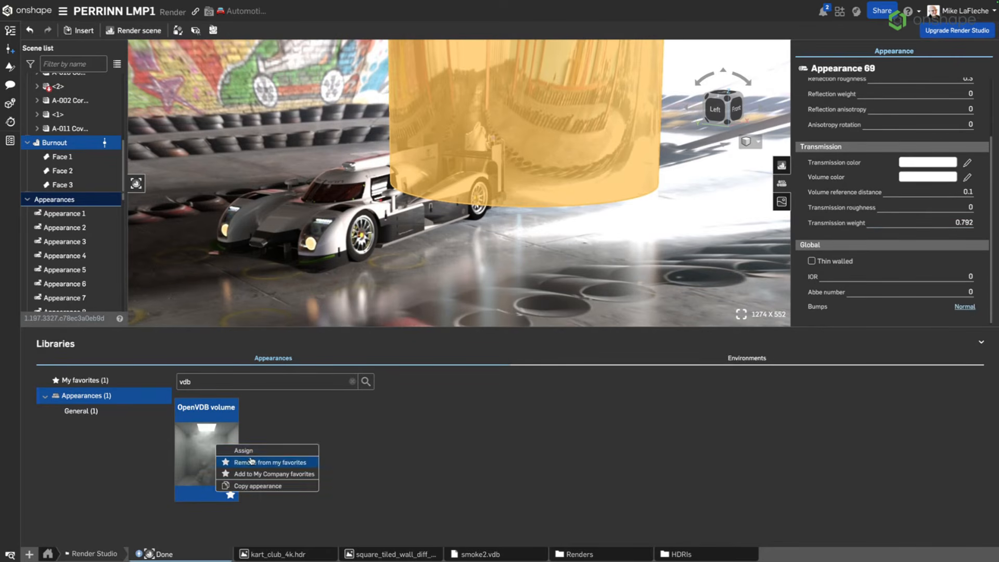
{"action": "left_click", "coordinate": [252, 453]}
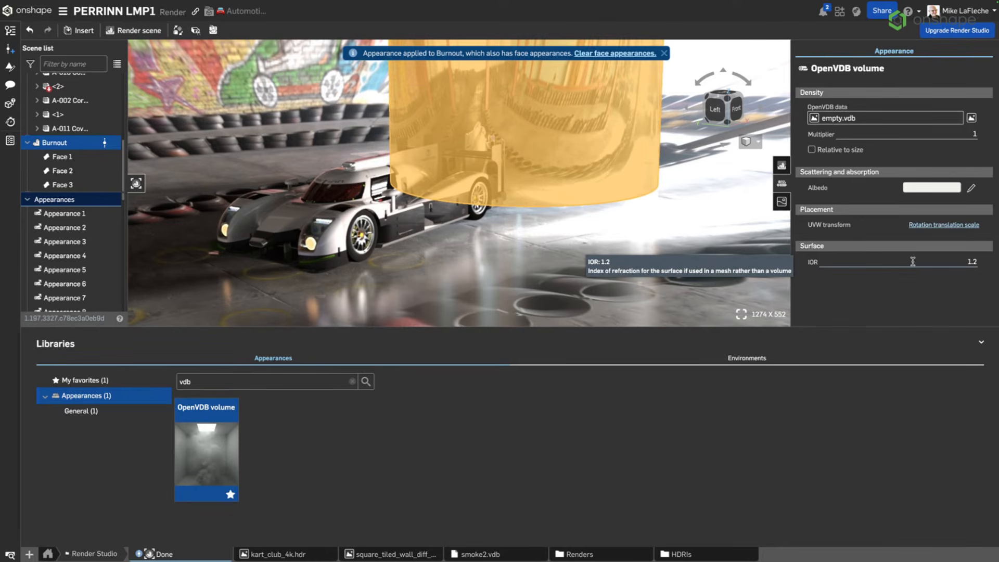
- Load smoke2.vdb from the current document as the OpenVDB data of the Burnout part's volume appearance
{"action": "left_click", "coordinate": [843, 118]}
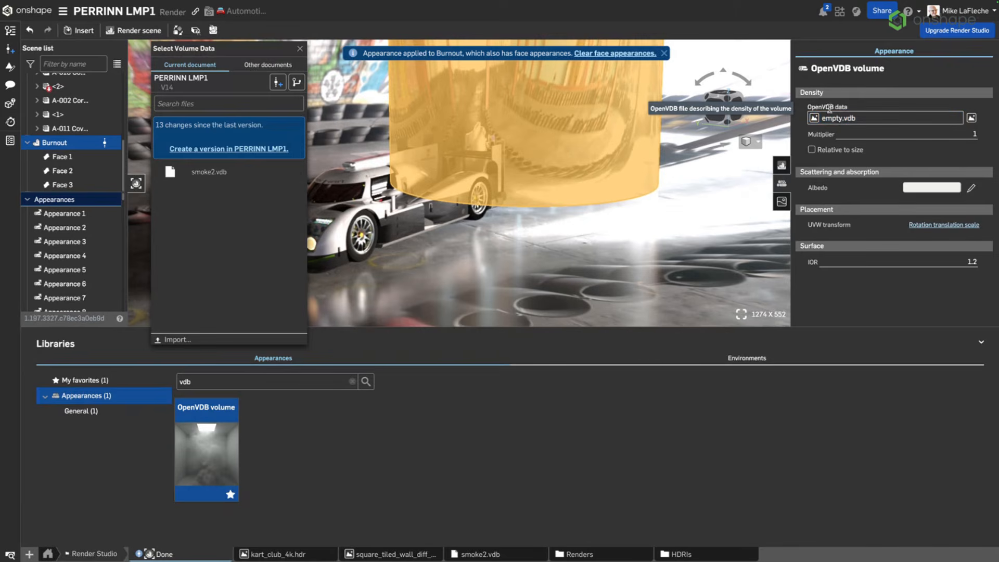
{"action": "left_click", "coordinate": [222, 174]}
{"action": "left_click", "coordinate": [221, 174]}
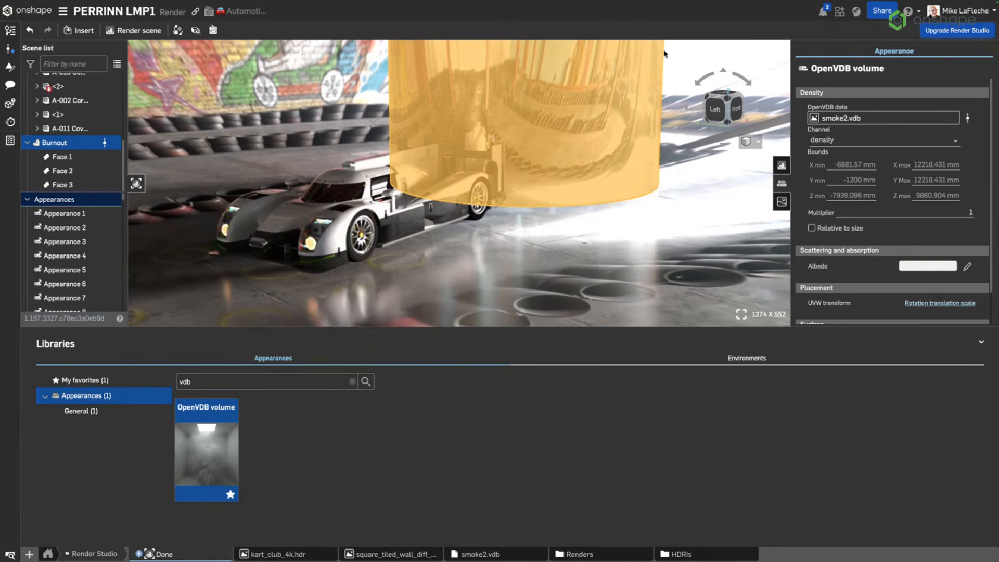
{"action": "left_click", "coordinate": [695, 131]}
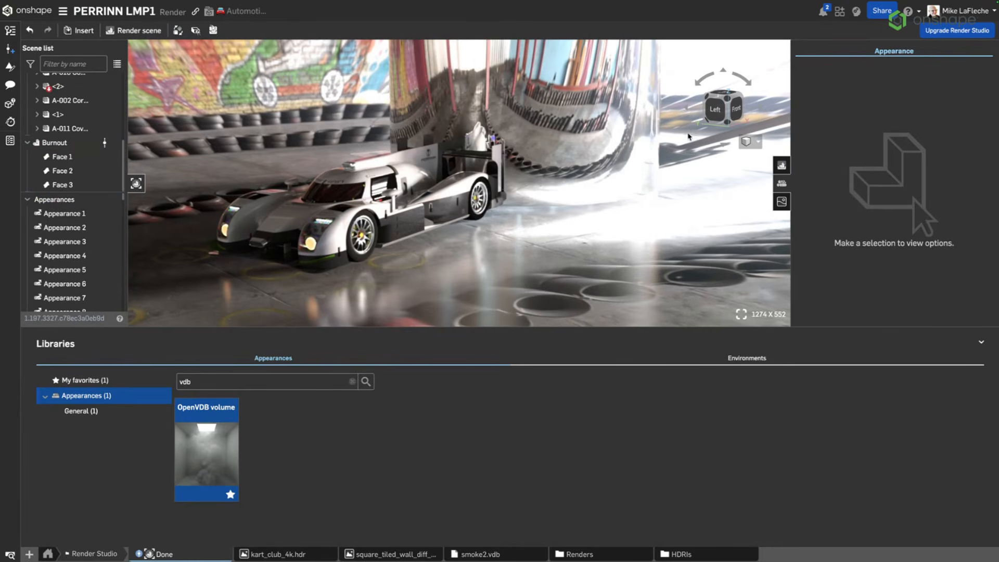
- Set the surface IOR of the Burnout part's OpenVDB volume to 1, leaving the part selected
{"action": "left_click", "coordinate": [87, 141]}
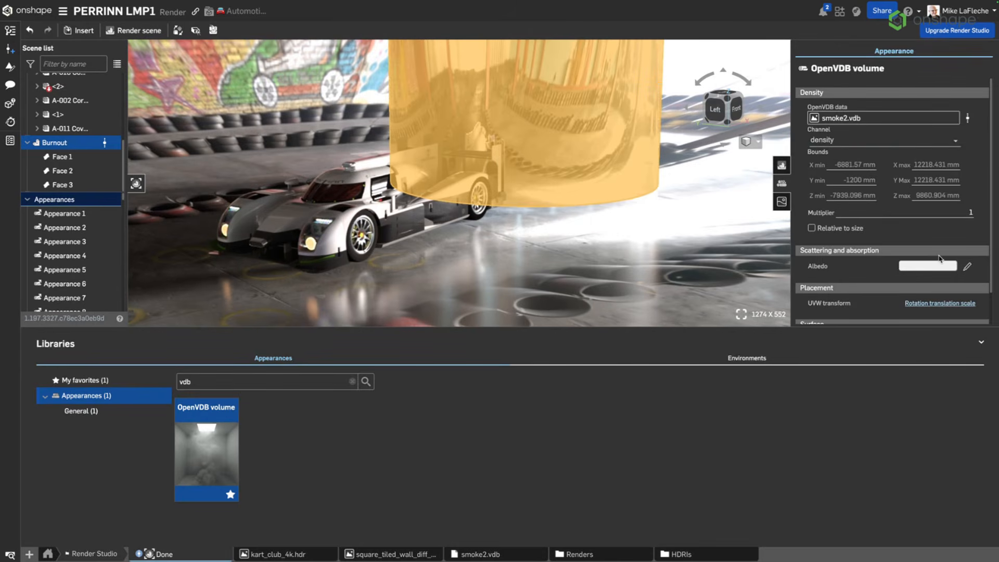
{"action": "scroll", "coordinate": [940, 261], "scroll_direction": "down", "scroll_amount": 1}
{"action": "left_click", "coordinate": [948, 302]}
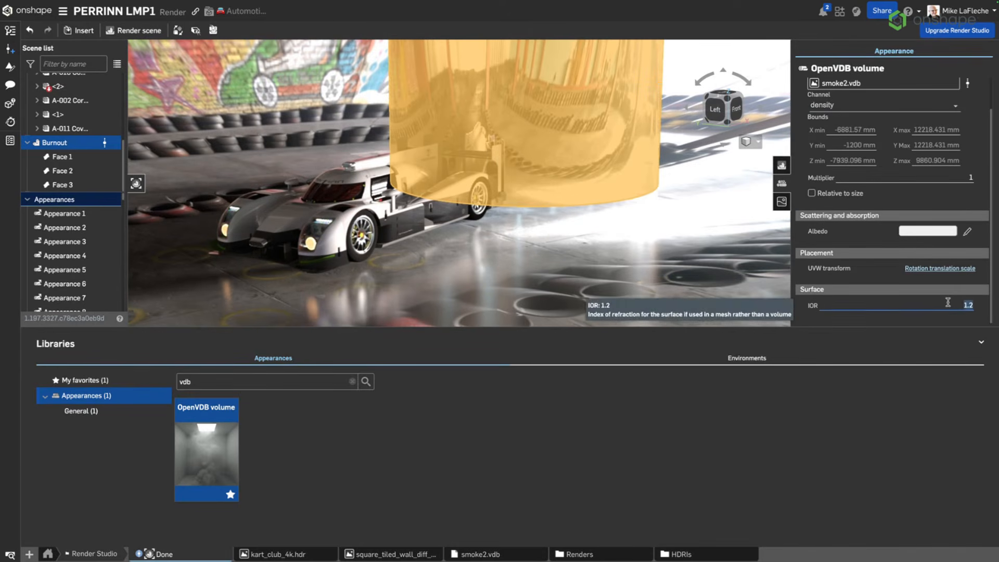
{"action": "type", "text": "1"}
{"action": "key", "text": "Return"}
{"action": "left_click", "coordinate": [743, 266]}
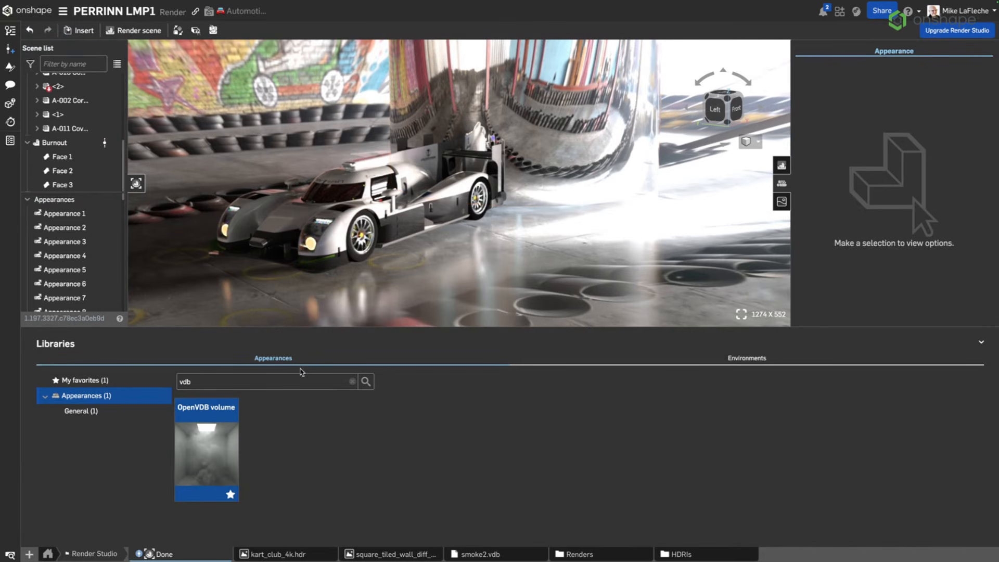
{"action": "left_click", "coordinate": [57, 143]}
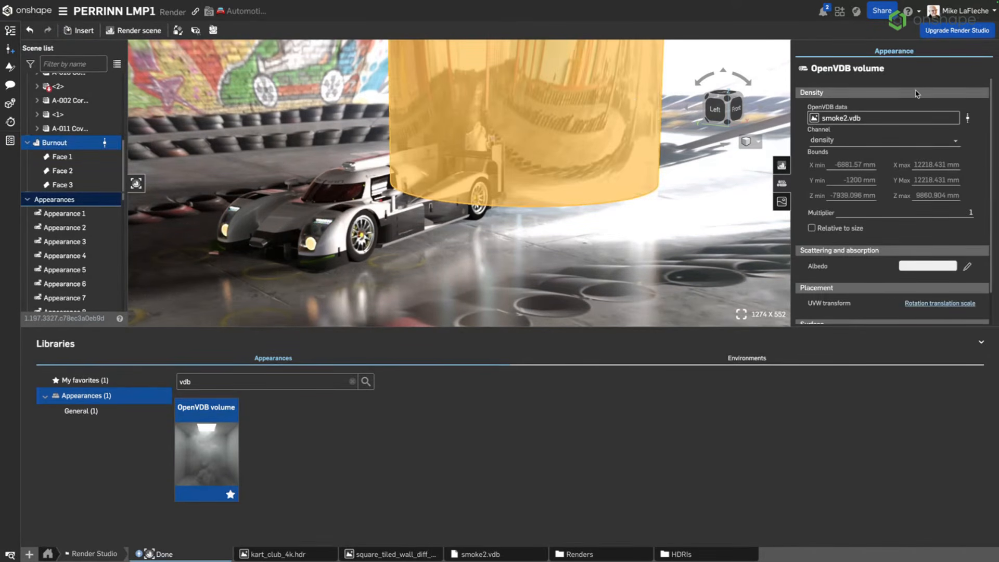
- Select the density channel for the Burnout part's OpenVDB volume and enable its relative-to-size option
{"action": "left_click", "coordinate": [859, 140]}
{"action": "left_click", "coordinate": [849, 156]}
{"action": "left_click", "coordinate": [812, 228]}
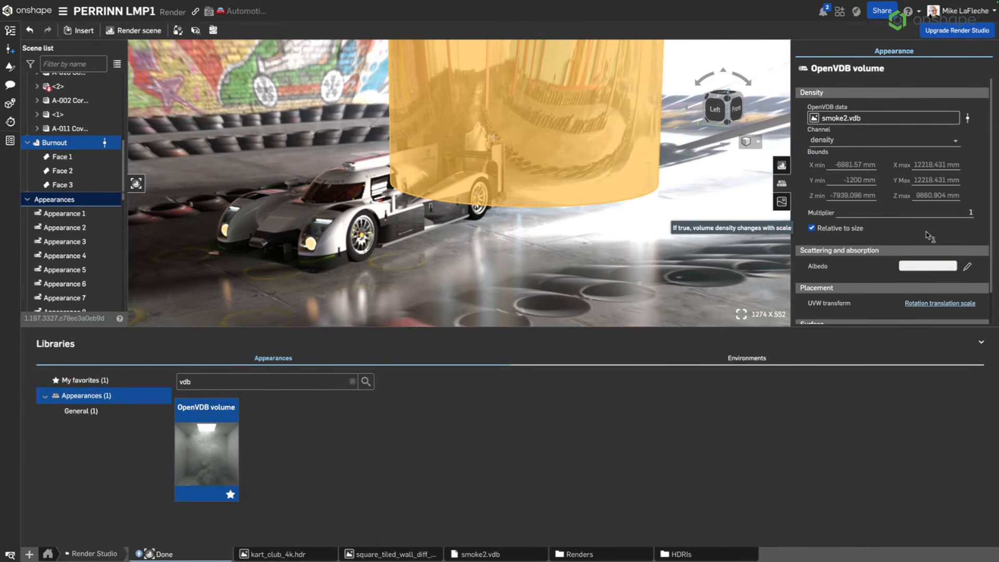
- Examine the rotation, translation and scaling values of the OpenVDB volume's UVW transform, and return to the volume's main settings
{"action": "scroll", "coordinate": [927, 235], "scroll_direction": "down", "scroll_amount": 1}
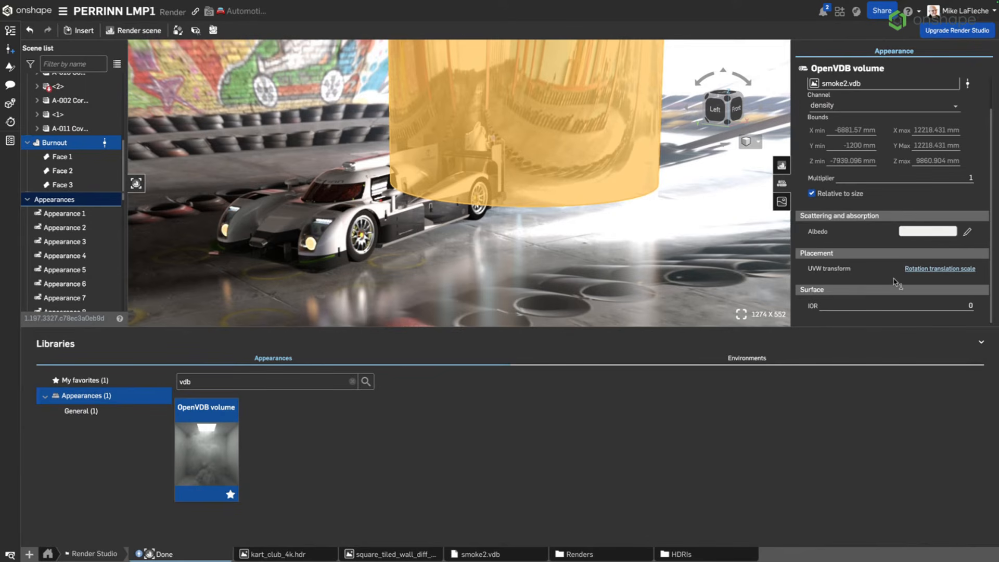
{"action": "left_click", "coordinate": [938, 269]}
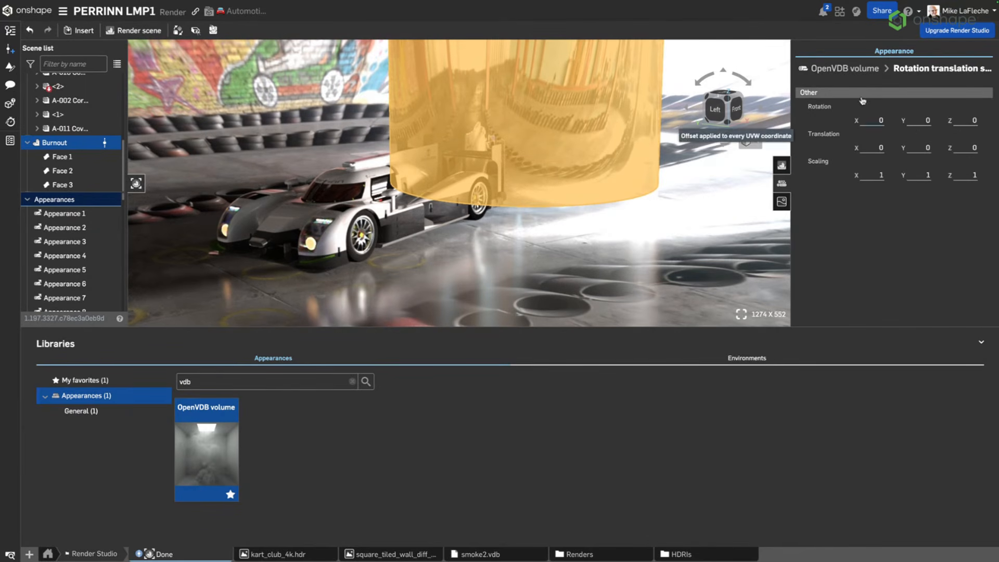
{"action": "left_click", "coordinate": [866, 69]}
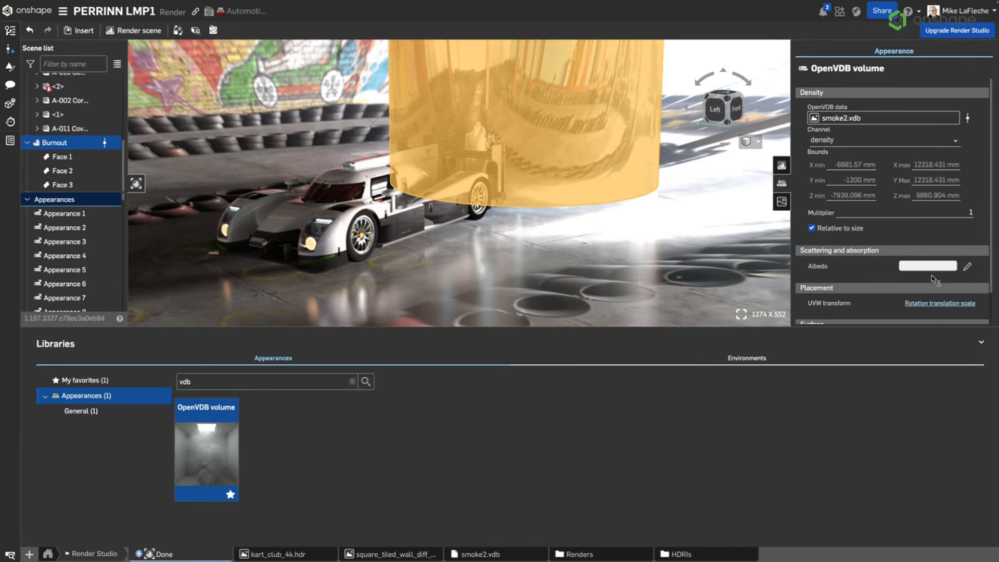
- Try a surface IOR of 1 for the Burnout part's OpenVDB volume and deselect the part
{"action": "scroll", "coordinate": [937, 284], "scroll_direction": "down", "scroll_amount": 1}
{"action": "left_click", "coordinate": [951, 303]}
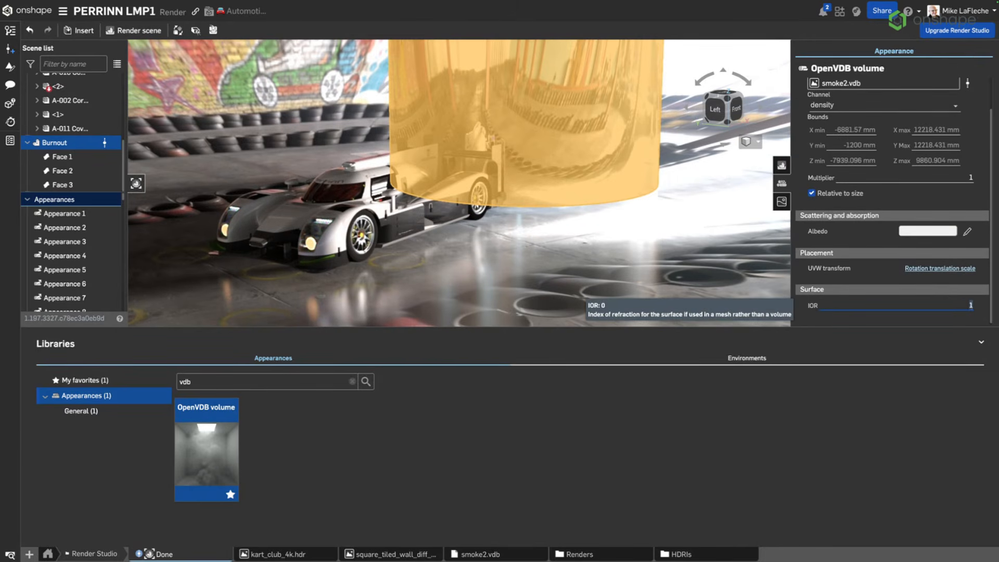
{"action": "key", "text": "Return"}
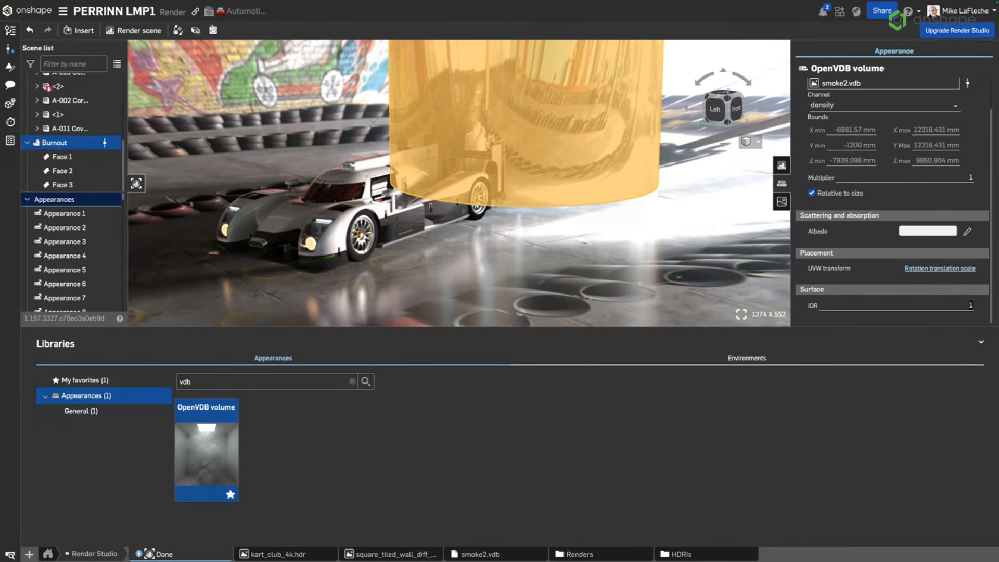
{"action": "left_click", "coordinate": [549, 249]}
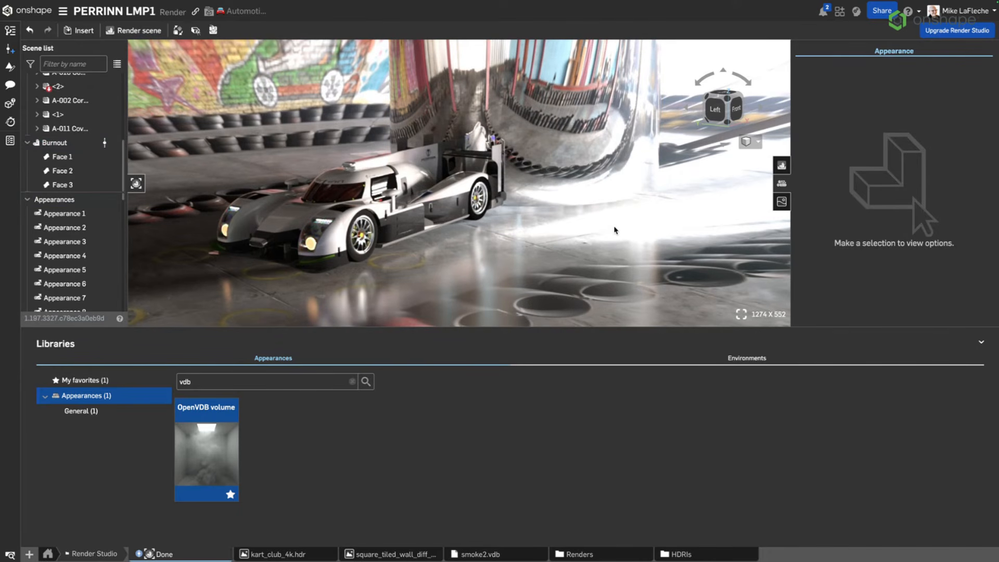
- Select the Burnout part, set its OpenVDB volume's surface IOR to 0, and clear the selection
{"action": "left_click", "coordinate": [75, 144]}
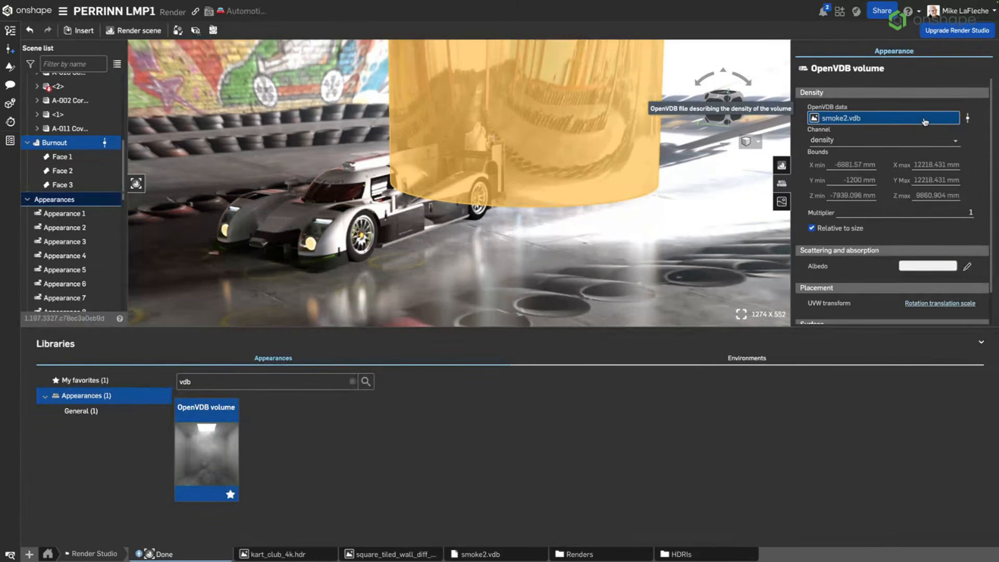
{"action": "left_click_drag", "start_coordinate": [991, 133], "coordinate": [991, 163]}
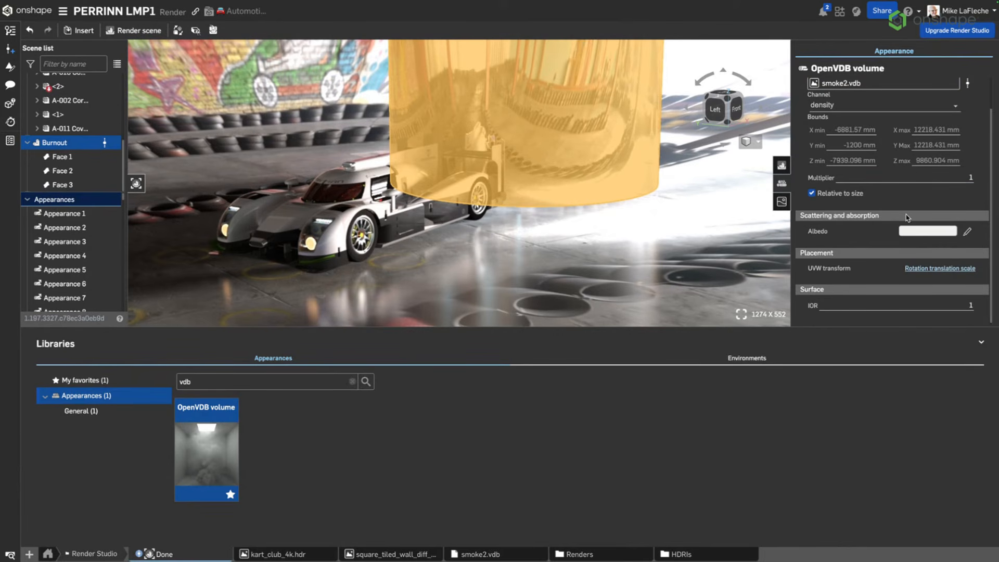
{"action": "left_click", "coordinate": [849, 308]}
{"action": "left_click", "coordinate": [913, 179]}
{"action": "left_click", "coordinate": [920, 306]}
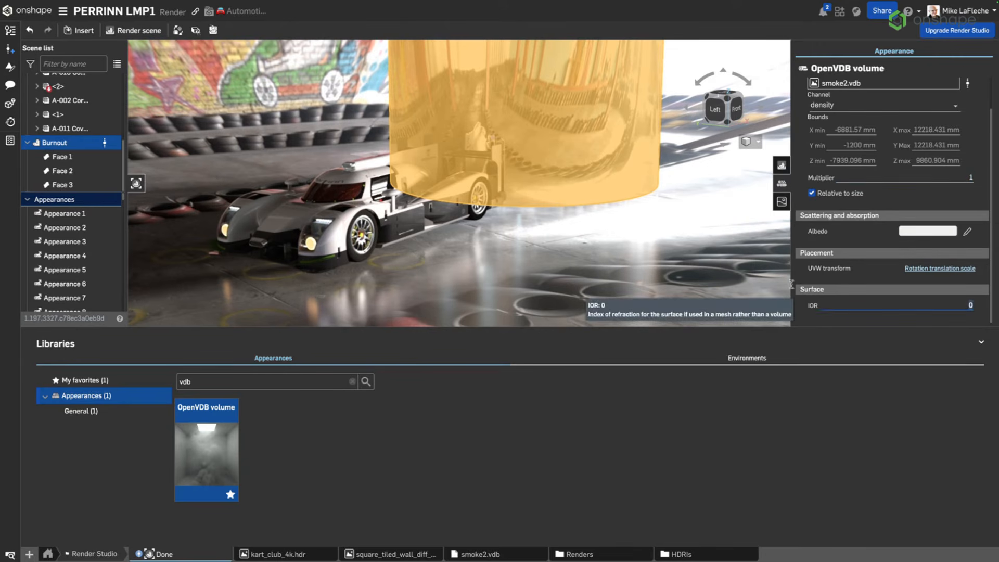
{"action": "left_click", "coordinate": [679, 277]}
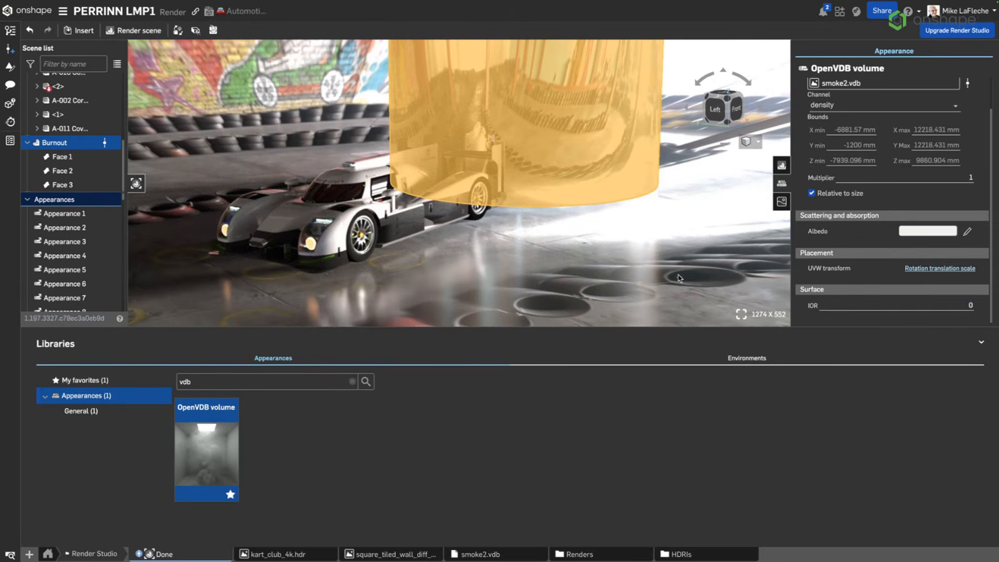
{"action": "left_click", "coordinate": [679, 277]}
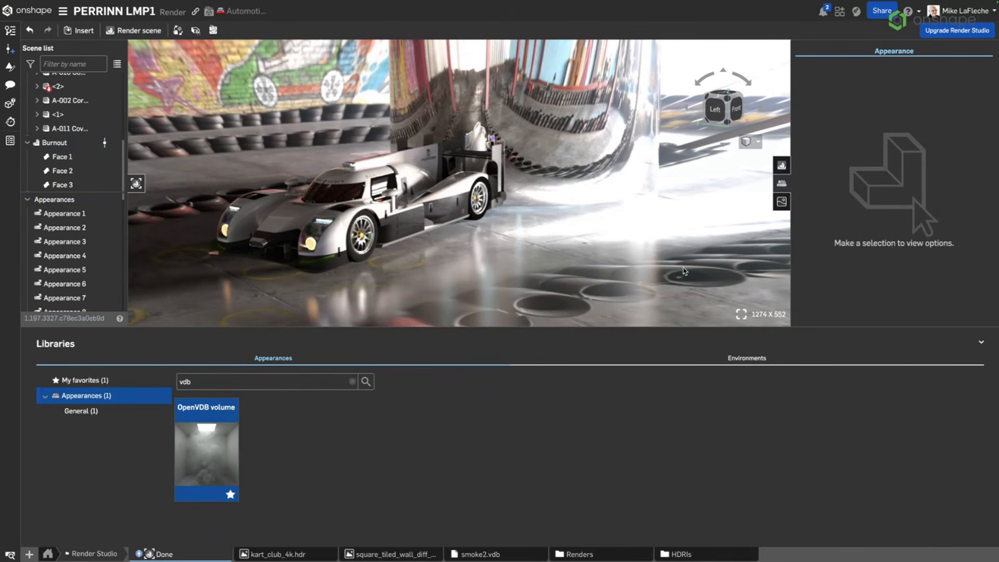
- Open version V12 of the document from its version history
{"action": "left_click", "coordinate": [9, 30]}
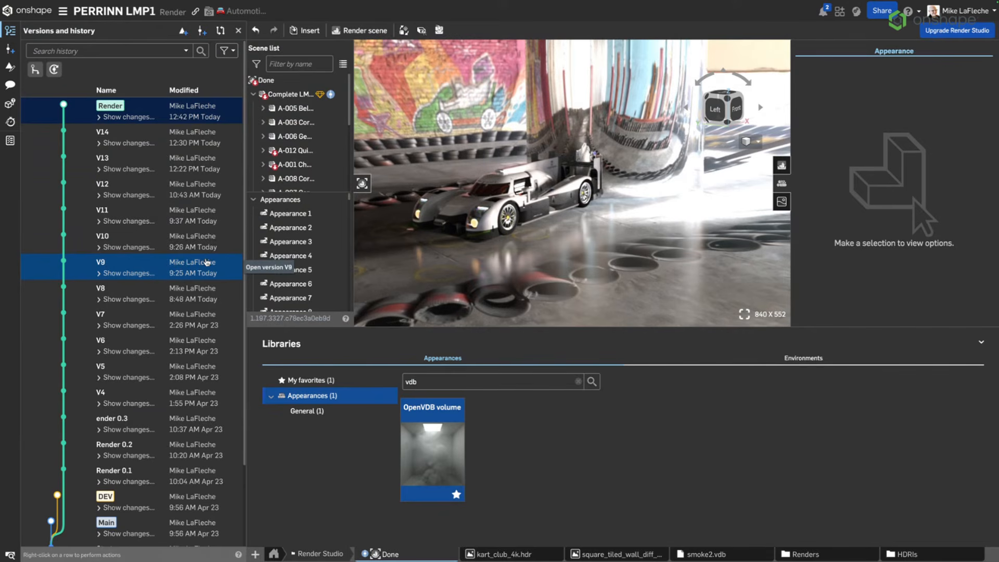
{"action": "left_click", "coordinate": [207, 195]}
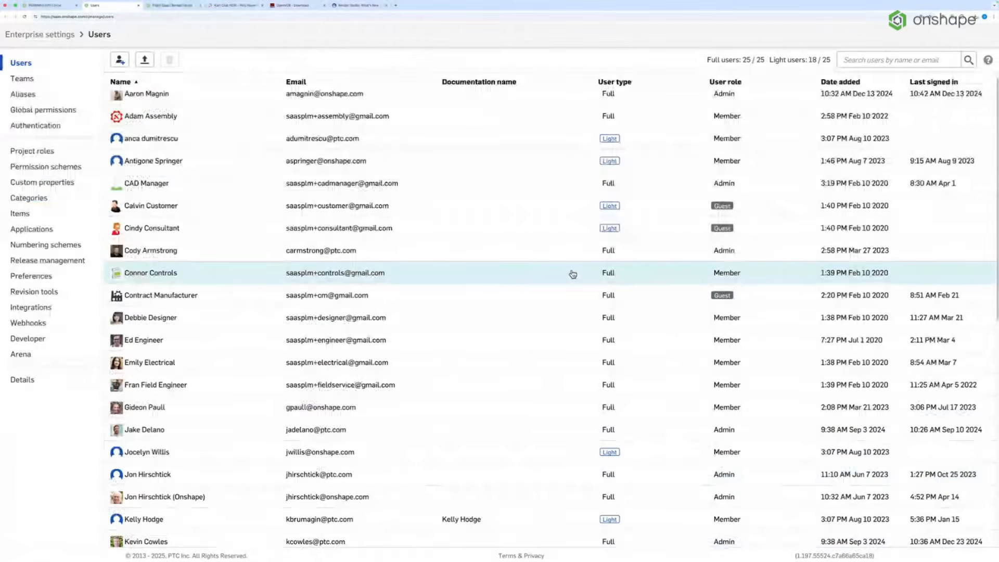
- Switch to the Render Studio What's New presentation and advance it to the Summary slide
{"action": "key", "text": "ctrl+Tab"}
{"action": "key", "text": "ctrl+Tab"}
{"action": "key", "text": "ctrl+Tab"}
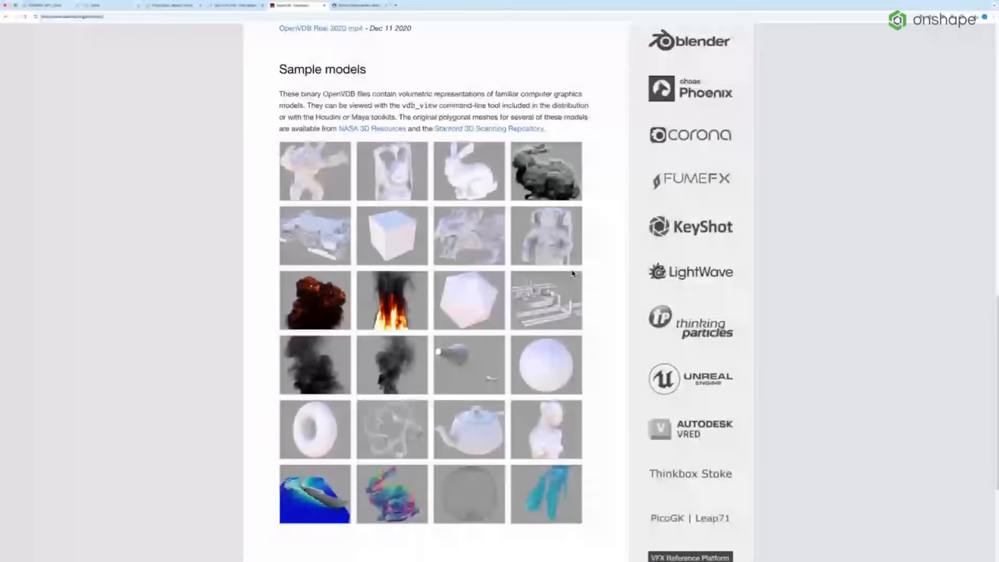
{"action": "left_click", "coordinate": [66, 14]}
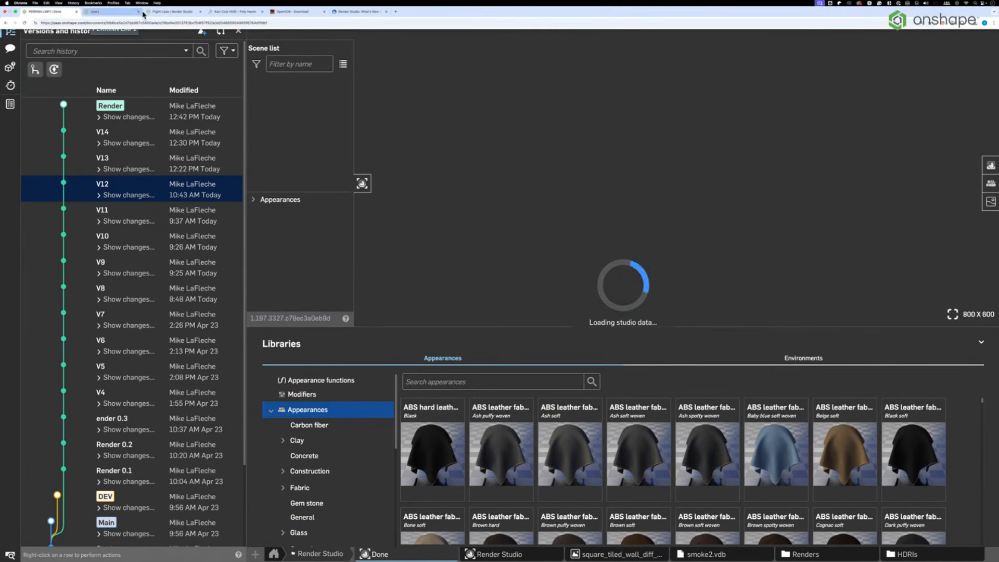
{"action": "left_click", "coordinate": [342, 14]}
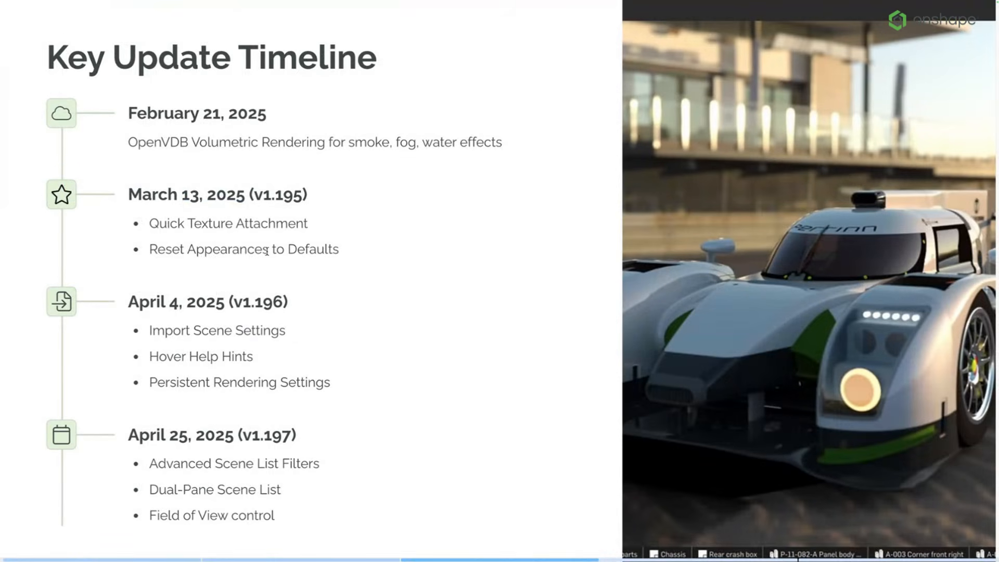
{"action": "key", "text": "Right"}
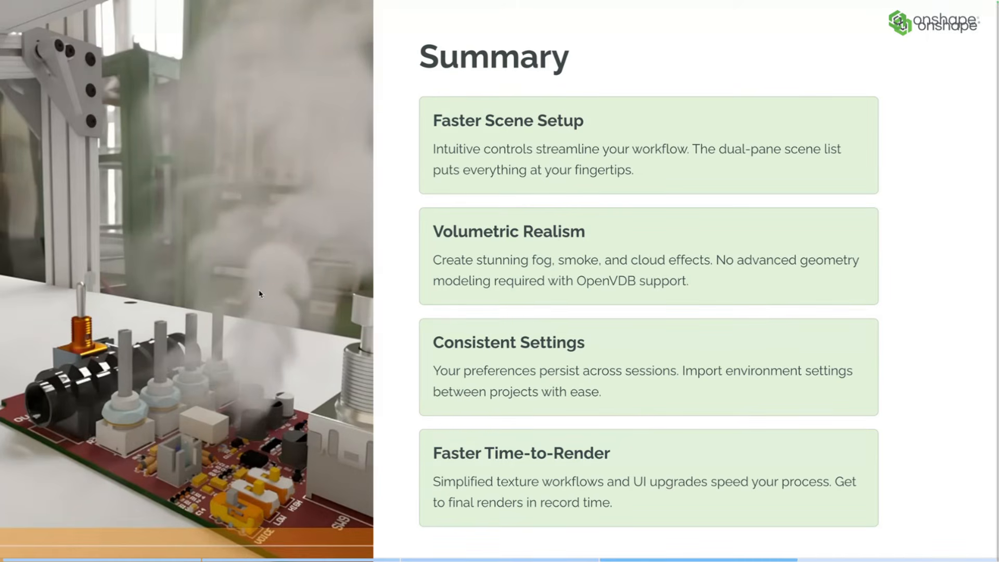
- Return to the PERRINN LMP1 document in Onshape and reopen its Render workspace from the history
{"action": "mouse_move", "coordinate": [200, 3]}
{"action": "left_click", "coordinate": [52, 12]}
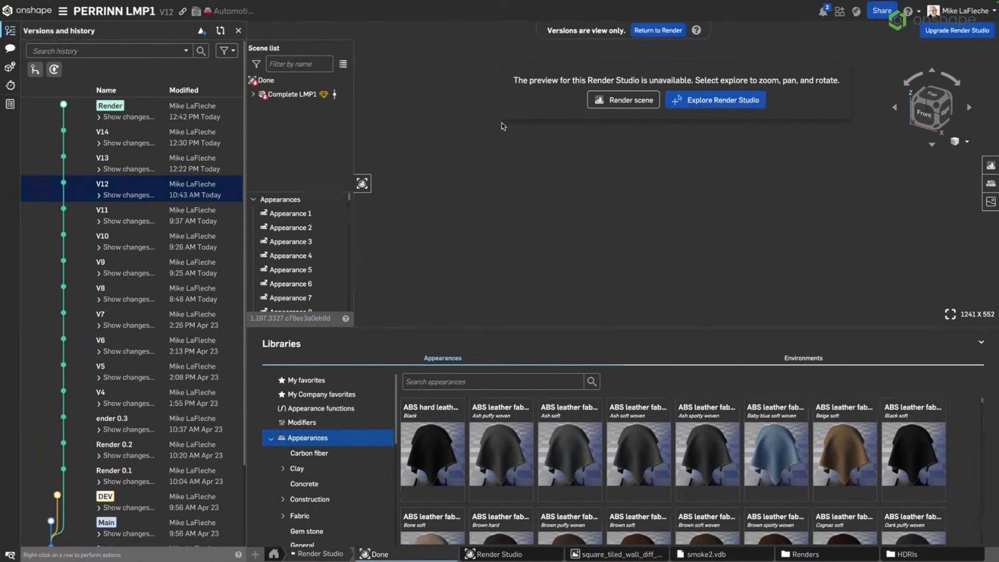
{"action": "left_click", "coordinate": [138, 107]}
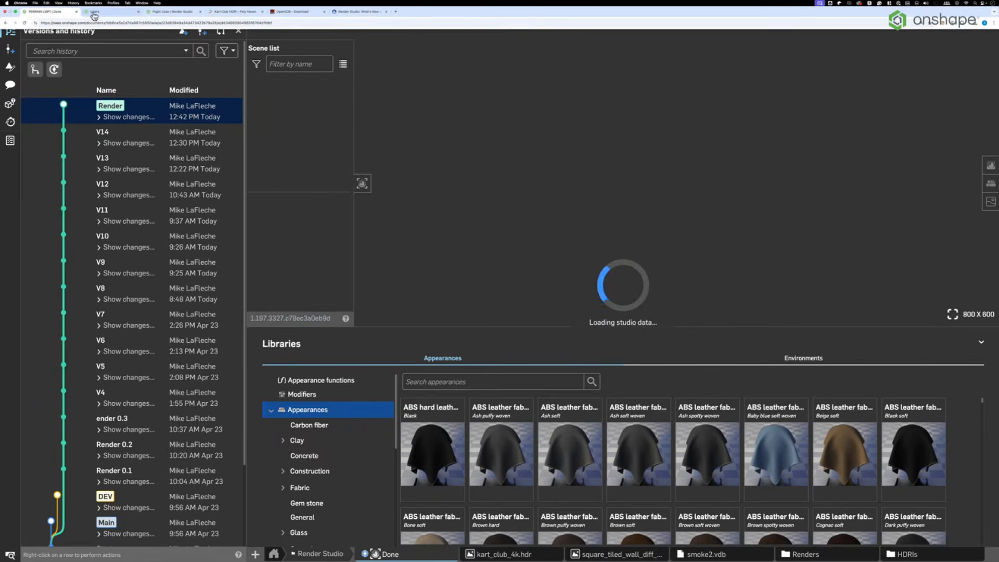
- Open the Onshape forums from the help resources and display the New in Onshape category
{"action": "left_click", "coordinate": [909, 11]}
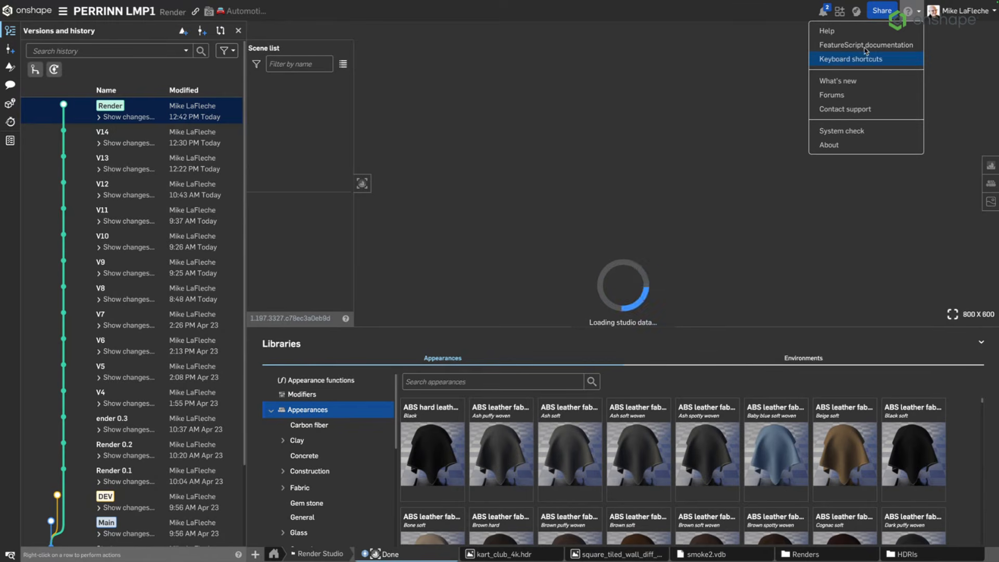
{"action": "left_click", "coordinate": [839, 95]}
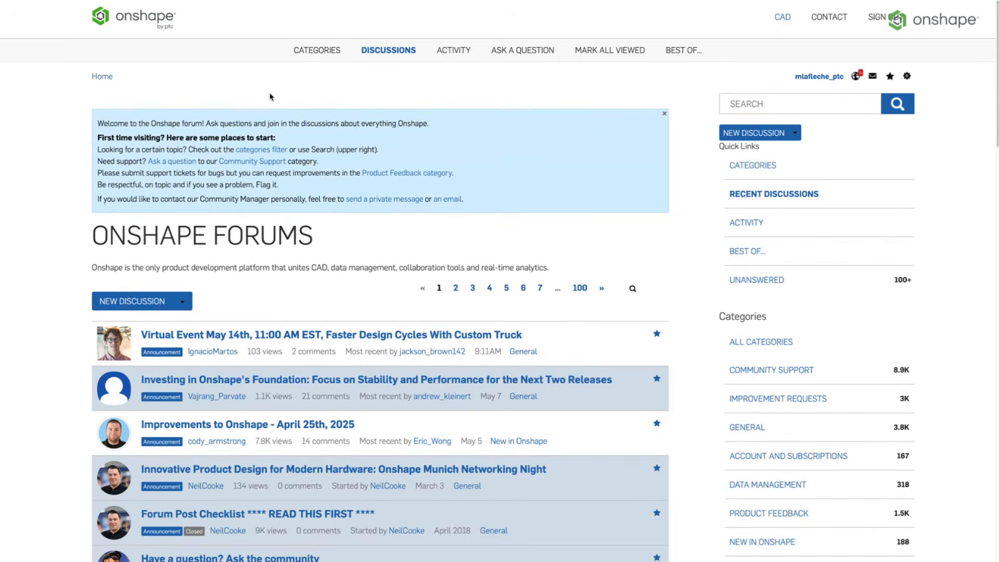
{"action": "scroll", "coordinate": [743, 380], "scroll_direction": "down", "scroll_amount": 3}
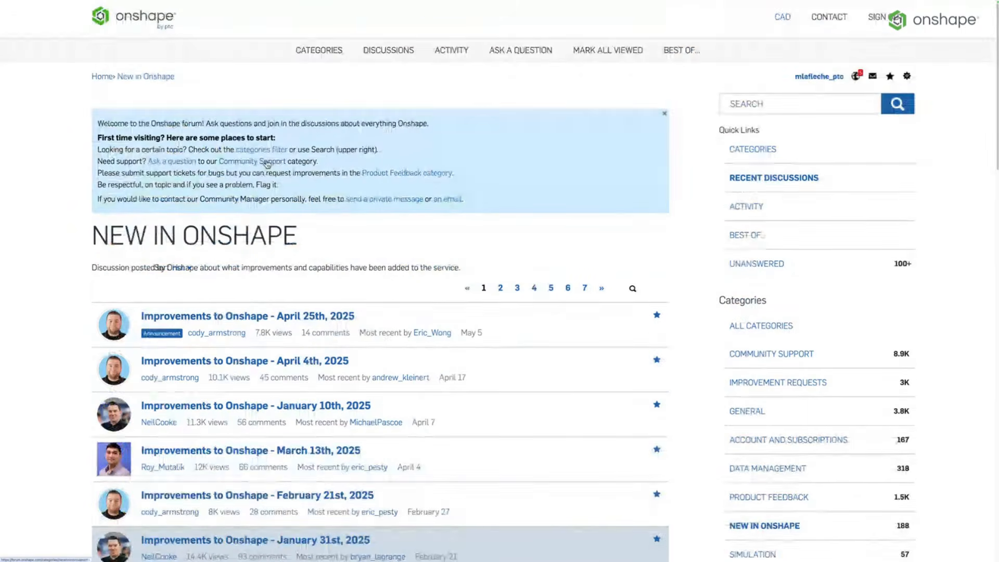
{"action": "scroll", "coordinate": [234, 318], "scroll_direction": "down", "scroll_amount": 1}
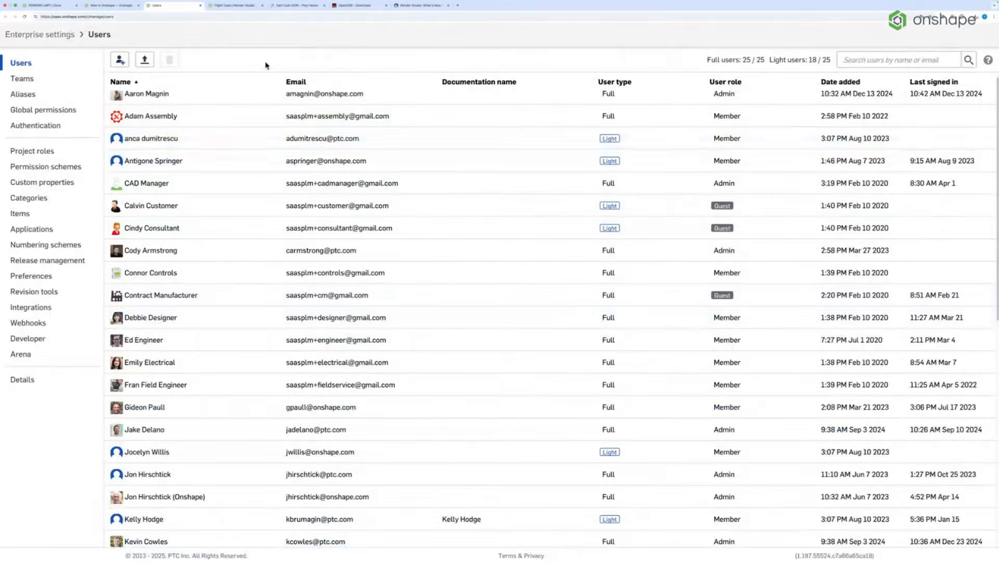
{"action": "key", "text": "ctrl+Tab"}
{"action": "key", "text": "ctrl+Tab"}
{"action": "key", "text": "ctrl+Tab"}
{"action": "key", "text": "ctrl+Tab"}
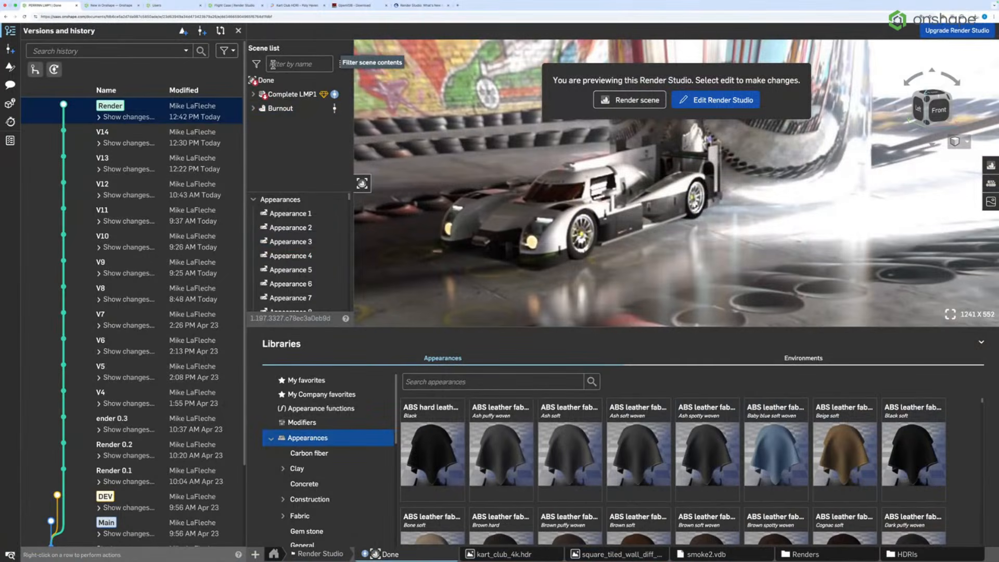
{"action": "mouse_move", "coordinate": [419, 8]}
{"action": "key", "text": "ctrl+shift+Tab"}
{"action": "key", "text": "ctrl+shift+Tab"}
{"action": "key", "text": "ctrl+shift+Tab"}
{"action": "key", "text": "ctrl+shift+Tab"}
{"action": "key", "text": "ctrl+shift+Tab"}
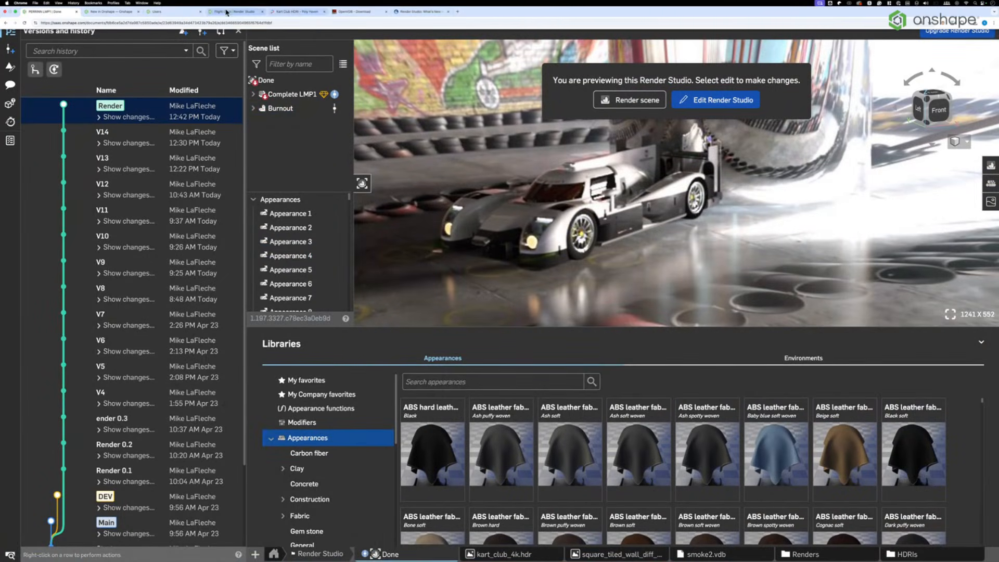
- Open the forum discussion "Improvements to Onshape - February 21st, 2025" and examine the comments about the new volumetric effects
{"action": "scroll", "coordinate": [359, 291], "scroll_direction": "down", "scroll_amount": 5}
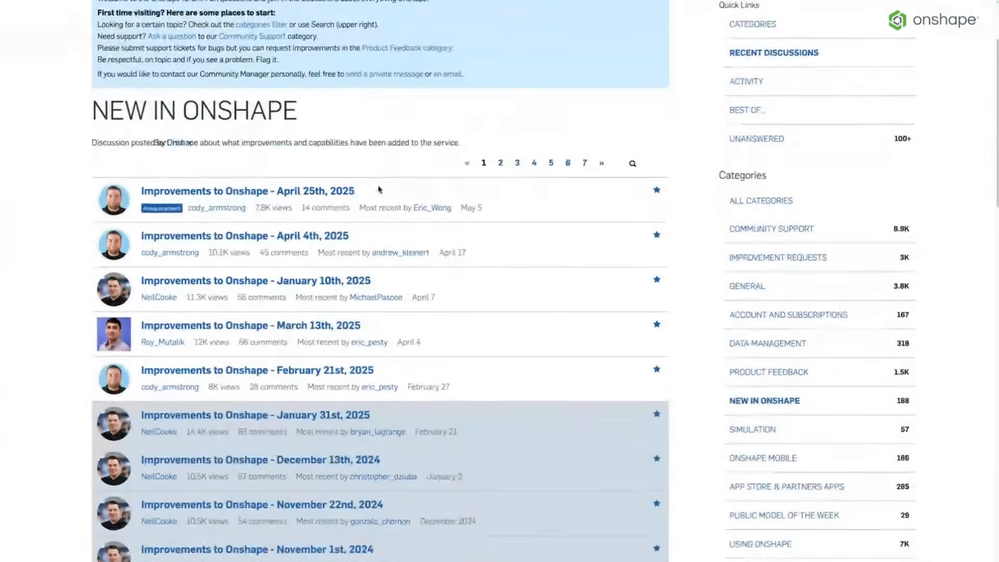
{"action": "left_click", "coordinate": [332, 352]}
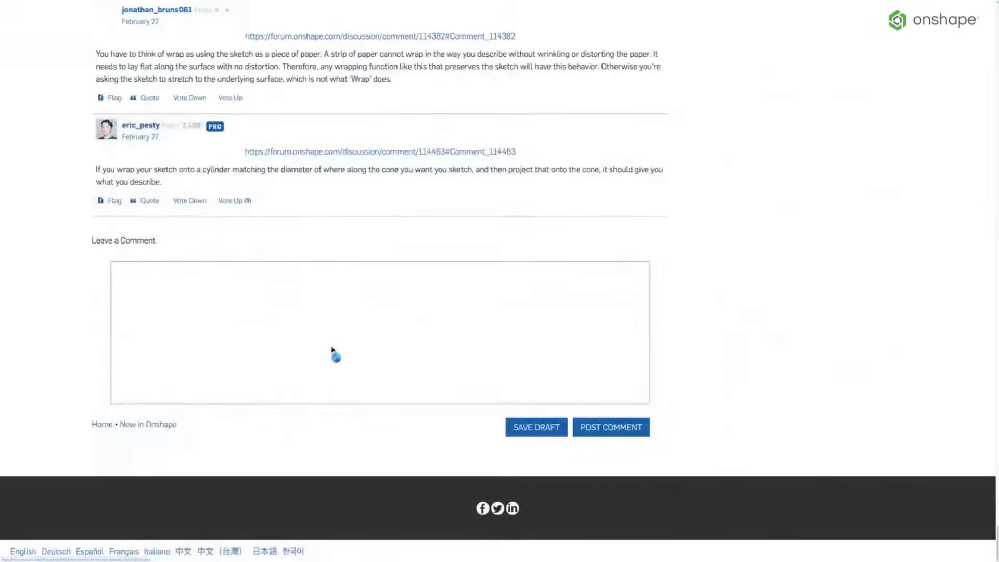
{"action": "scroll", "coordinate": [332, 349], "scroll_direction": "down", "scroll_amount": 8}
{"action": "scroll", "coordinate": [332, 348], "scroll_direction": "up", "scroll_amount": 20}
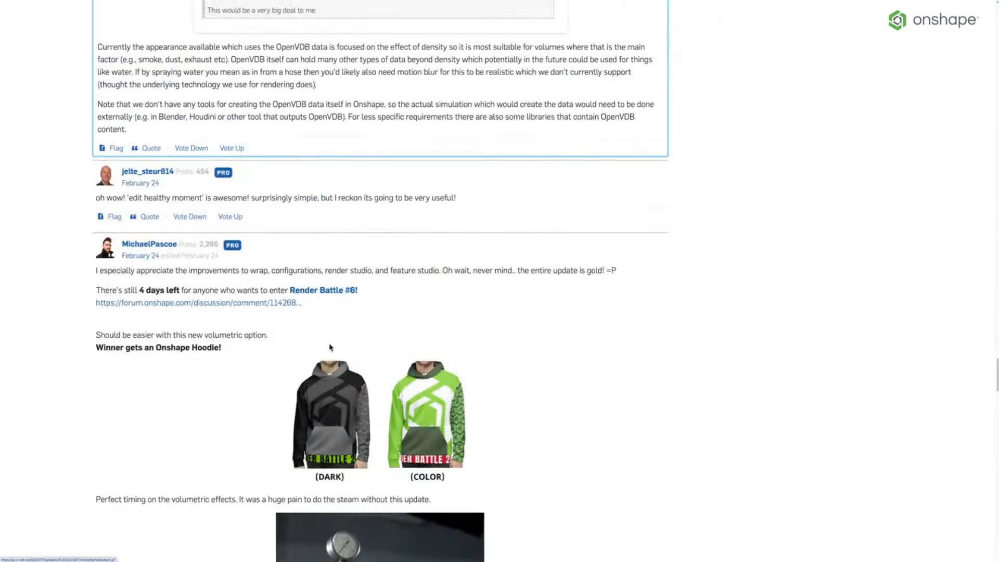
{"action": "scroll", "coordinate": [330, 347], "scroll_direction": "down", "scroll_amount": 8}
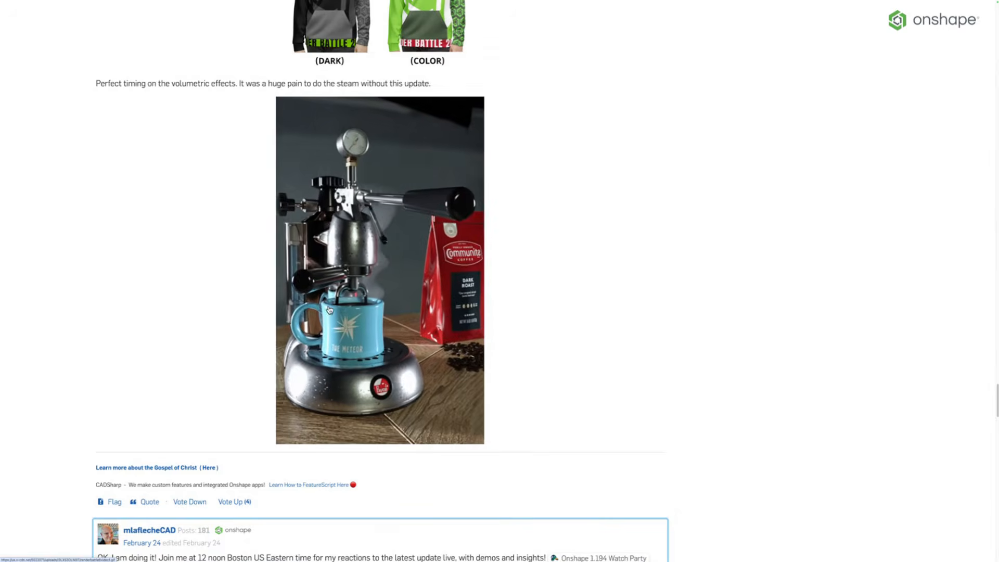
{"action": "scroll", "coordinate": [442, 306], "scroll_direction": "up", "scroll_amount": 2}
{"action": "scroll", "coordinate": [442, 306], "scroll_direction": "up", "scroll_amount": 4}
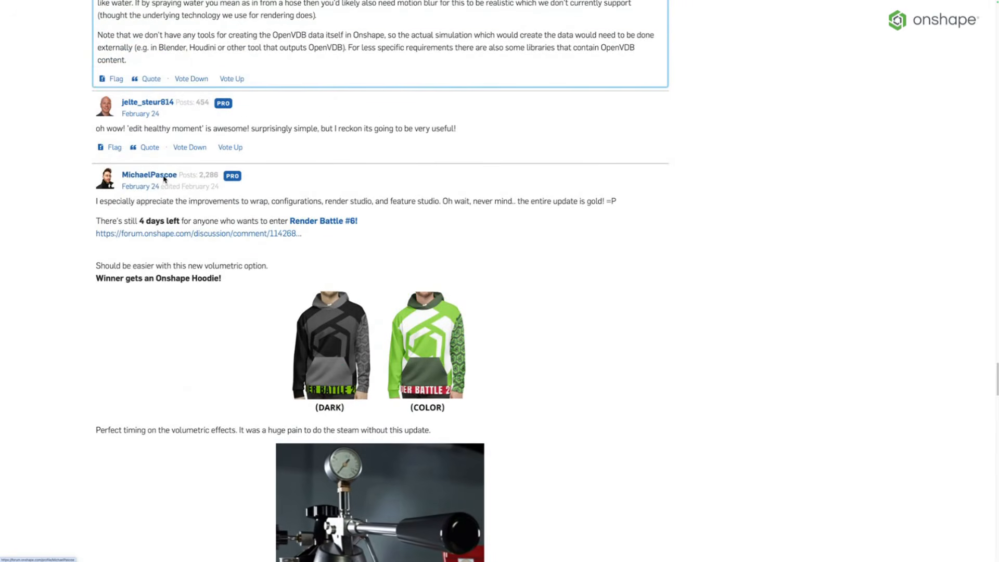
- Find the OpenVDB Volume Appearance section under Render Studio in the discussion and play its video full screen
{"action": "scroll", "coordinate": [295, 278], "scroll_direction": "up", "scroll_amount": 7}
{"action": "scroll", "coordinate": [294, 278], "scroll_direction": "up", "scroll_amount": 15}
{"action": "scroll", "coordinate": [290, 263], "scroll_direction": "up", "scroll_amount": 15}
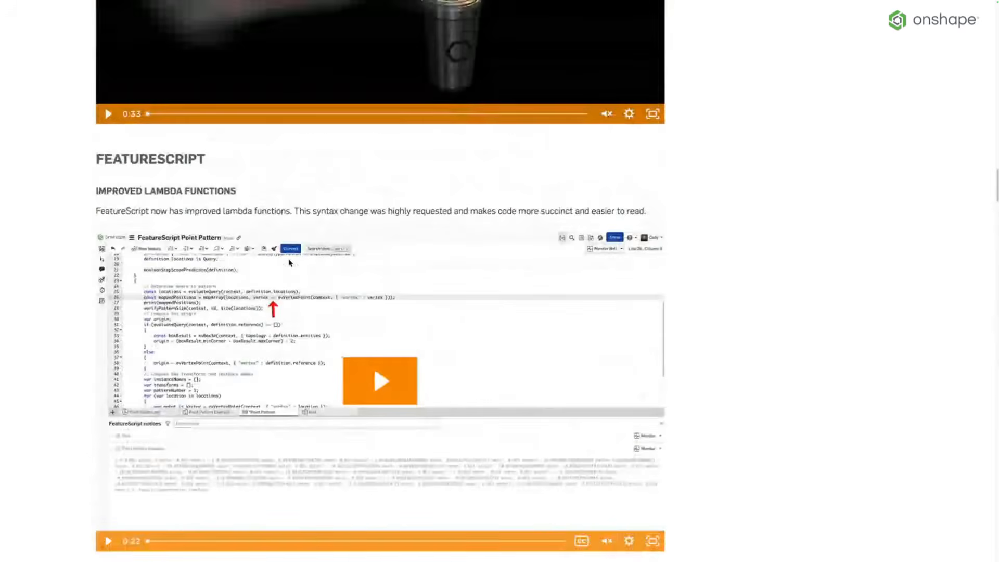
{"action": "scroll", "coordinate": [290, 262], "scroll_direction": "up", "scroll_amount": 3}
{"action": "scroll", "coordinate": [290, 263], "scroll_direction": "up", "scroll_amount": 3}
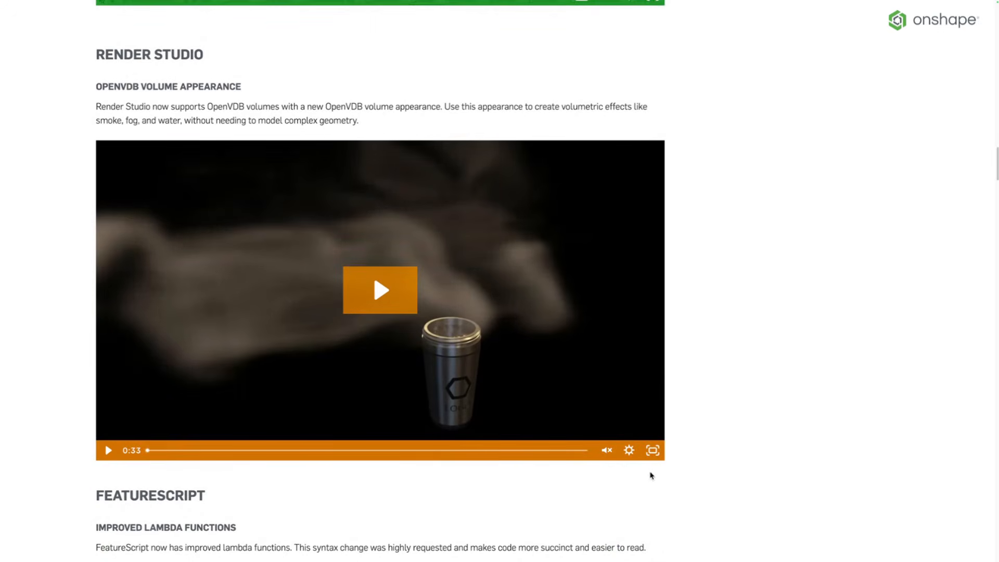
{"action": "left_click", "coordinate": [653, 450]}
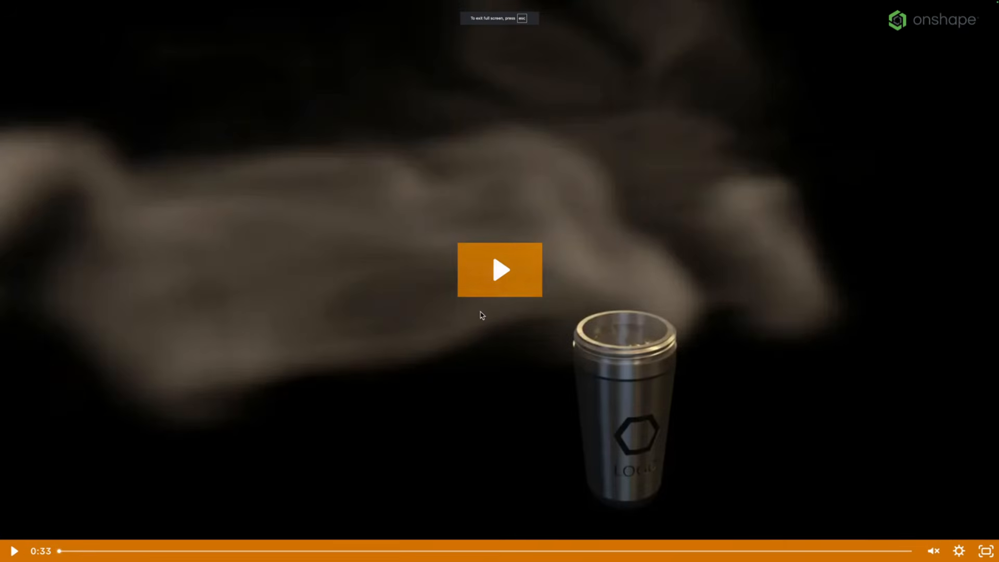
{"action": "left_click", "coordinate": [503, 273]}
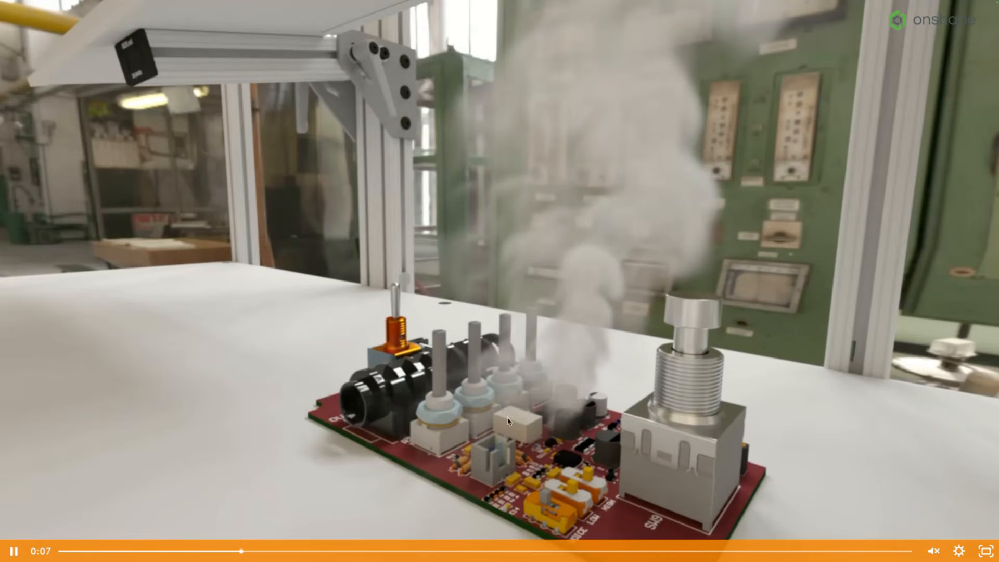
- Skip ahead in the OpenVDB volume video, leave full screen and return to the PERRINN LMP1 document
{"action": "left_click", "coordinate": [546, 547]}
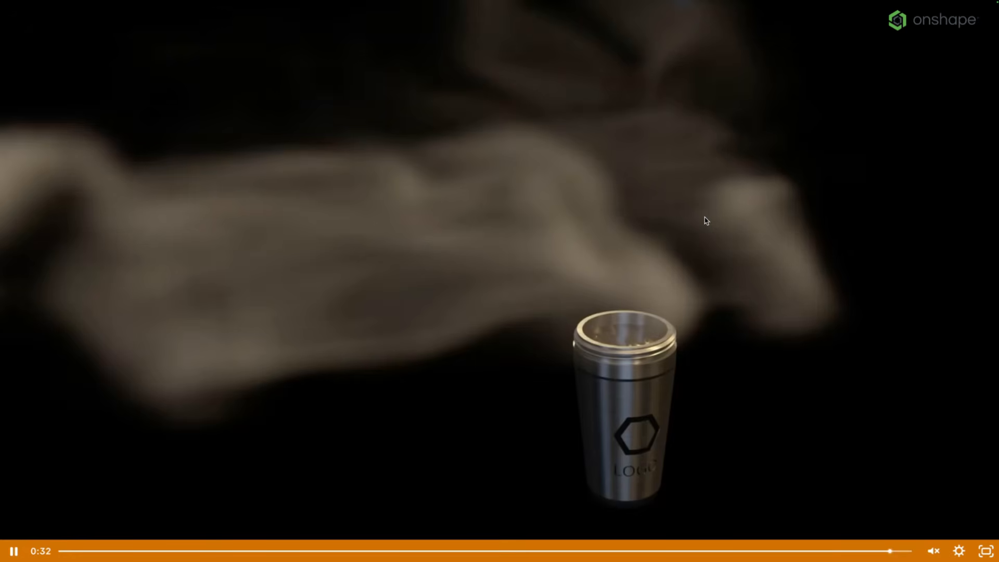
{"action": "key", "text": "Escape"}
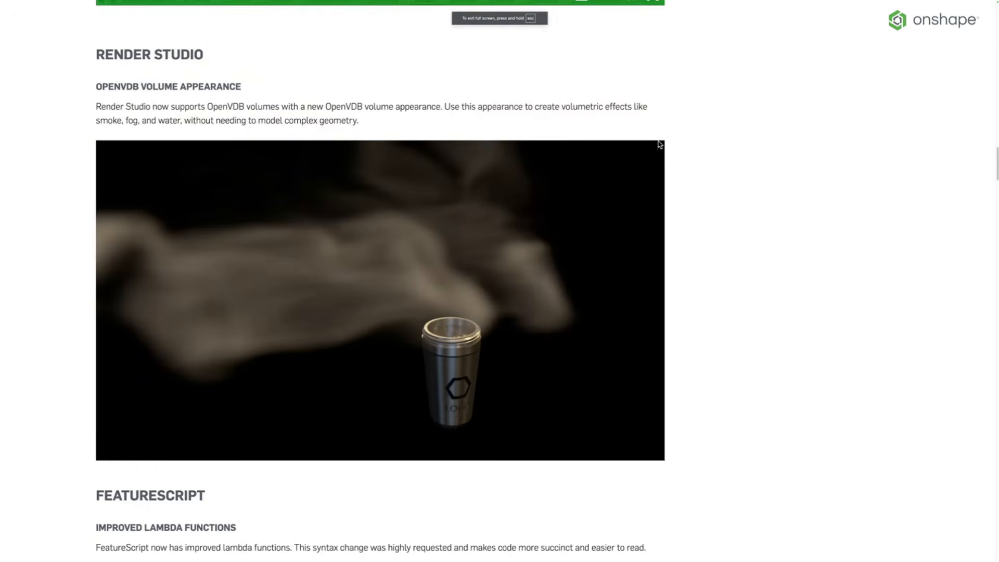
{"action": "left_click", "coordinate": [49, 11]}
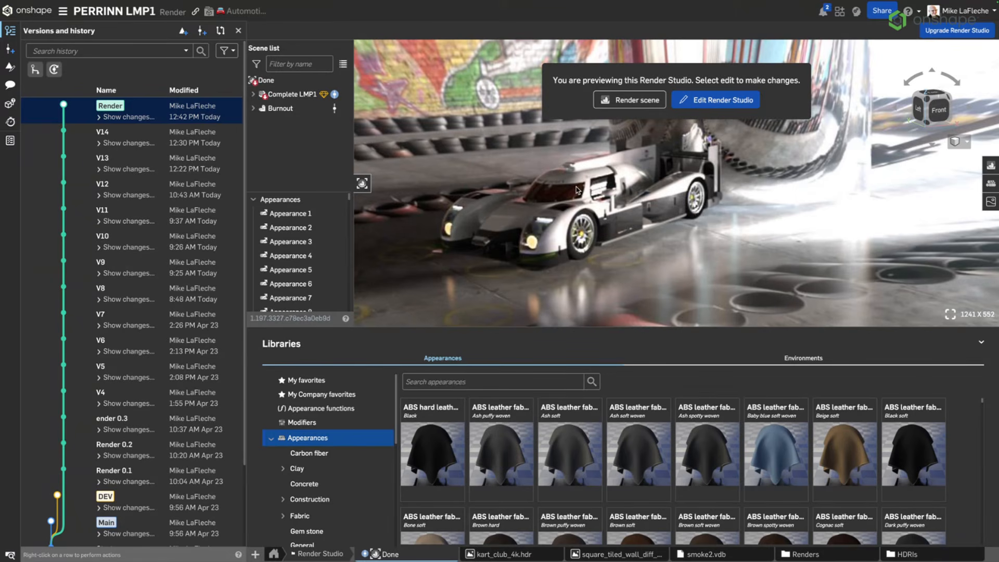
- Switch to the Render Studio what's new presentation in the browser and show its Key Update Timeline slide
{"action": "key", "text": "ctrl+Tab"}
{"action": "key", "text": "ctrl+Tab"}
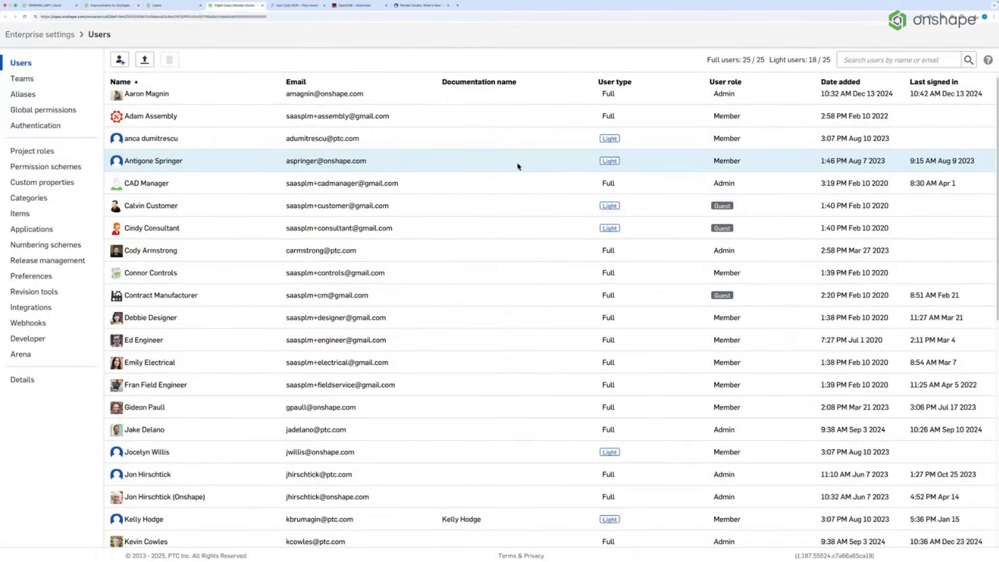
{"action": "key", "text": "ctrl+Tab"}
{"action": "key", "text": "ctrl+Tab"}
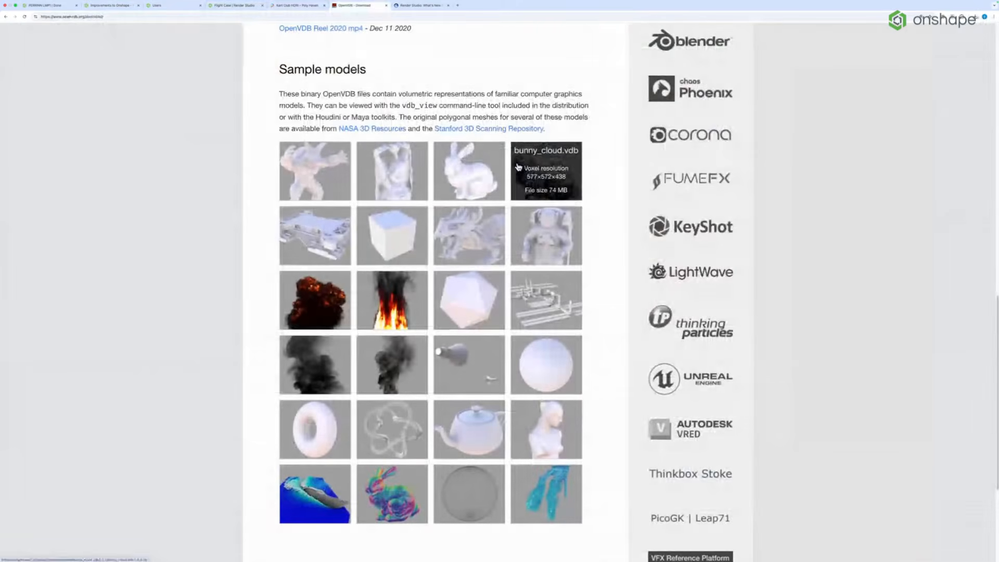
{"action": "key", "text": "ctrl+Tab"}
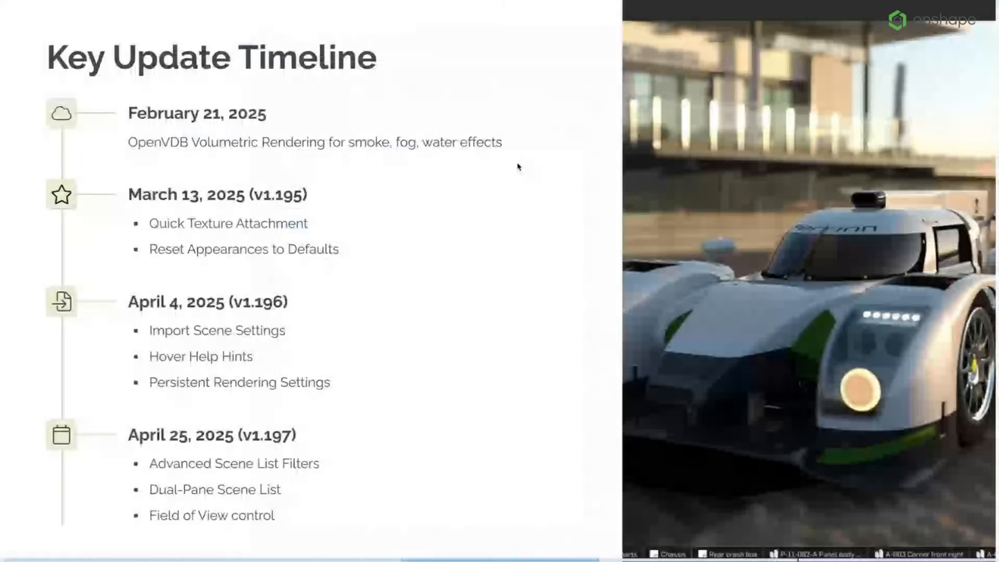